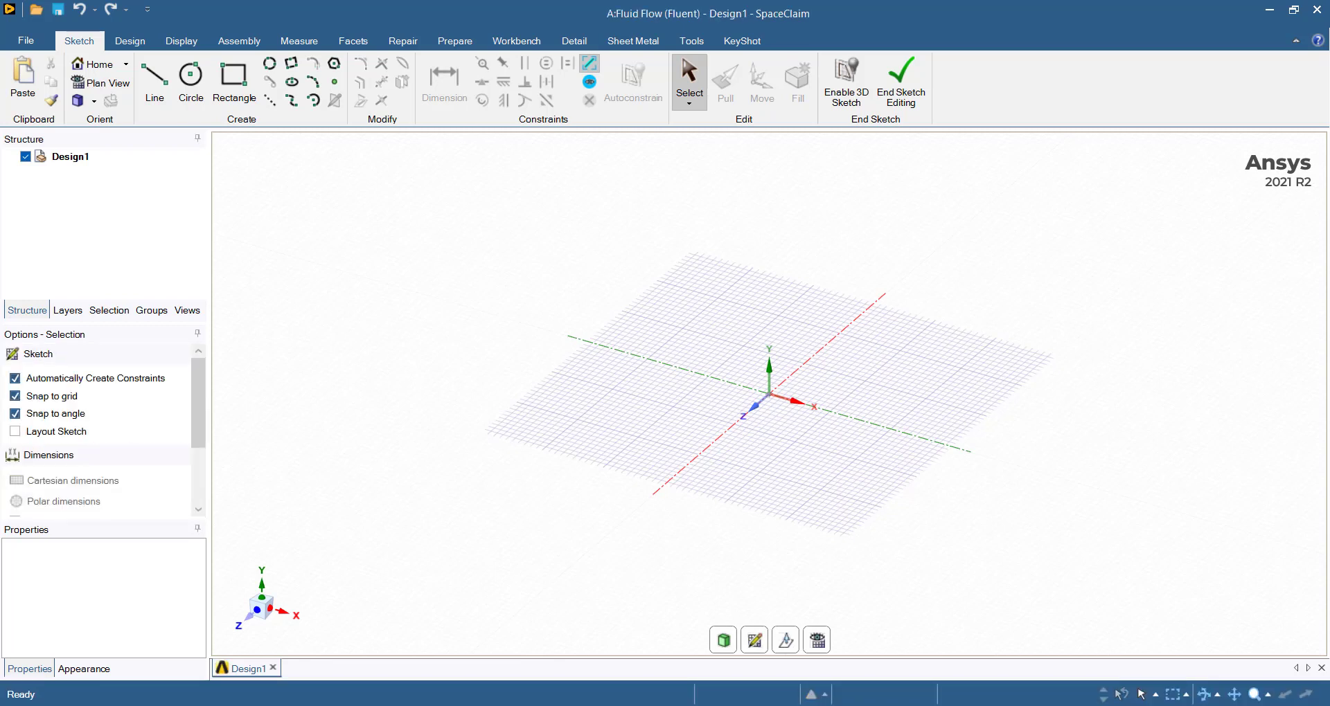
Start a new sketch on the XY plane and orient the view normal to the sketch grid
{"action": "left_click", "coordinate": [786, 640]}
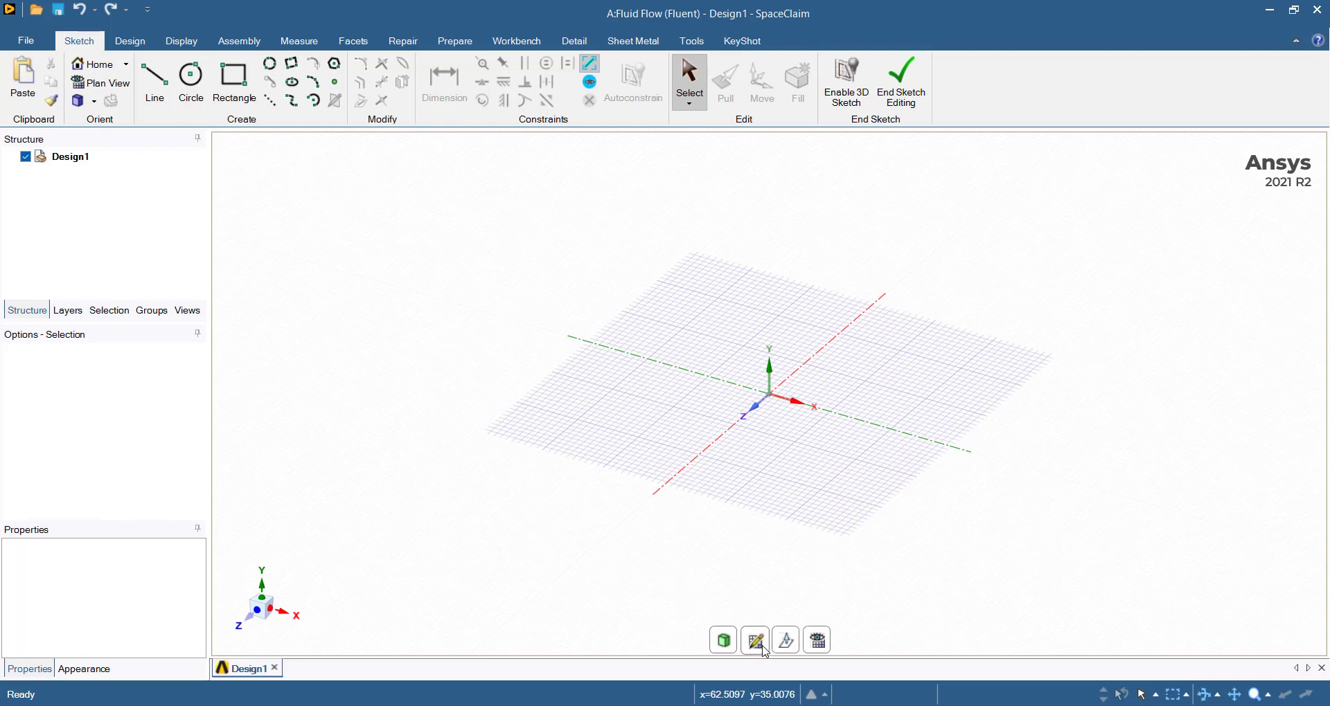
{"action": "left_click", "coordinate": [760, 410]}
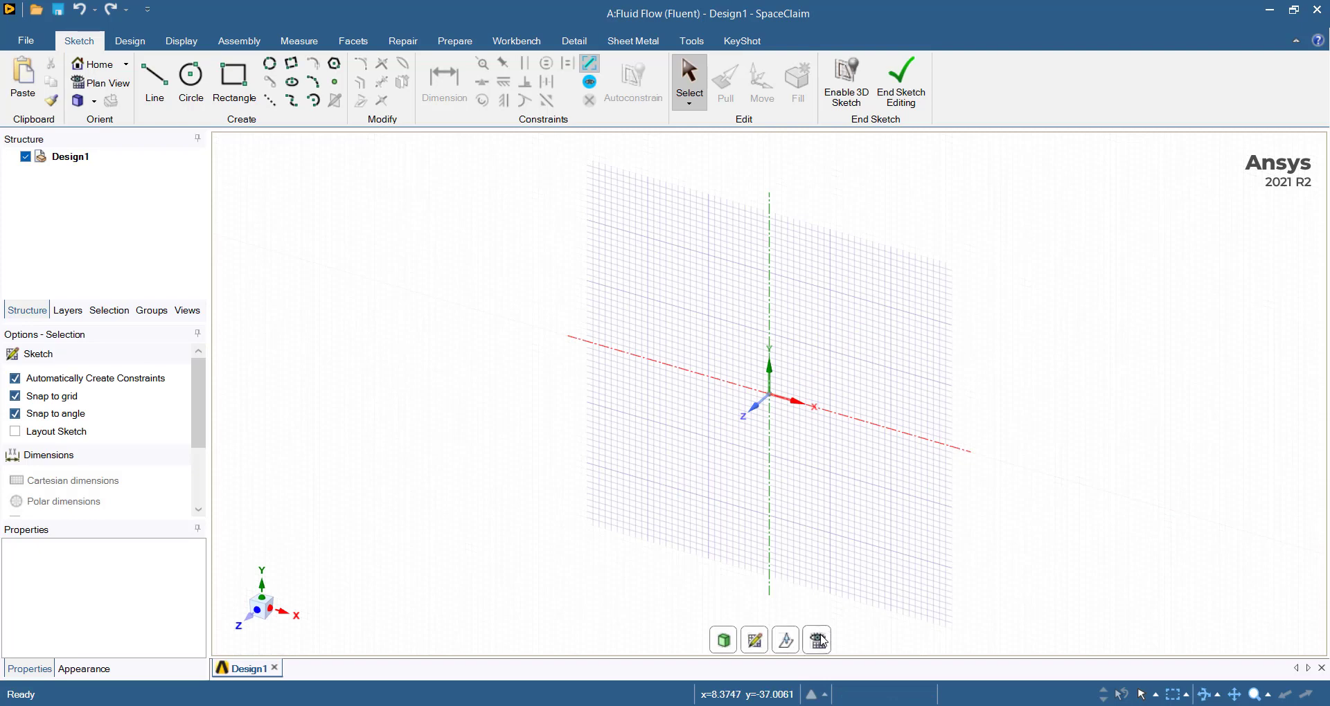
{"action": "left_click", "coordinate": [819, 640]}
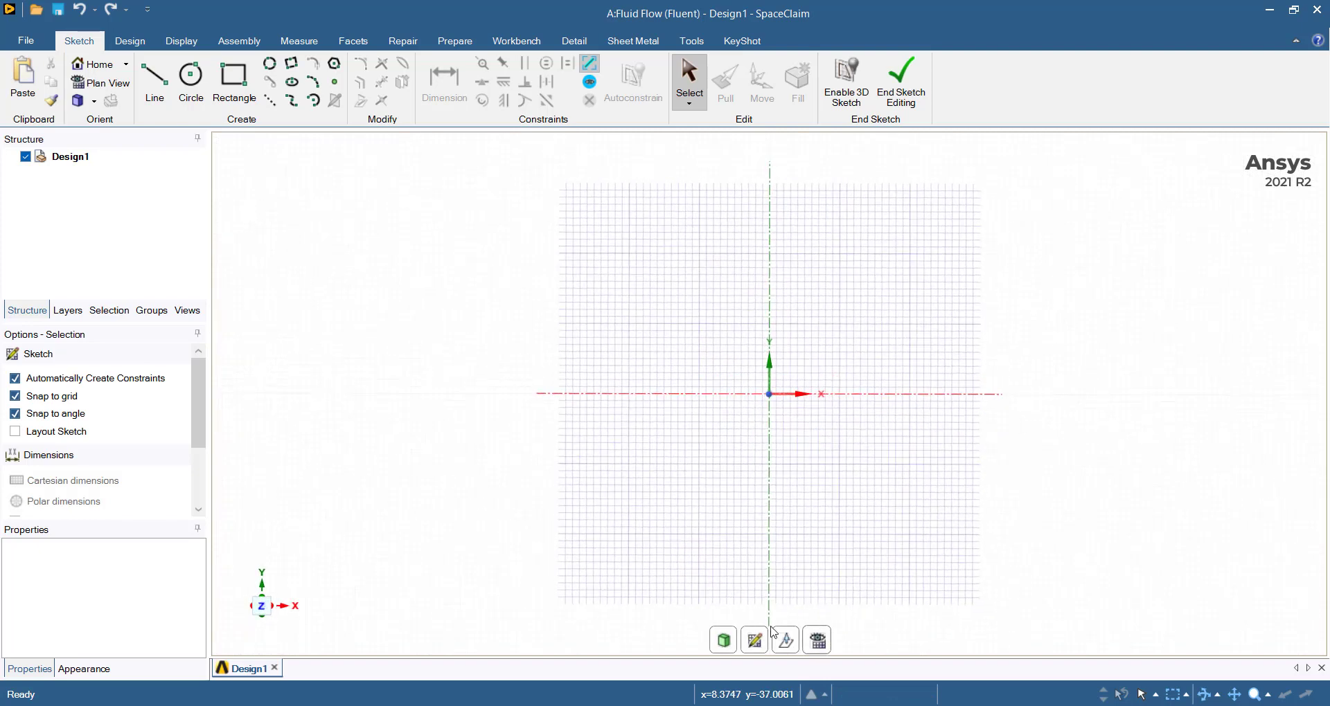
Sketch a 210 mm vertical line up from the origin and an 18 mm horizontal line from its upper end in the +X direction
{"action": "left_click", "coordinate": [161, 97]}
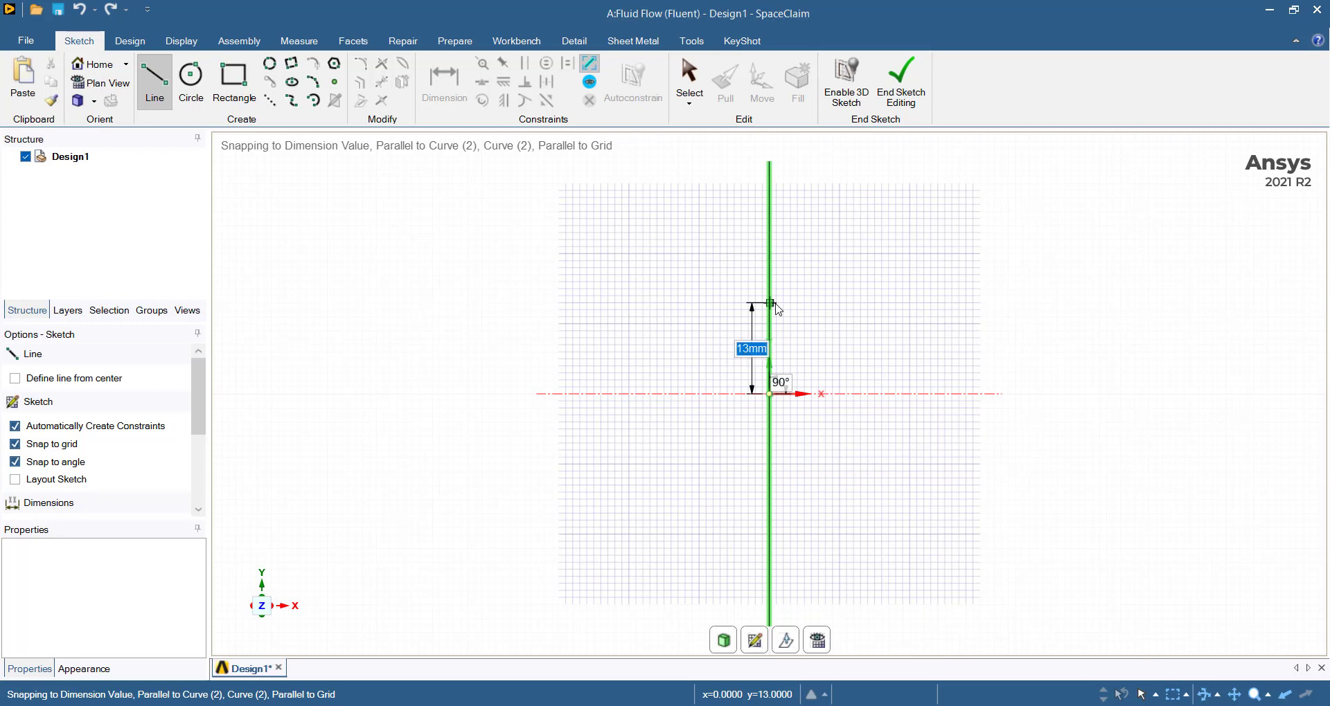
{"action": "left_click", "coordinate": [775, 304]}
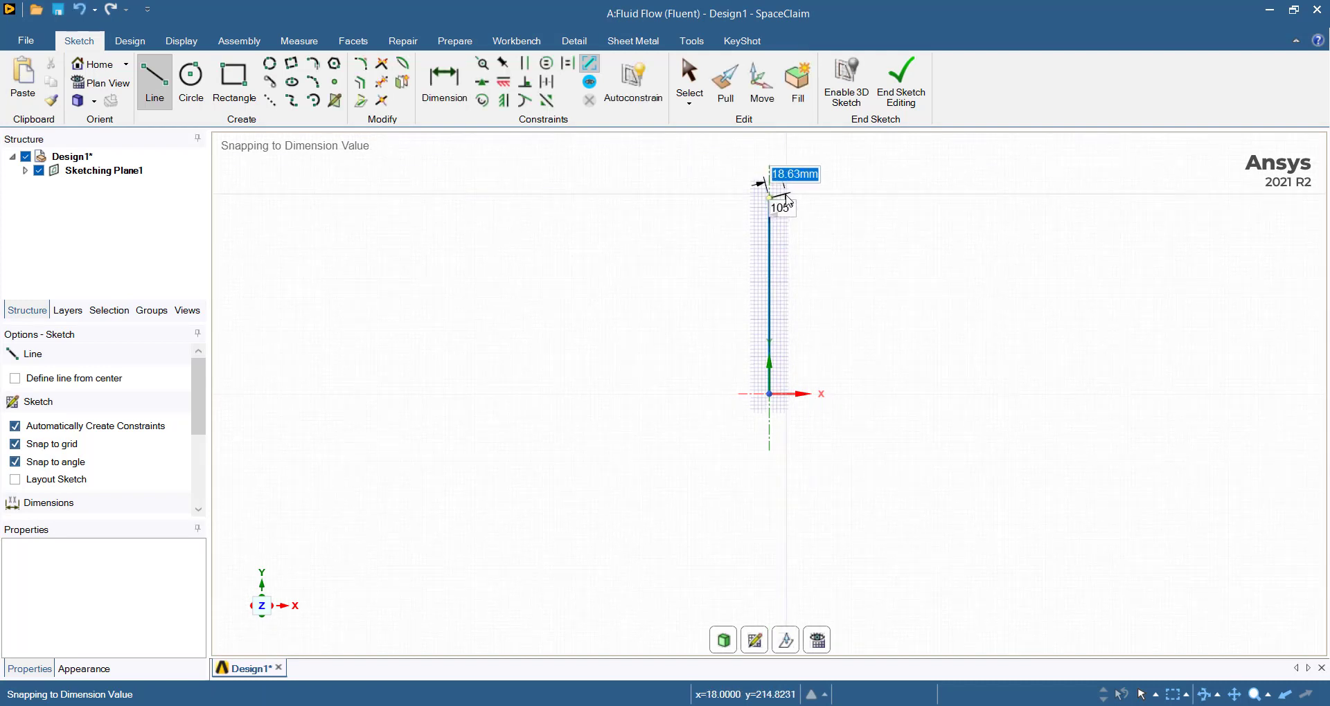
{"action": "type", "text": "17mm"}
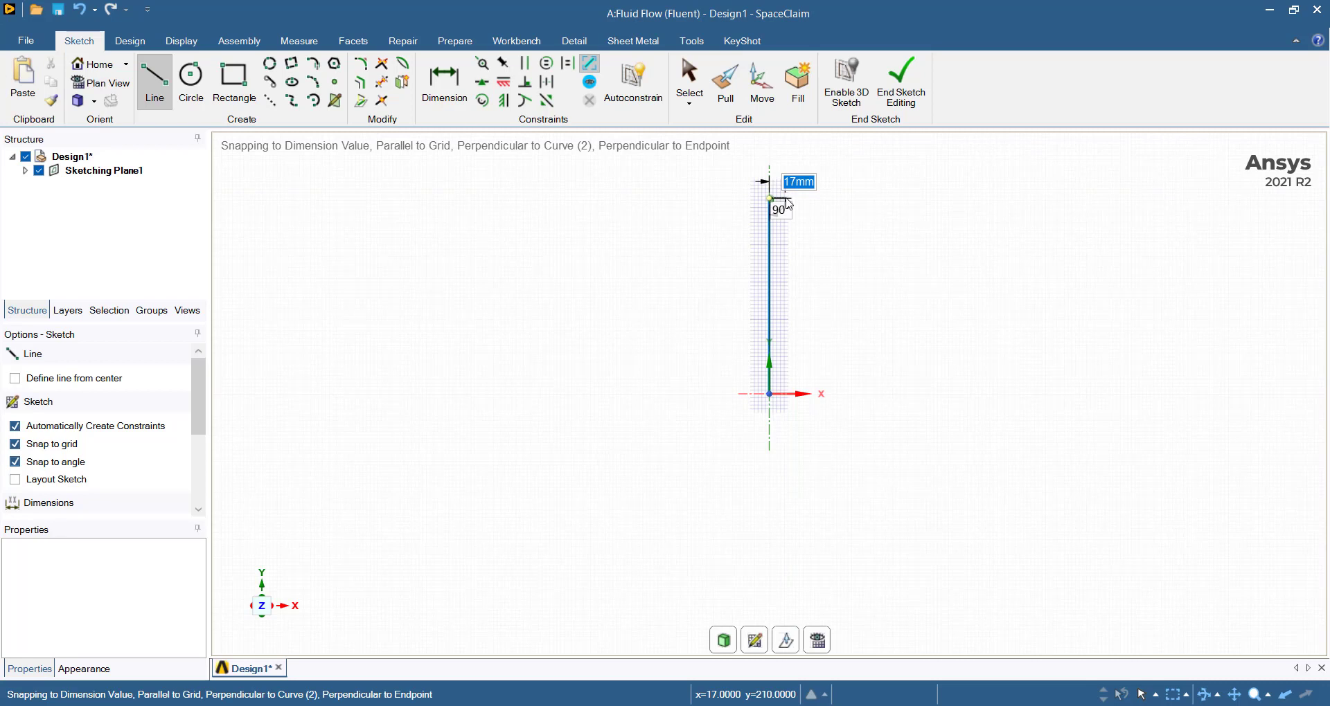
{"action": "key", "text": "Return"}
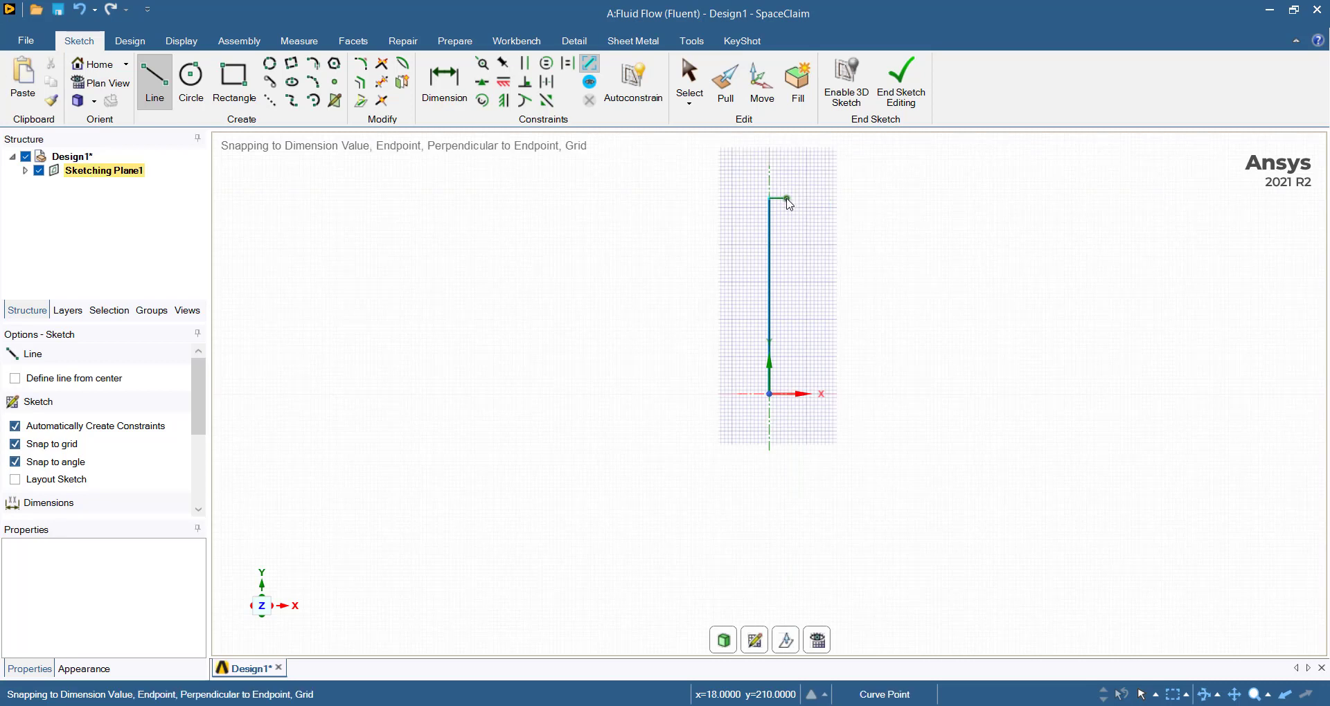
Draw a 15 mm base line from the origin along +X and close the profile with a slanted line to the top line's free end
{"action": "left_click", "coordinate": [775, 396]}
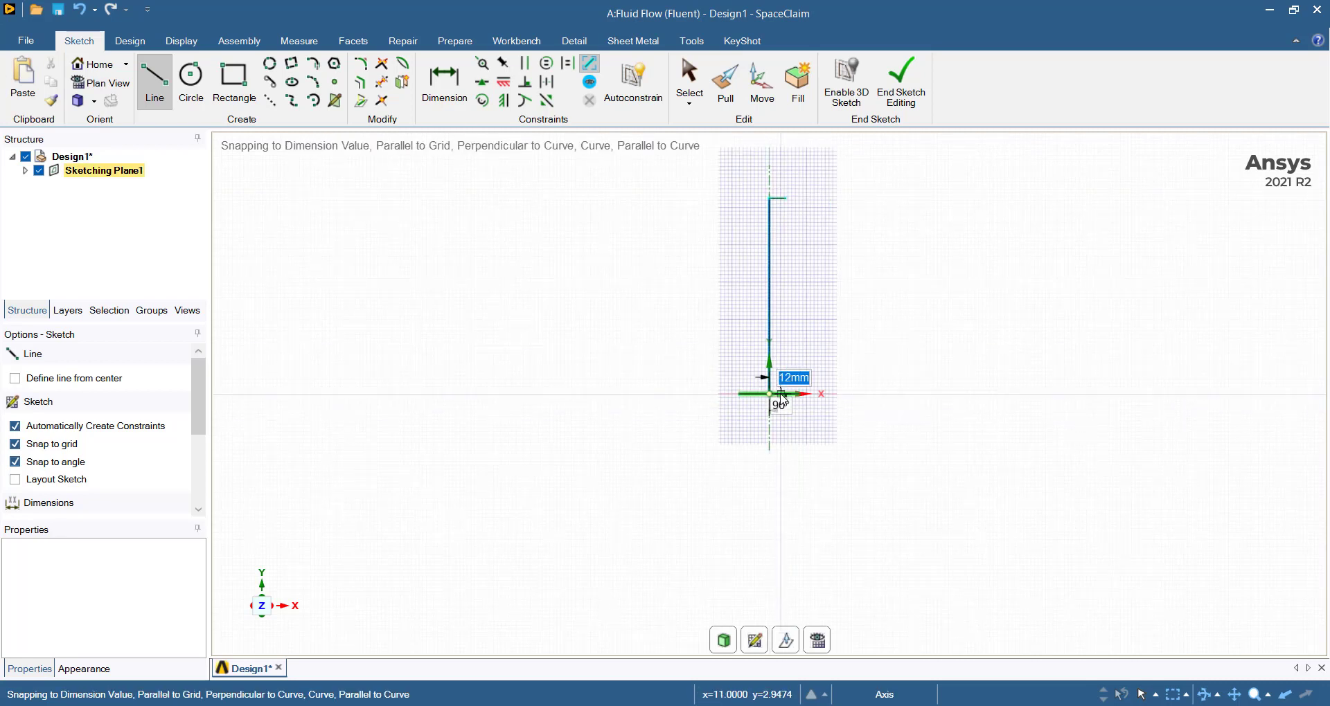
{"action": "type", "text": "15"}
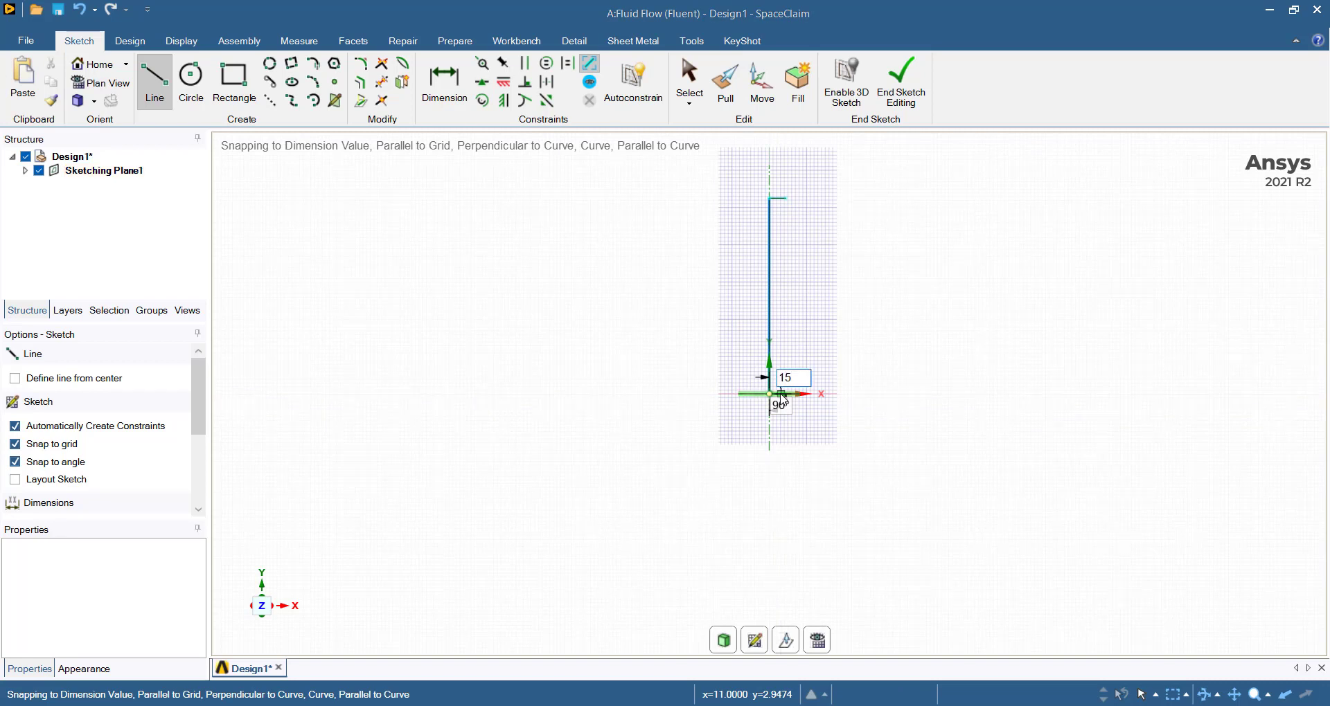
{"action": "key", "text": "Return"}
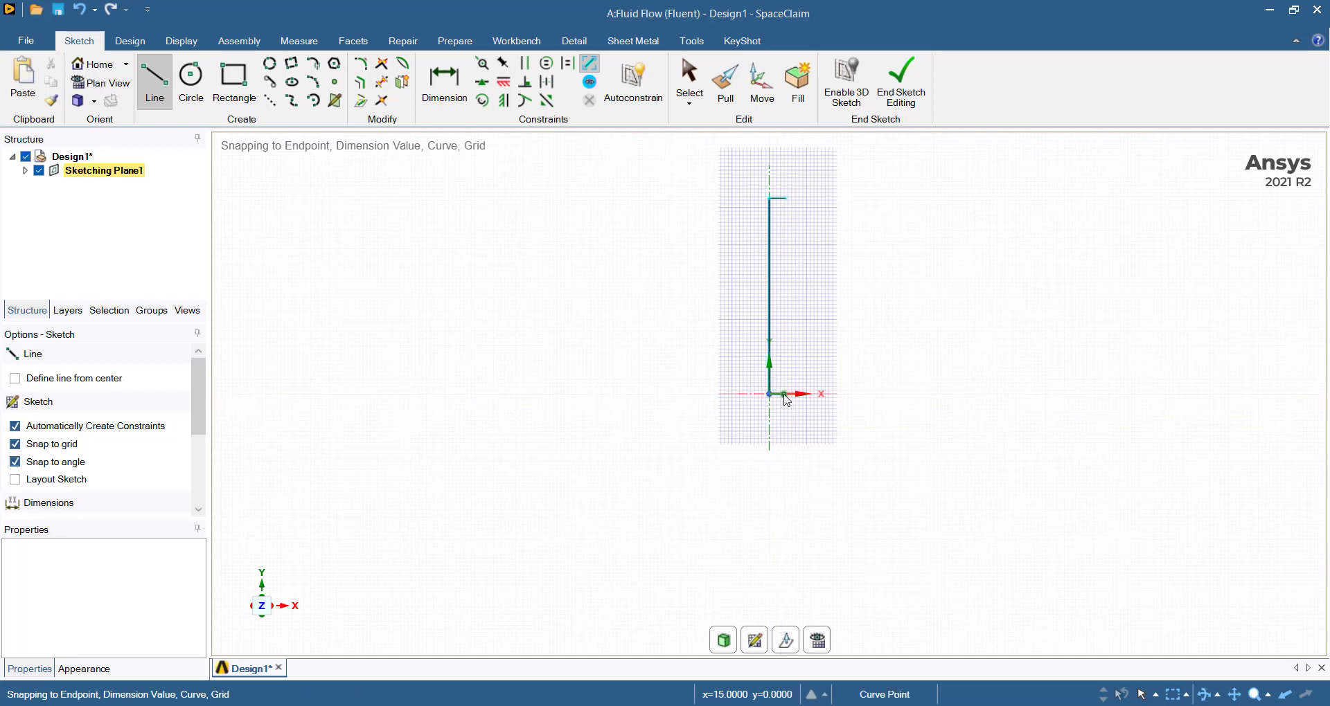
{"action": "left_click", "coordinate": [786, 200]}
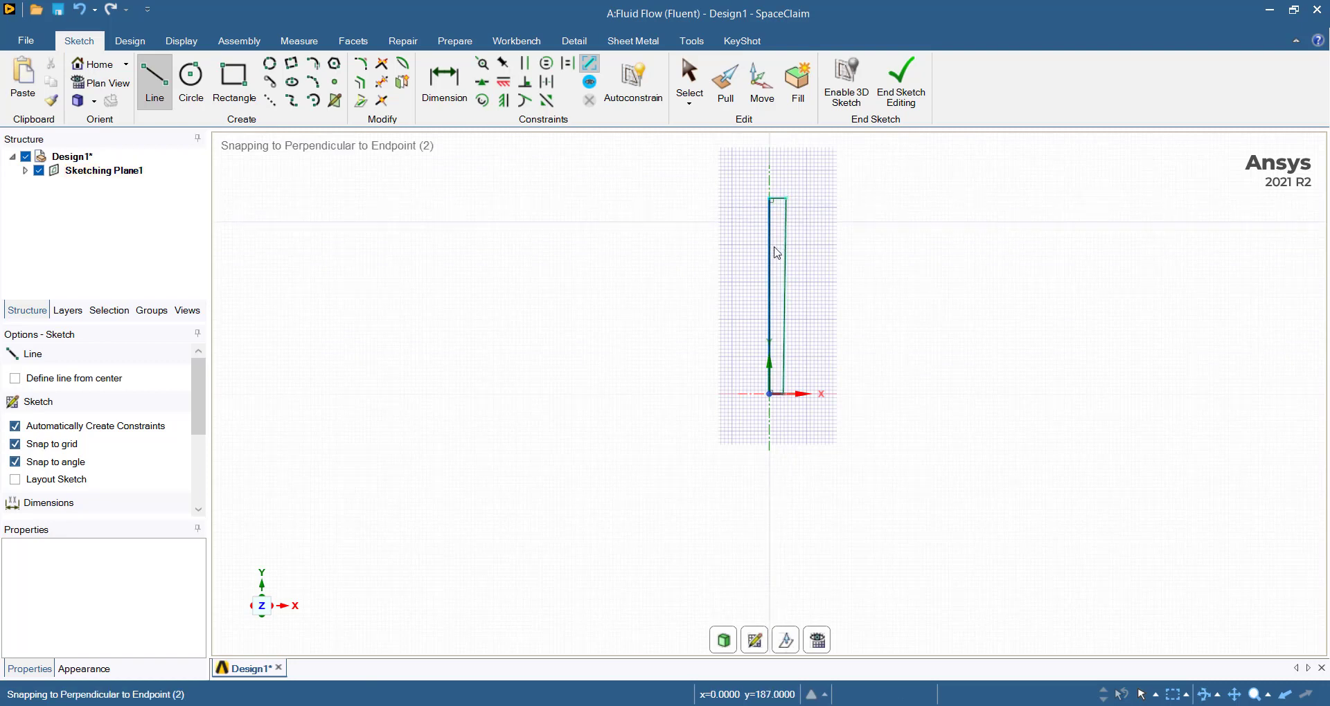
Draw a 50 mm horizontal line in the -X direction from the profile's vertical axis line, starting 30 mm above the origin
{"action": "scroll", "coordinate": [743, 357], "scroll_direction": "down", "scroll_amount": 1}
{"action": "scroll", "coordinate": [742, 357], "scroll_direction": "up", "scroll_amount": 3}
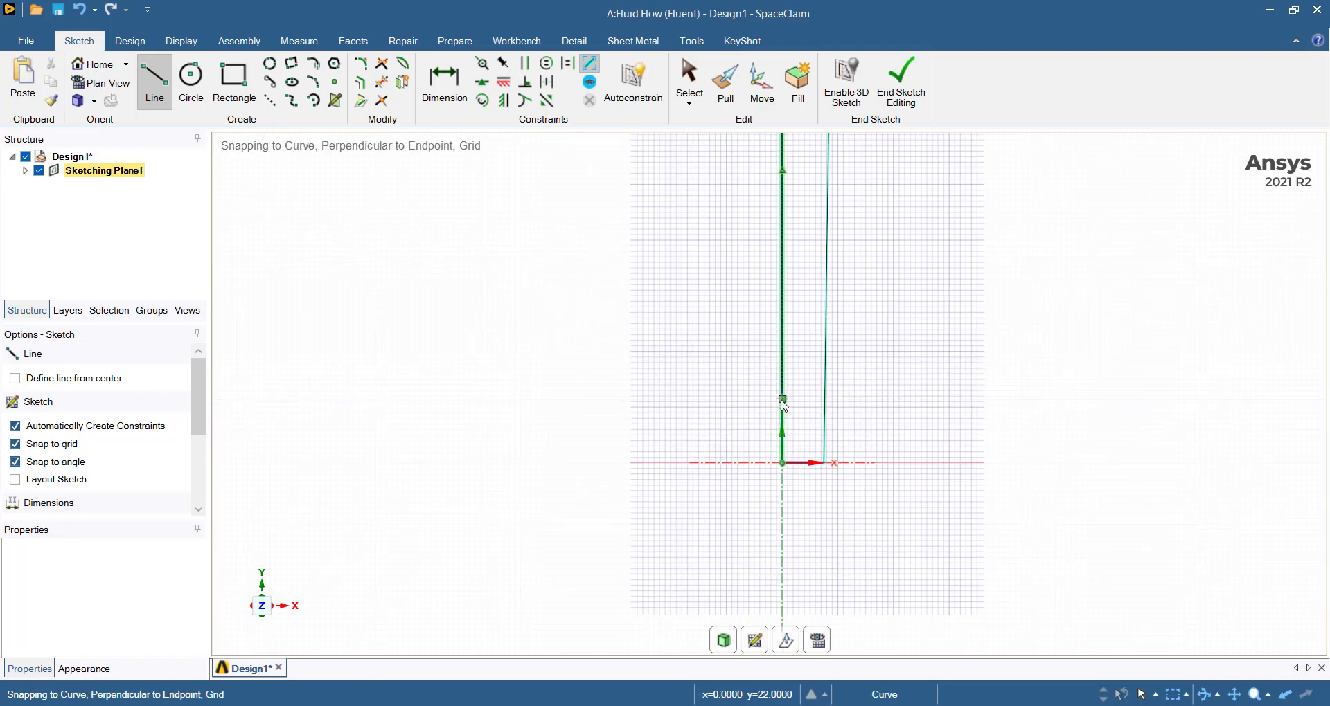
{"action": "left_click", "coordinate": [782, 380]}
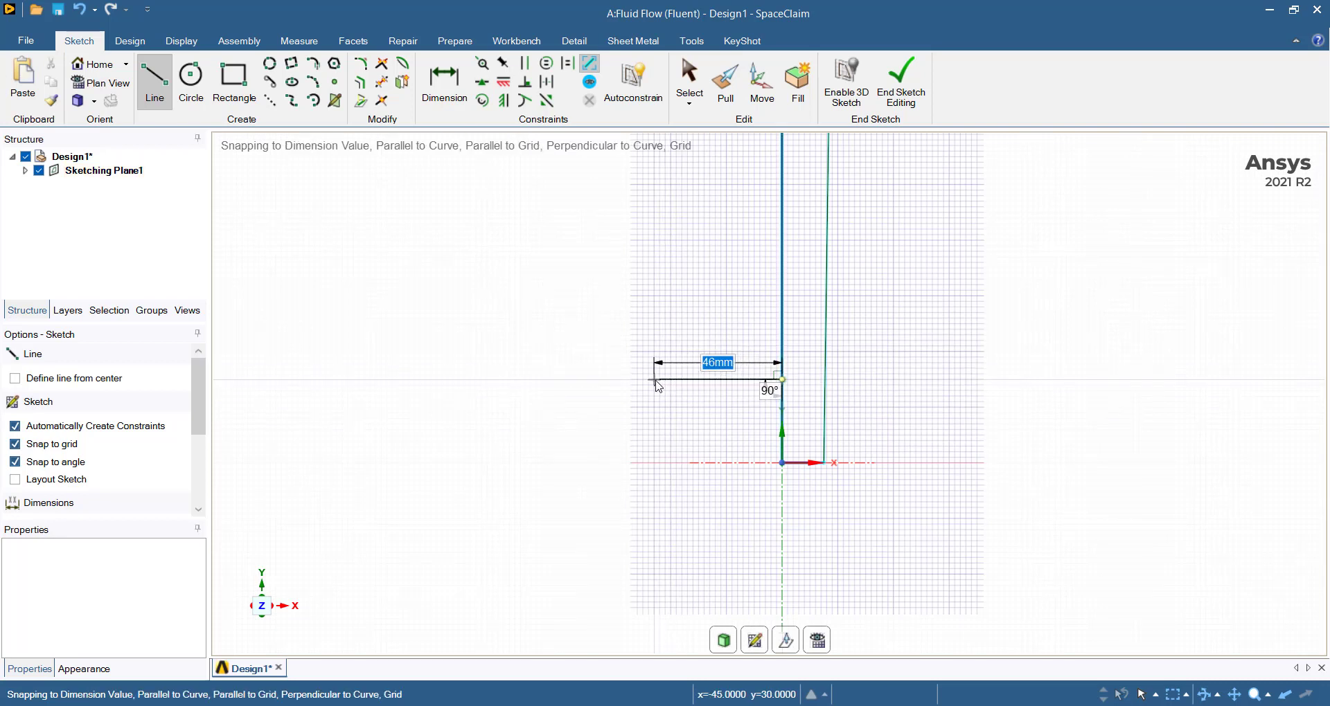
{"action": "type", "text": "50"}
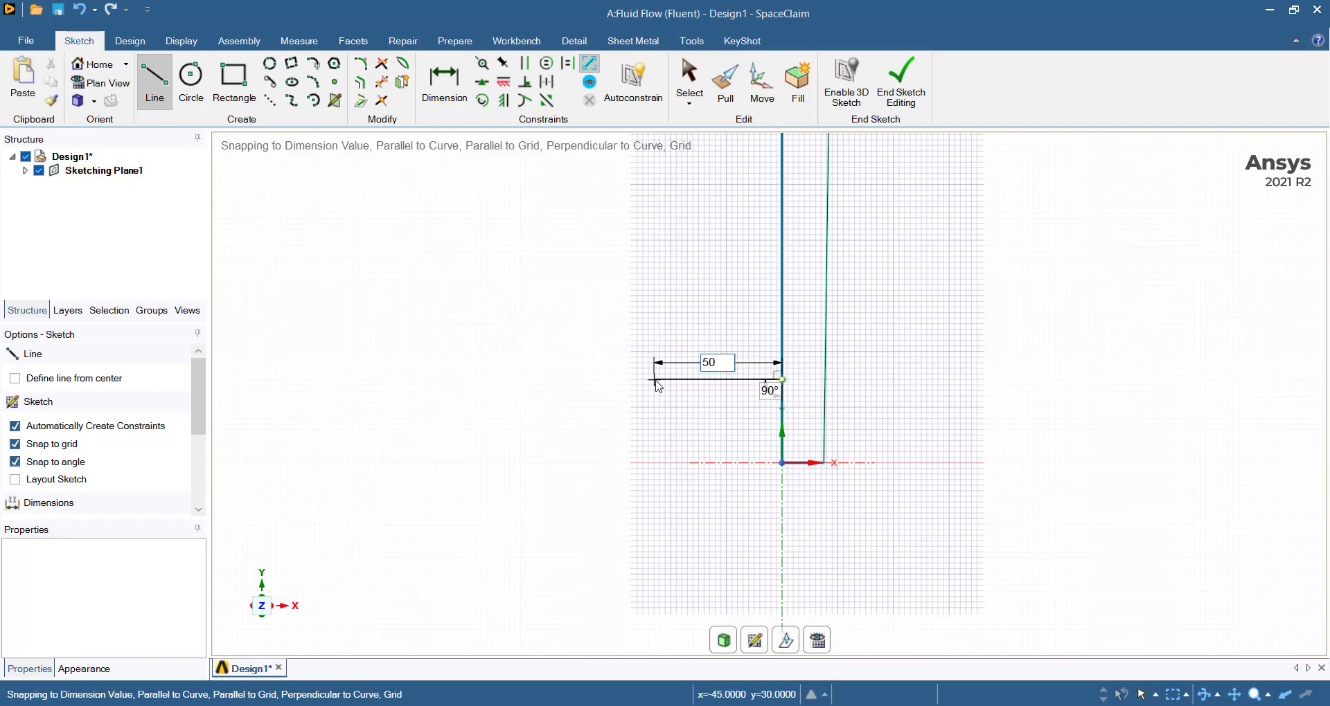
{"action": "key", "text": "Return"}
{"action": "key", "text": "Escape"}
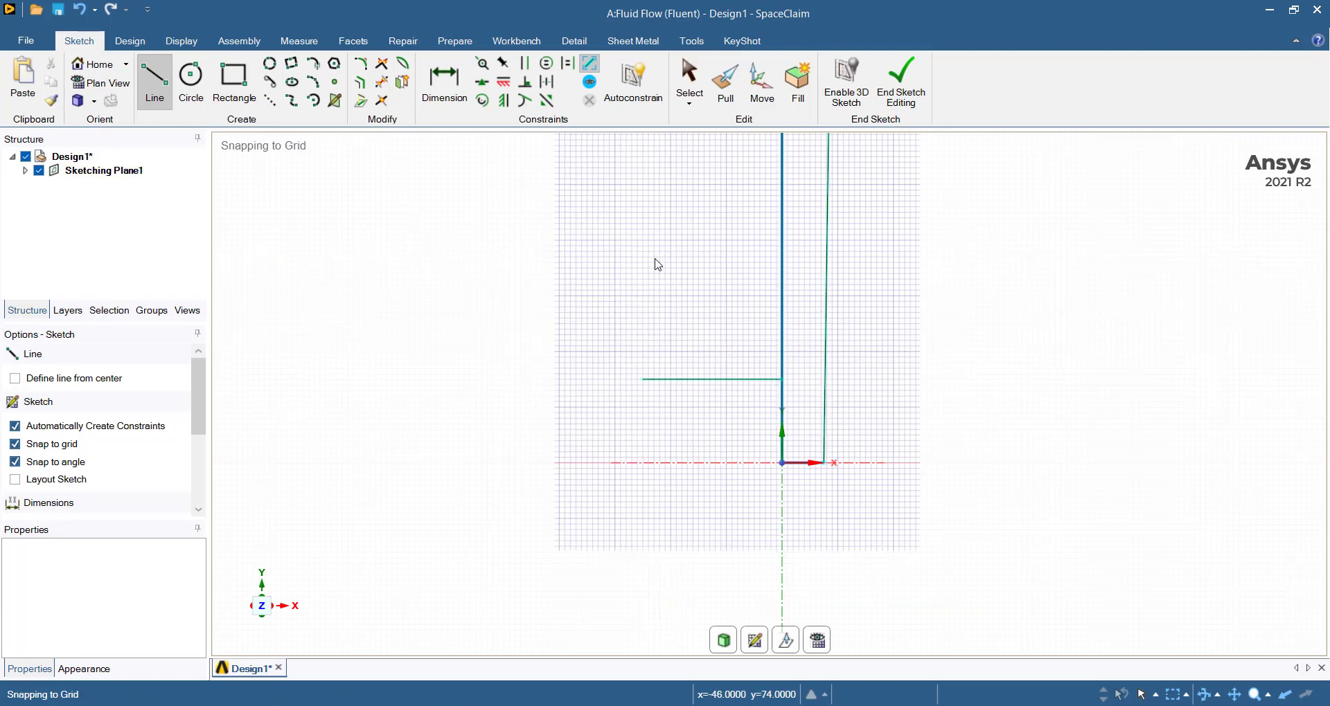
Draw a second 50 mm line in the -X direction about 30 mm below the profile's top edge, and switch to the Pull tool
{"action": "mouse_move", "coordinate": [663, 242]}
{"action": "middle_mouse_down"}
{"action": "mouse_move", "coordinate": [674, 374]}
{"action": "mouse_move", "coordinate": [654, 322]}
{"action": "middle_mouse_up"}
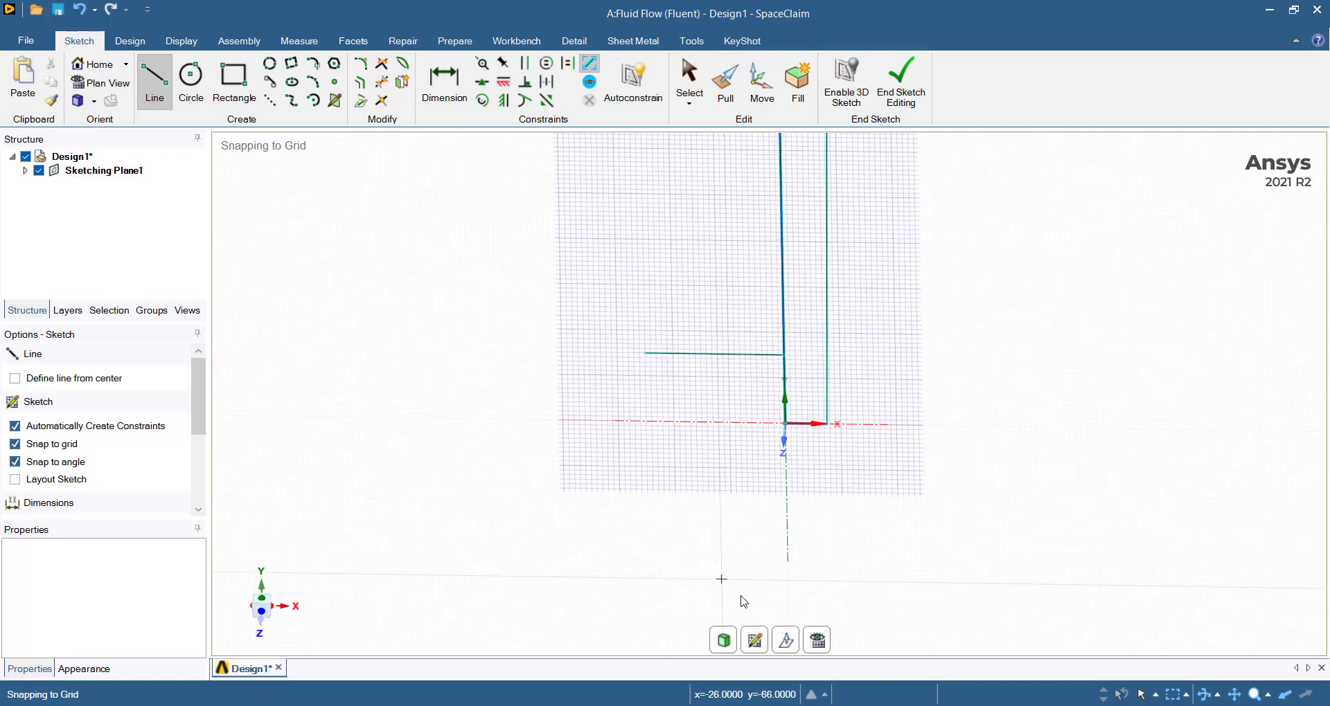
{"action": "left_click", "coordinate": [816, 640]}
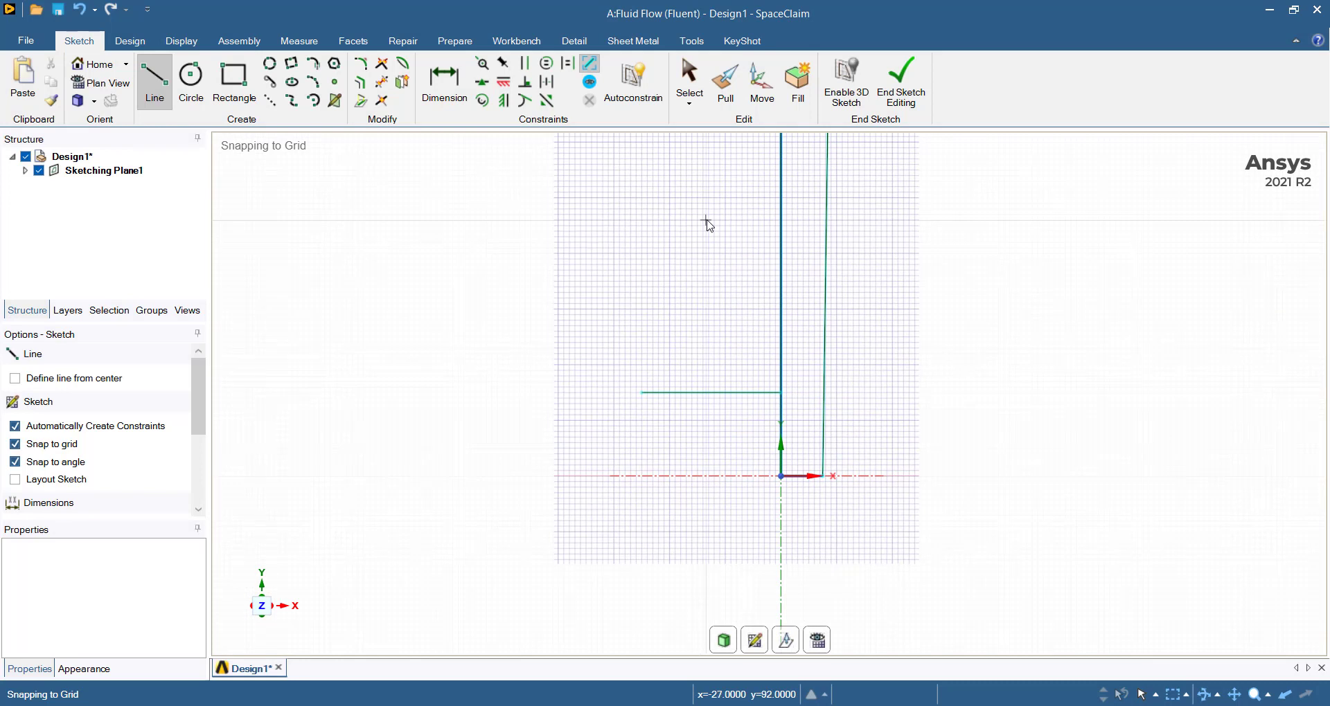
{"action": "middle_click_drag", "start_coordinate": [706, 225], "coordinate": [677, 490], "text": "shift"}
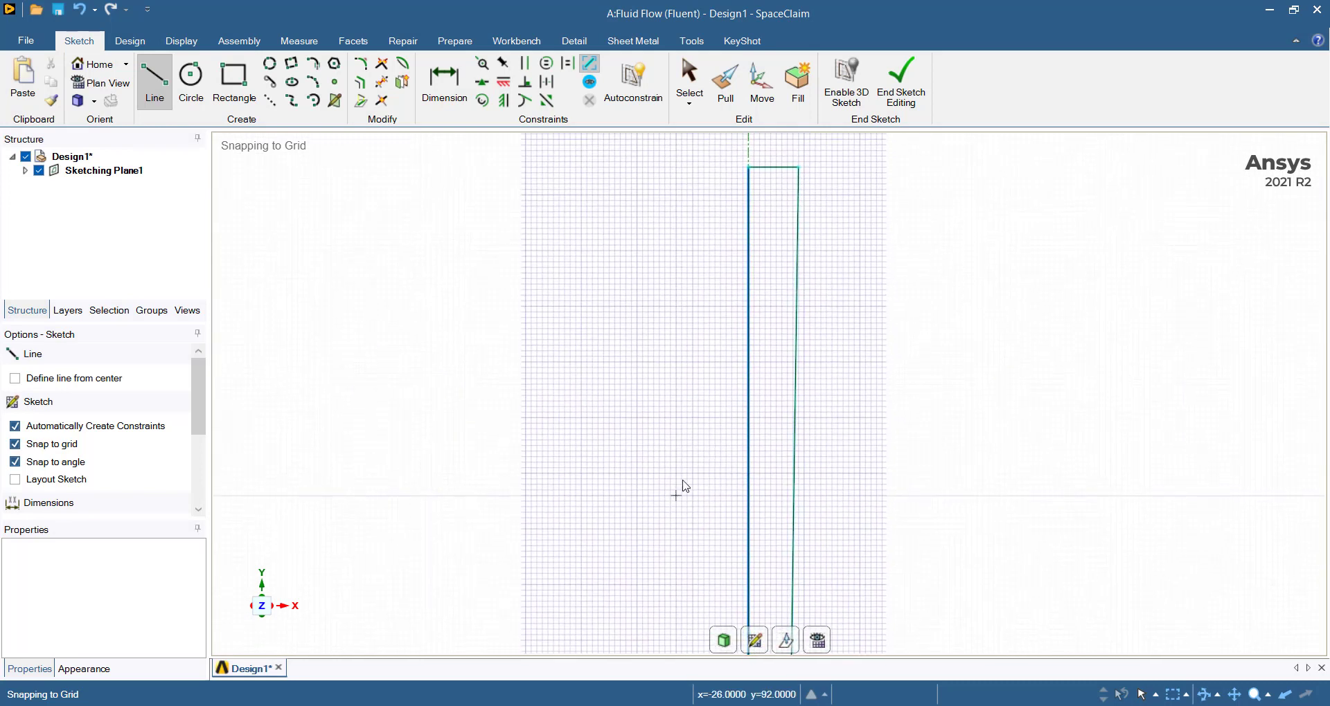
{"action": "left_click", "coordinate": [748, 248]}
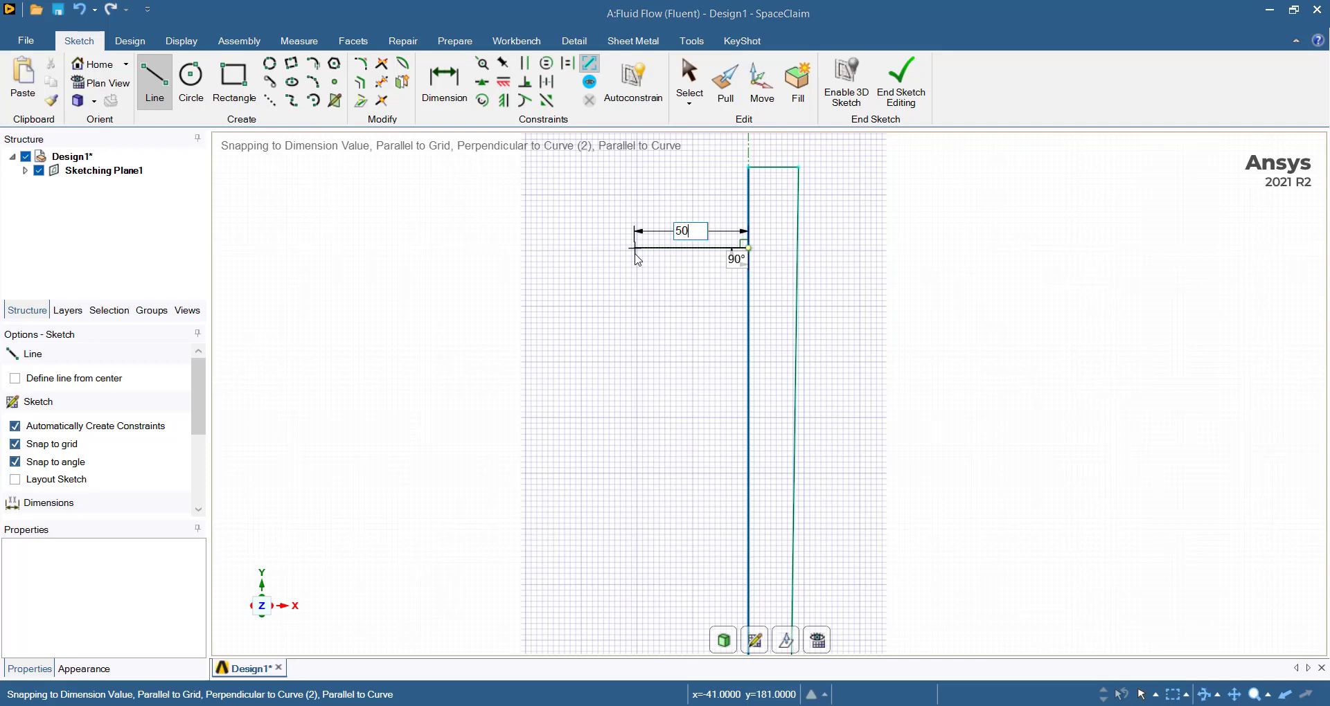
{"action": "left_click", "coordinate": [609, 248]}
{"action": "key", "text": "Escape"}
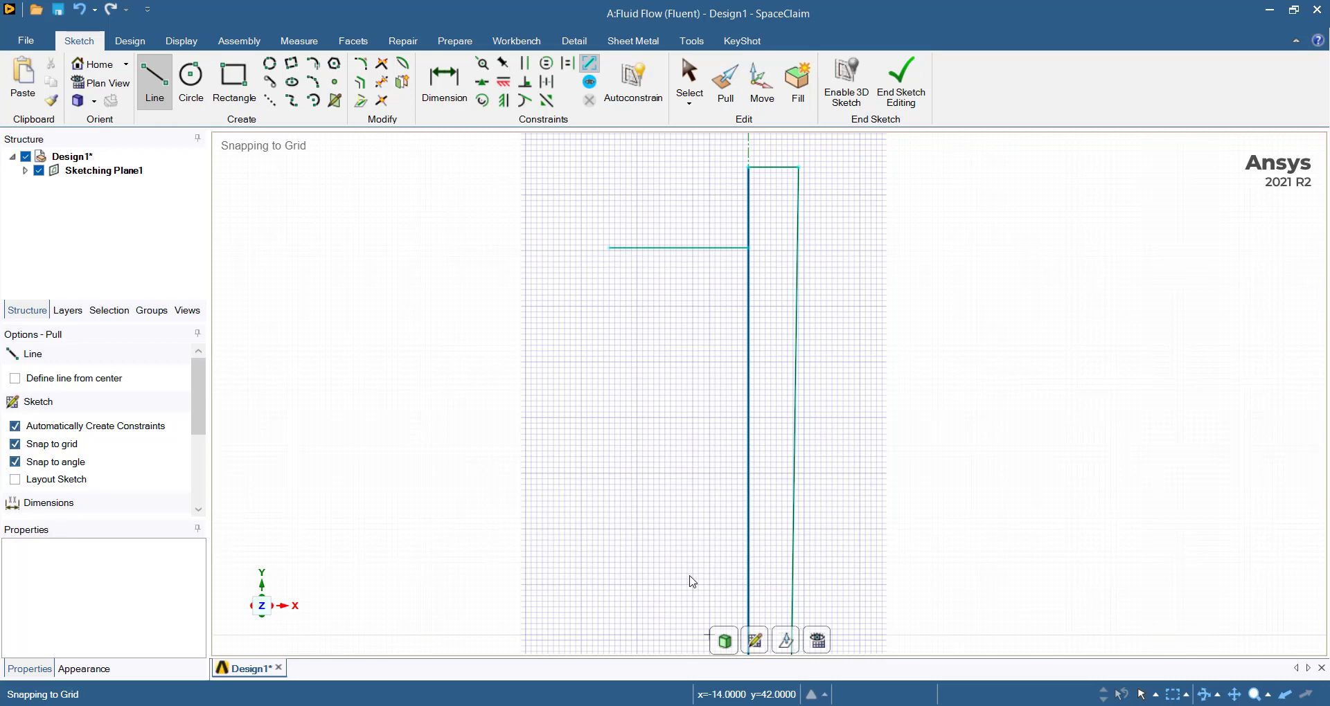
{"action": "key", "text": "p"}
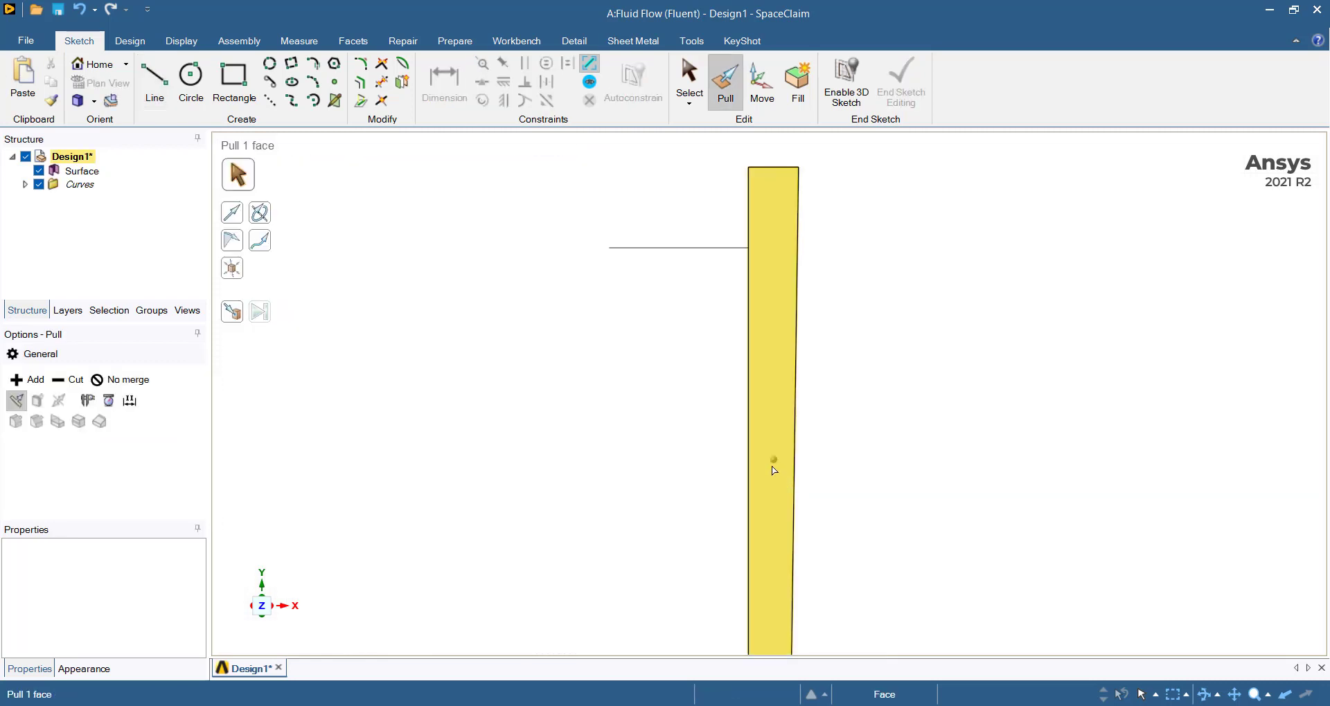
{"action": "left_click", "coordinate": [770, 475]}
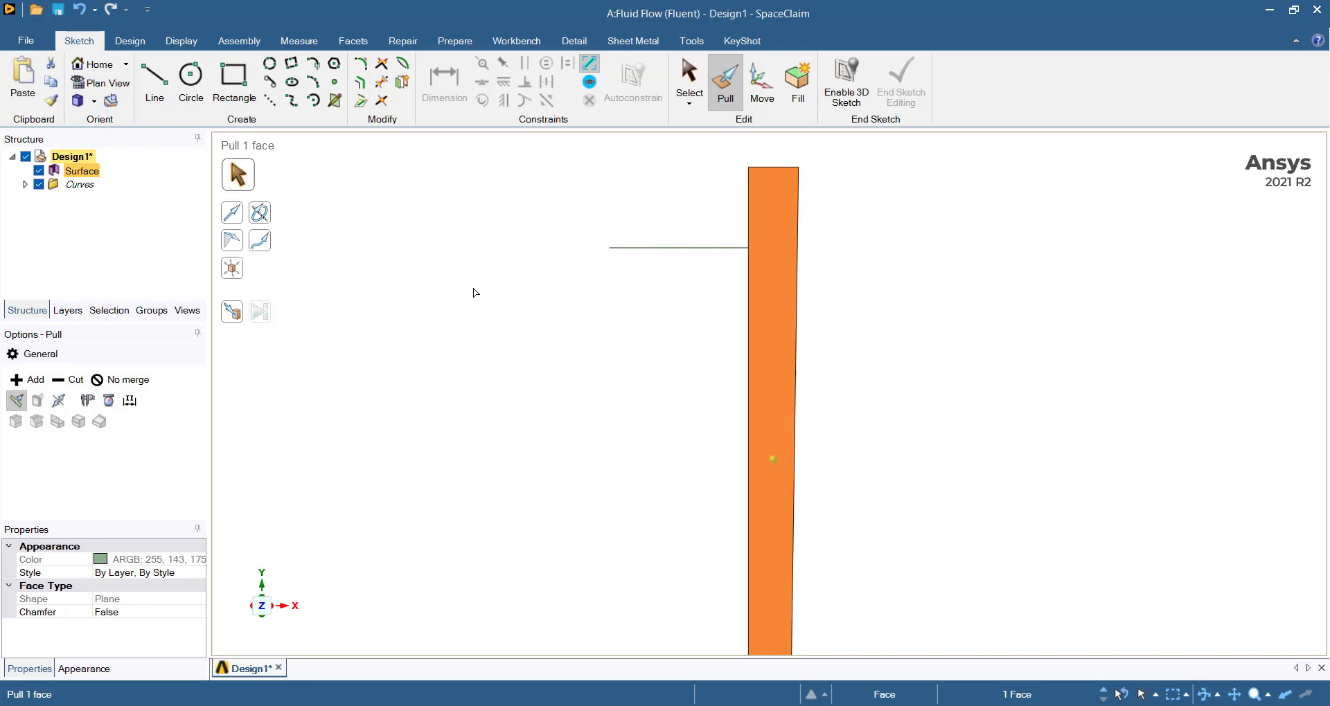
{"action": "left_click", "coordinate": [261, 214]}
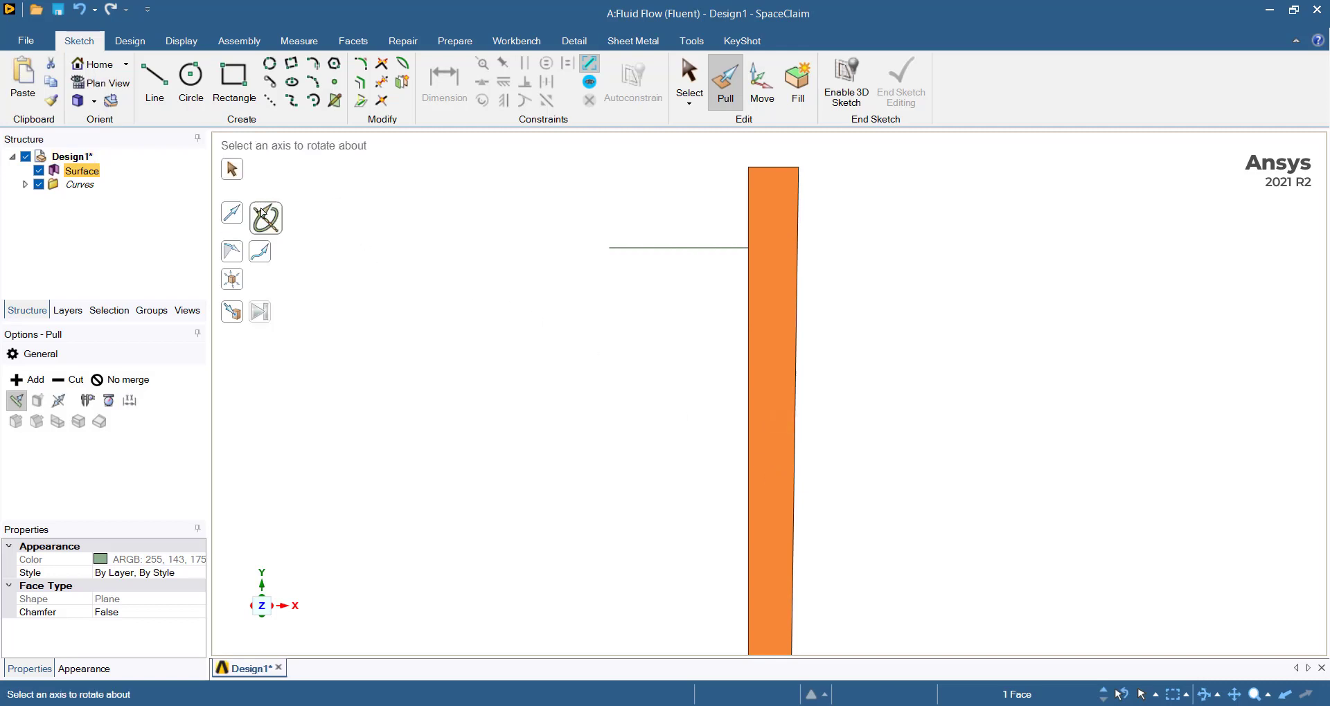
{"action": "left_click", "coordinate": [748, 460]}
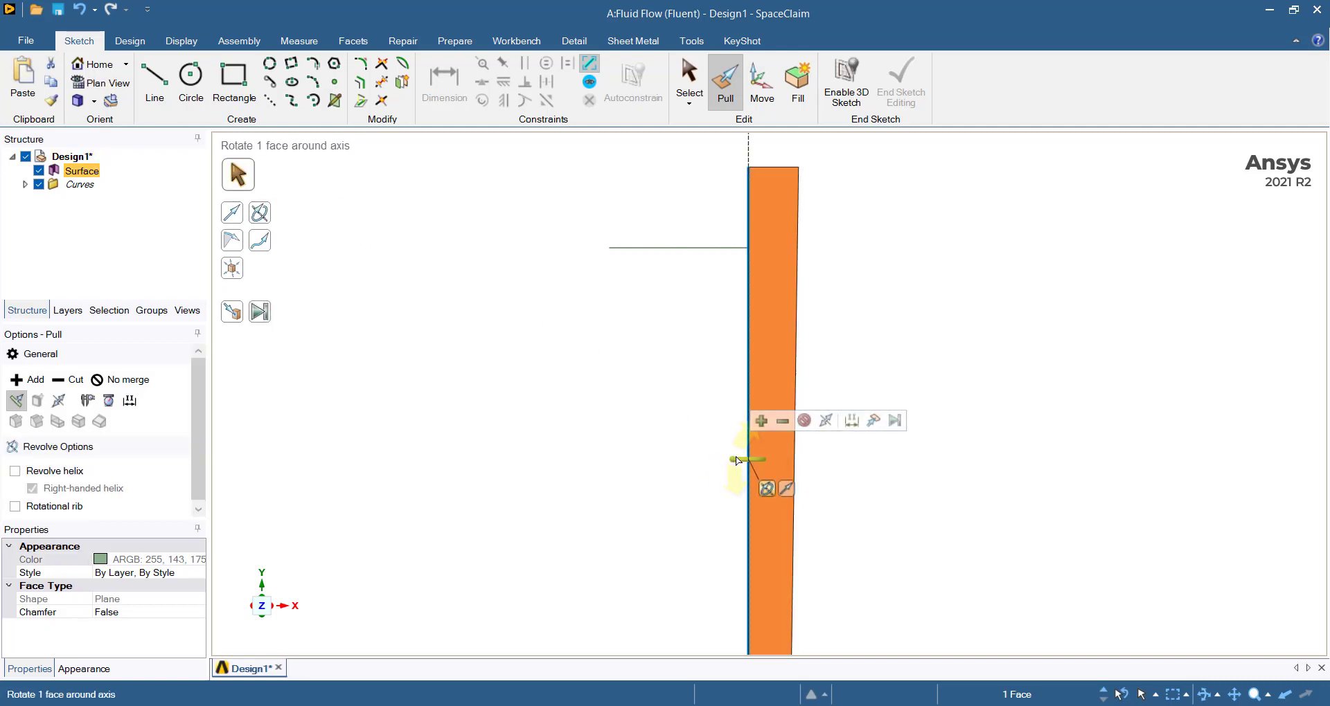
{"action": "key", "text": "Escape"}
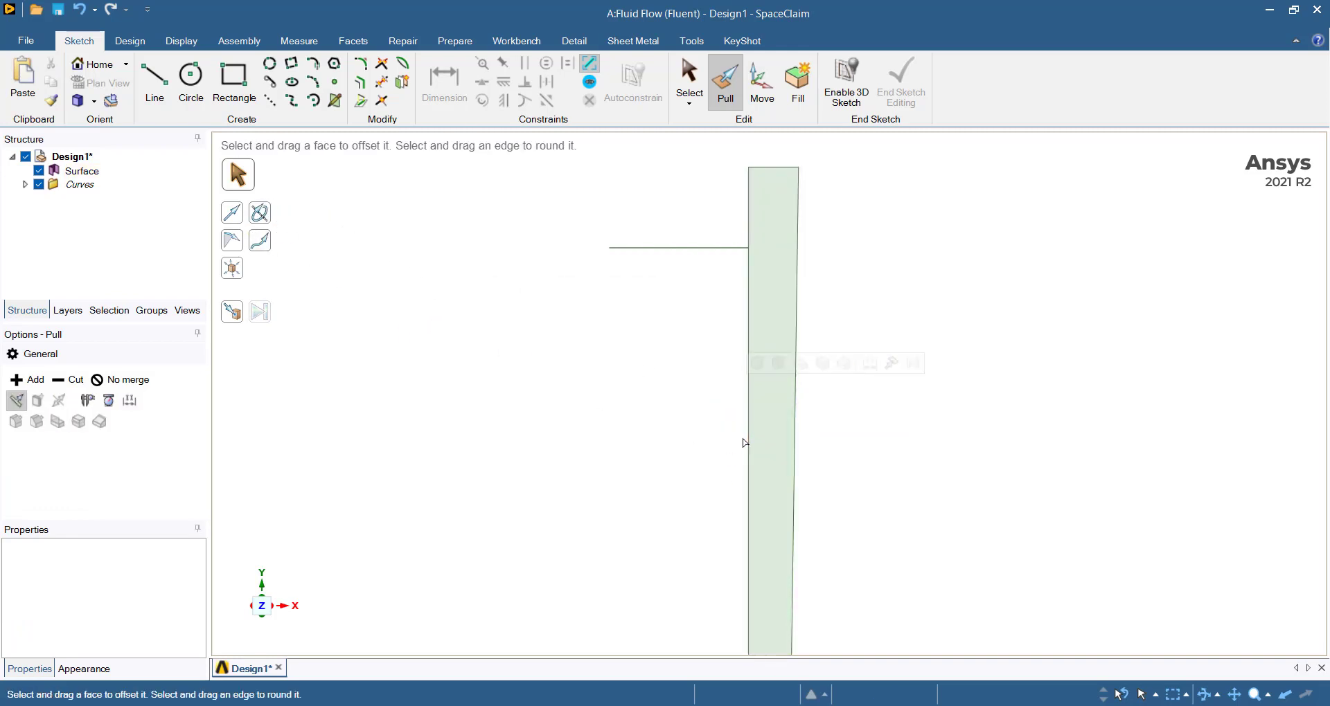
Revolve the closed profile face a full turn about its vertical axis edge to form a tapered solid
{"action": "left_click", "coordinate": [259, 213]}
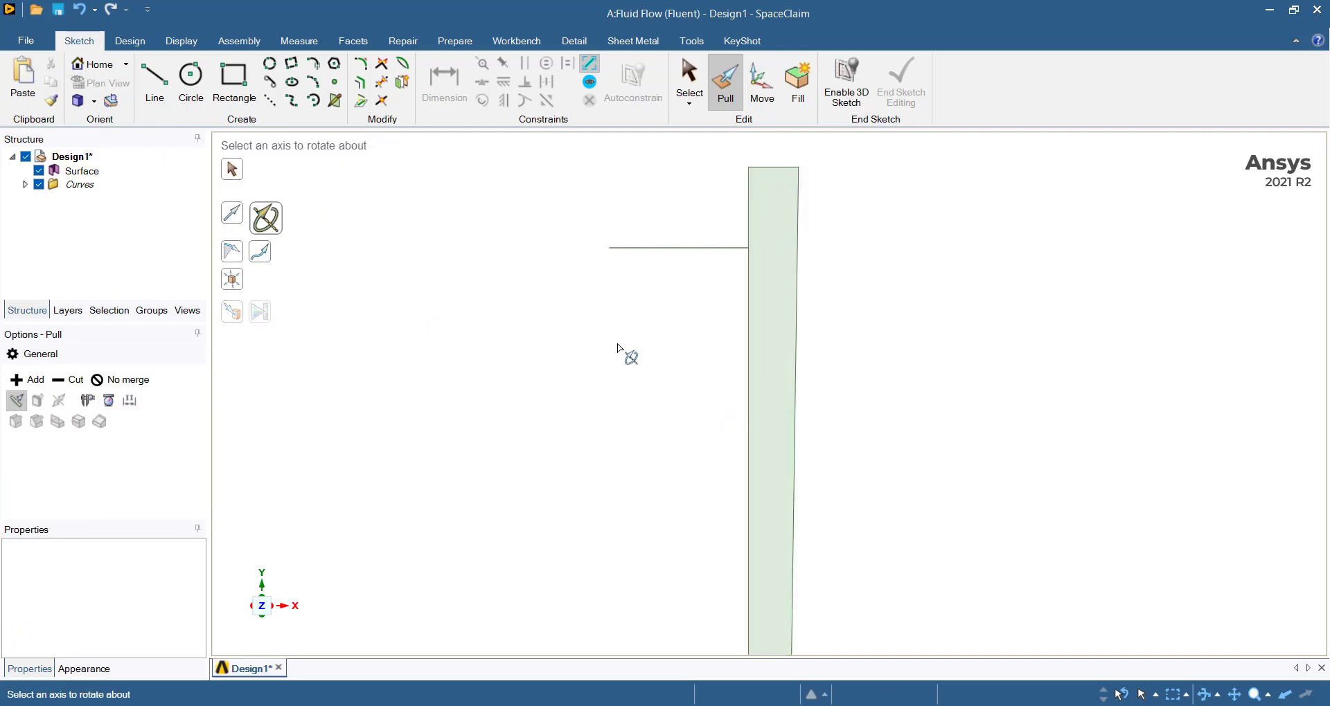
{"action": "left_click", "coordinate": [766, 396]}
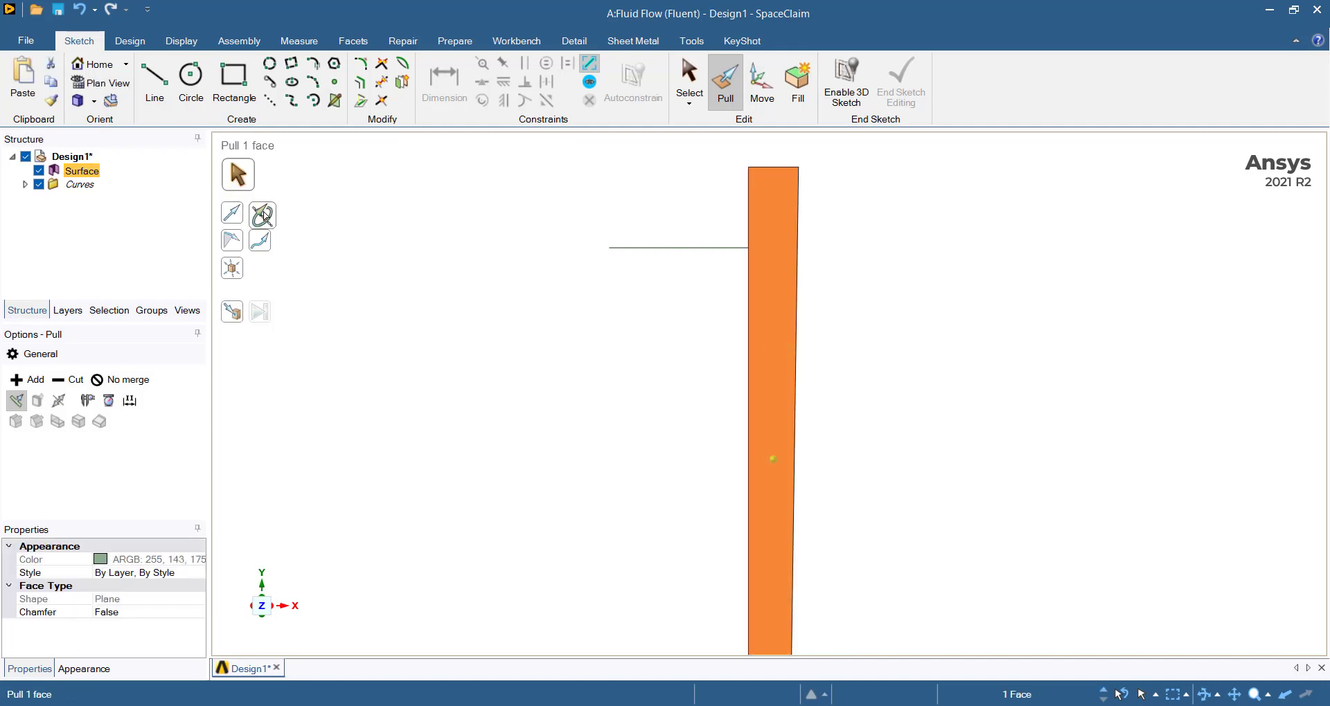
{"action": "left_click", "coordinate": [263, 215]}
{"action": "left_click", "coordinate": [749, 460]}
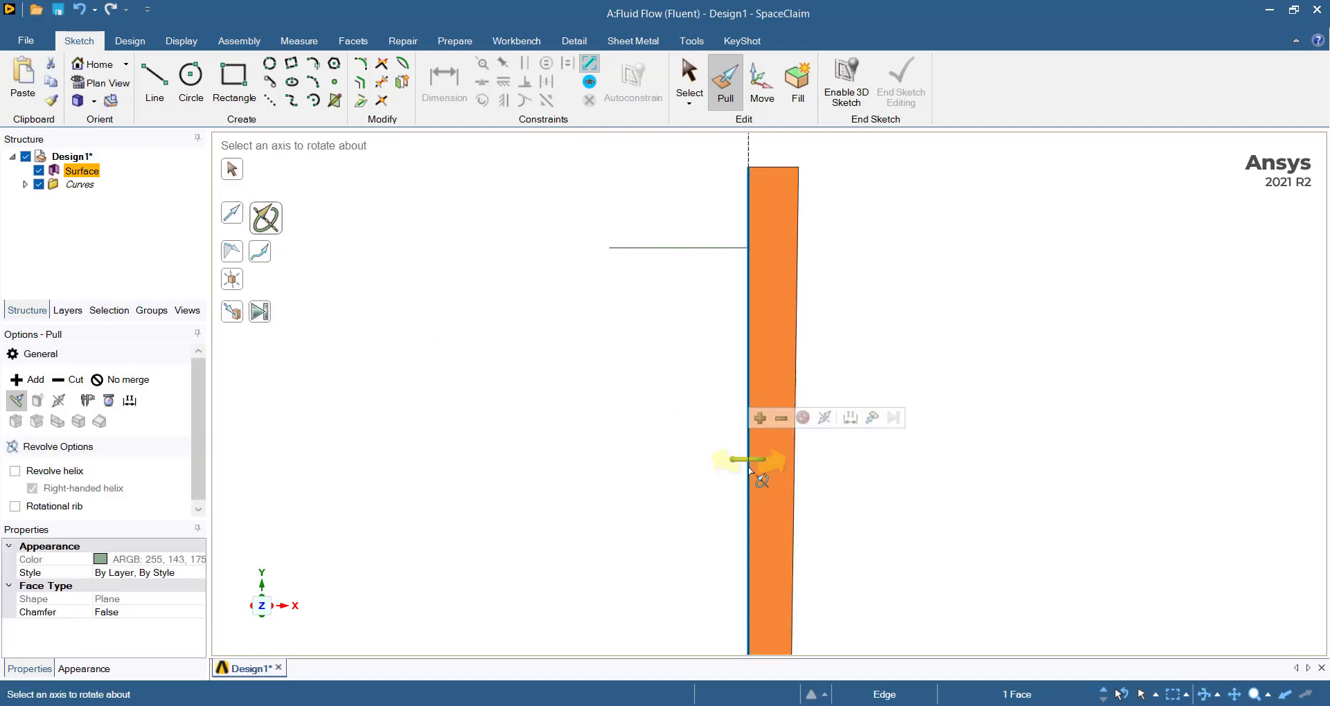
{"action": "left_click", "coordinate": [261, 317]}
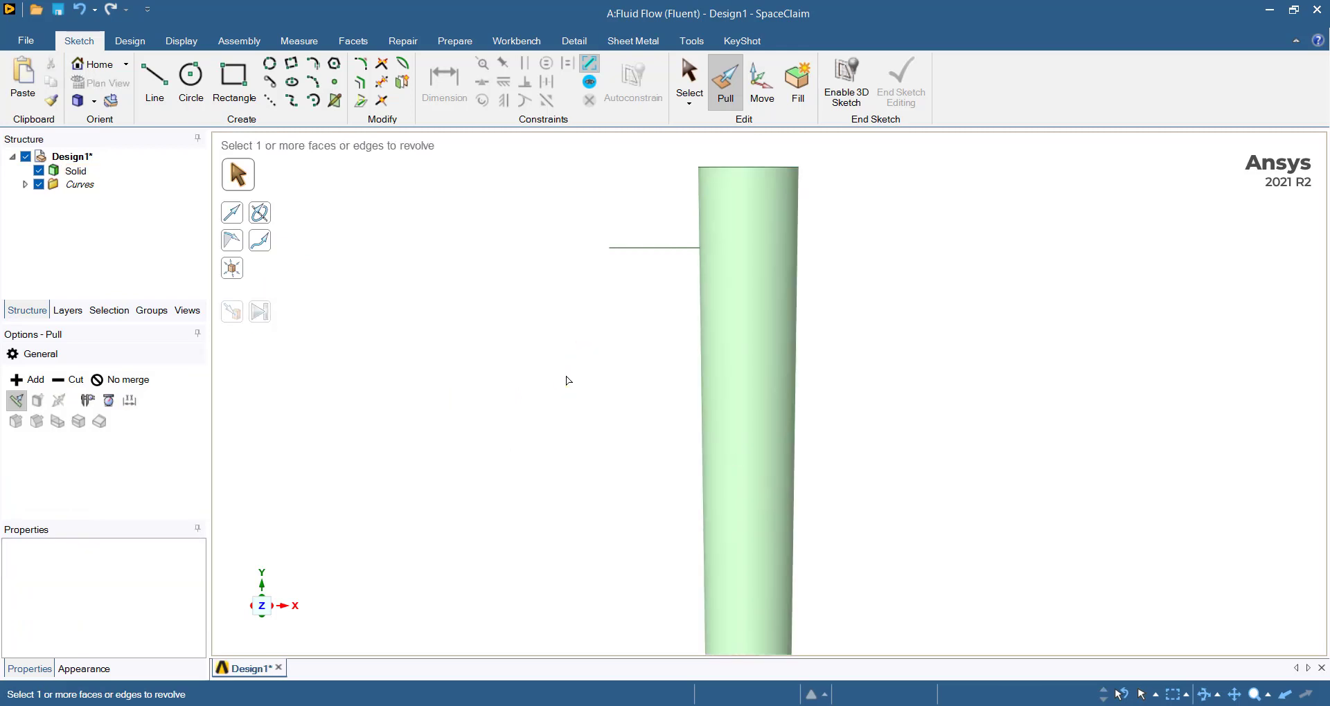
Start a sketch on the plane perpendicular to the lower 50 mm line at its outer end, and view it in plan
{"action": "scroll", "coordinate": [558, 390], "scroll_direction": "up", "scroll_amount": 2}
{"action": "scroll", "coordinate": [554, 385], "scroll_direction": "down", "scroll_amount": 3}
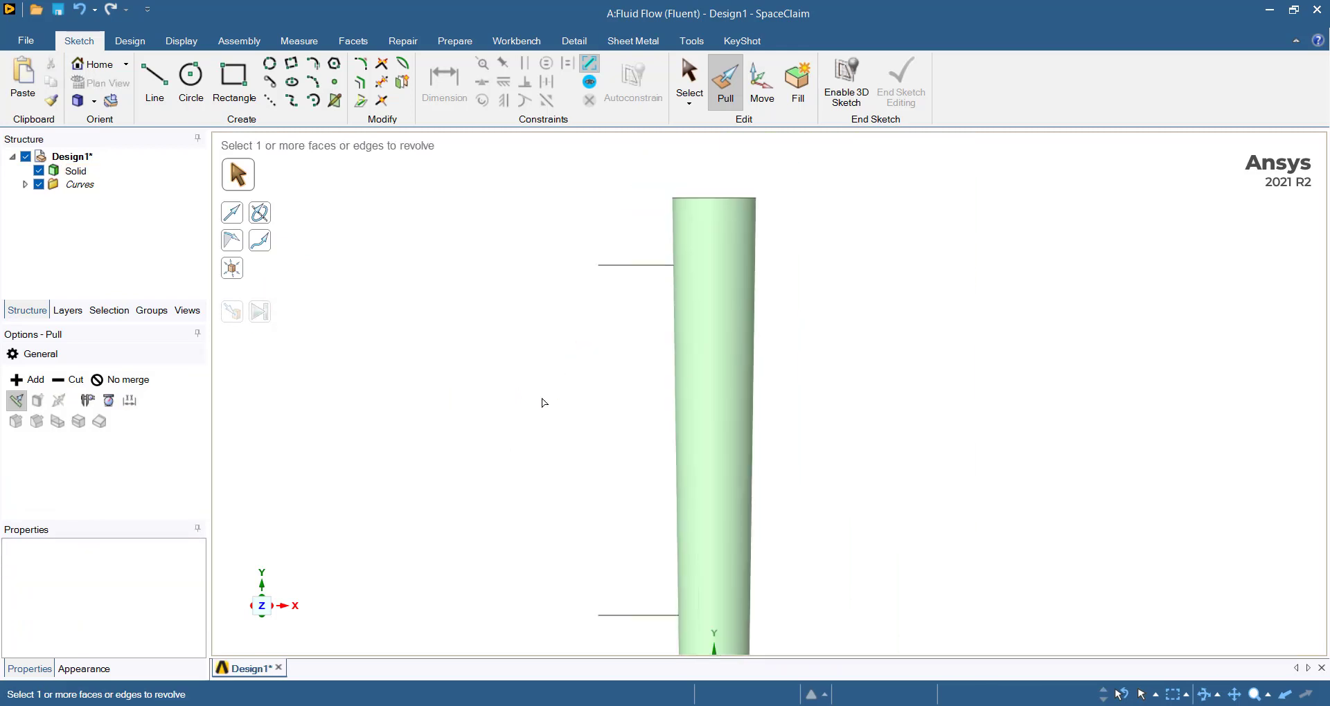
{"action": "scroll", "coordinate": [550, 405], "scroll_direction": "down", "scroll_amount": 3}
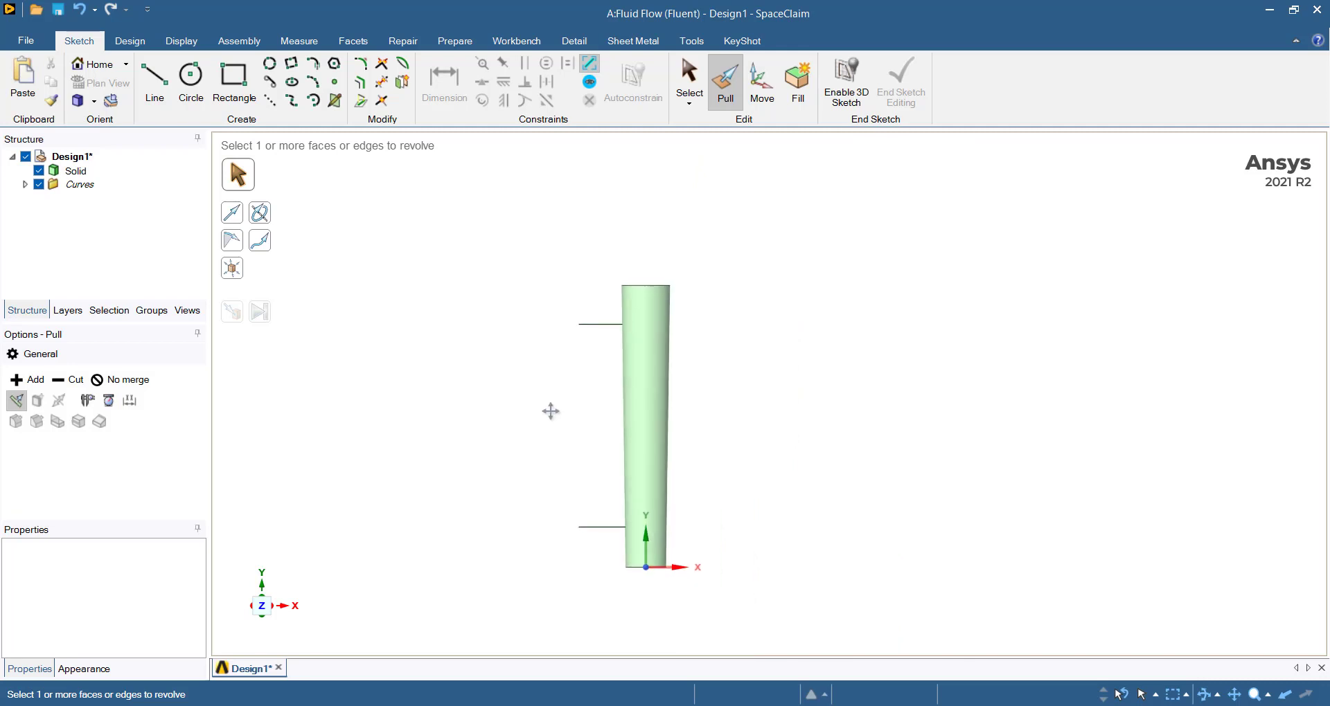
{"action": "middle_click_drag", "start_coordinate": [549, 410], "coordinate": [631, 388], "text": "shift"}
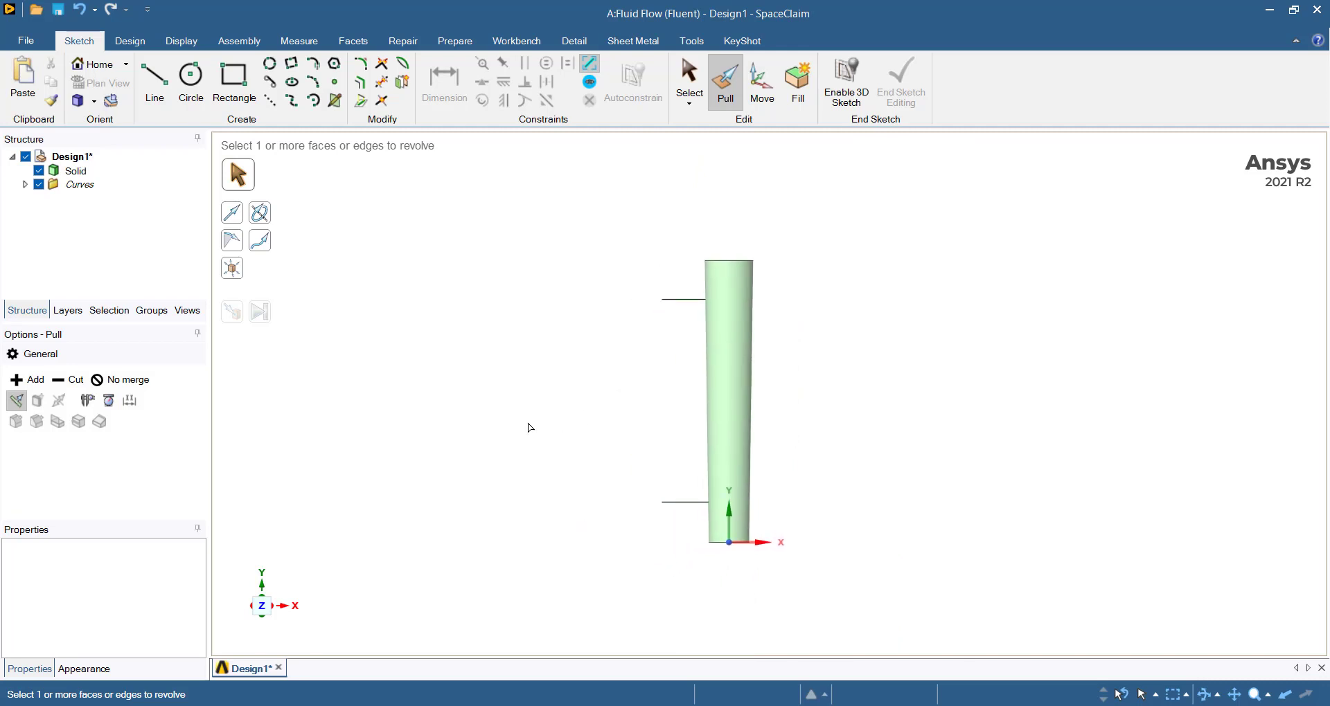
{"action": "left_click", "coordinate": [127, 43]}
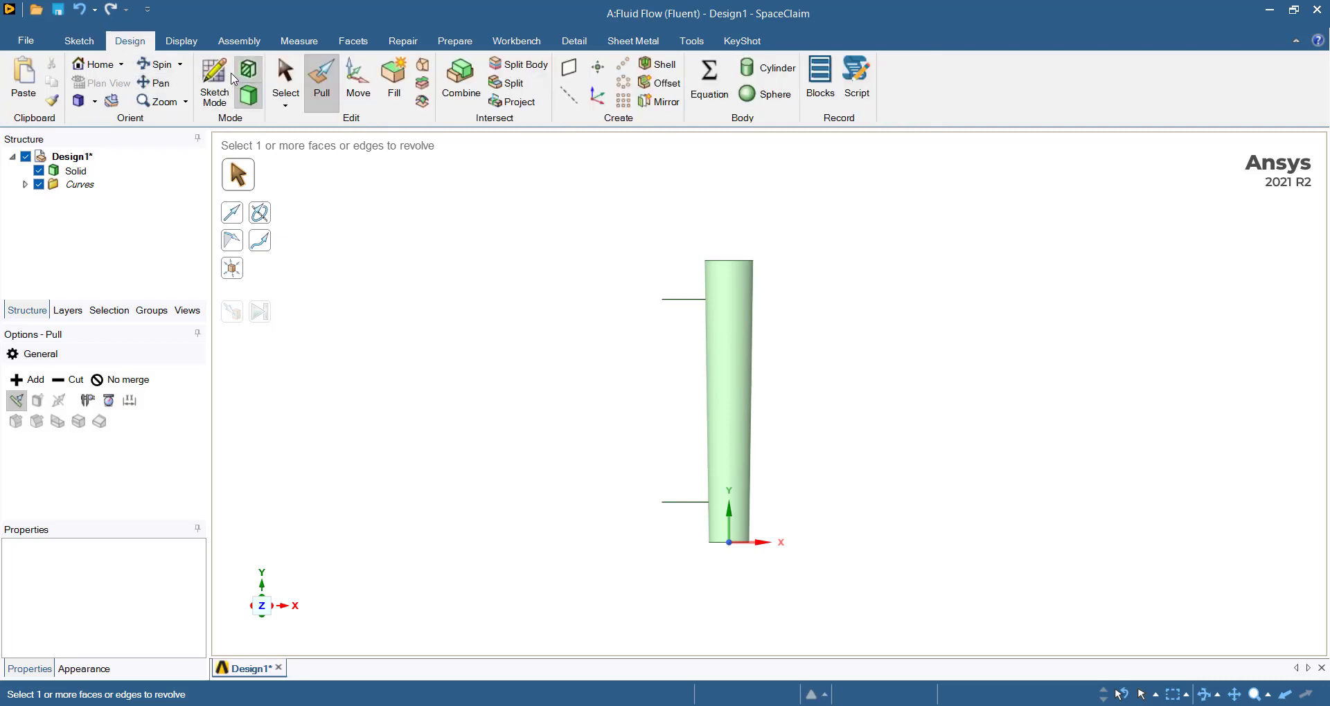
{"action": "mouse_move", "coordinate": [581, 496]}
{"action": "middle_mouse_down", "text": "ctrl"}
{"action": "mouse_move", "coordinate": [623, 502]}
{"action": "mouse_move", "coordinate": [680, 475]}
{"action": "mouse_move", "coordinate": [733, 481]}
{"action": "mouse_move", "coordinate": [759, 507]}
{"action": "middle_mouse_up", "text": "ctrl"}
{"action": "left_click", "coordinate": [780, 499]}
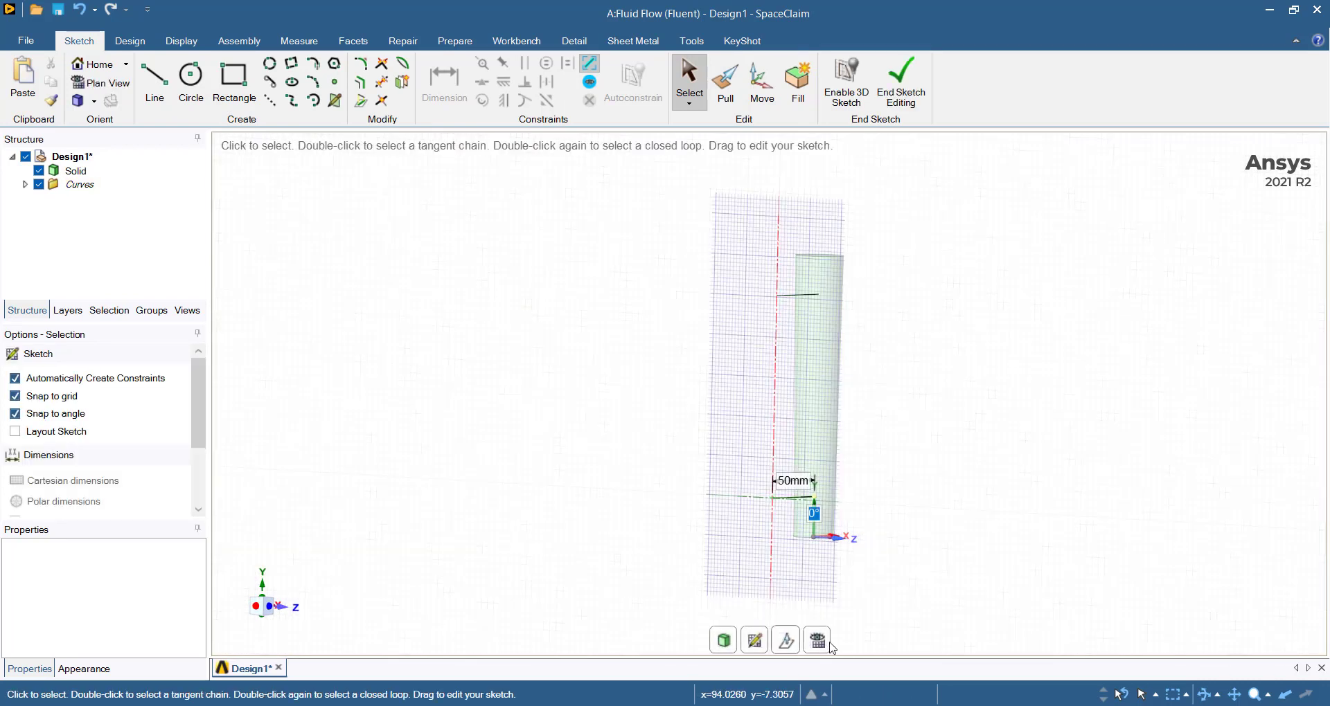
{"action": "left_click", "coordinate": [817, 641]}
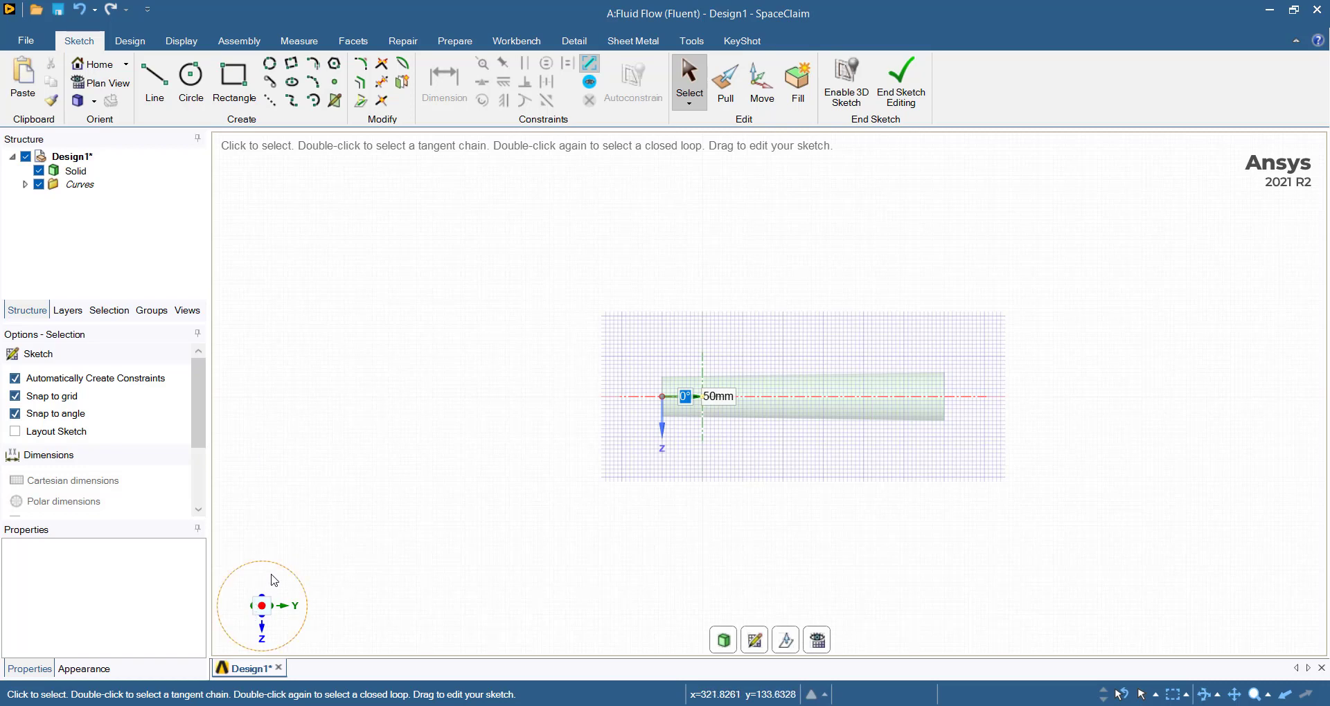
Draw a 13 mm diameter circle centred on the outer end of the lower 50 mm line
{"action": "mouse_move", "coordinate": [279, 569]}
{"action": "left_mouse_down"}
{"action": "mouse_move", "coordinate": [218, 606]}
{"action": "mouse_move", "coordinate": [232, 601]}
{"action": "left_mouse_up"}
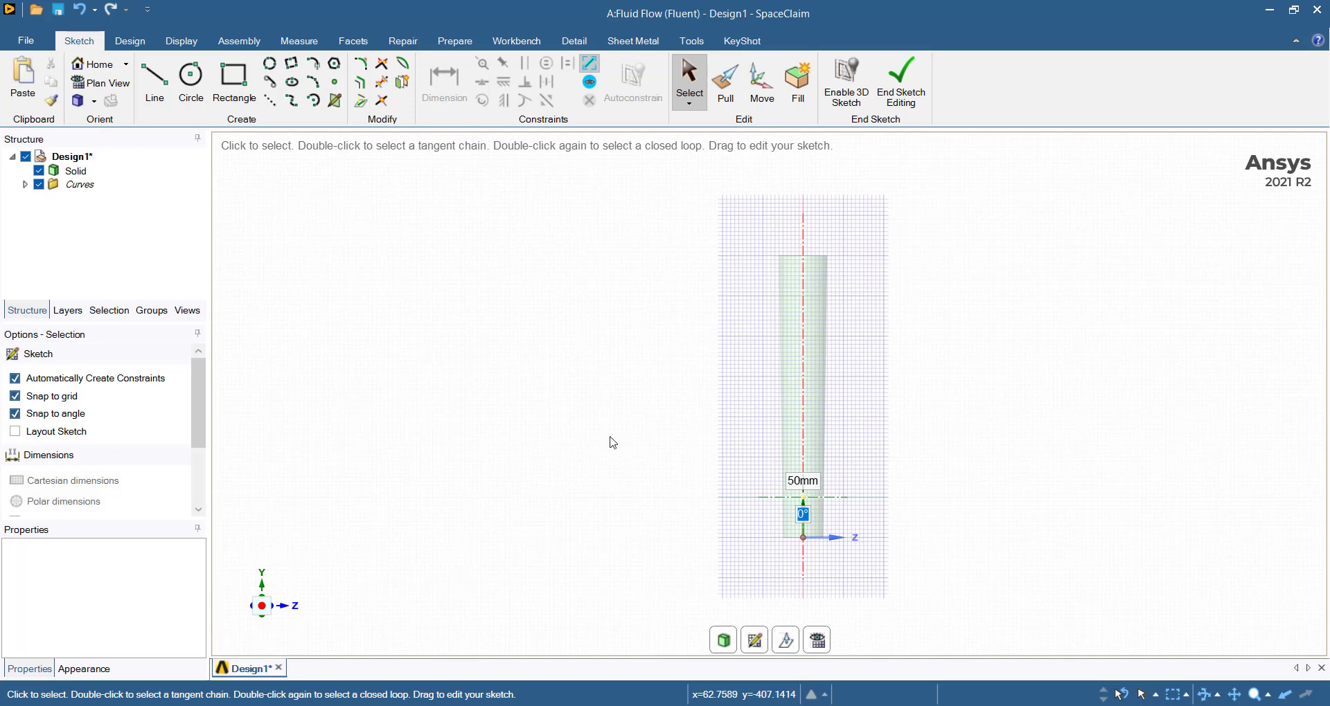
{"action": "middle_click_drag", "start_coordinate": [618, 427], "coordinate": [552, 429]}
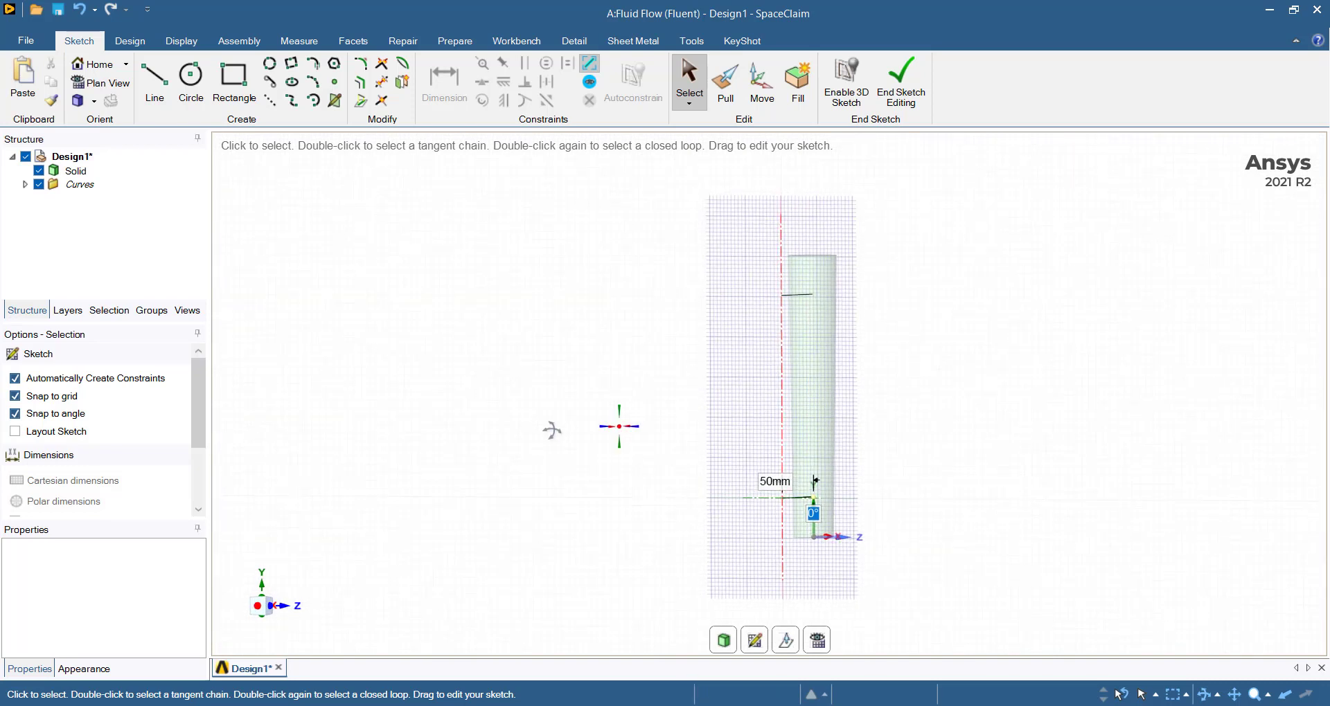
{"action": "left_click", "coordinate": [191, 77]}
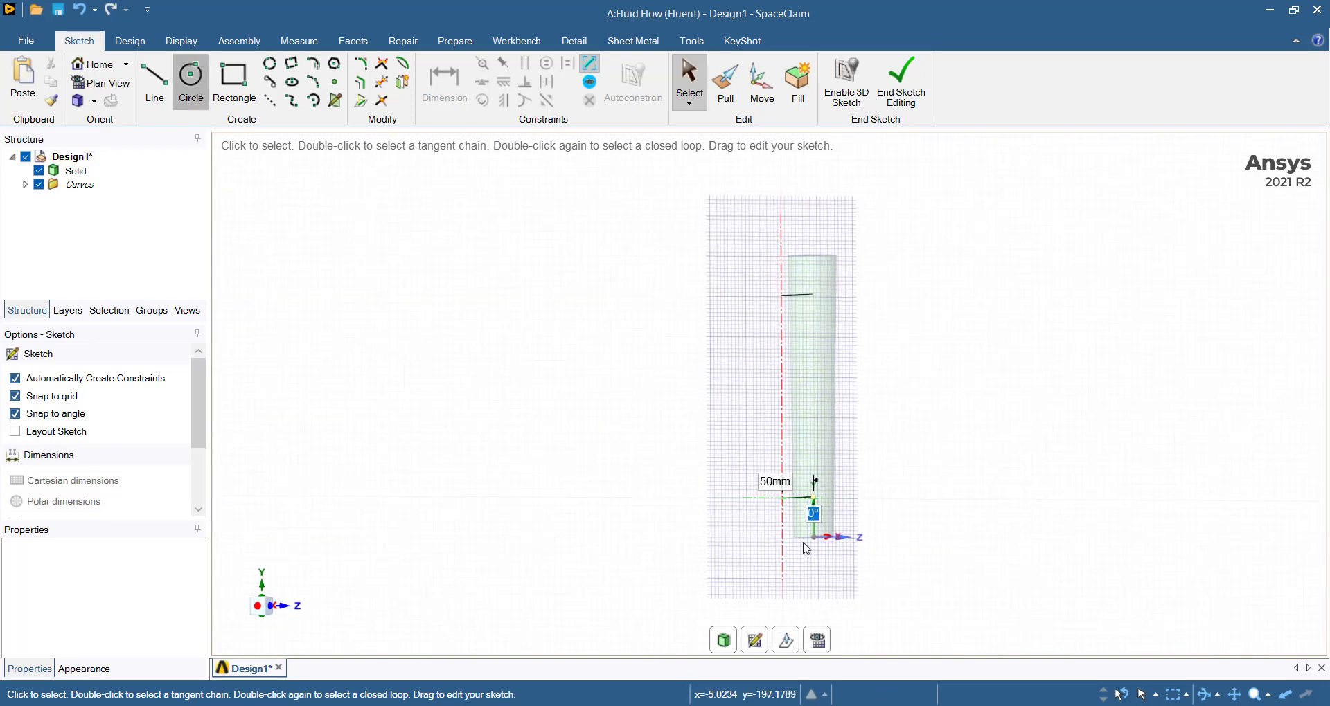
{"action": "left_click", "coordinate": [782, 498]}
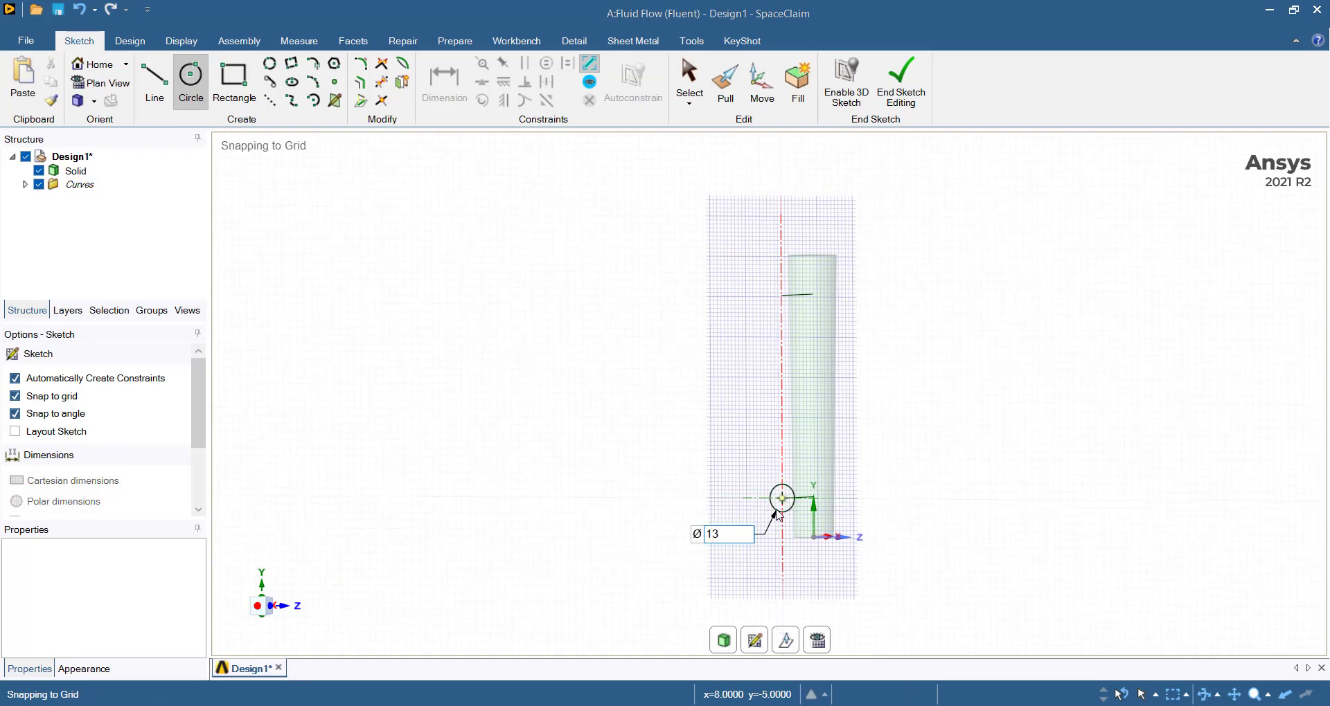
{"action": "left_click", "coordinate": [779, 512]}
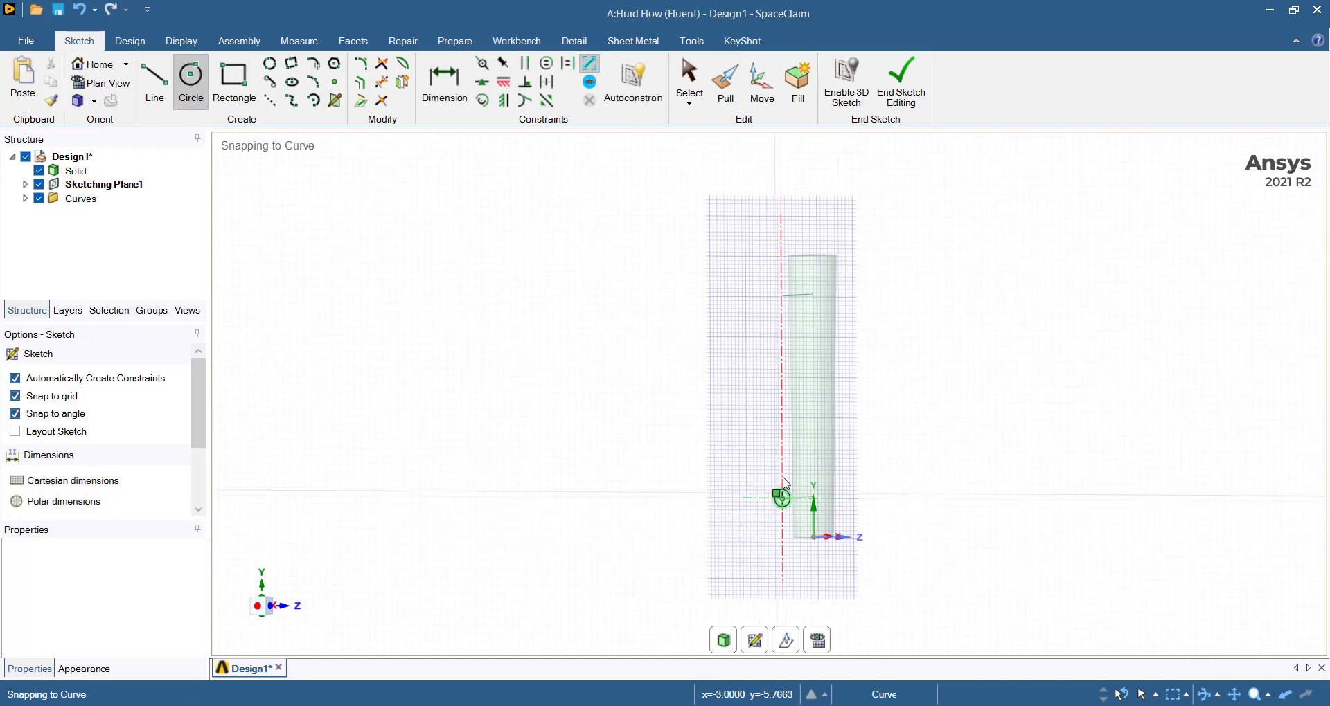
Draw a 25 mm diameter circle centred on the outer end of the upper 50 mm line
{"action": "left_click", "coordinate": [782, 296]}
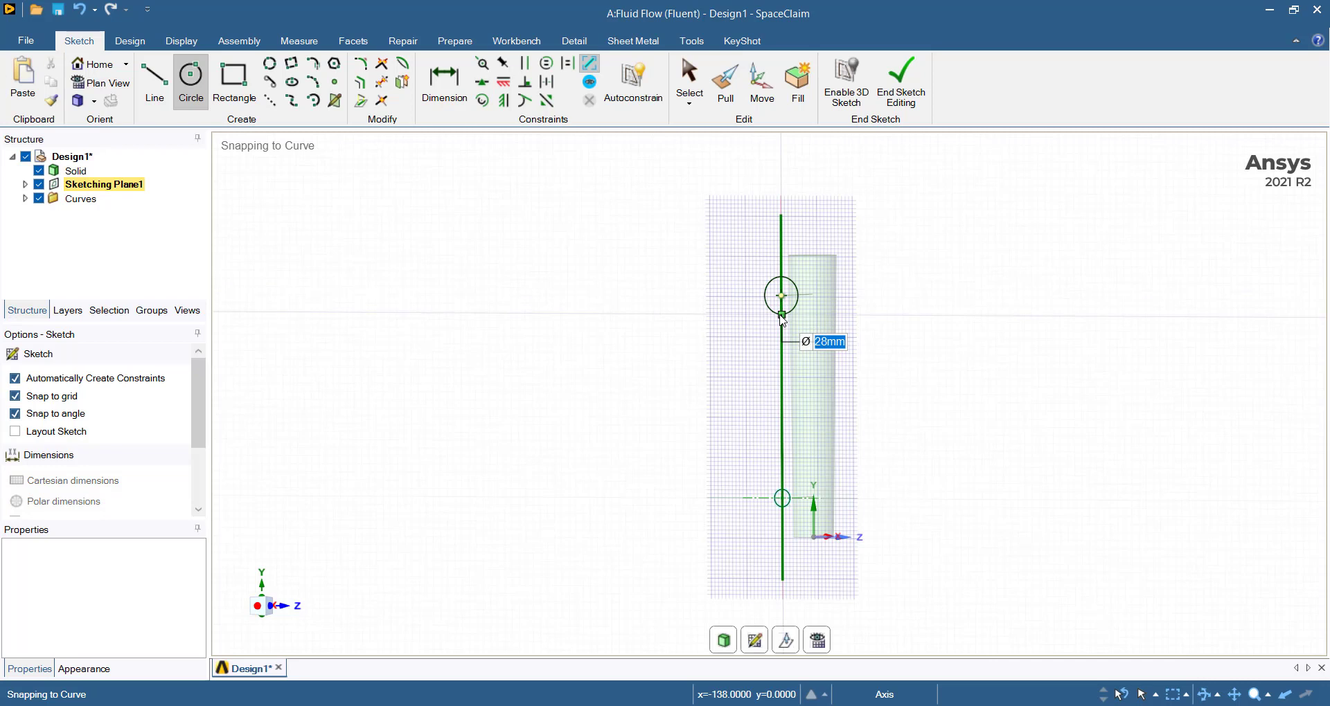
{"action": "type", "text": "25"}
{"action": "key", "text": "Return"}
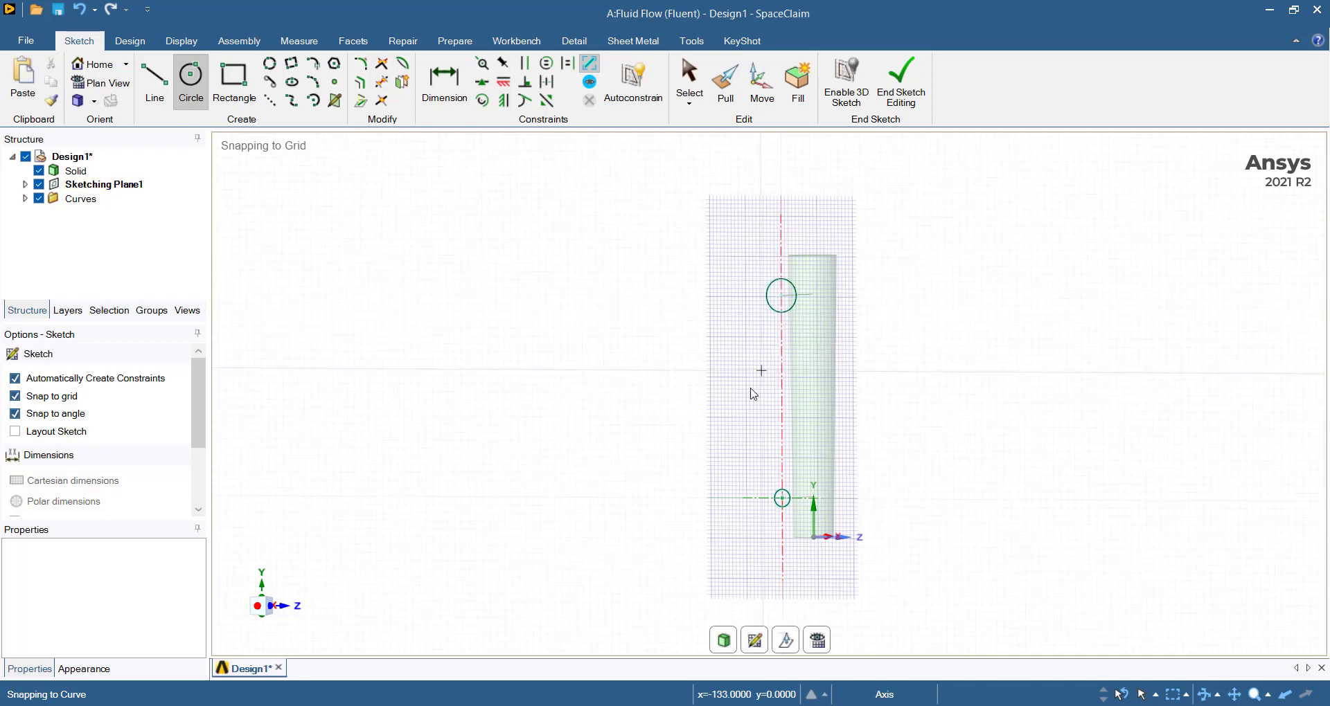
Trim away the small lower circle and draw a 25 mm diameter circle centred on the same point
{"action": "left_click", "coordinate": [381, 82]}
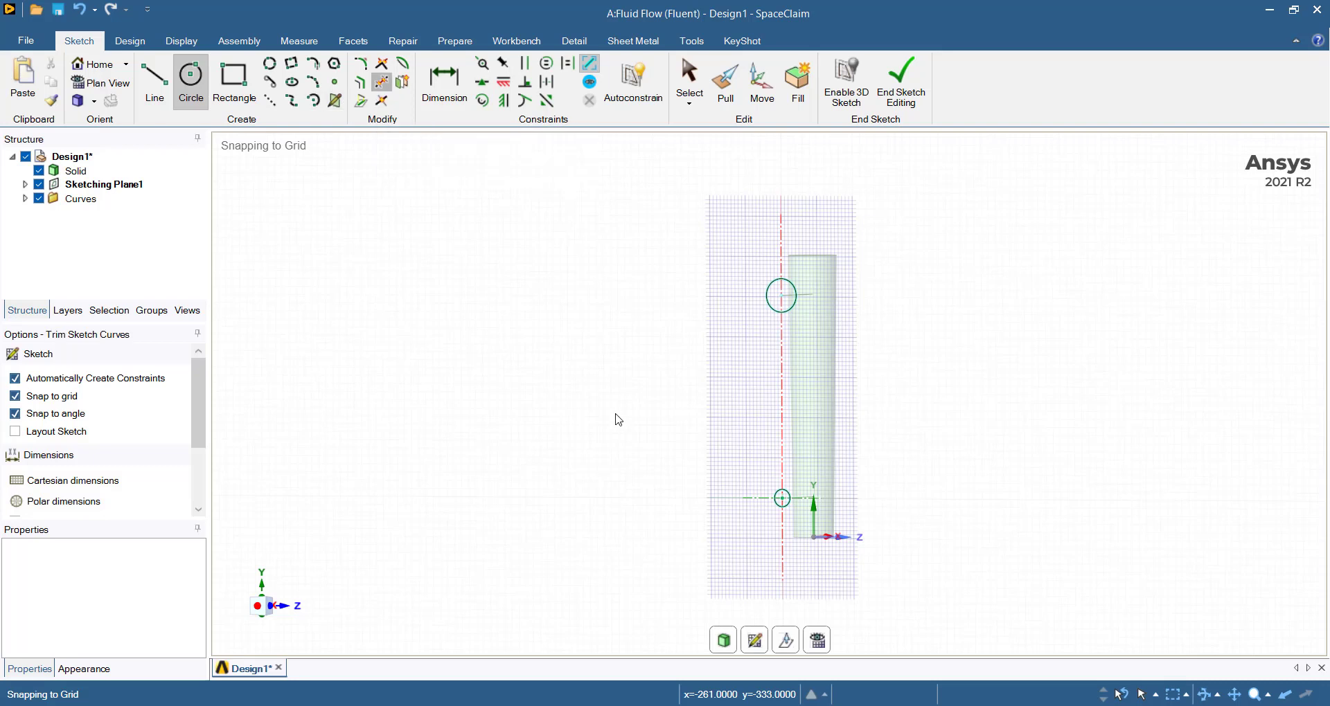
{"action": "left_click", "coordinate": [777, 505]}
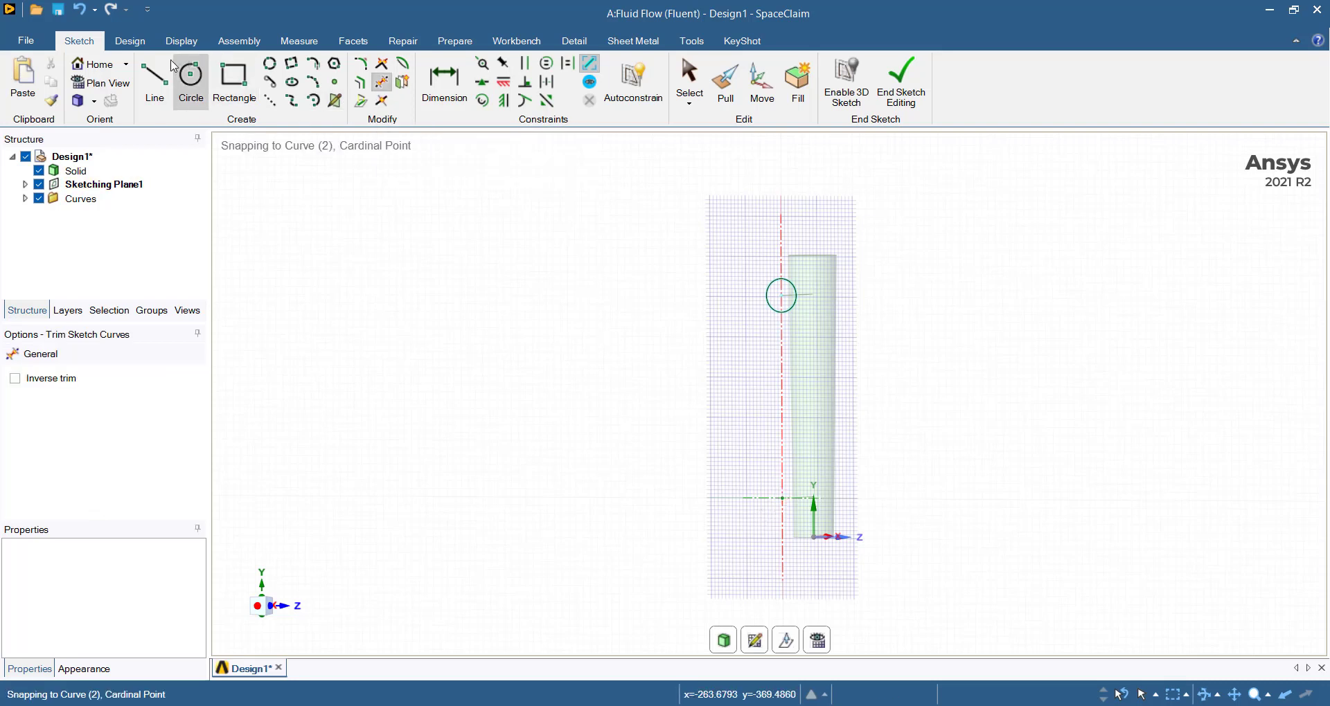
{"action": "left_click", "coordinate": [191, 76]}
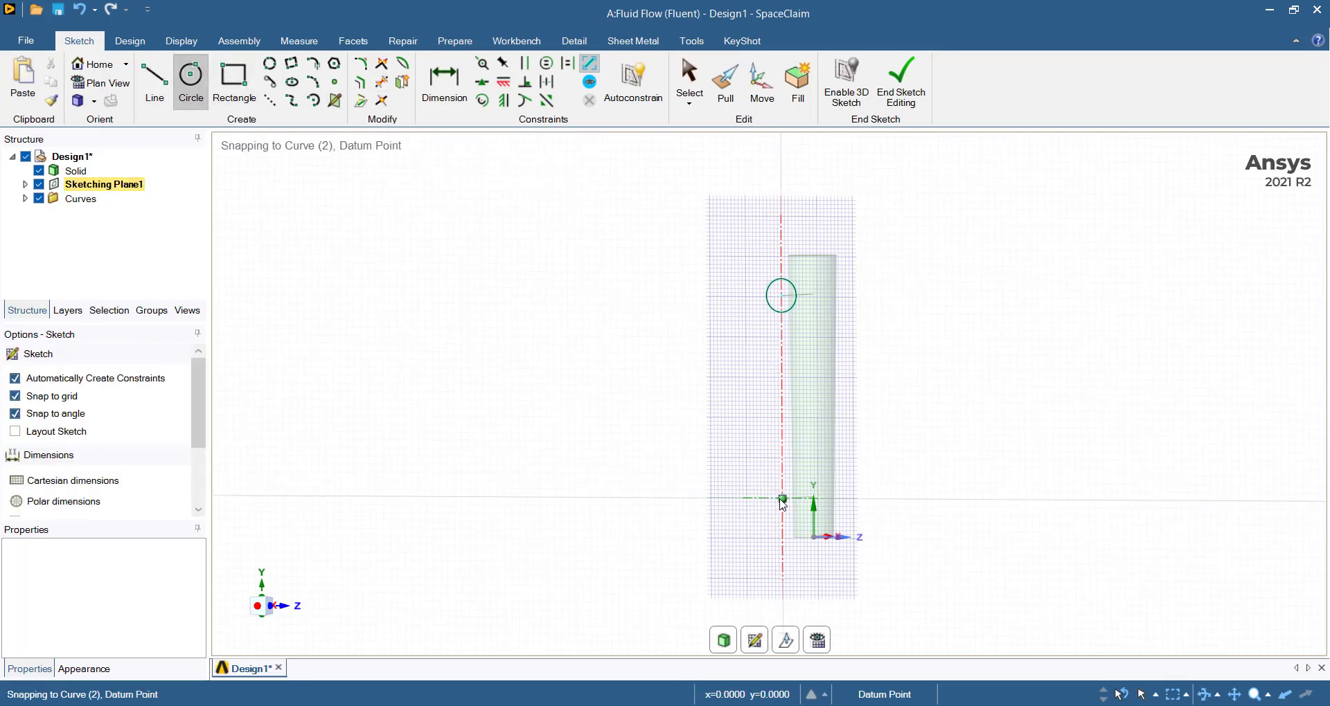
{"action": "left_click", "coordinate": [781, 499]}
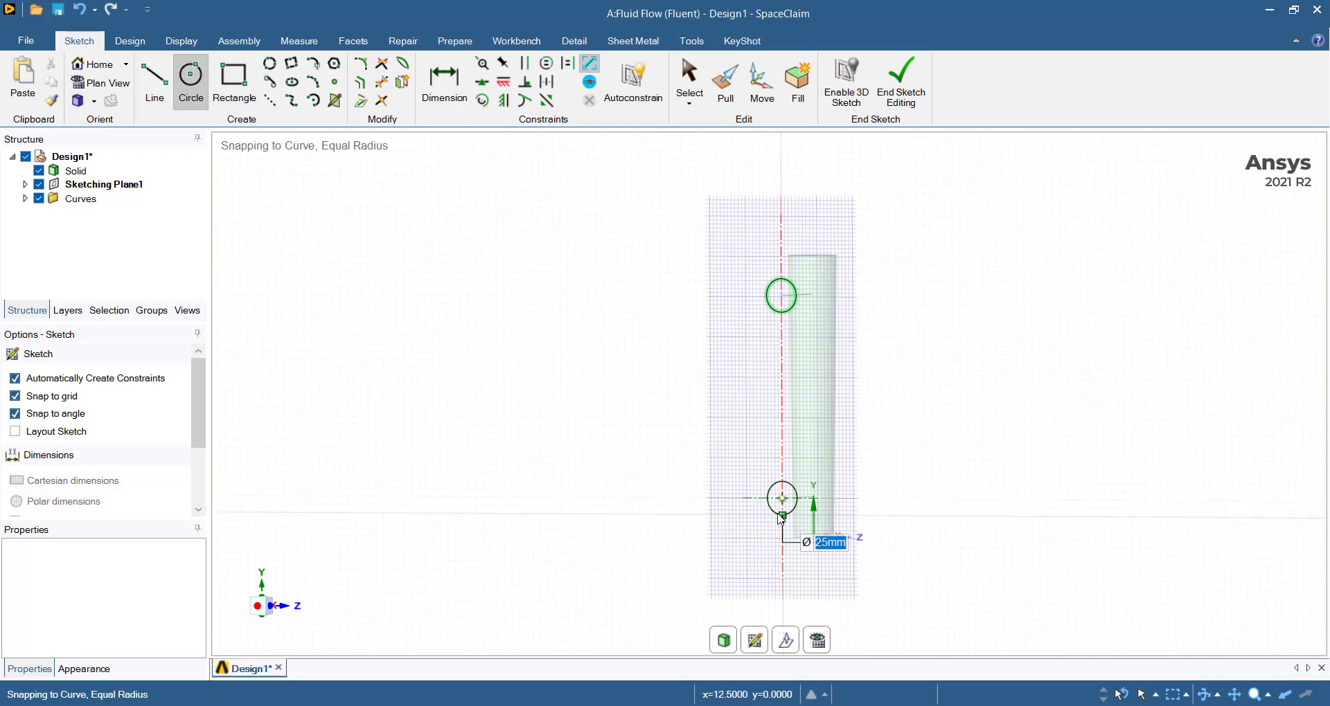
{"action": "left_click", "coordinate": [781, 520]}
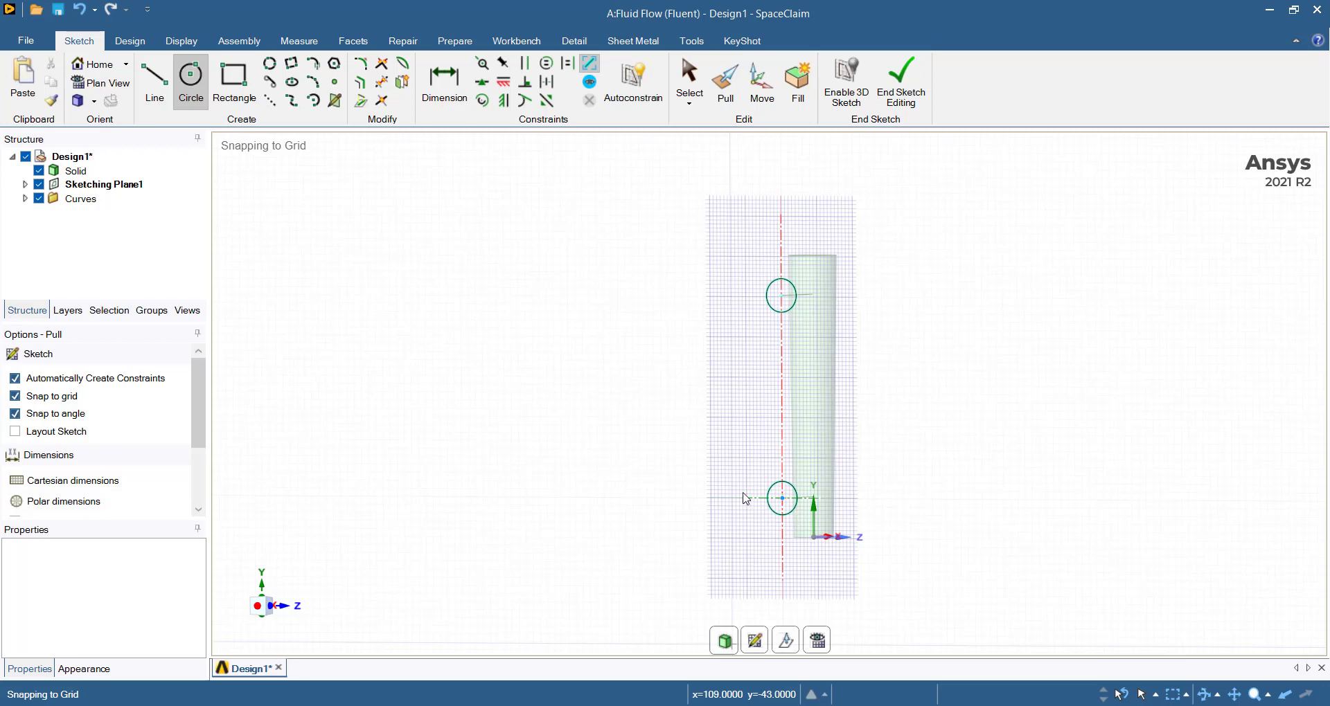
Finish the circle sketch by switching to the Pull tool, and delete both 50 mm guide lines
{"action": "key", "text": "p"}
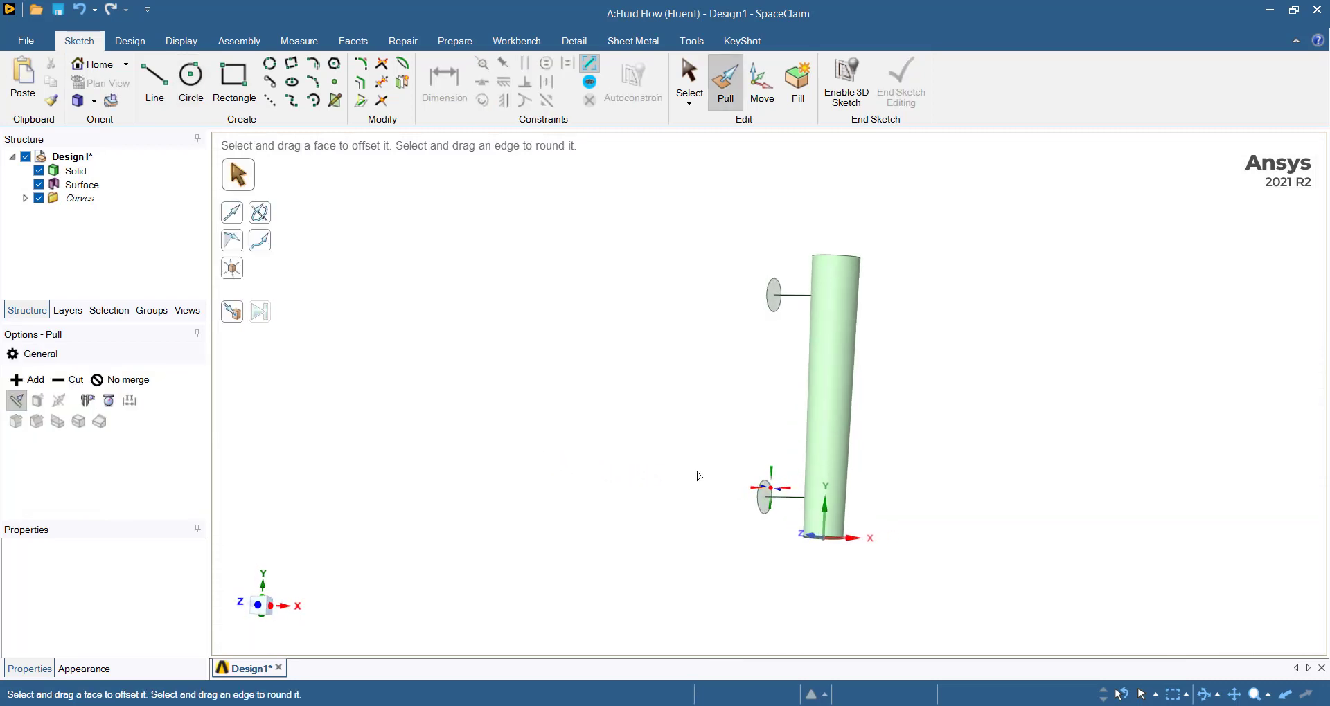
{"action": "left_click", "coordinate": [802, 497]}
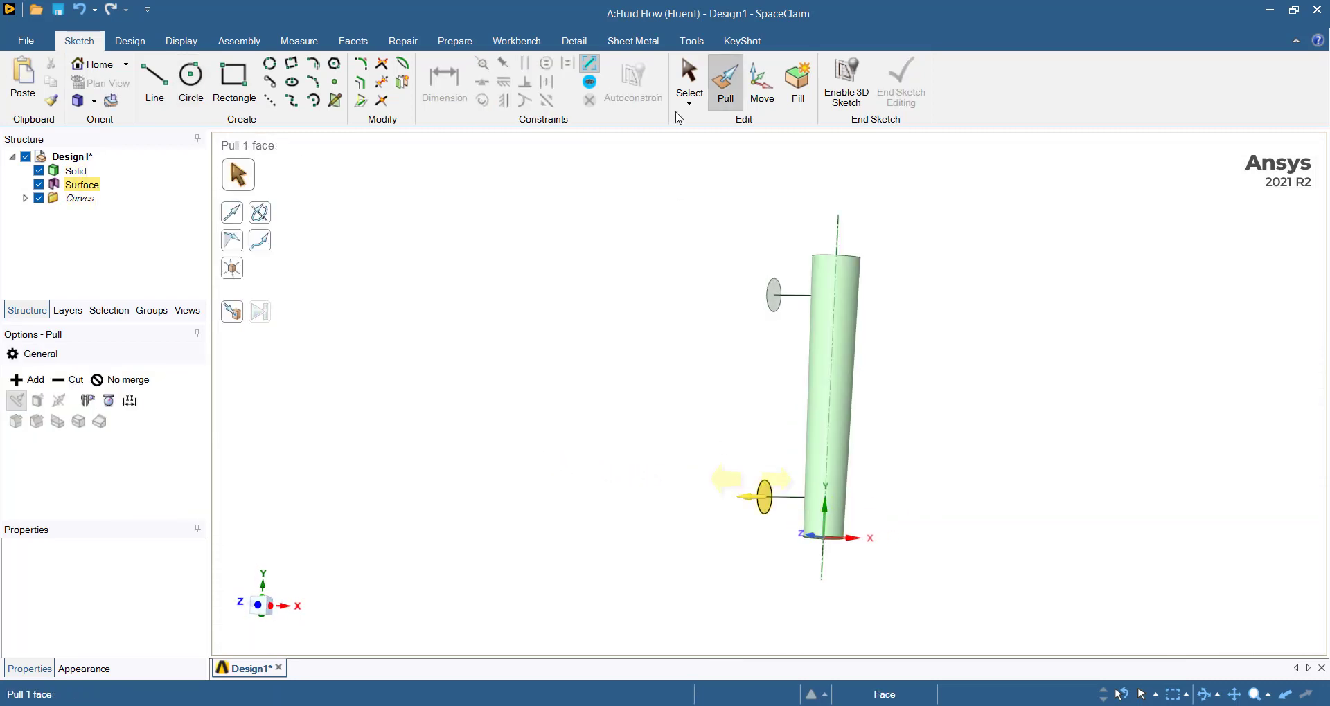
{"action": "left_click", "coordinate": [687, 84]}
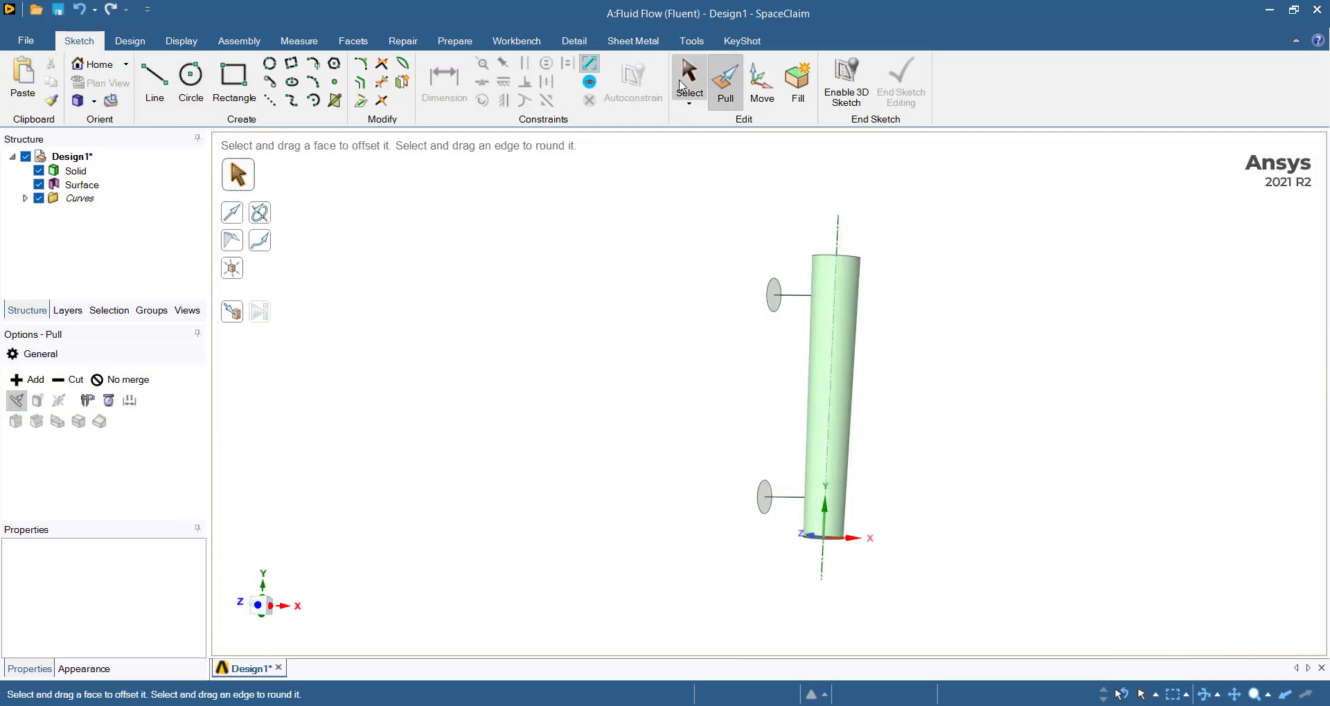
{"action": "left_click", "coordinate": [802, 296]}
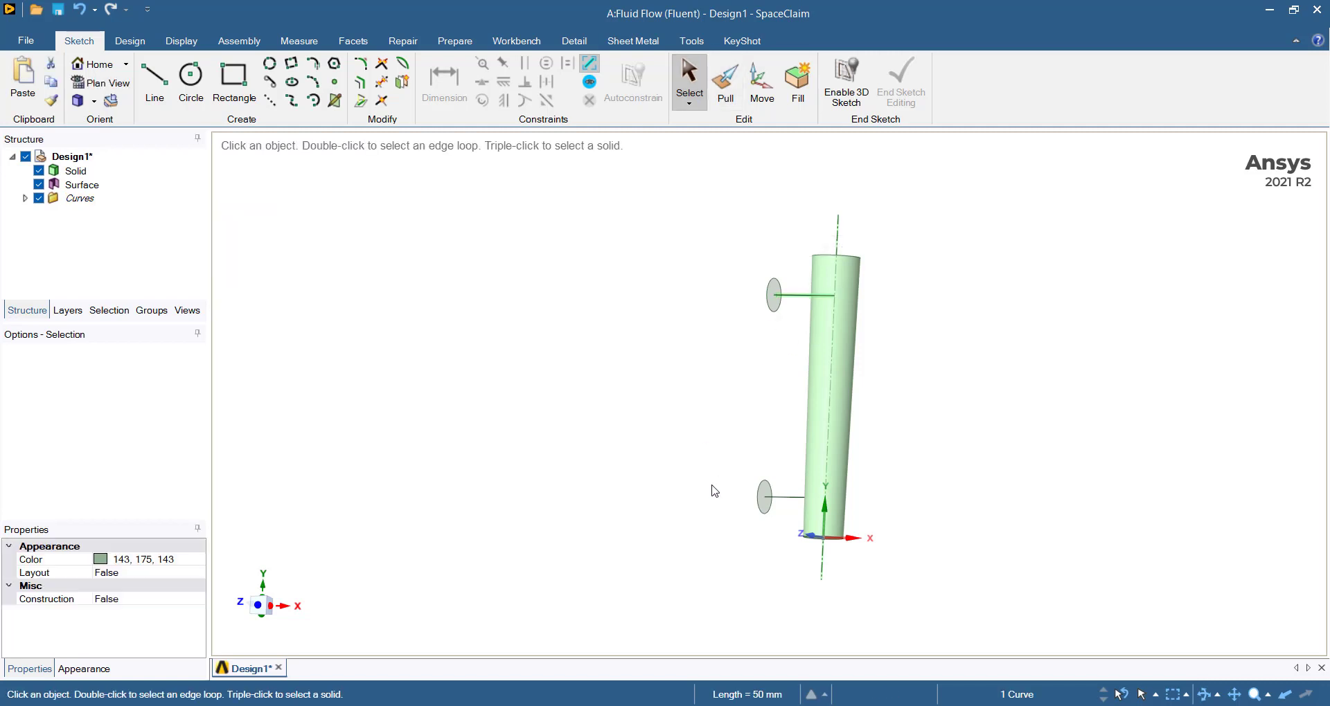
{"action": "key", "text": "Delete"}
{"action": "left_click", "coordinate": [788, 497]}
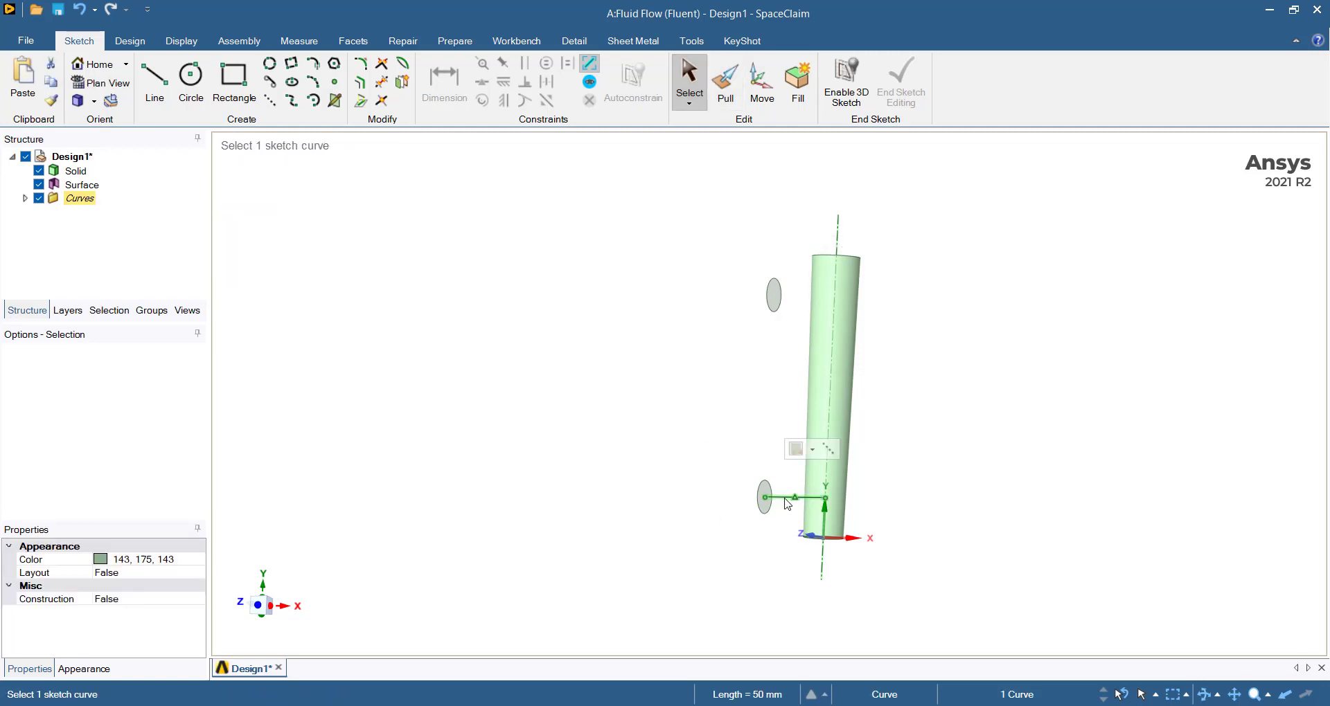
{"action": "key", "text": "Delete"}
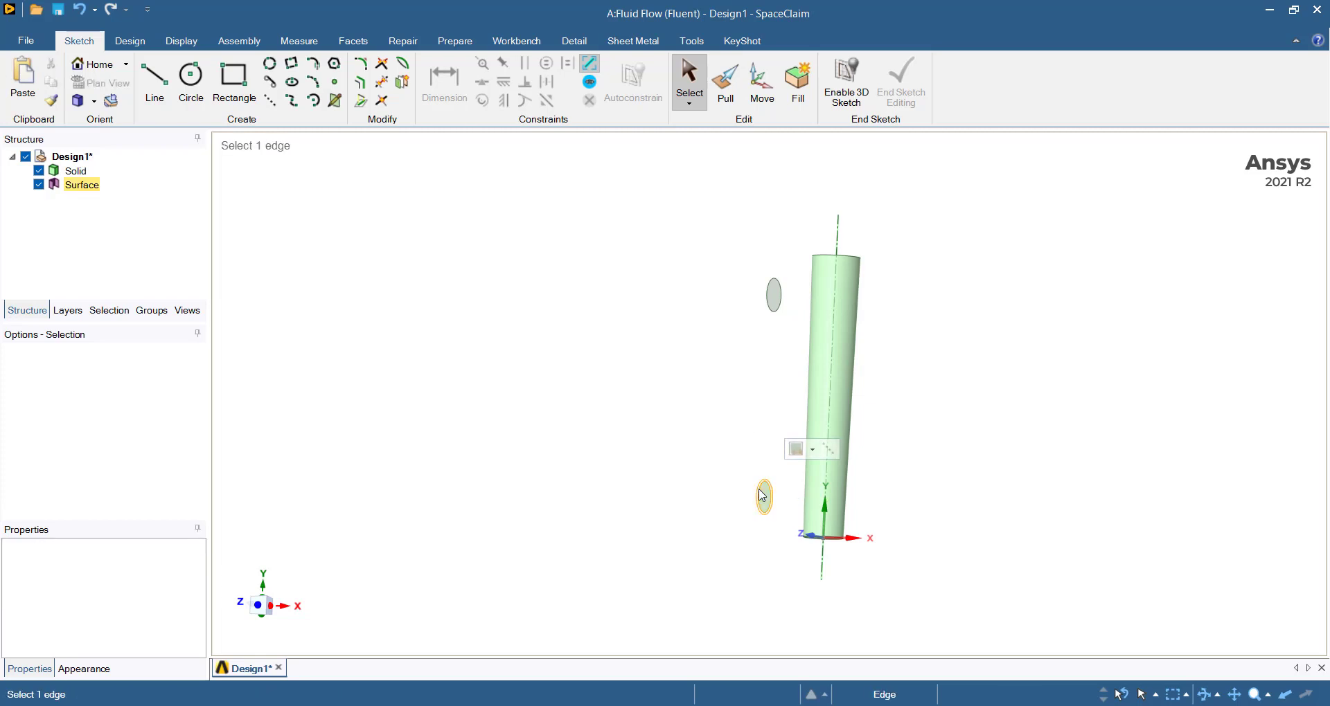
Pull the upper circular face toward the tapered body to form a short cylinder
{"action": "left_click", "coordinate": [774, 300]}
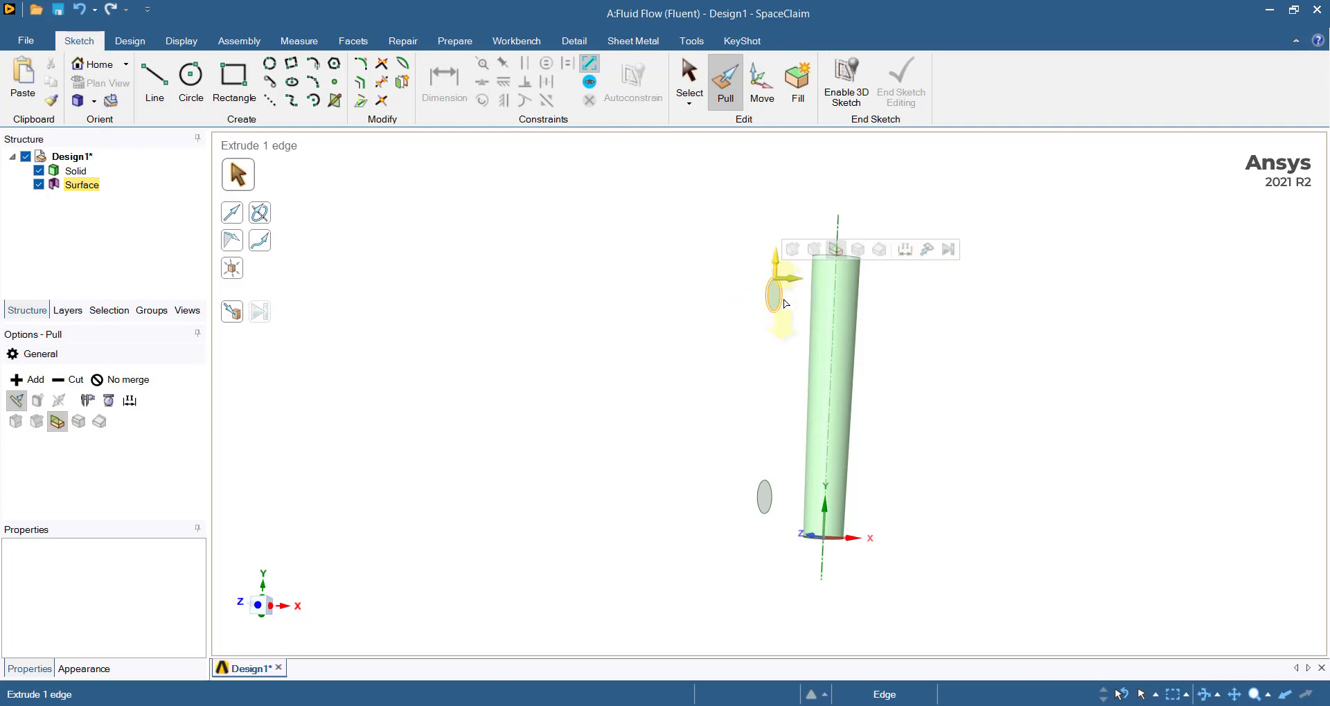
{"action": "mouse_move", "coordinate": [808, 311]}
{"action": "left_mouse_down"}
{"action": "mouse_move", "coordinate": [847, 308]}
{"action": "mouse_move", "coordinate": [806, 303]}
{"action": "left_mouse_up"}
{"action": "left_click", "coordinate": [762, 348]}
{"action": "middle_click_drag", "start_coordinate": [763, 348], "coordinate": [815, 356]}
{"action": "left_click", "coordinate": [803, 298]}
{"action": "left_click", "coordinate": [806, 299]}
{"action": "left_click", "coordinate": [803, 299]}
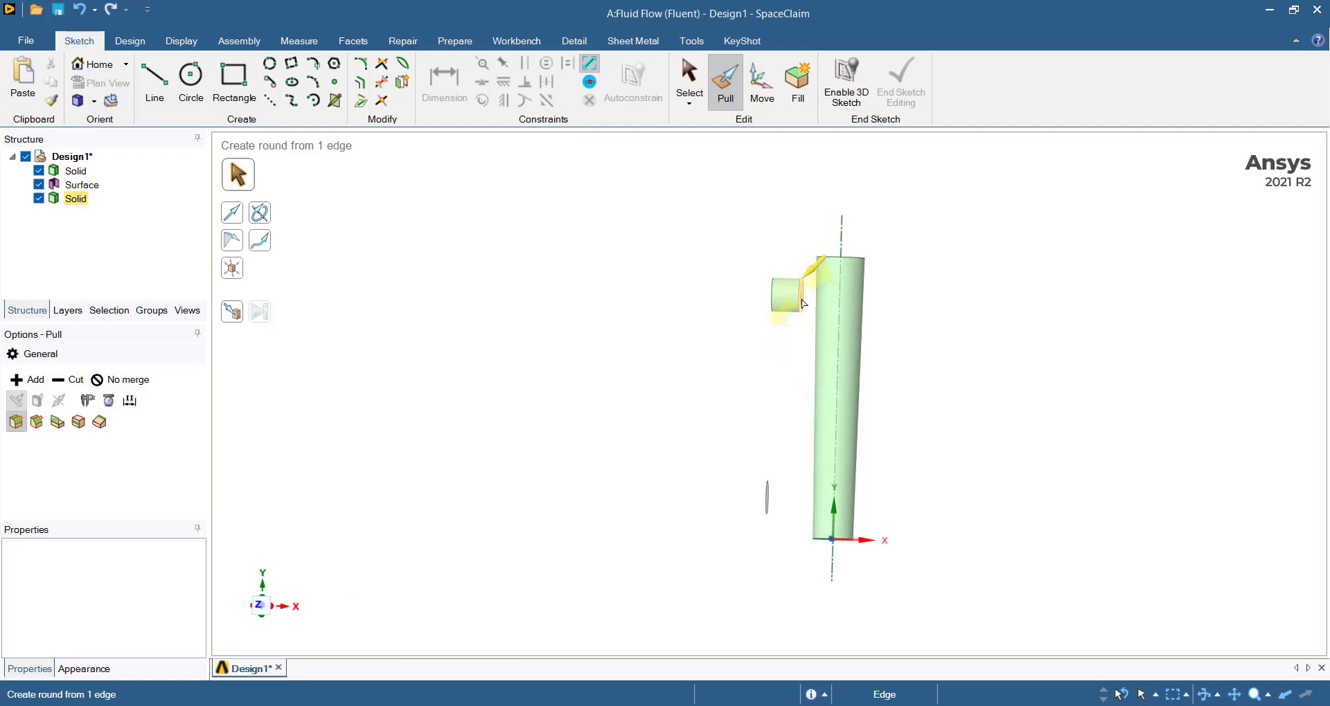
Extend the short cylinder's inner end face into the tapered body so the upper branch merges with it
{"action": "left_click", "coordinate": [802, 325]}
{"action": "scroll", "coordinate": [803, 324], "scroll_direction": "down", "scroll_amount": 3}
{"action": "scroll", "coordinate": [806, 324], "scroll_direction": "up", "scroll_amount": 5}
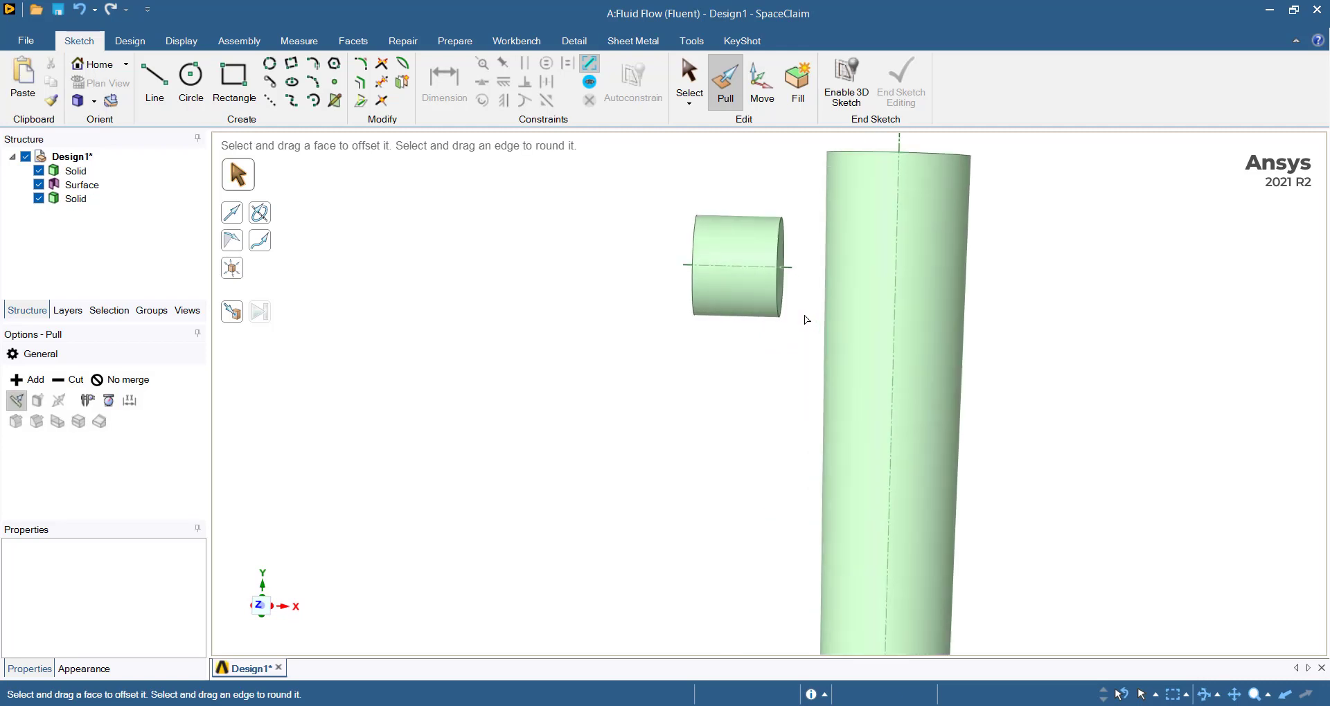
{"action": "middle_click_drag", "start_coordinate": [801, 315], "coordinate": [779, 322], "text": "shift"}
{"action": "left_click", "coordinate": [759, 274]}
{"action": "left_click", "coordinate": [755, 283]}
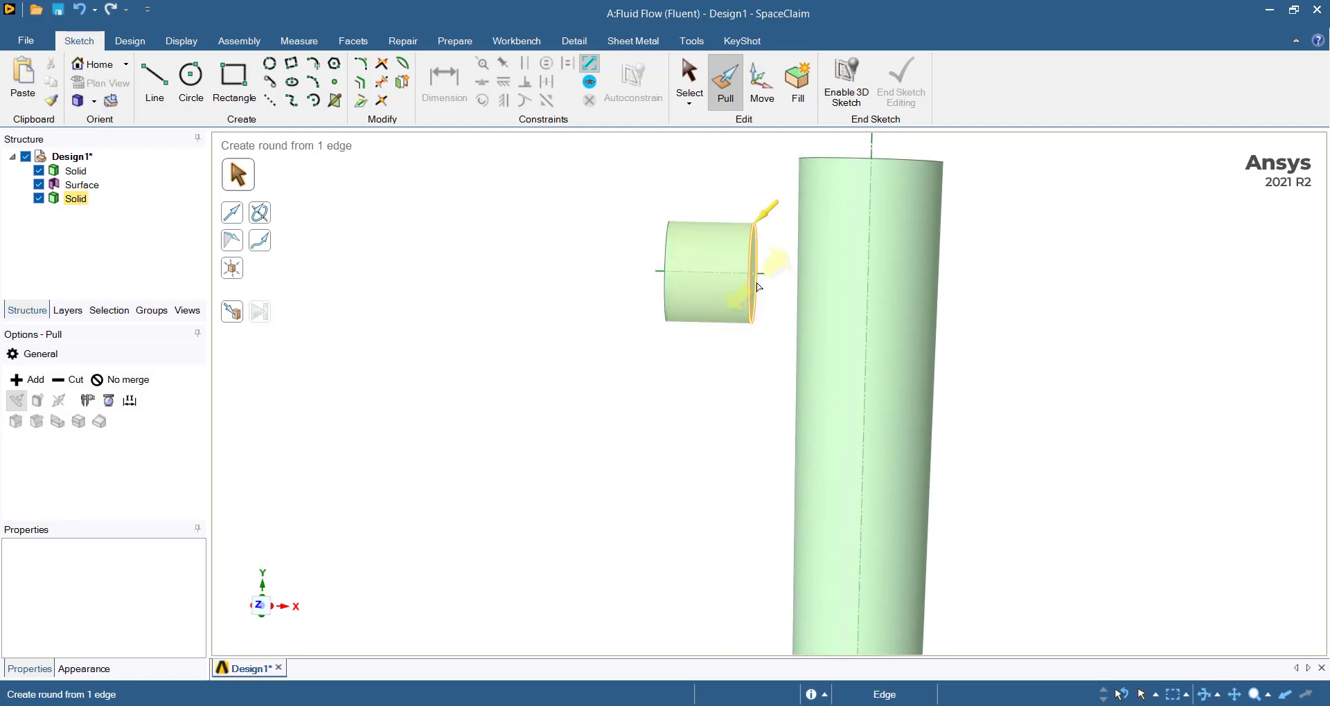
{"action": "left_click", "coordinate": [753, 286]}
{"action": "left_click_drag", "start_coordinate": [803, 289], "coordinate": [843, 288]}
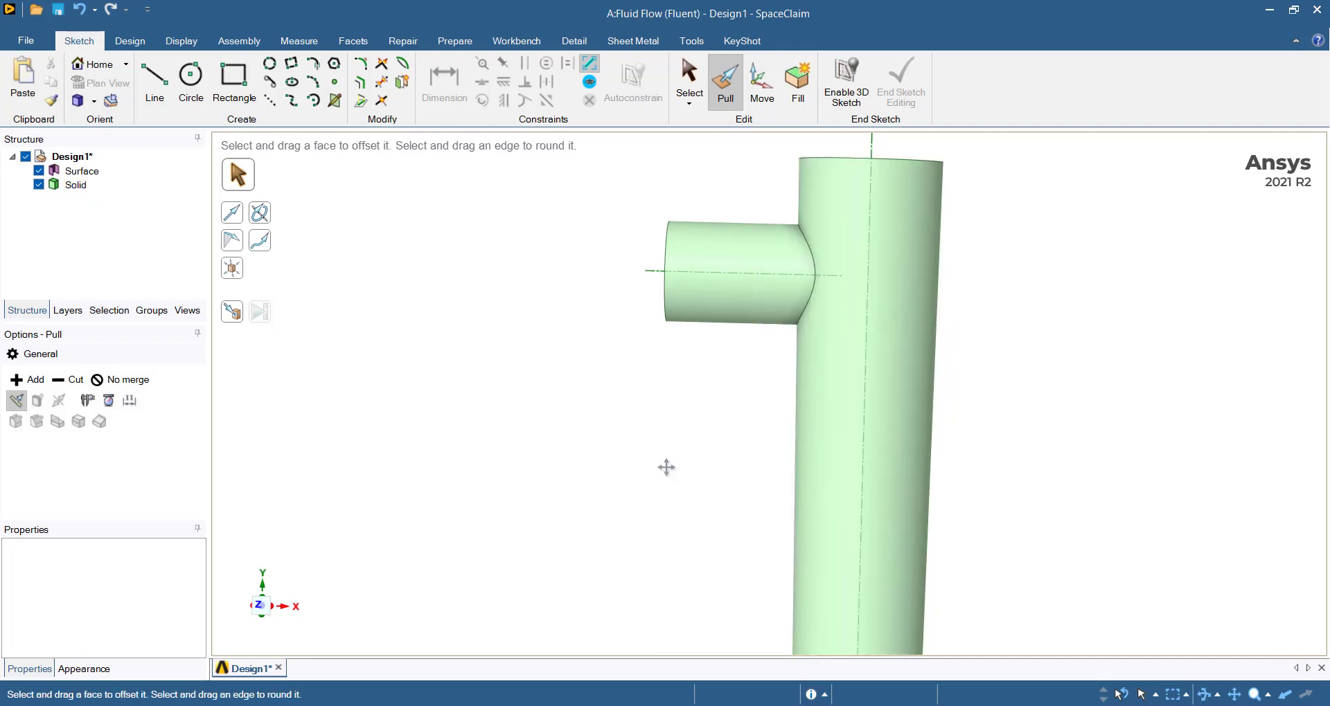
Pull the lower circular face into the tapered body to form the merged lower branch
{"action": "middle_click_drag", "start_coordinate": [666, 468], "coordinate": [643, 233], "text": "shift"}
{"action": "middle_click_drag", "start_coordinate": [596, 506], "coordinate": [567, 361], "text": "shift"}
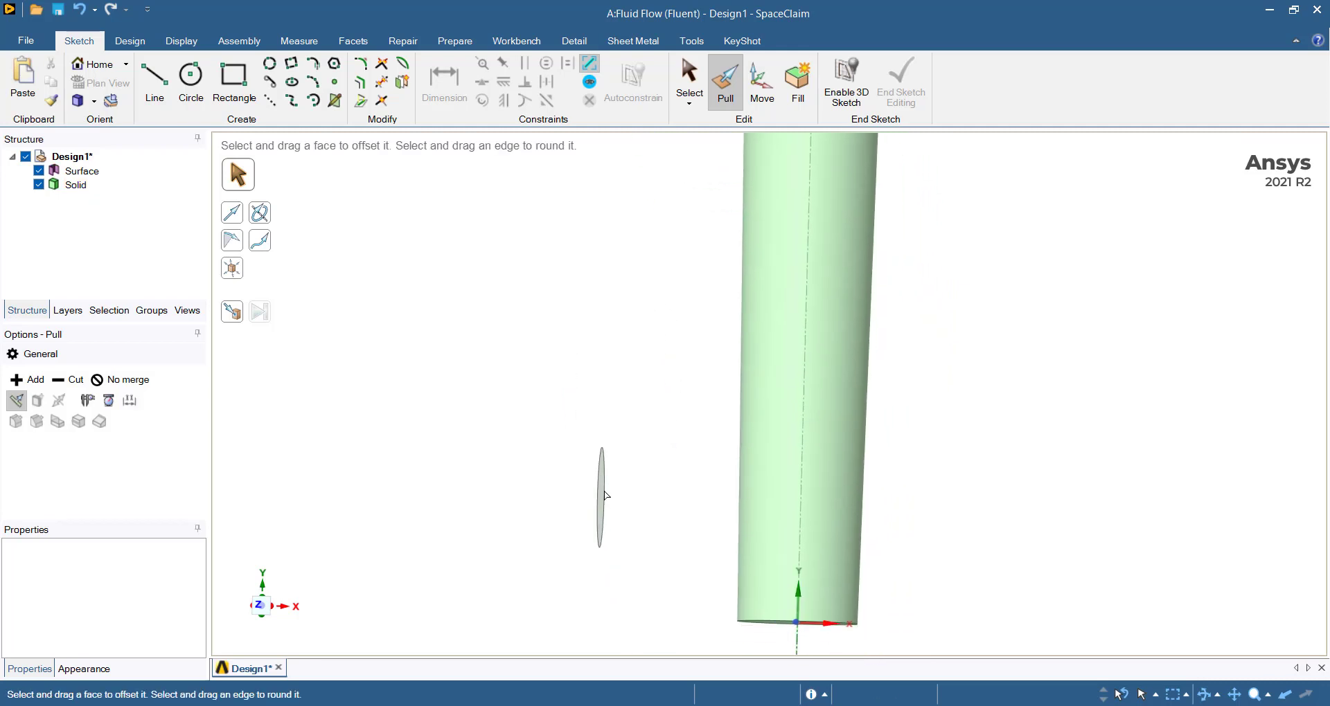
{"action": "left_click", "coordinate": [600, 493]}
{"action": "left_click", "coordinate": [608, 511]}
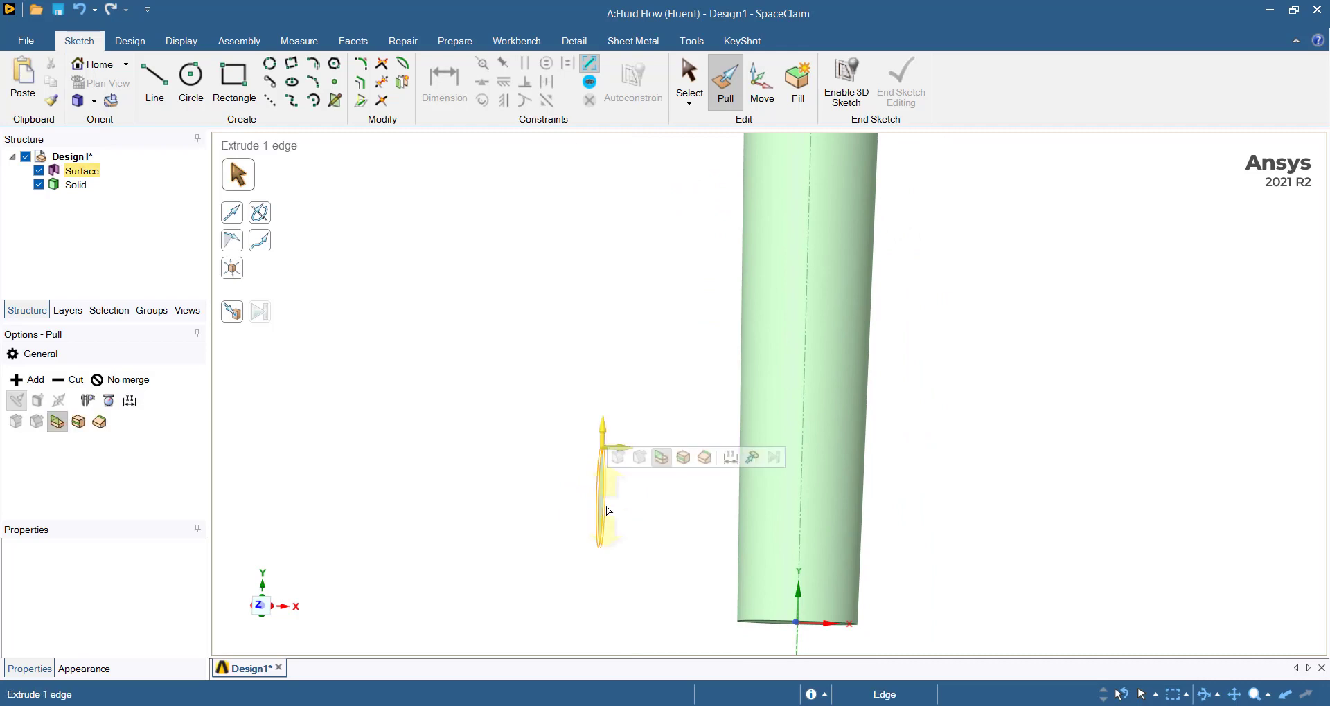
{"action": "left_click_drag", "start_coordinate": [603, 506], "coordinate": [813, 505]}
{"action": "left_click", "coordinate": [986, 556]}
{"action": "scroll", "coordinate": [957, 492], "scroll_direction": "up", "scroll_amount": 1}
{"action": "scroll", "coordinate": [955, 491], "scroll_direction": "down", "scroll_amount": 3}
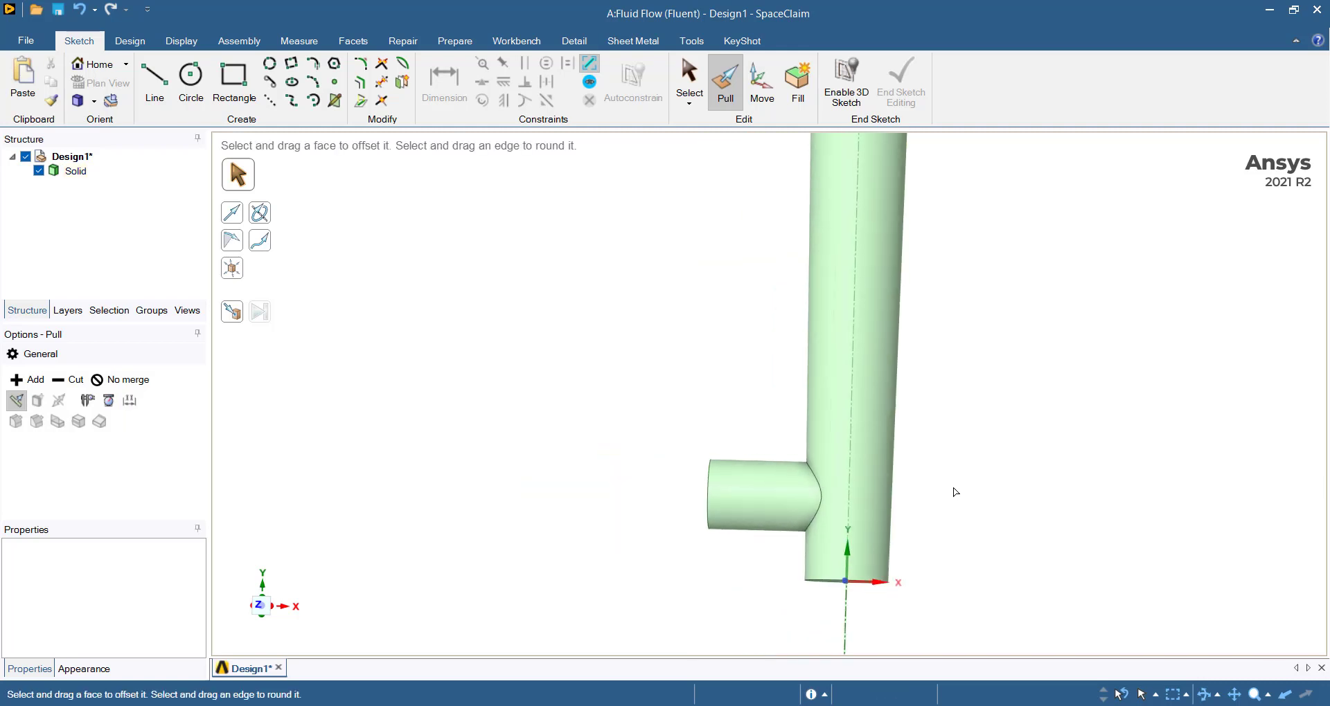
{"action": "scroll", "coordinate": [956, 489], "scroll_direction": "down", "scroll_amount": 1}
{"action": "mouse_move", "coordinate": [977, 345]}
{"action": "middle_mouse_down"}
{"action": "mouse_move", "coordinate": [929, 421]}
{"action": "mouse_move", "coordinate": [962, 436]}
{"action": "mouse_move", "coordinate": [1012, 402]}
{"action": "mouse_move", "coordinate": [919, 404]}
{"action": "middle_mouse_up"}
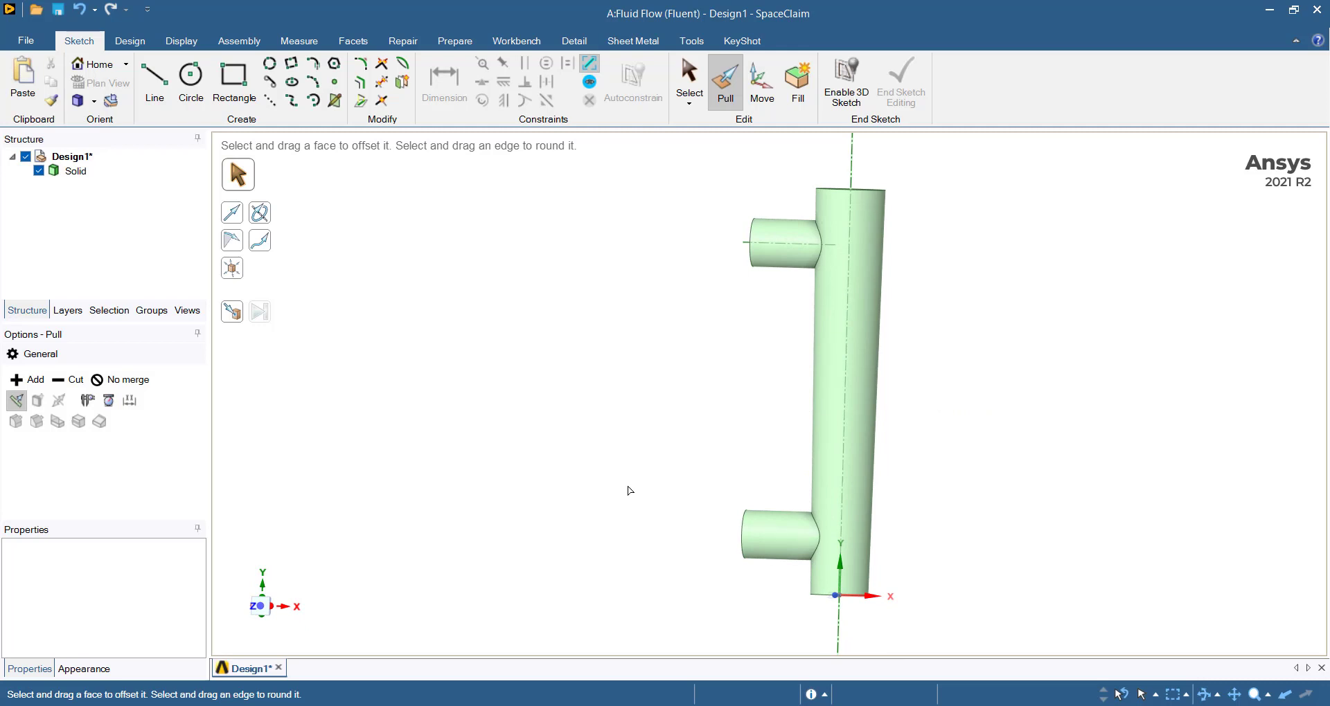
Hide the solid and start a new sketch on the XY plane through the origin, viewed in plan
{"action": "left_click", "coordinate": [39, 174]}
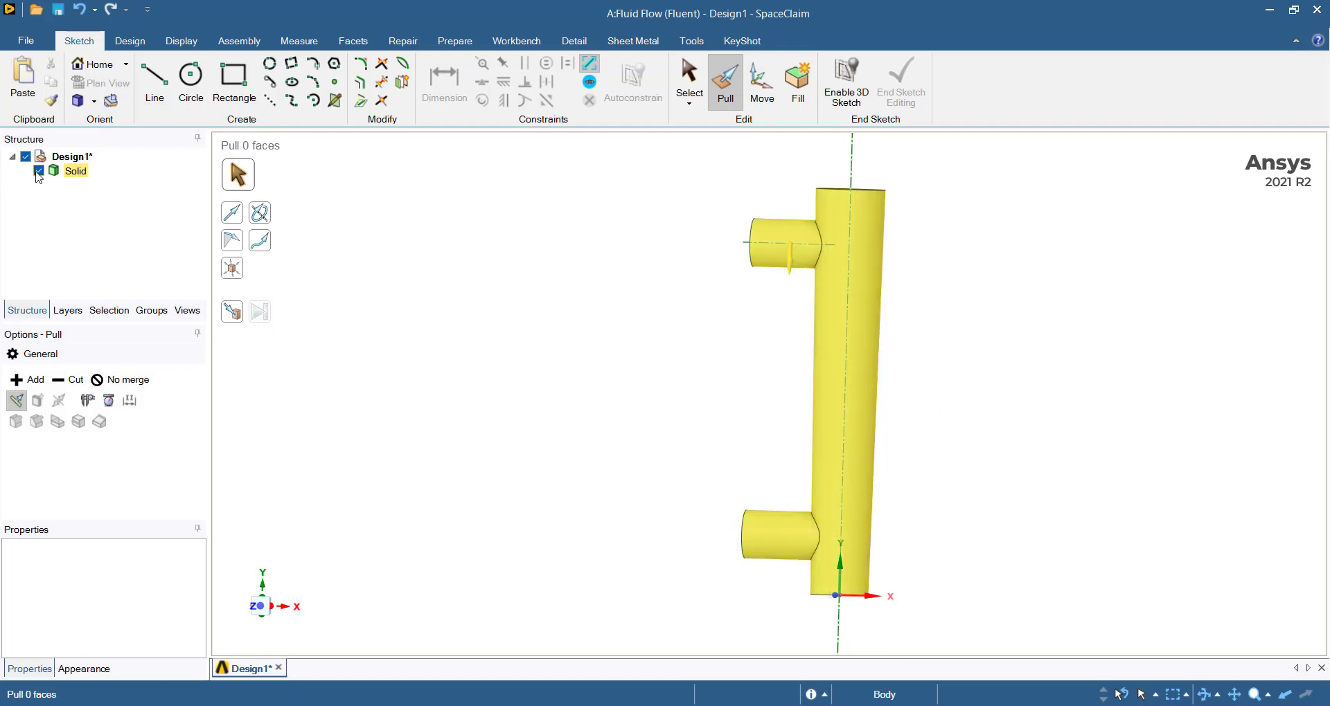
{"action": "left_click", "coordinate": [38, 171]}
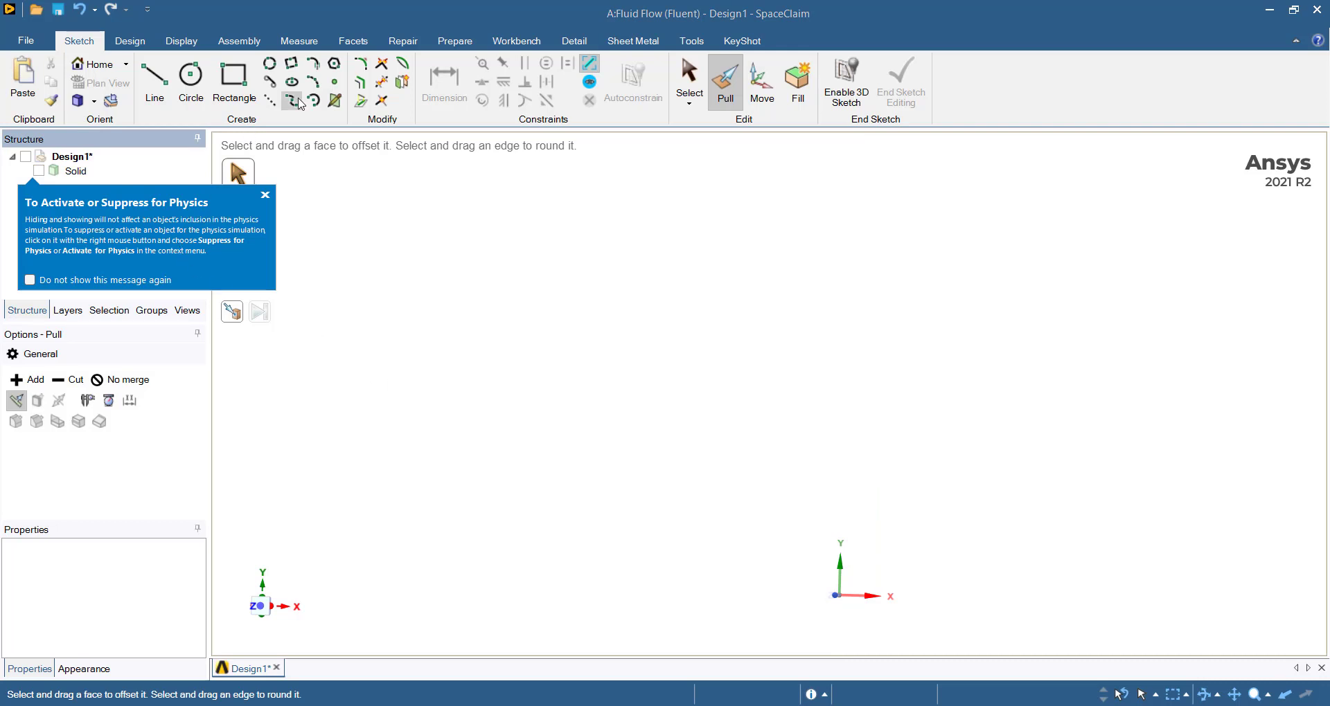
{"action": "left_click", "coordinate": [130, 41]}
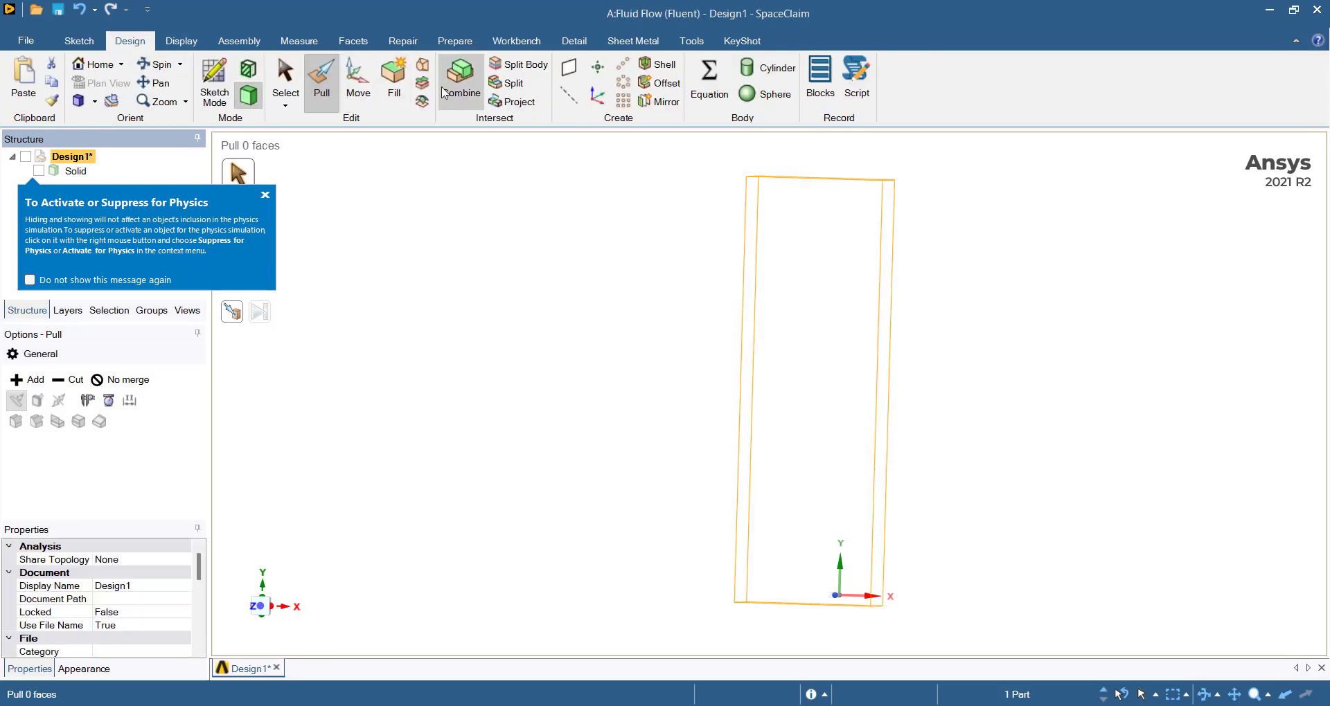
{"action": "left_click", "coordinate": [214, 81]}
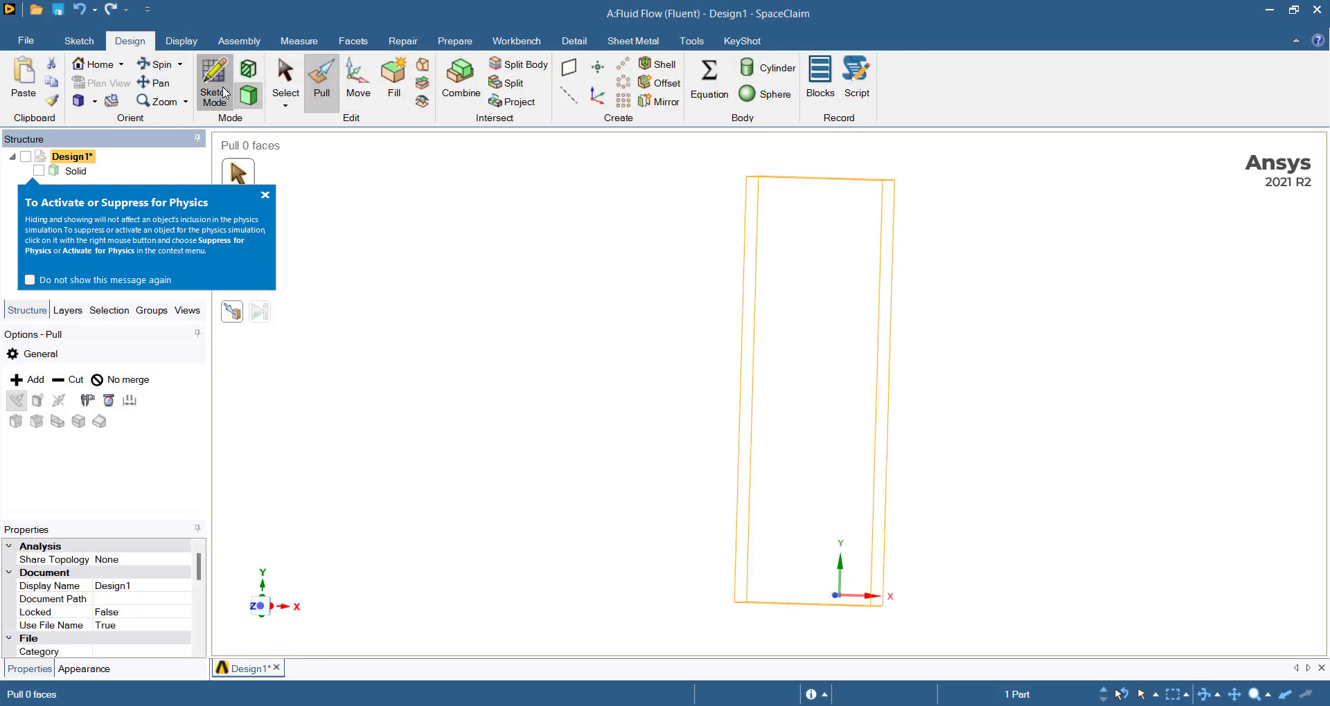
{"action": "left_click", "coordinate": [839, 601]}
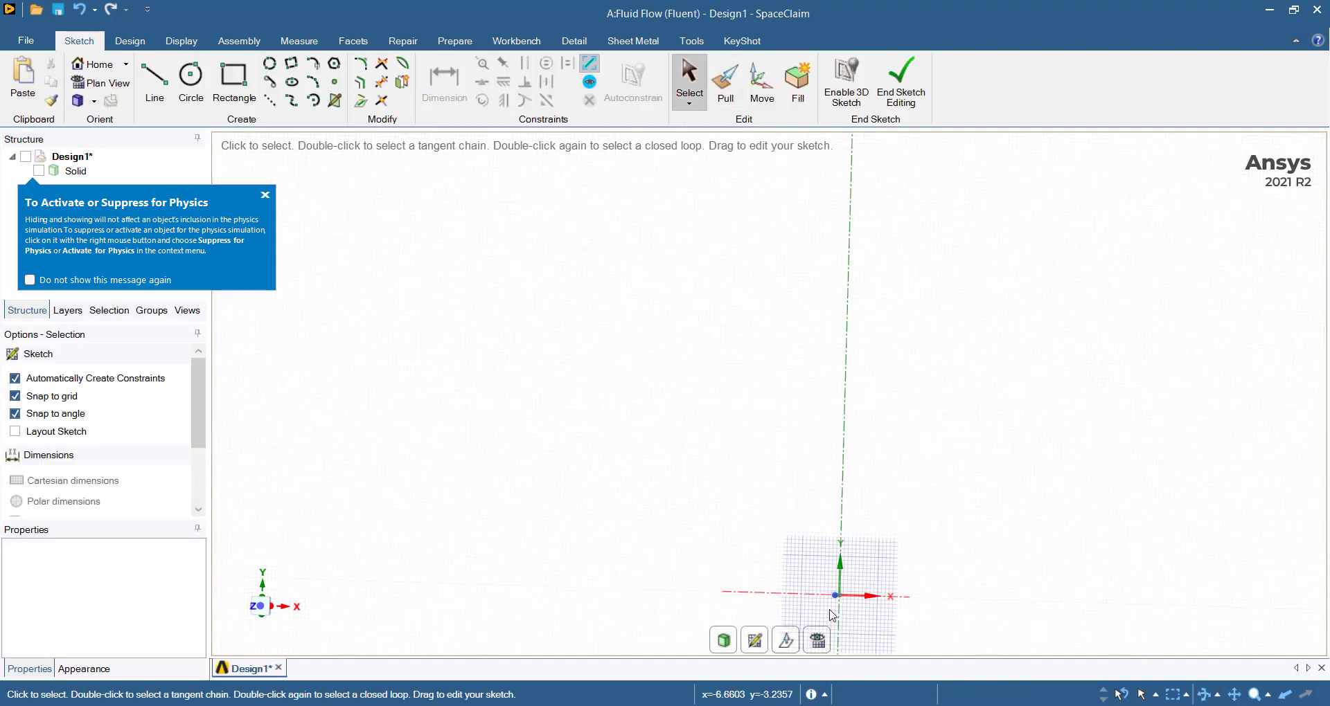
{"action": "scroll", "coordinate": [862, 505], "scroll_direction": "up", "scroll_amount": 3}
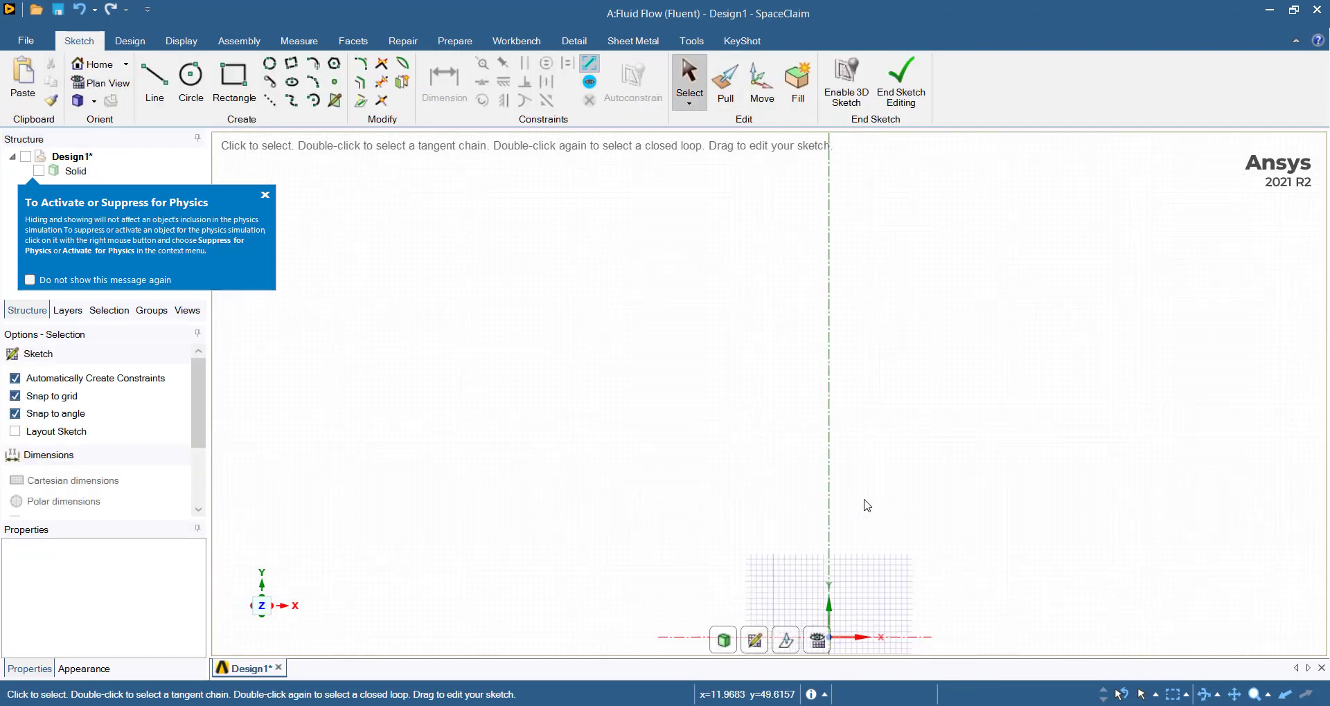
Sketch three connected profile lines from the vertical axis at Y 81 mm: 25 mm up, 9 mm outward and 20 mm down
{"action": "left_click", "coordinate": [158, 90]}
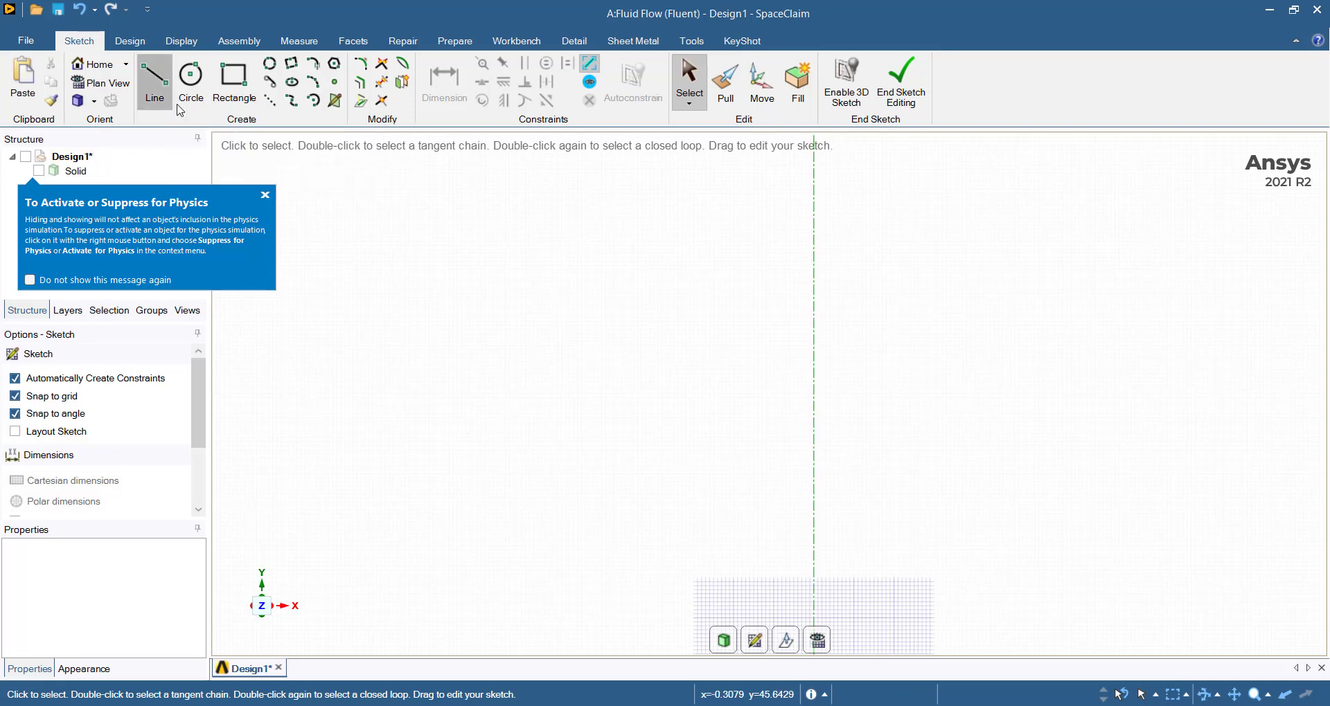
{"action": "left_click", "coordinate": [814, 374]}
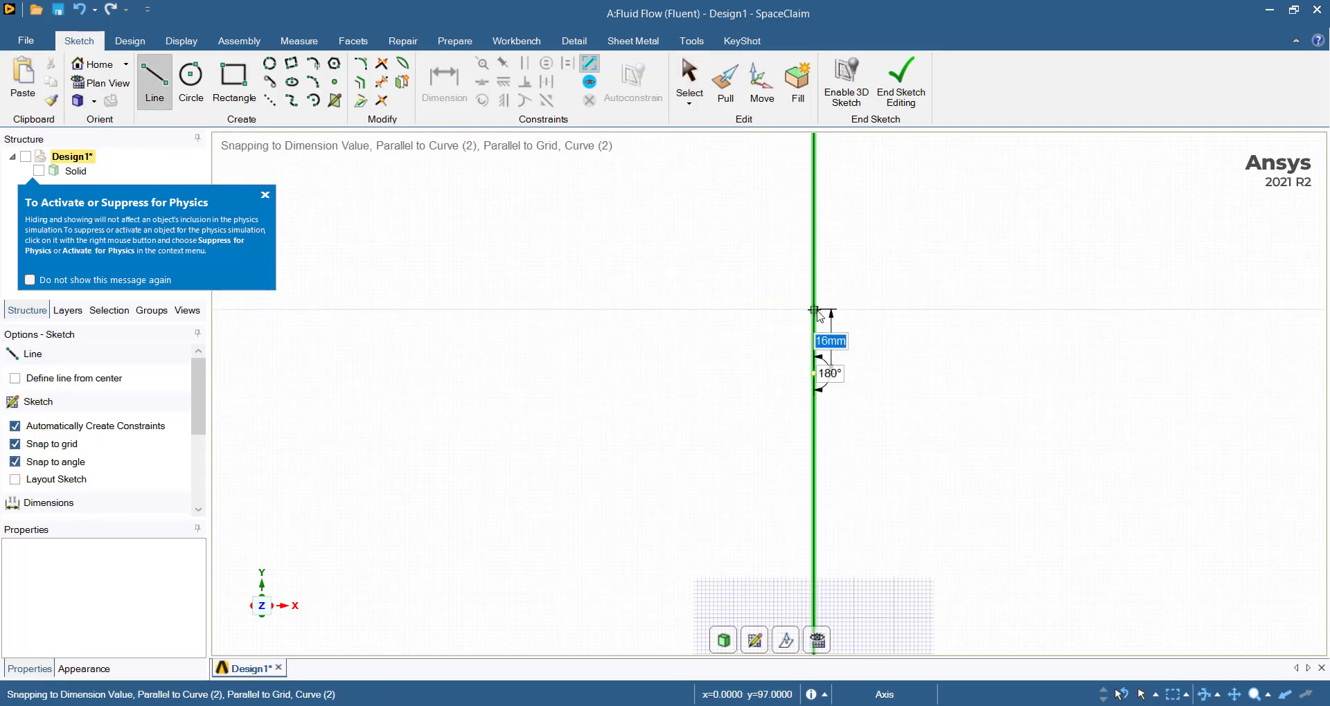
{"action": "type", "text": "25"}
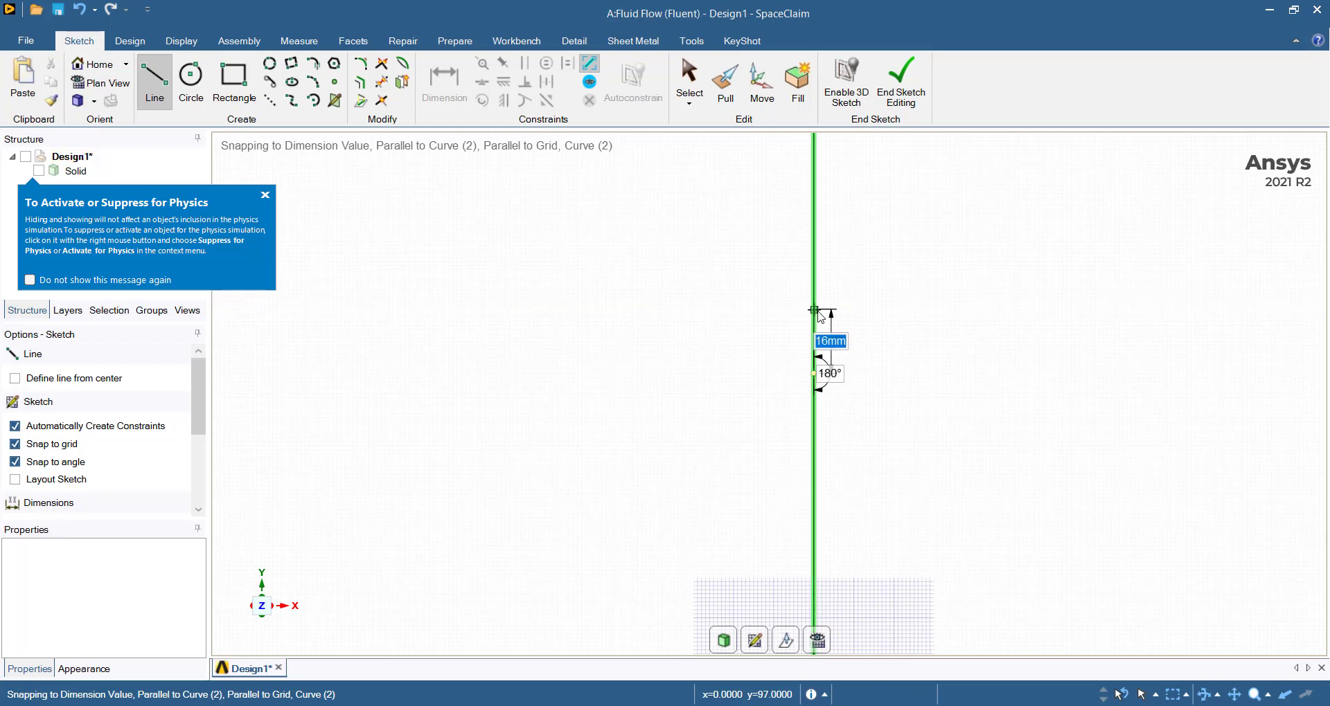
{"action": "key", "text": "Return"}
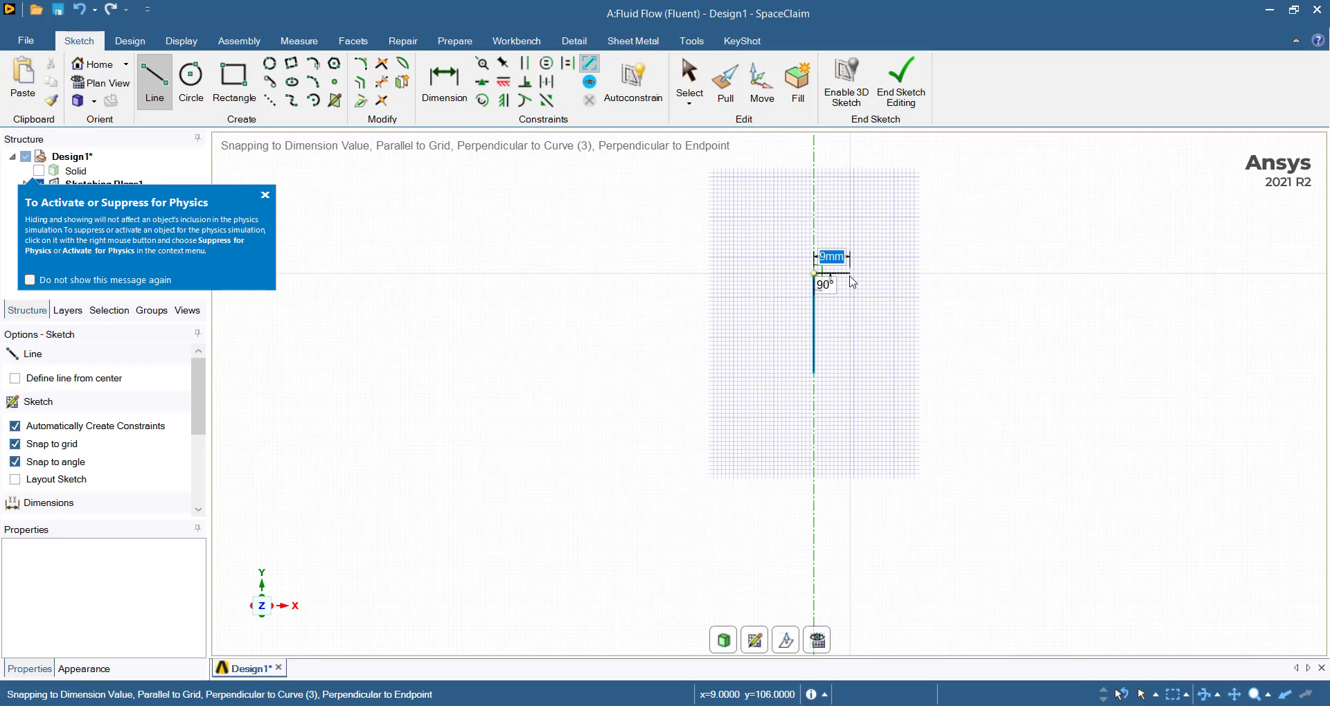
{"action": "left_click", "coordinate": [850, 274]}
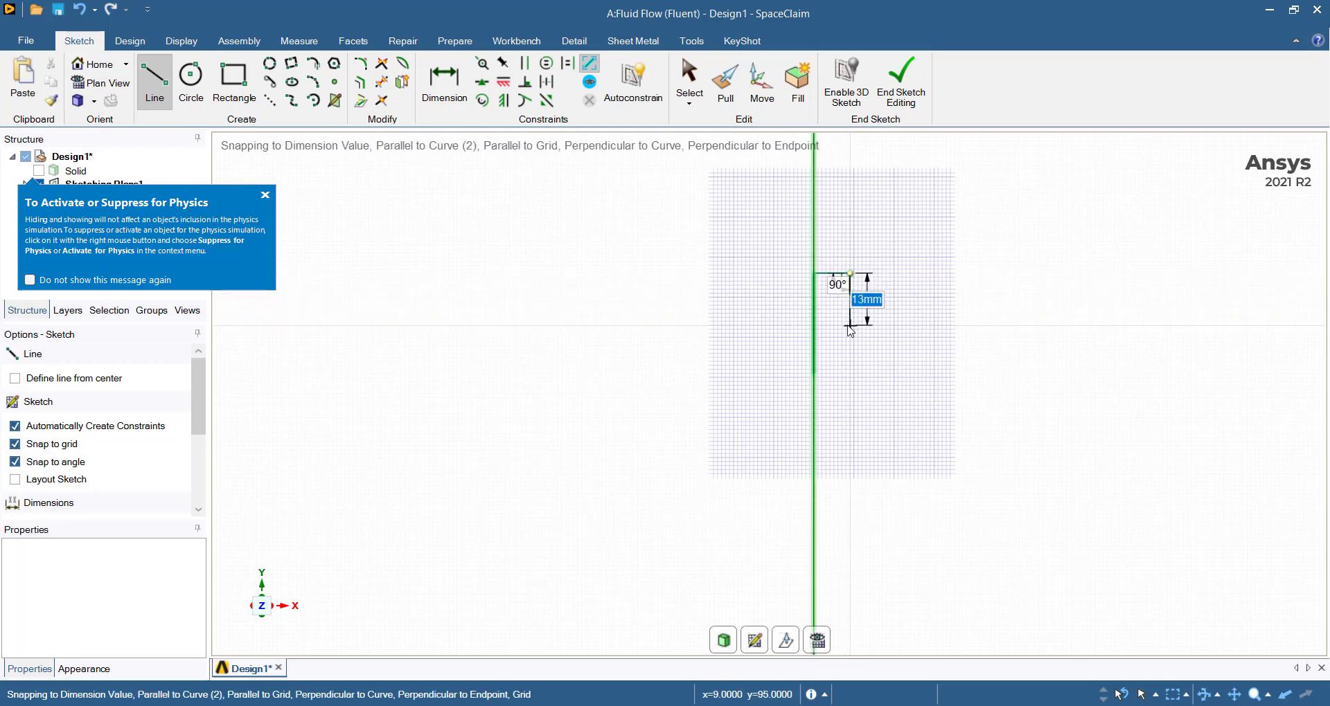
{"action": "type", "text": "2"}
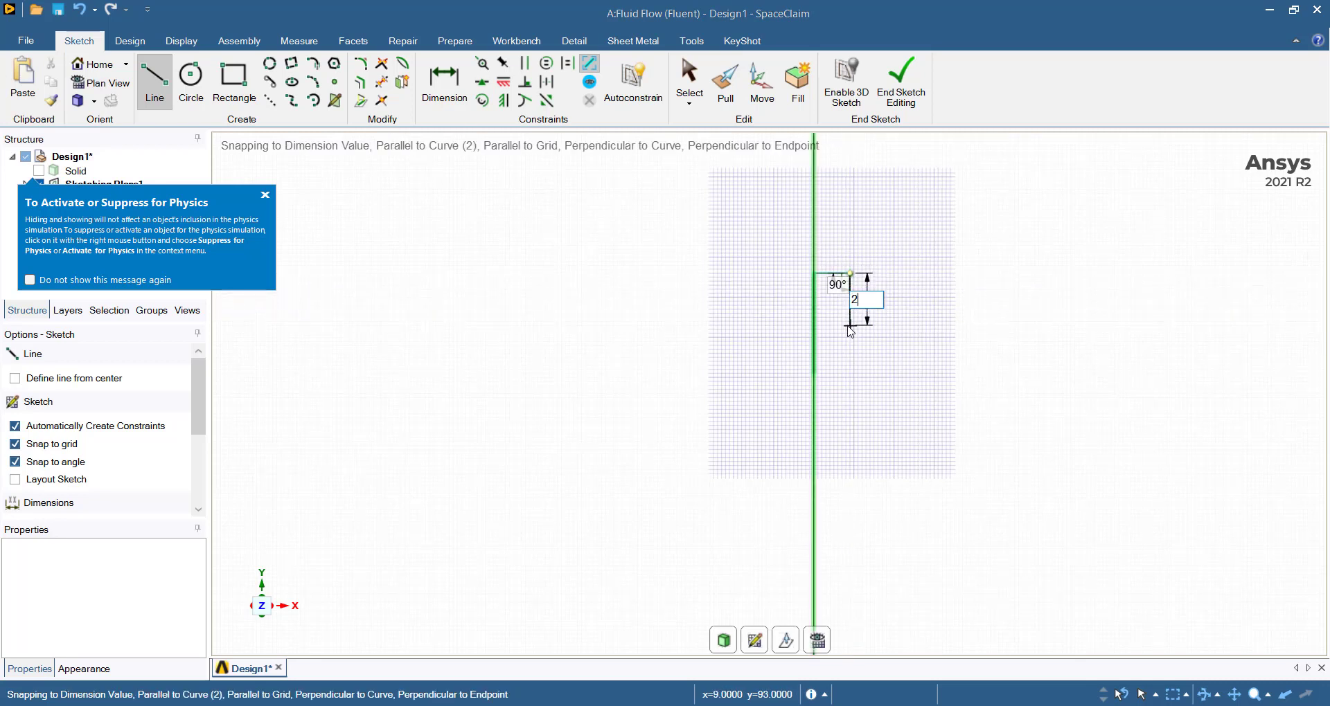
{"action": "type", "text": "0"}
{"action": "key", "text": "Return"}
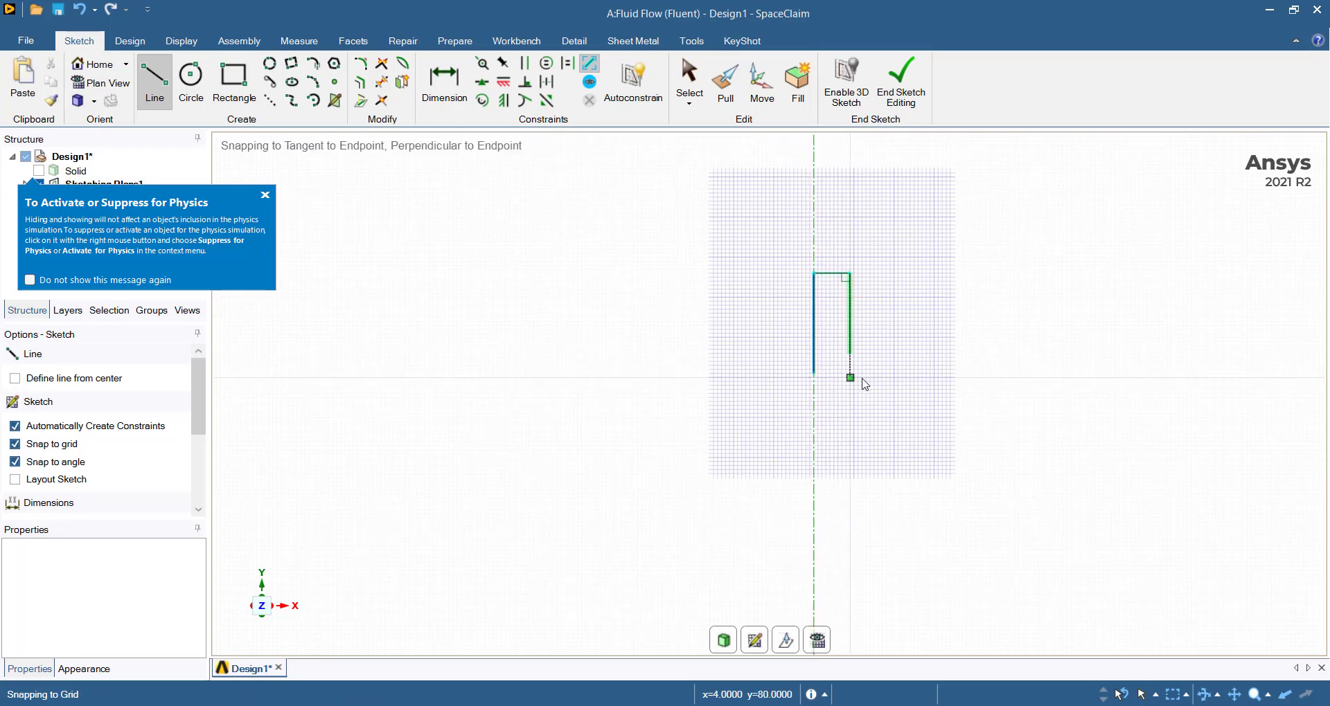
Close the profile with a 7 mm horizontal line from its lower axis end and a slanted line to the outer side's lower end
{"action": "left_click", "coordinate": [814, 374]}
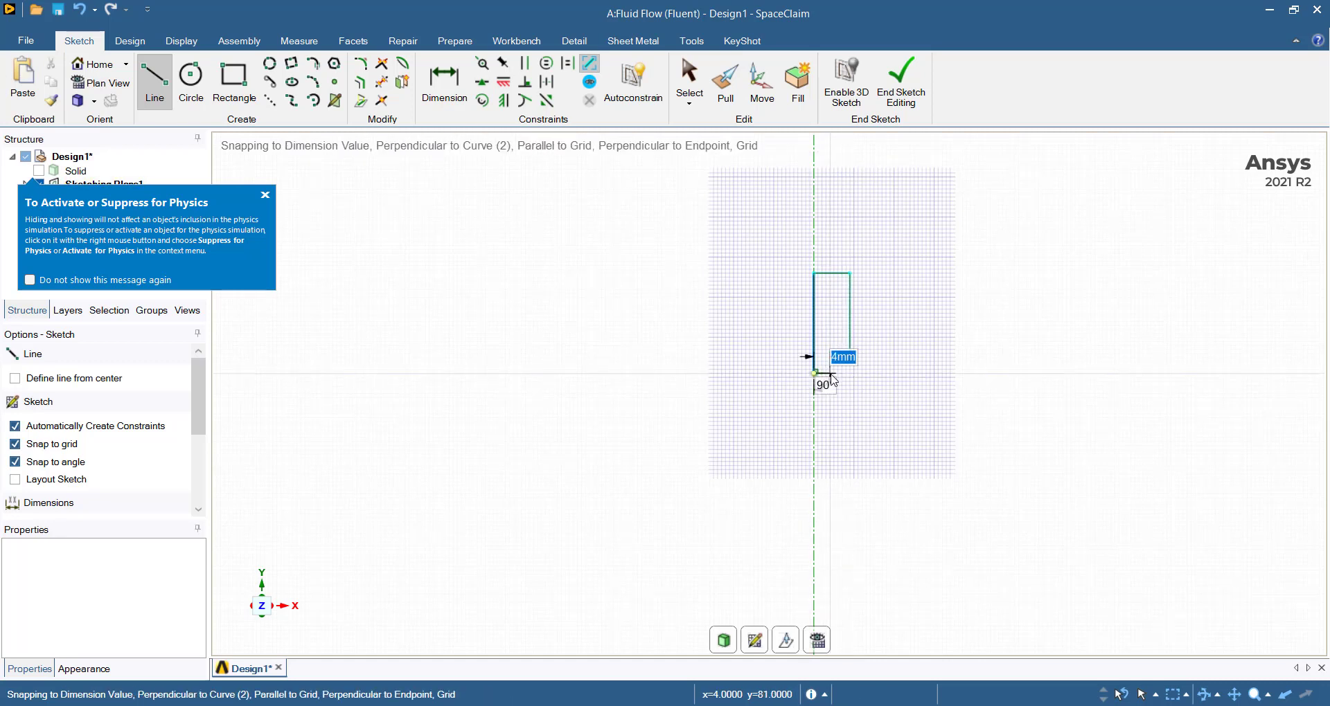
{"action": "type", "text": "7"}
{"action": "left_click", "coordinate": [841, 375]}
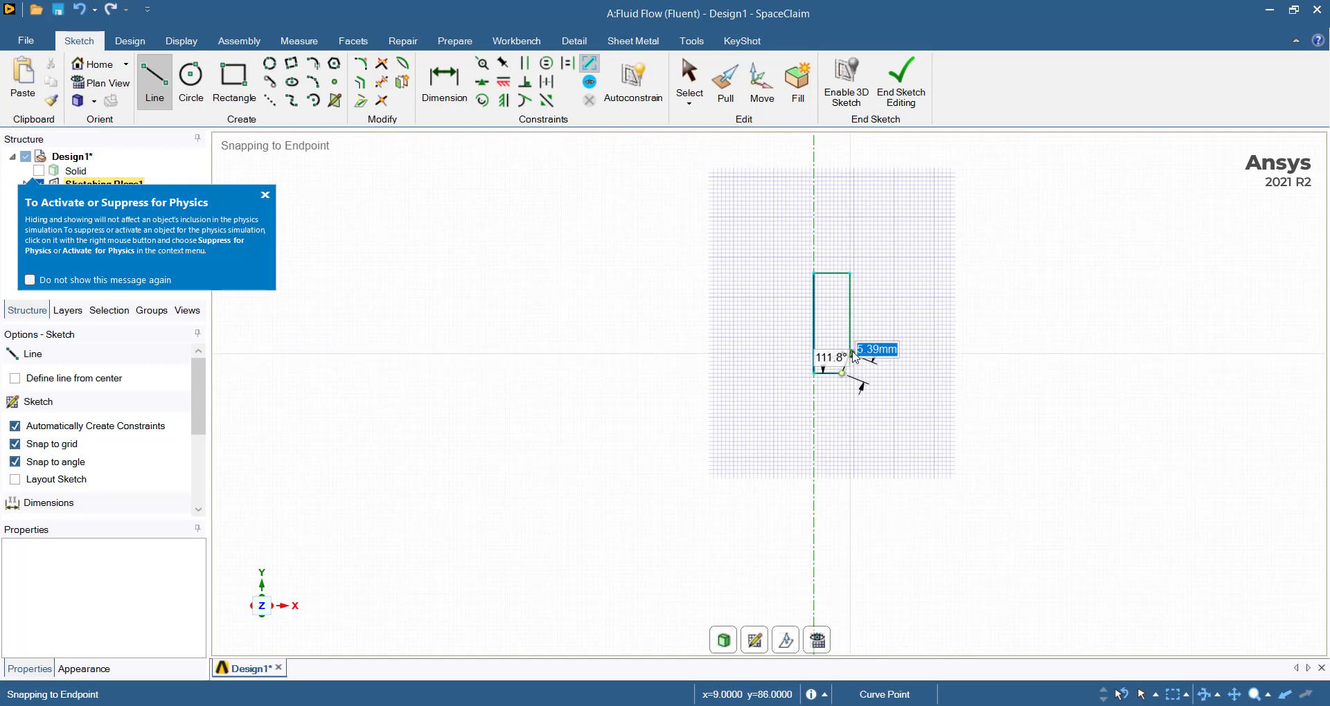
{"action": "left_click", "coordinate": [851, 355]}
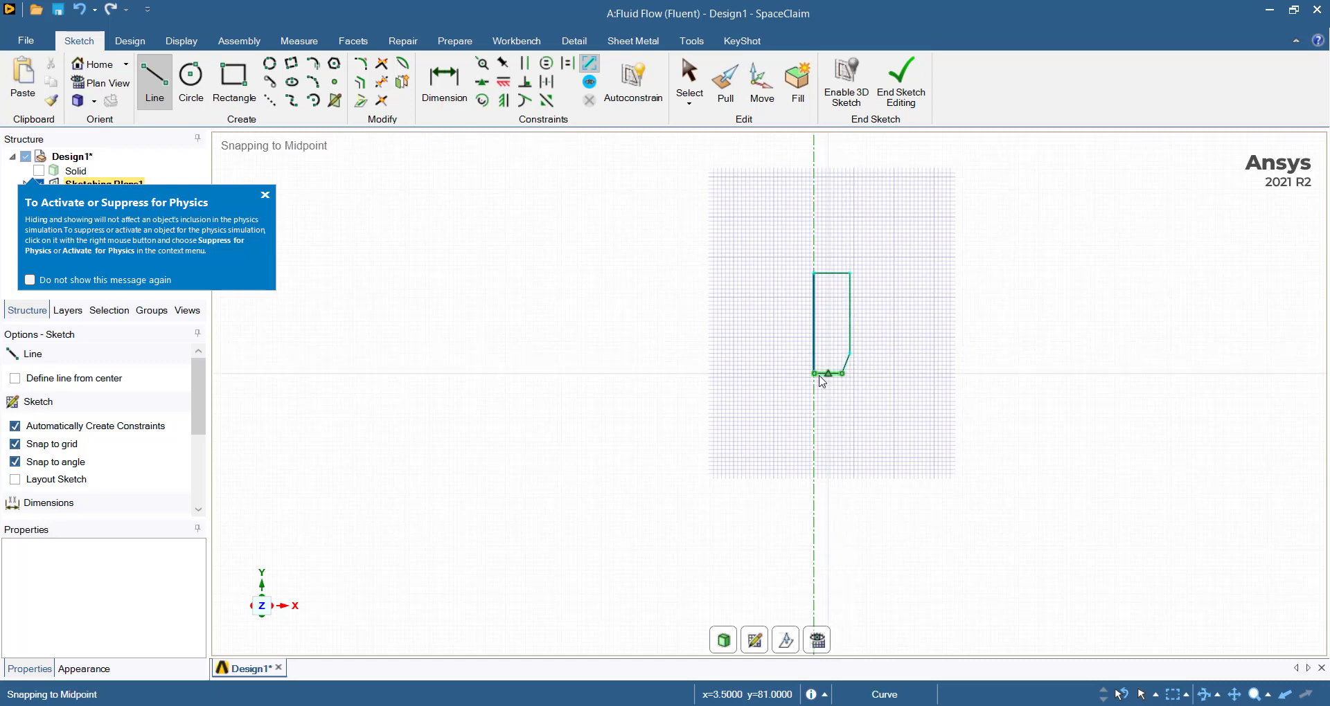
Revolve the chamfered profile face fully around its long edge on the vertical axis to form a solid
{"action": "left_click", "coordinate": [731, 642]}
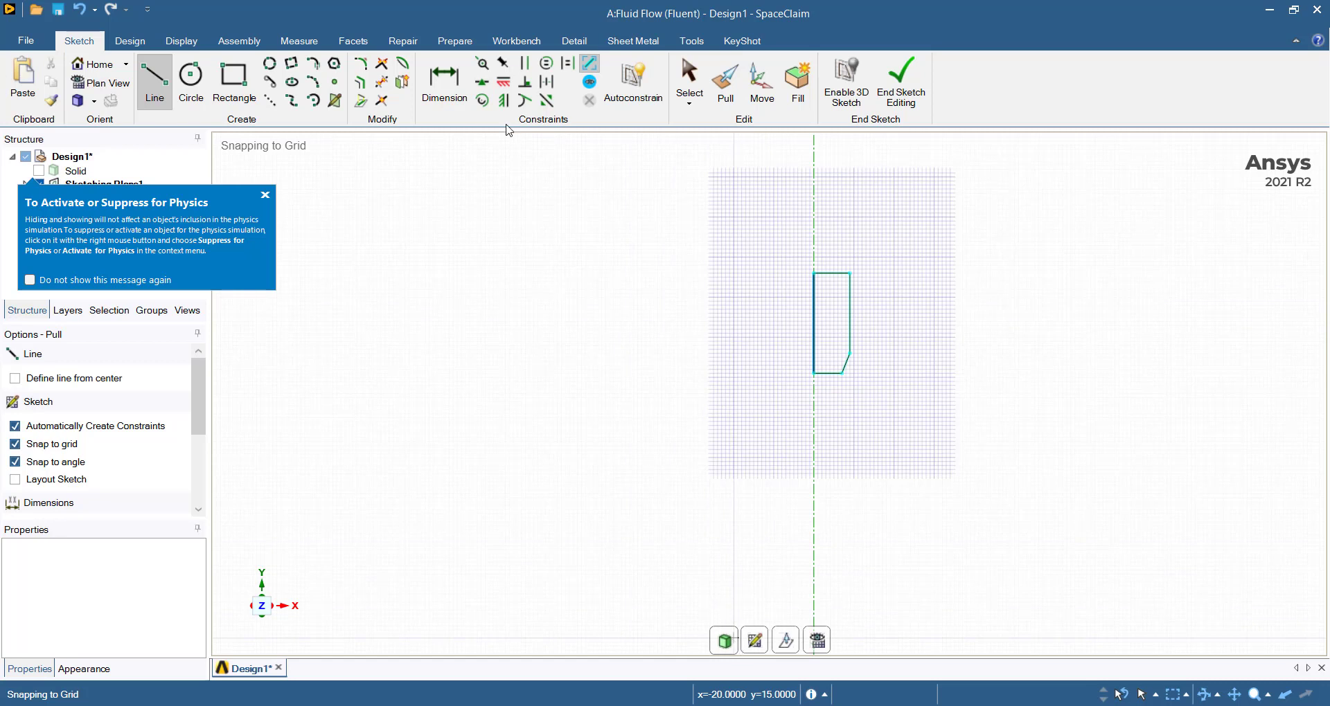
{"action": "left_click", "coordinate": [830, 327]}
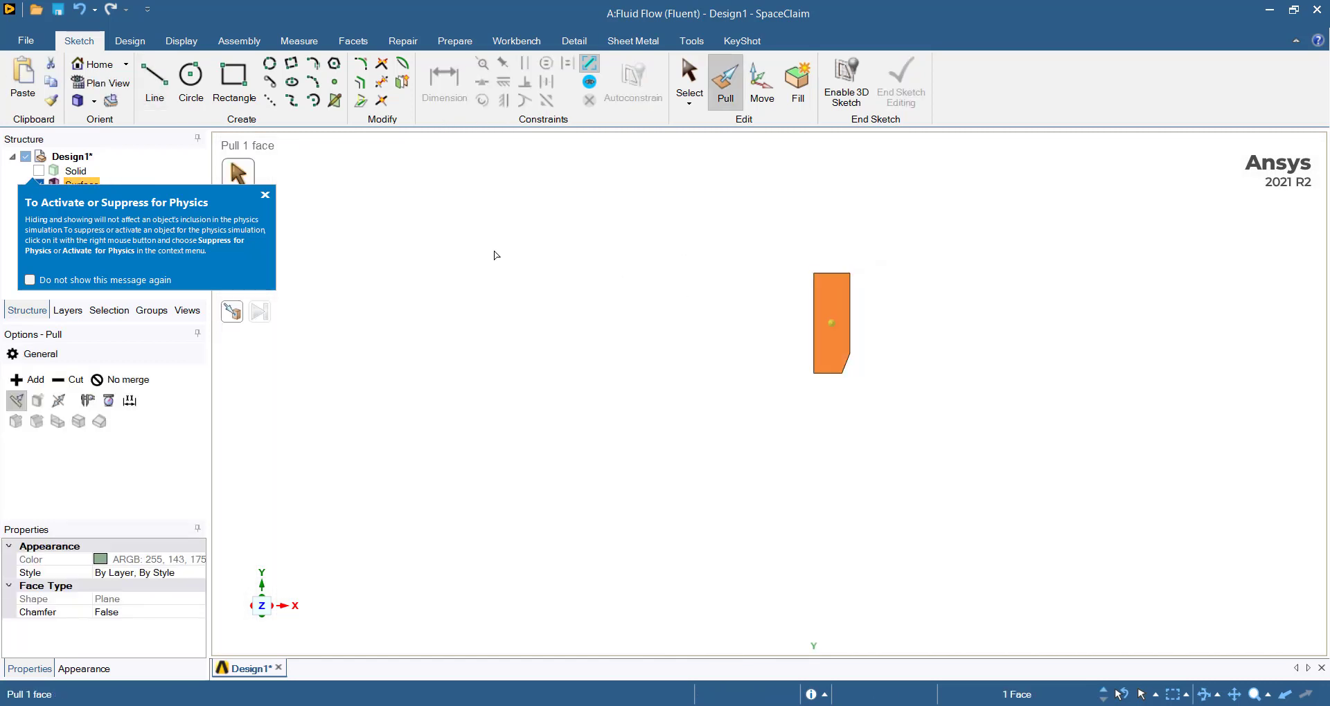
{"action": "left_click", "coordinate": [266, 196]}
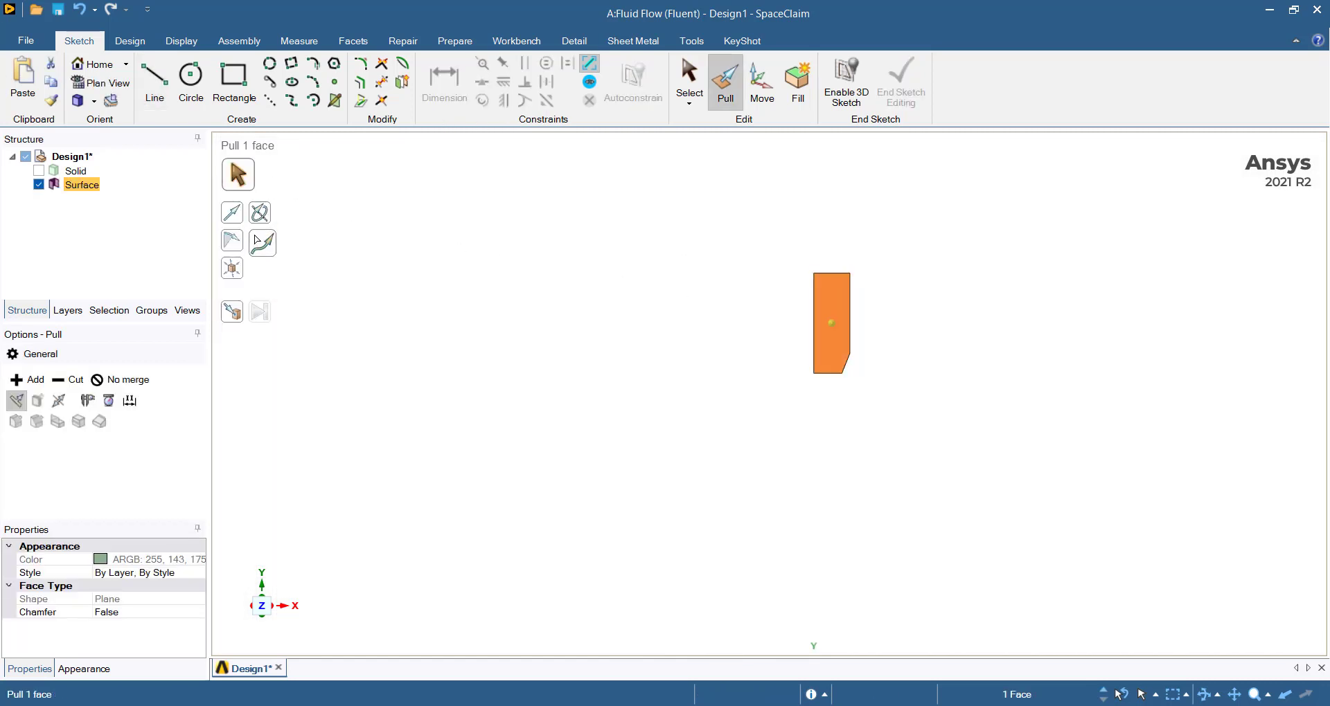
{"action": "left_click", "coordinate": [266, 218]}
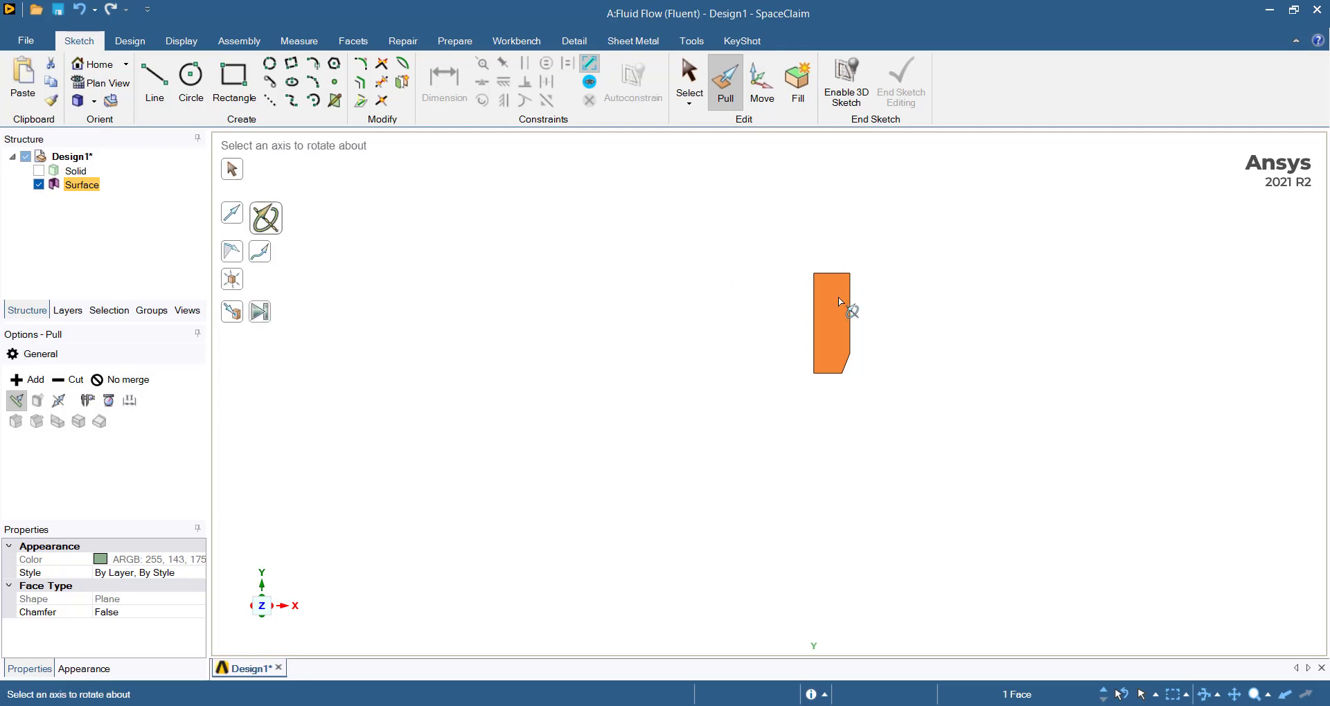
{"action": "left_click", "coordinate": [815, 324]}
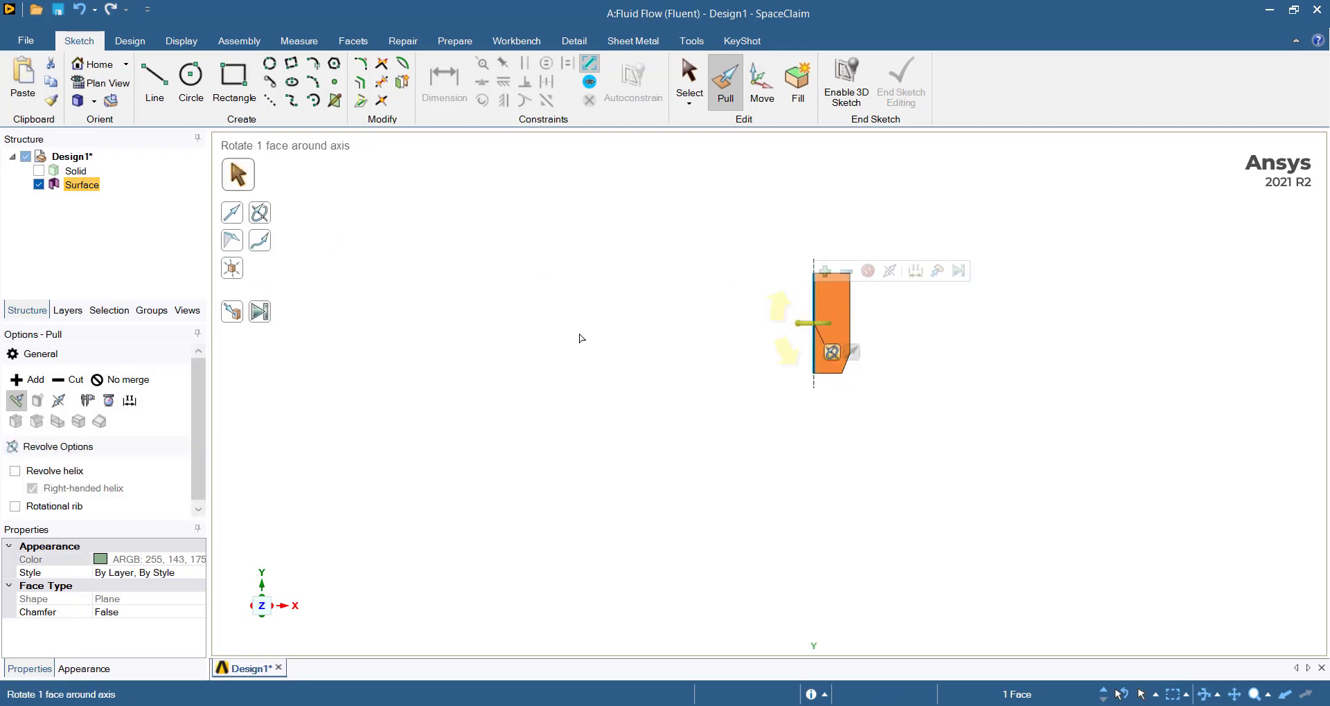
{"action": "left_click", "coordinate": [261, 312]}
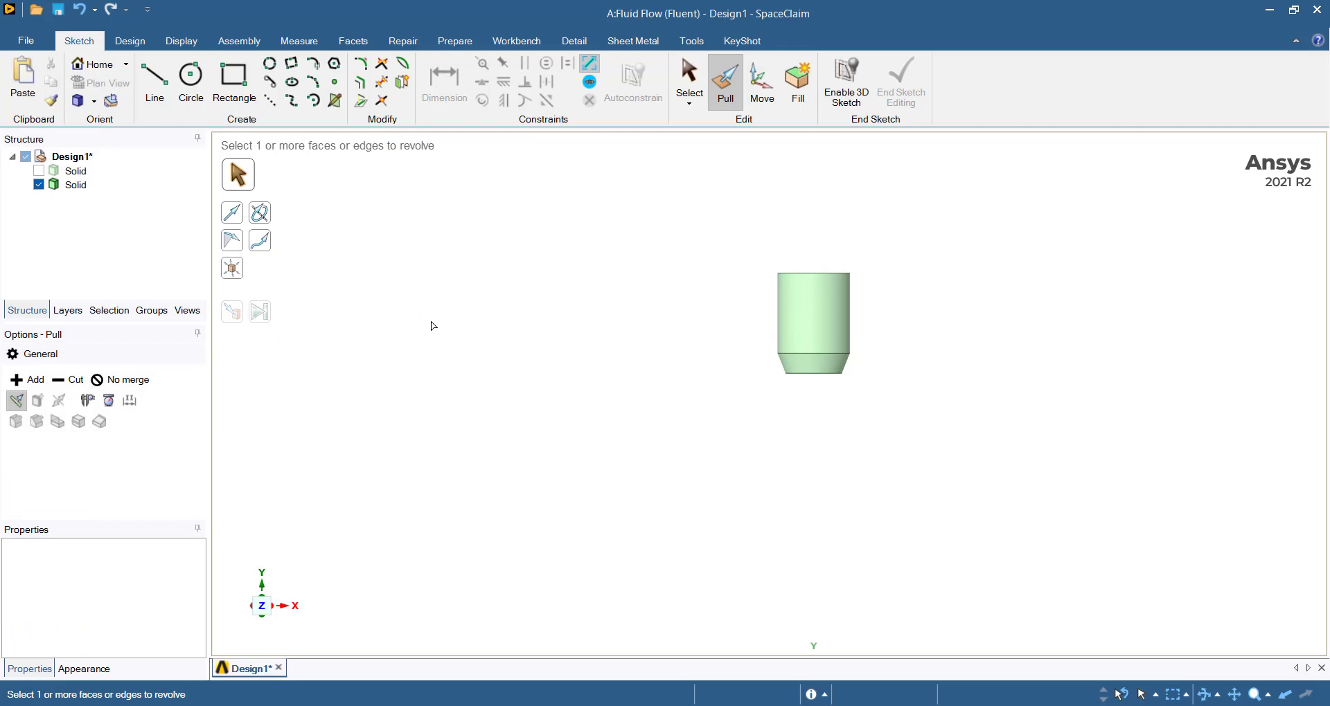
Show the hidden branched solid and set its opacity to the second most transparent level
{"action": "left_click", "coordinate": [39, 171]}
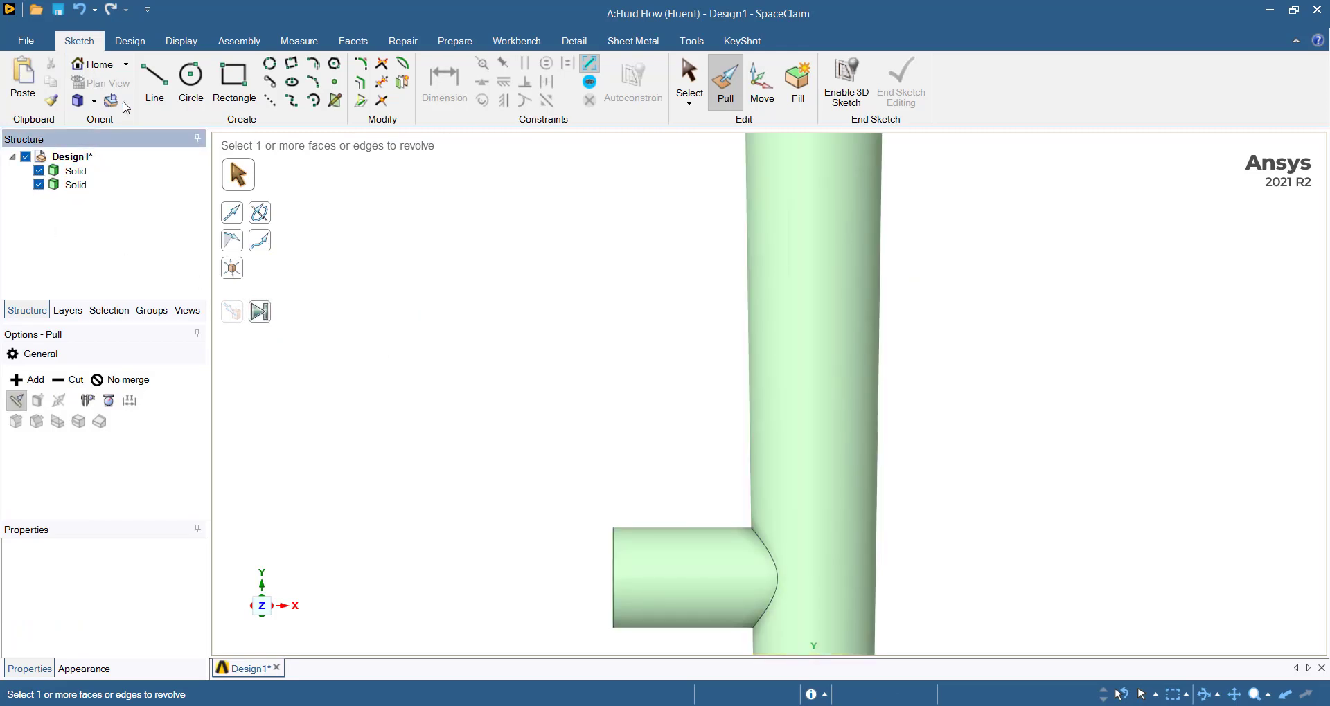
{"action": "left_click", "coordinate": [138, 44]}
{"action": "left_click", "coordinate": [179, 45]}
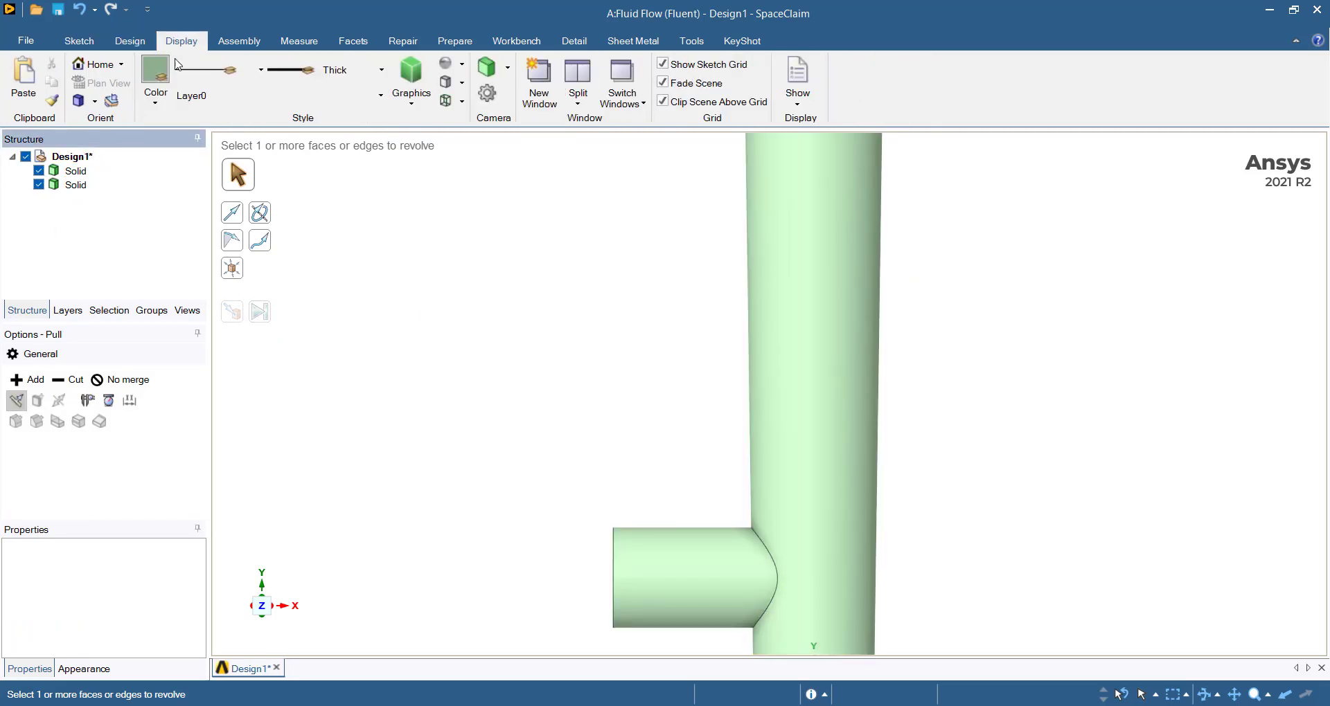
{"action": "left_click", "coordinate": [164, 103]}
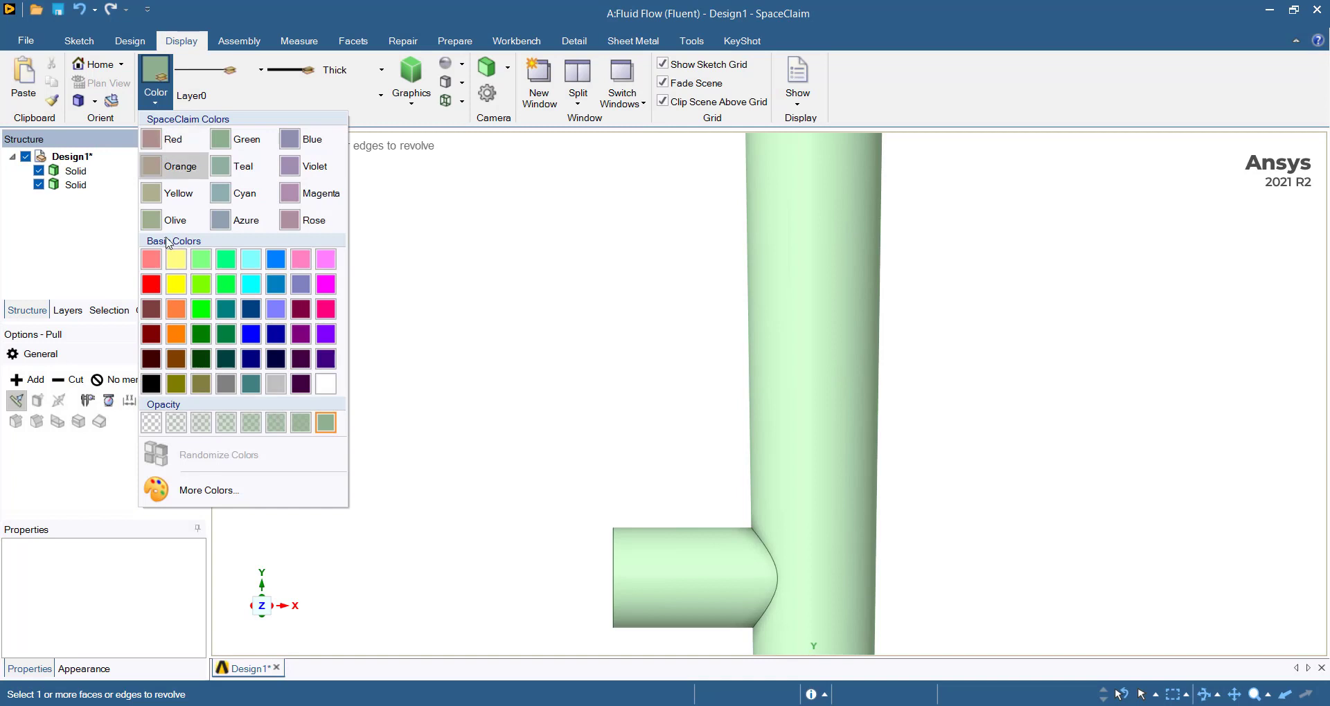
{"action": "left_click", "coordinate": [185, 423]}
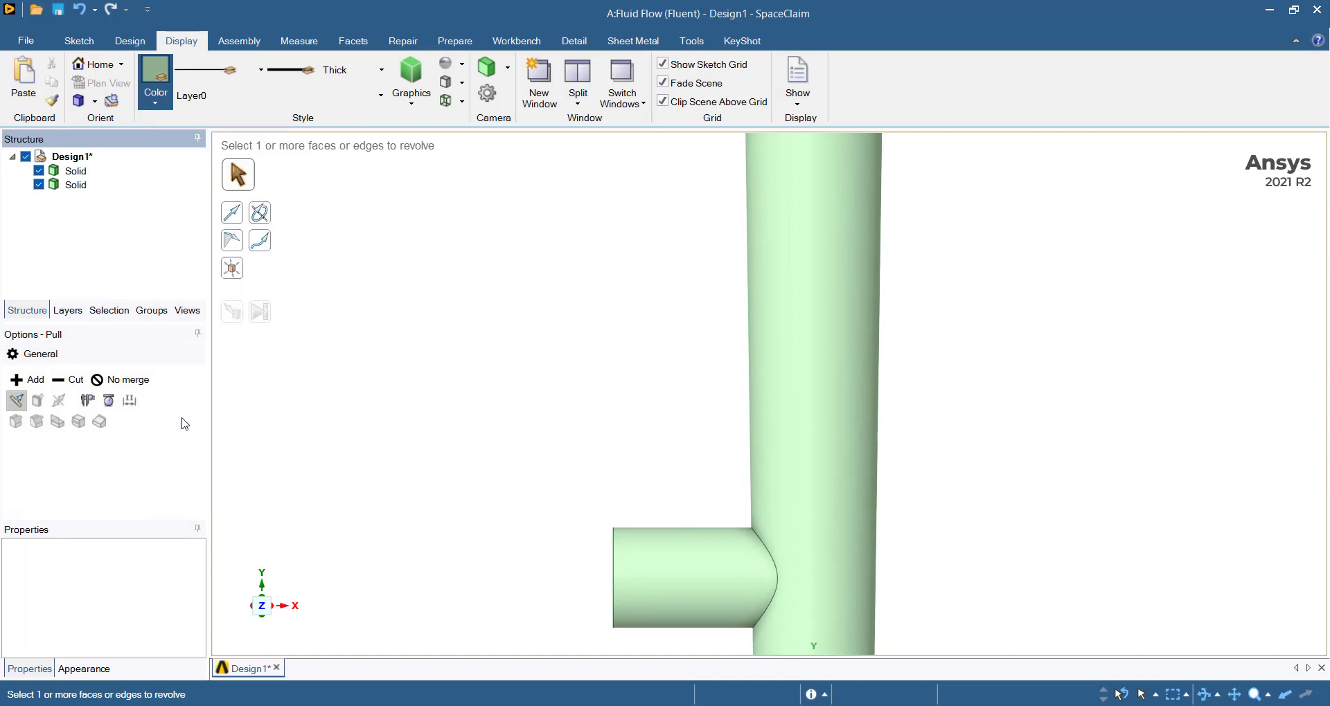
{"action": "left_click", "coordinate": [75, 171]}
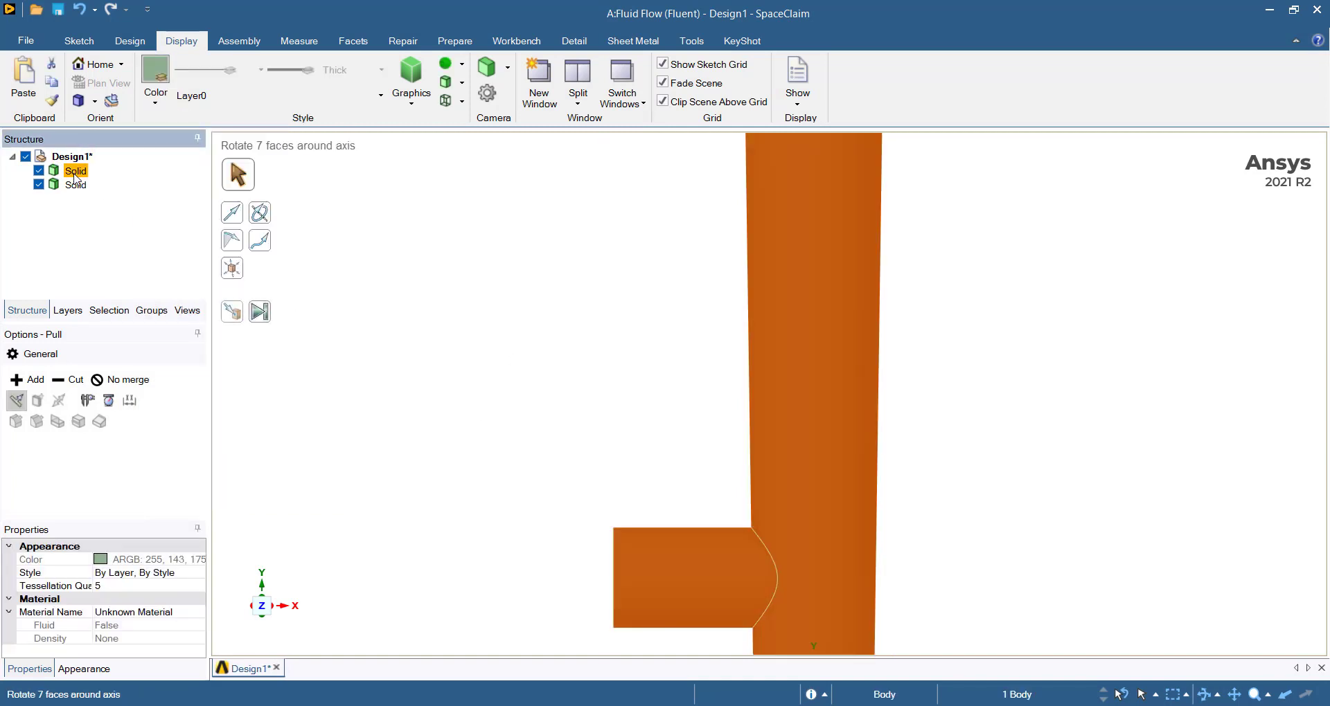
{"action": "left_click", "coordinate": [164, 103]}
{"action": "left_click", "coordinate": [183, 424]}
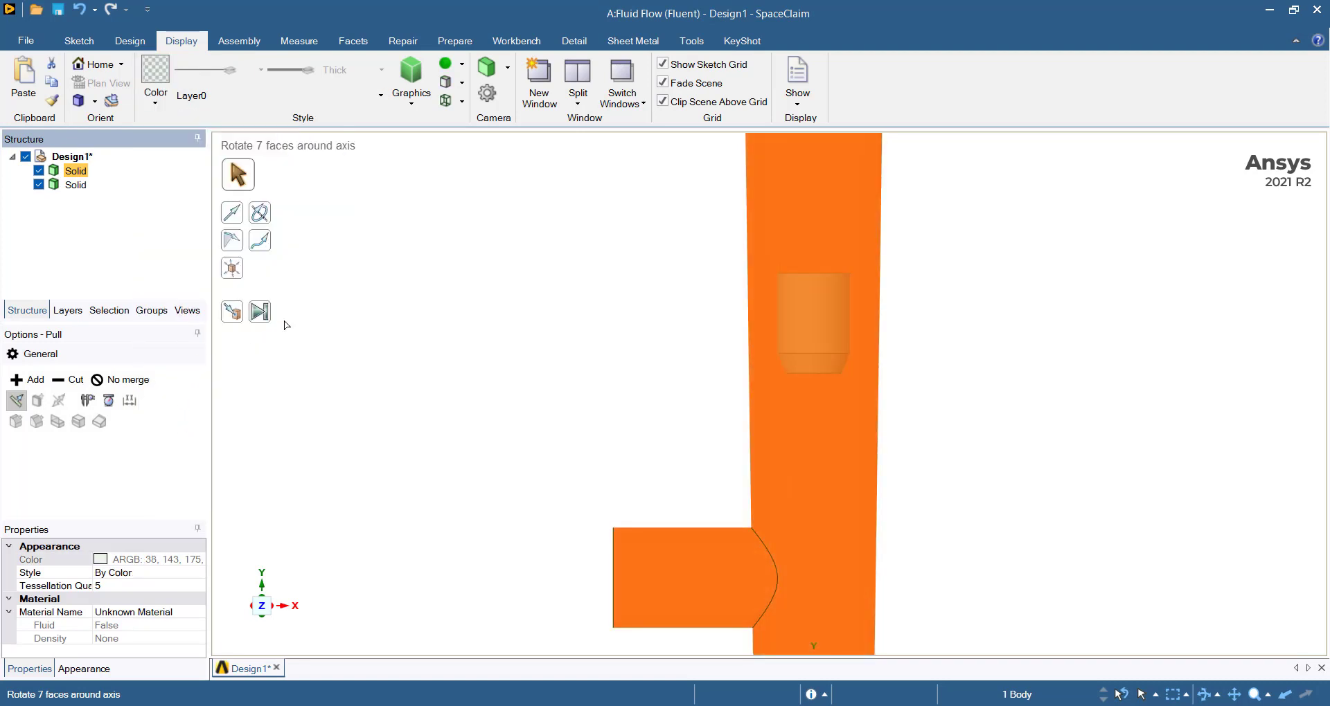
{"action": "left_click", "coordinate": [588, 469]}
{"action": "scroll", "coordinate": [585, 422], "scroll_direction": "down", "scroll_amount": 3}
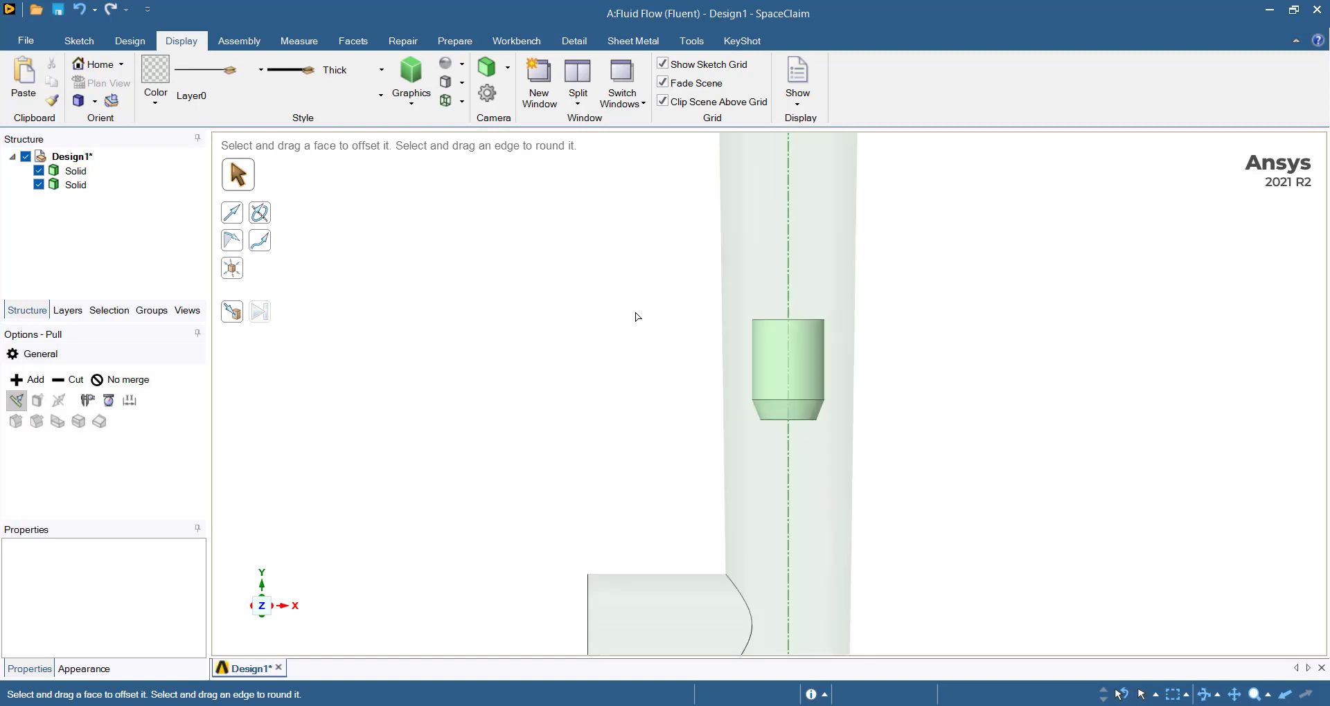
{"action": "scroll", "coordinate": [632, 315], "scroll_direction": "down", "scroll_amount": 3}
{"action": "scroll", "coordinate": [604, 333], "scroll_direction": "up", "scroll_amount": 2}
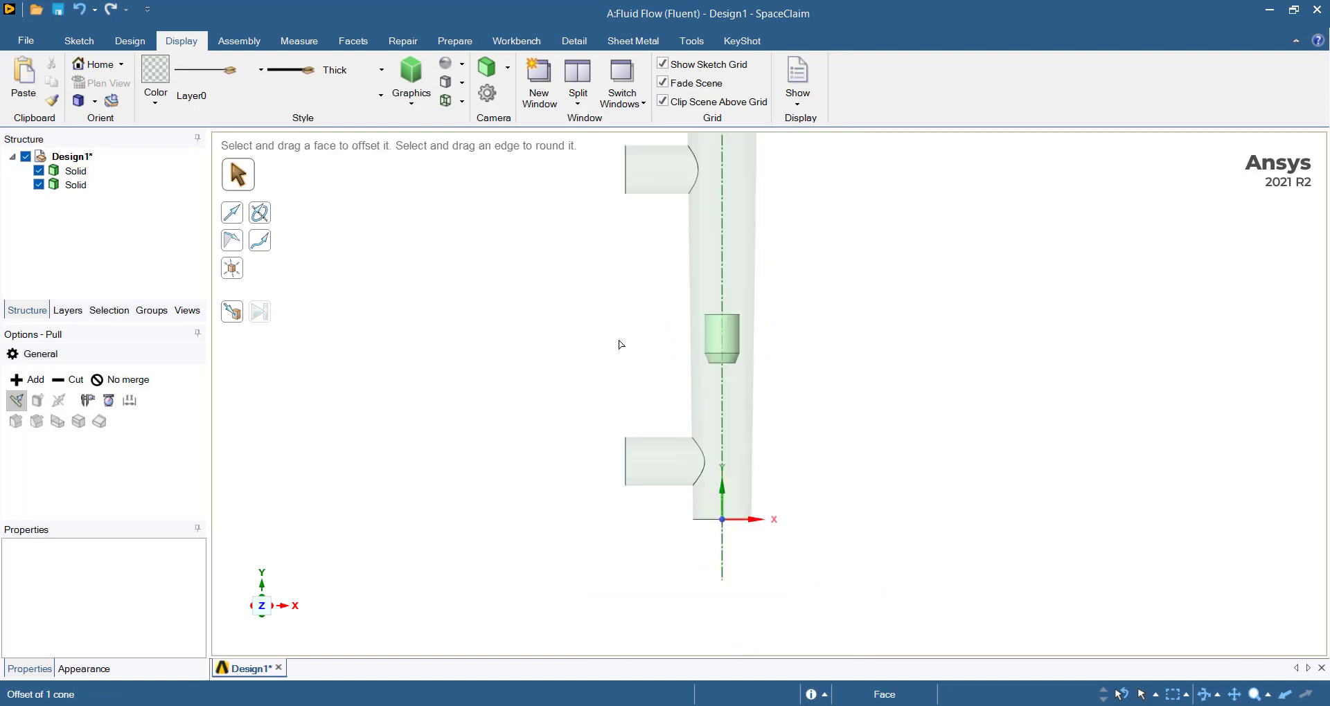
Combine the solids, using the branched body as the target and the small revolved body inside it as the cutter
{"action": "left_click", "coordinate": [86, 40]}
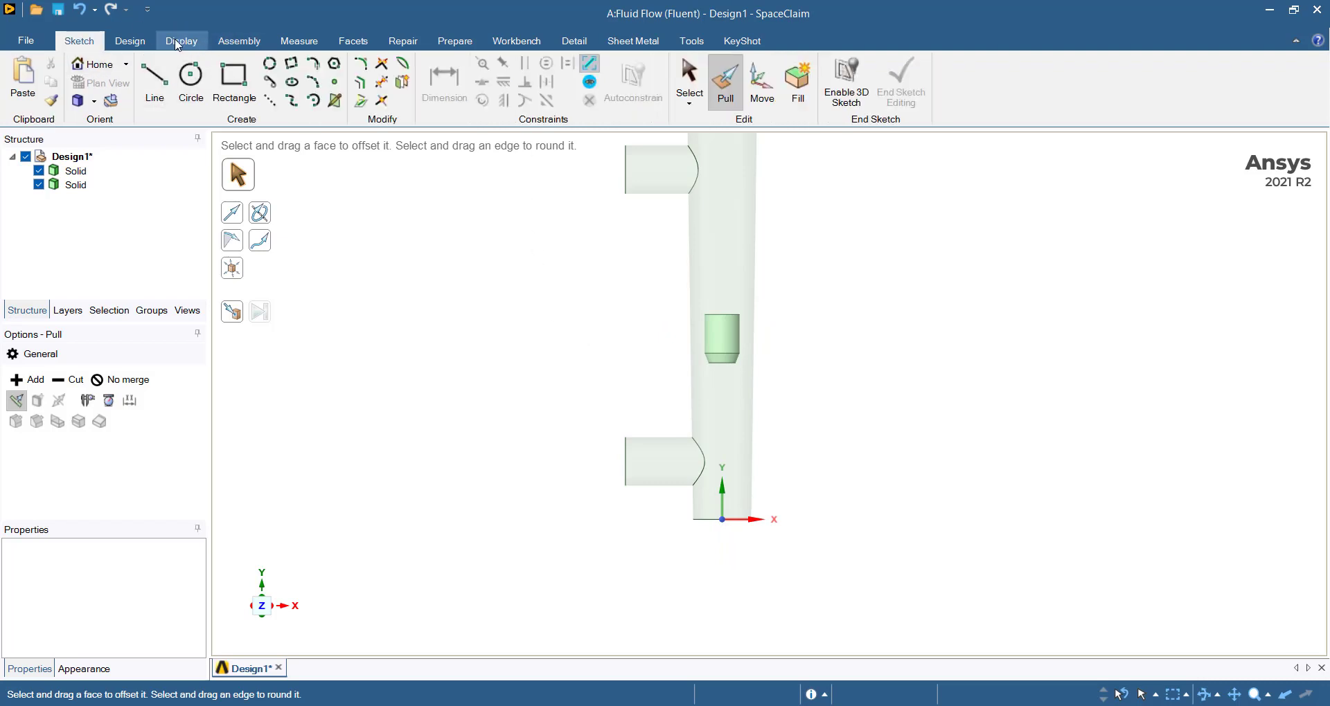
{"action": "left_click", "coordinate": [130, 43]}
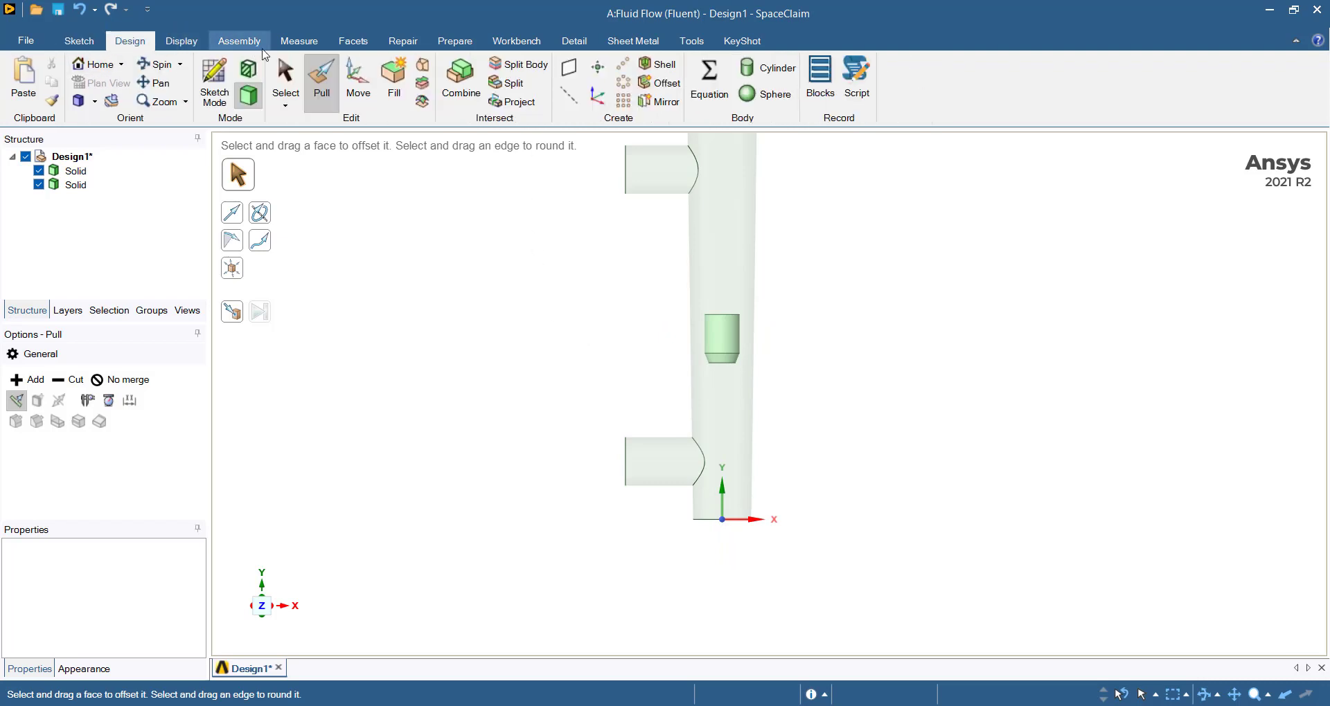
{"action": "left_click", "coordinate": [463, 82]}
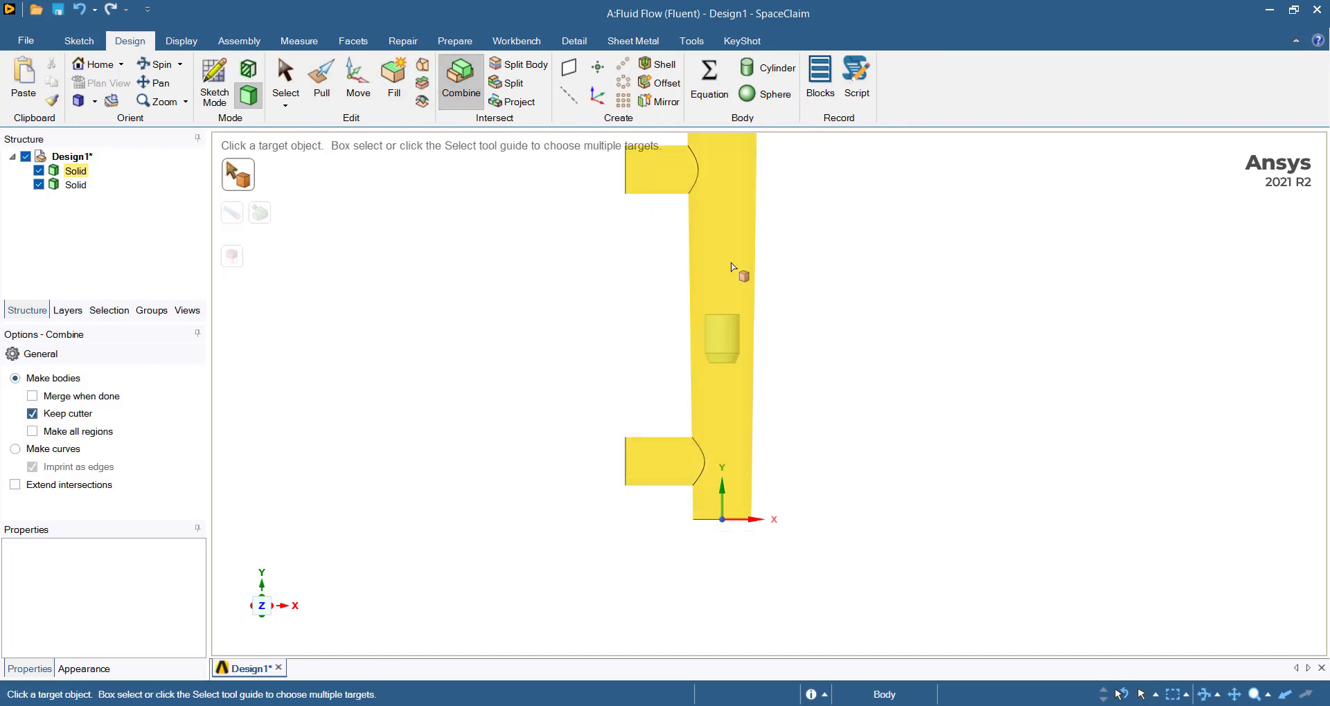
{"action": "left_click", "coordinate": [723, 302]}
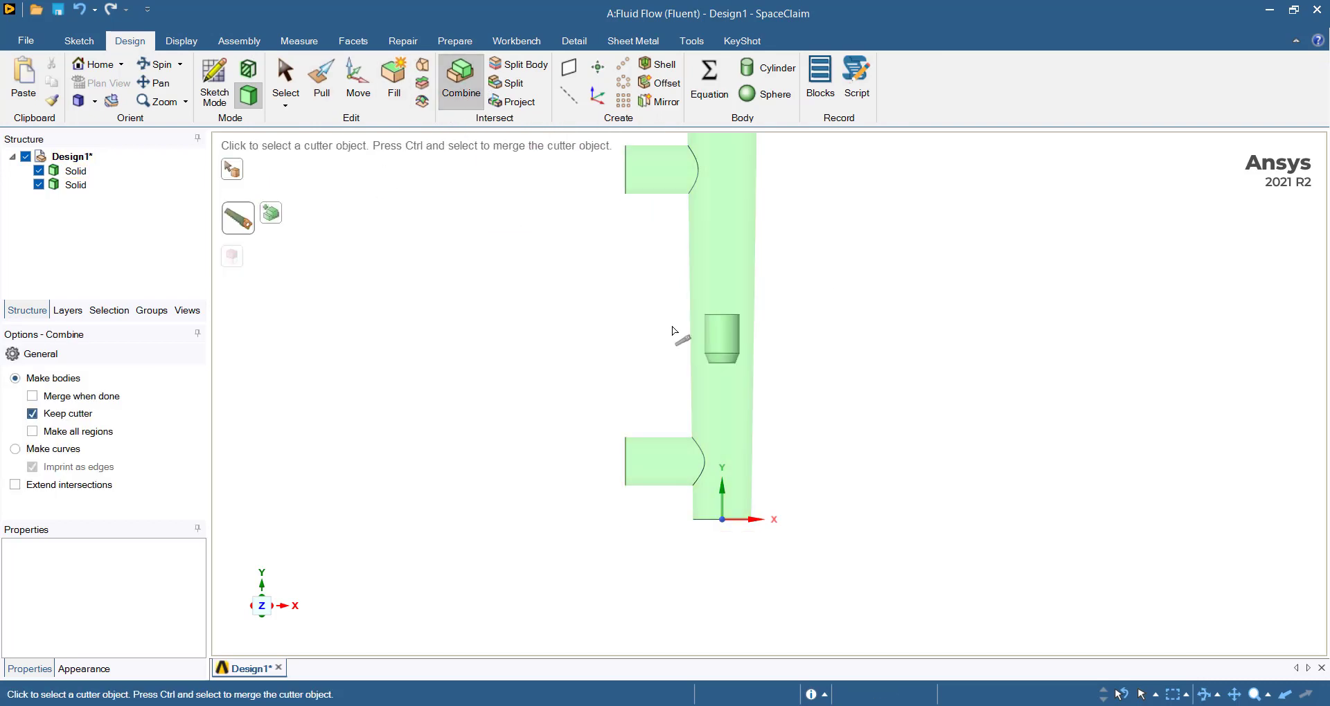
{"action": "left_click", "coordinate": [722, 338]}
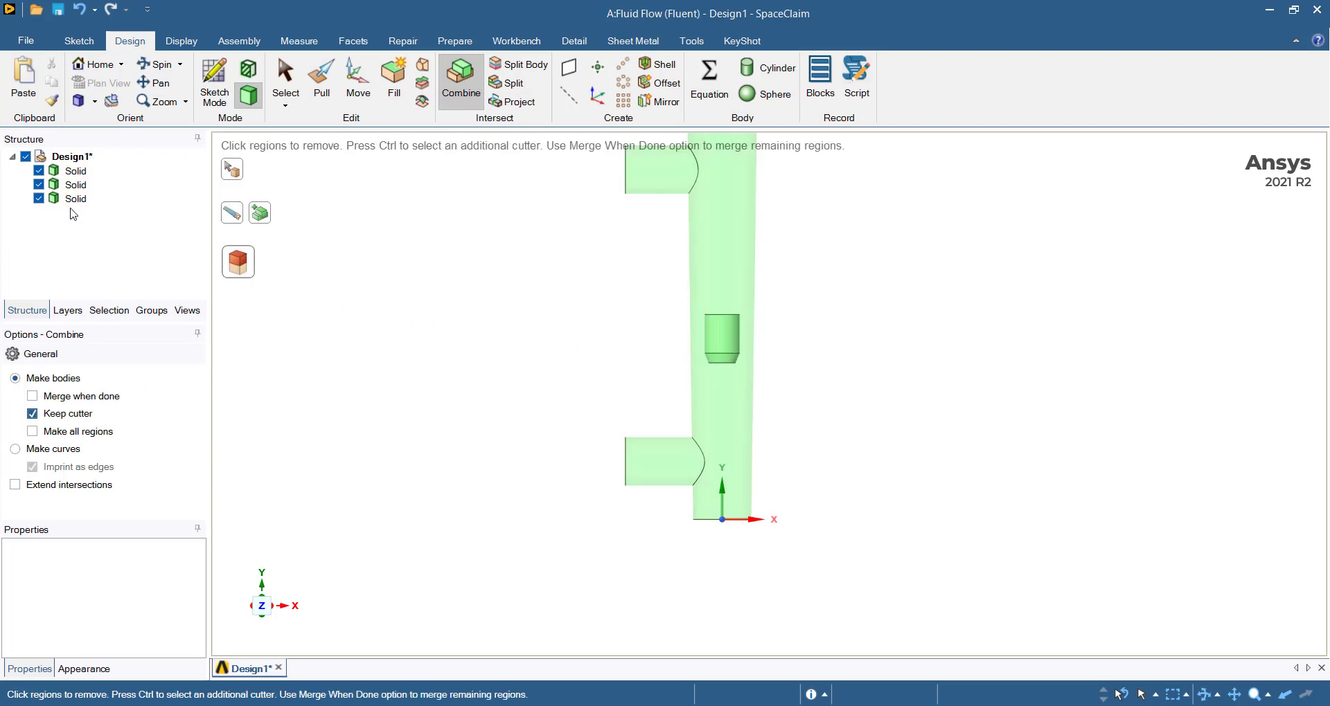
{"action": "left_click", "coordinate": [420, 365]}
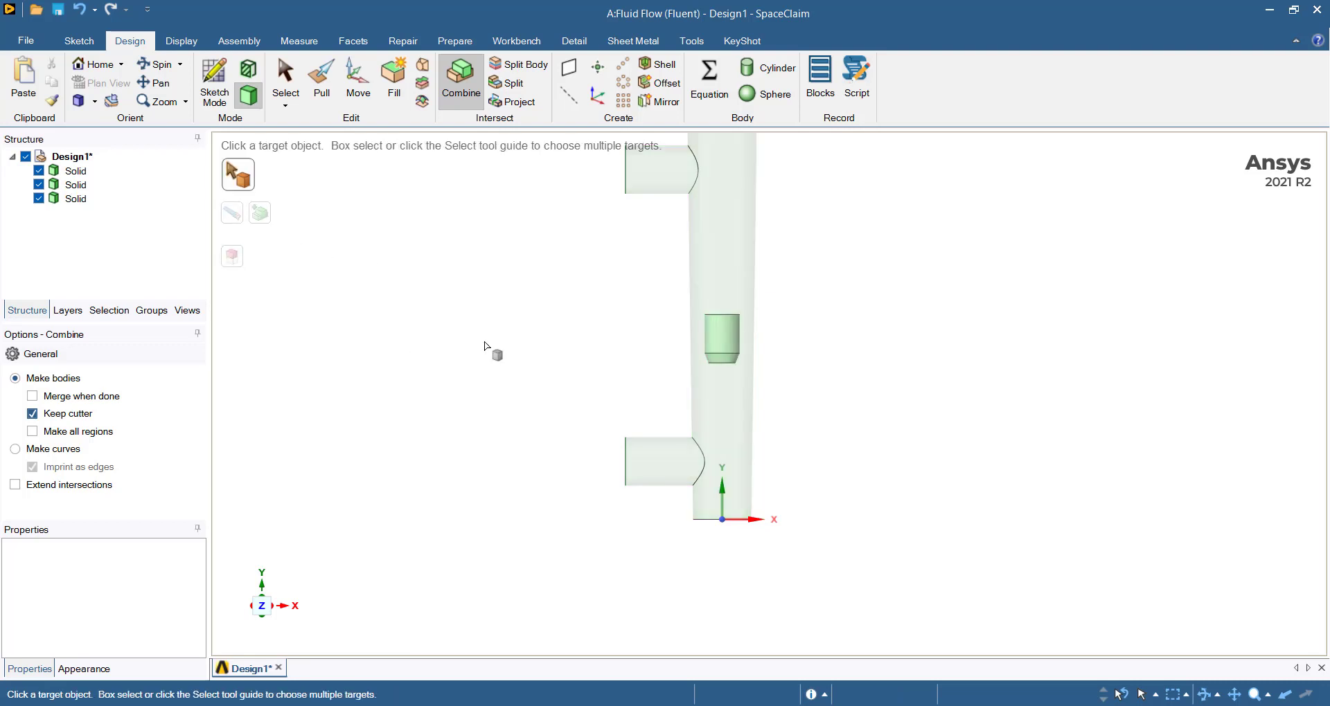
Delete the second solid in the structure, one of the two coincident small bodies inside the branched body
{"action": "middle_click_drag", "start_coordinate": [513, 411], "coordinate": [552, 370]}
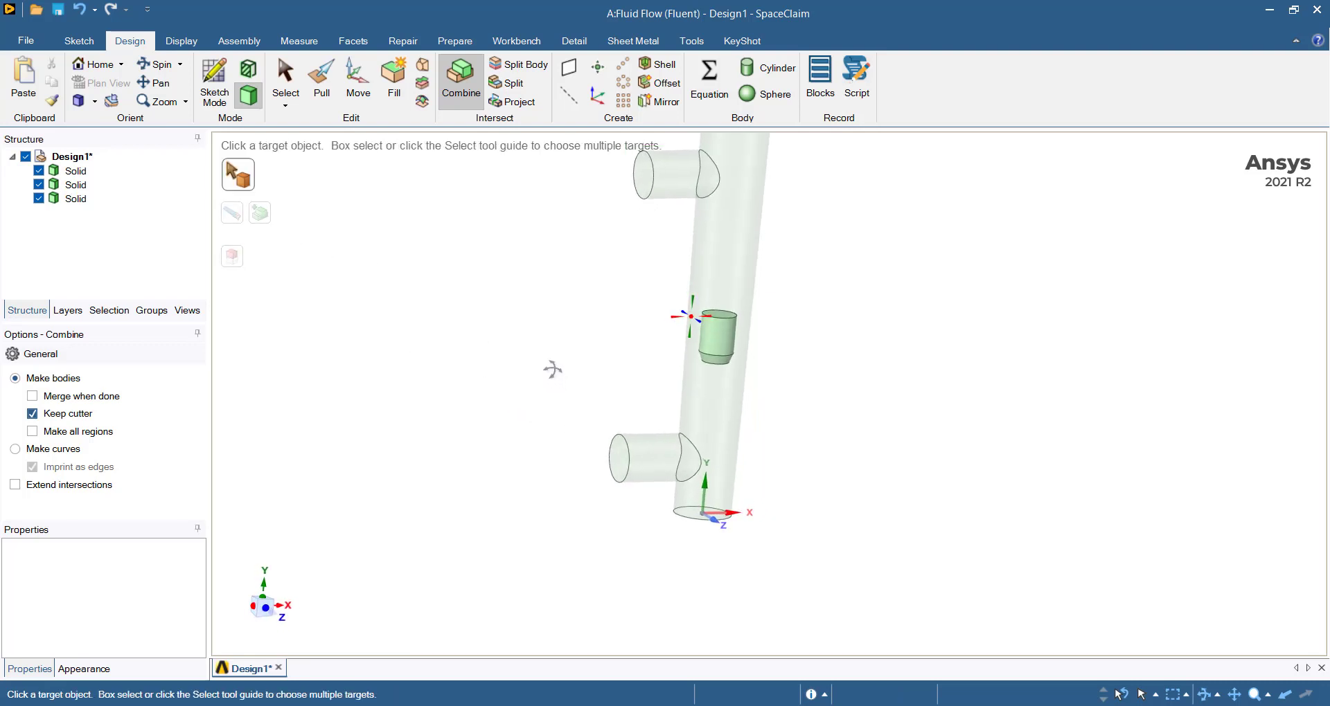
{"action": "left_click", "coordinate": [72, 199]}
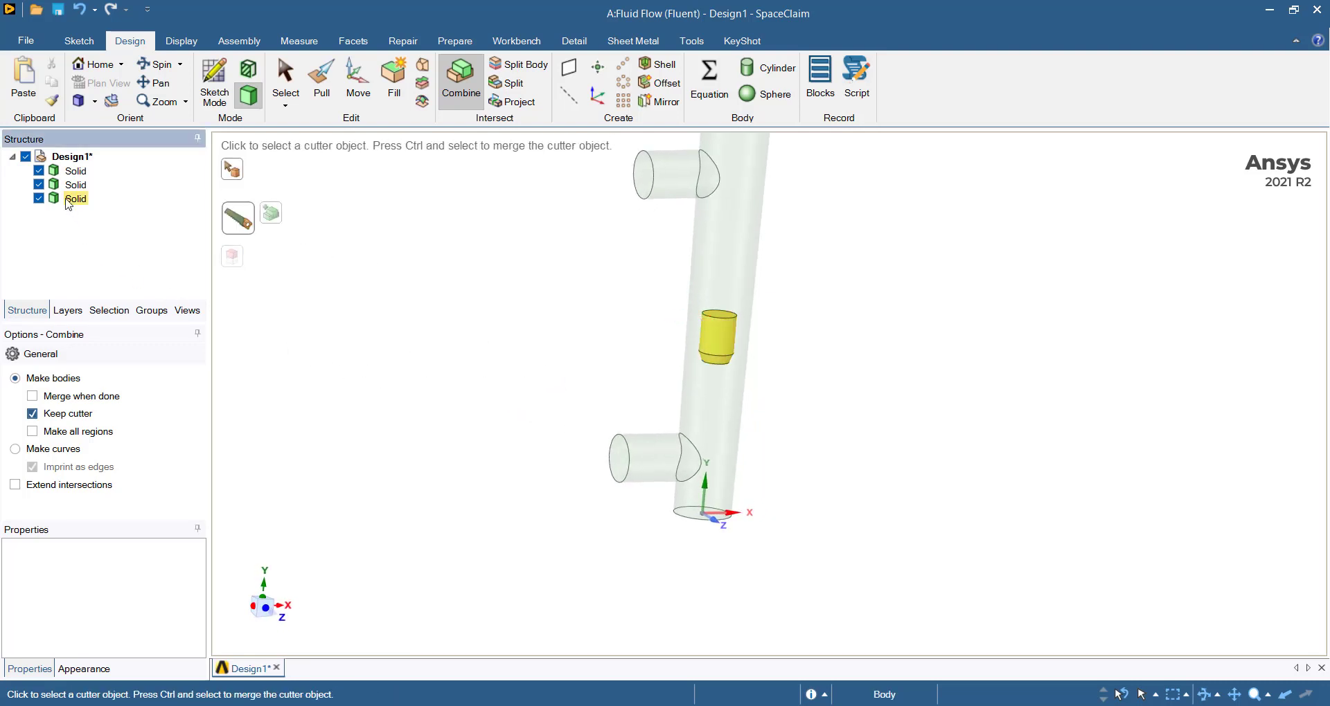
{"action": "left_click", "coordinate": [63, 186]}
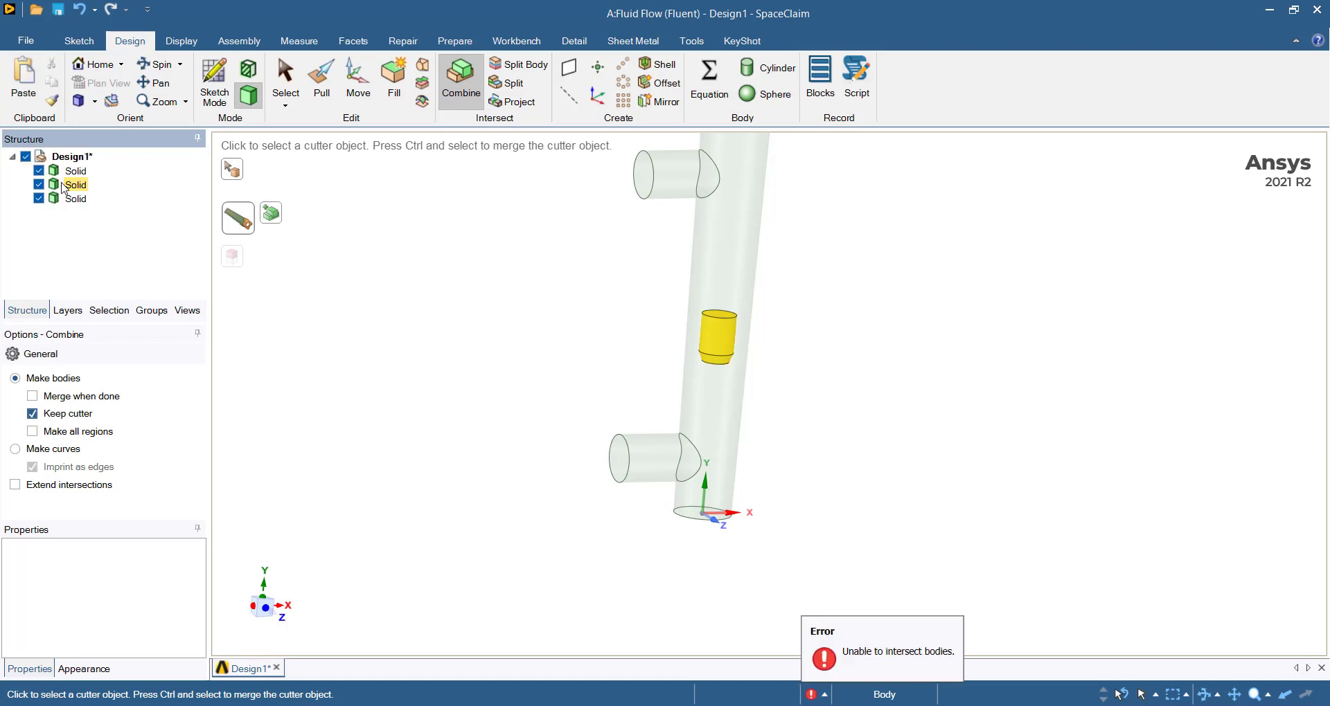
{"action": "right_click", "coordinate": [63, 186]}
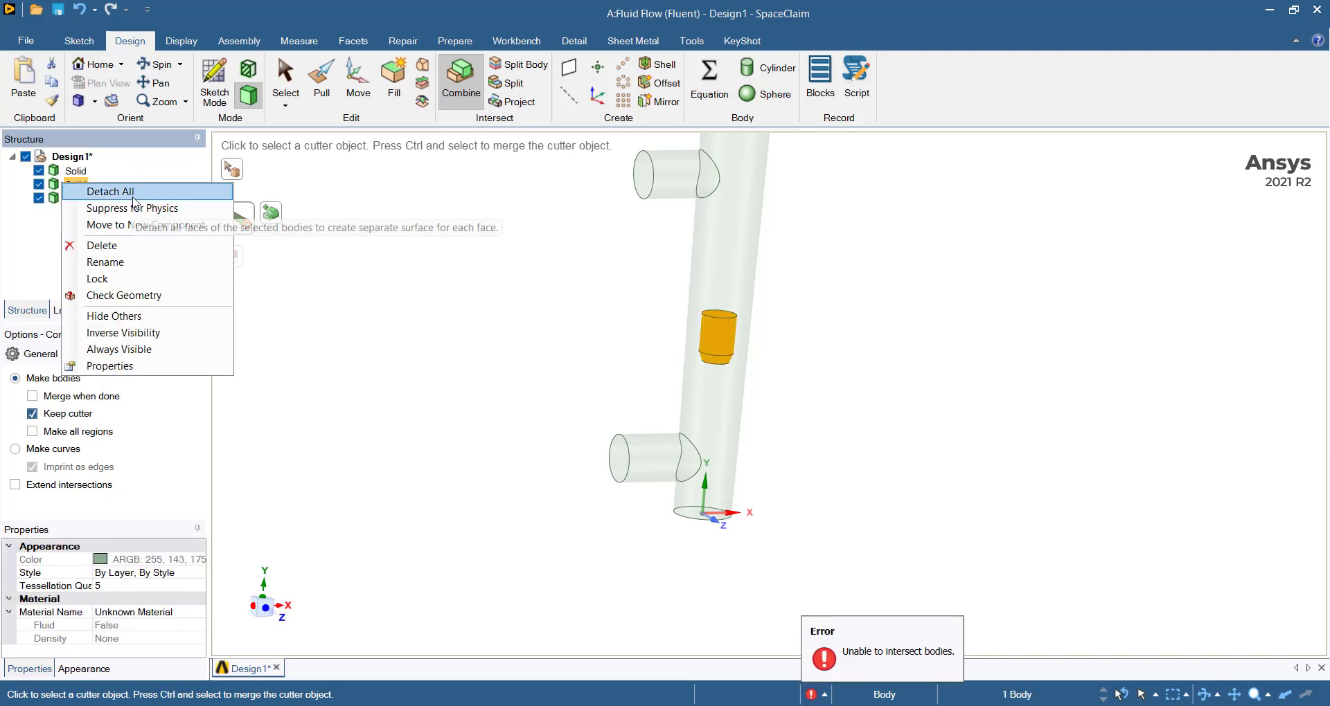
{"action": "left_click", "coordinate": [114, 243]}
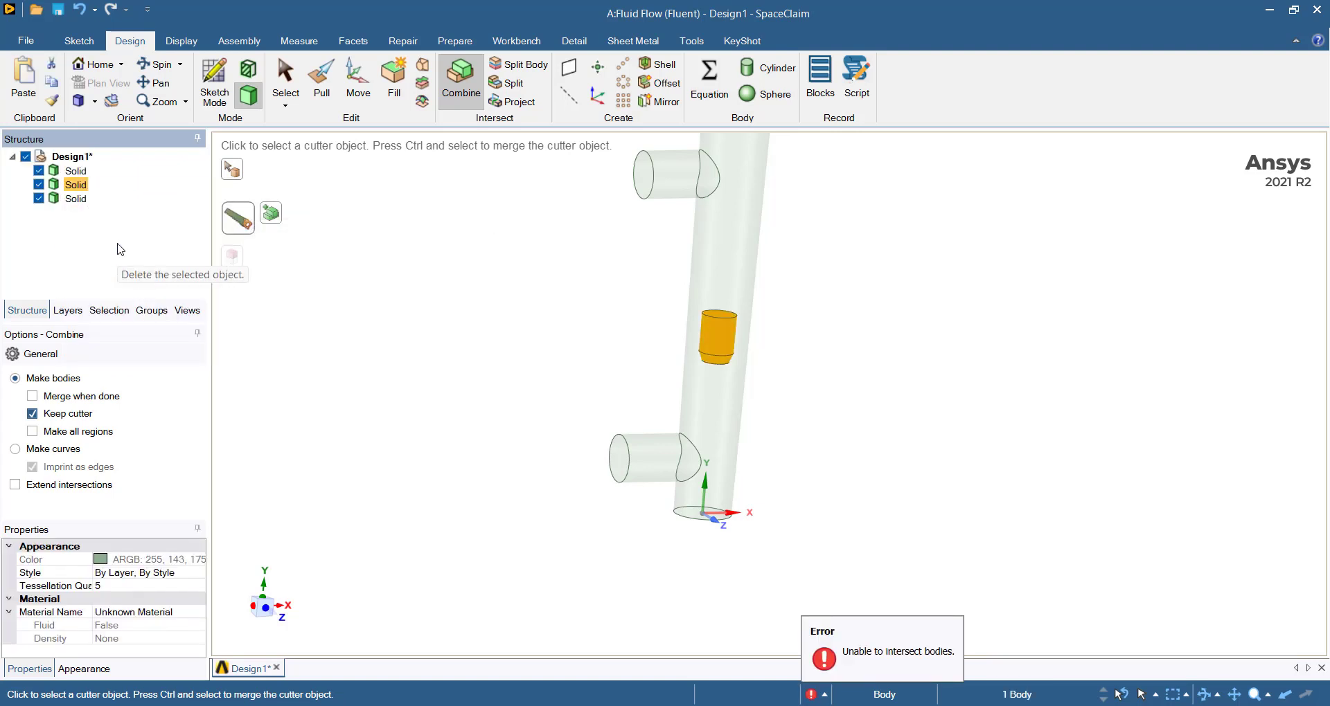
Delete the remaining small solid inside the branched body, keeping only the branched solid in the structure
{"action": "right_click", "coordinate": [74, 185]}
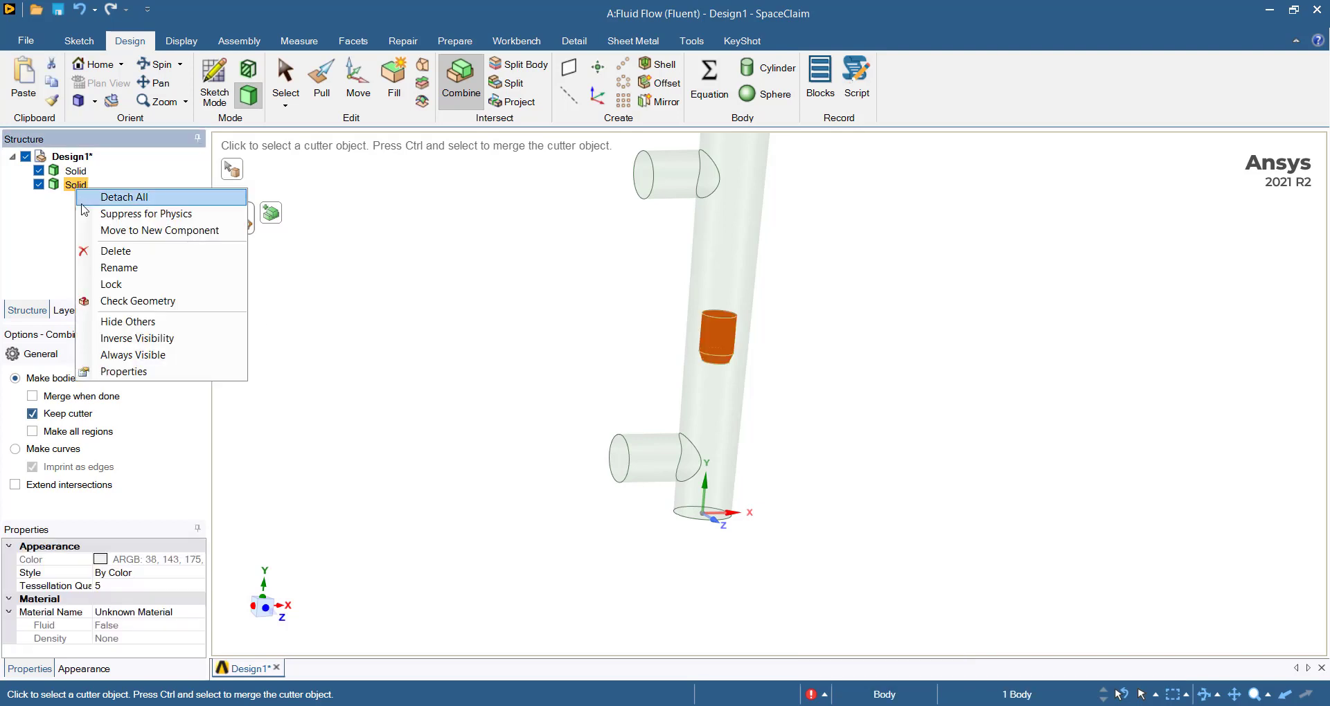
{"action": "left_click", "coordinate": [94, 249]}
{"action": "key", "text": "v"}
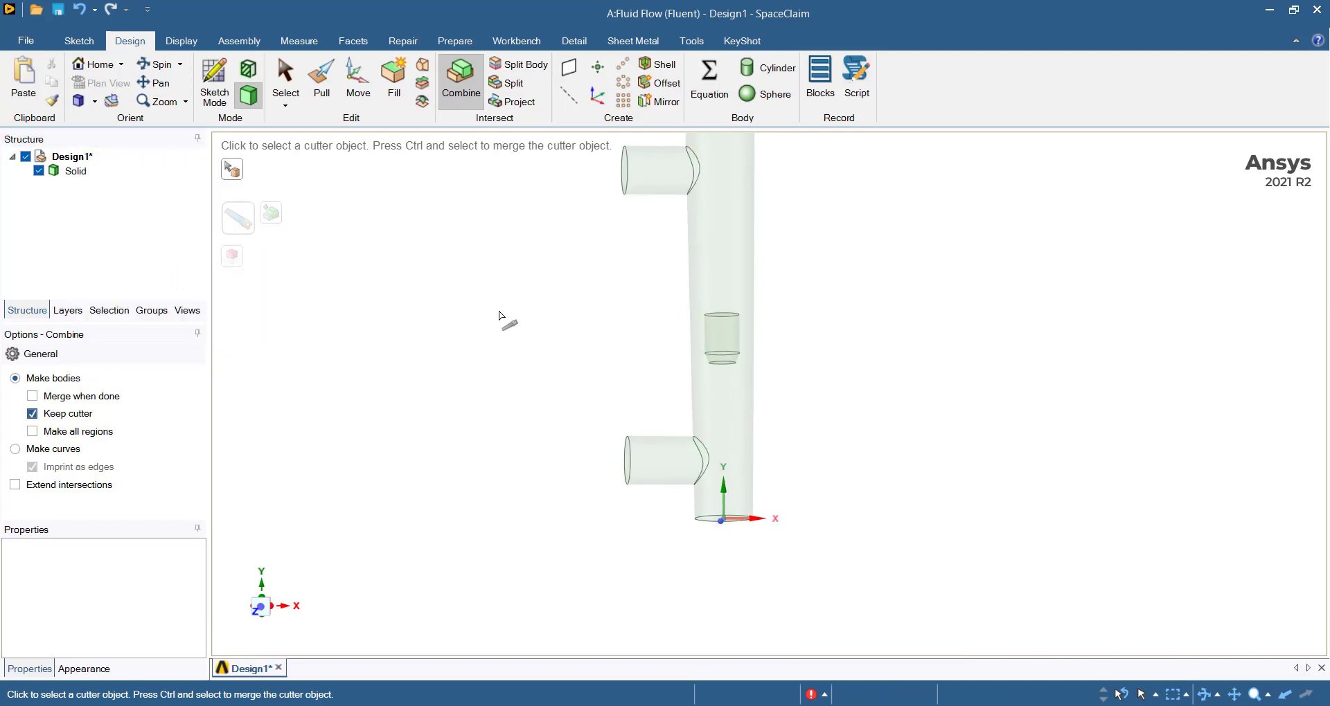
{"action": "scroll", "coordinate": [509, 311], "scroll_direction": "down", "scroll_amount": 3}
{"action": "scroll", "coordinate": [514, 303], "scroll_direction": "down", "scroll_amount": 1}
{"action": "scroll", "coordinate": [507, 302], "scroll_direction": "up", "scroll_amount": 1}
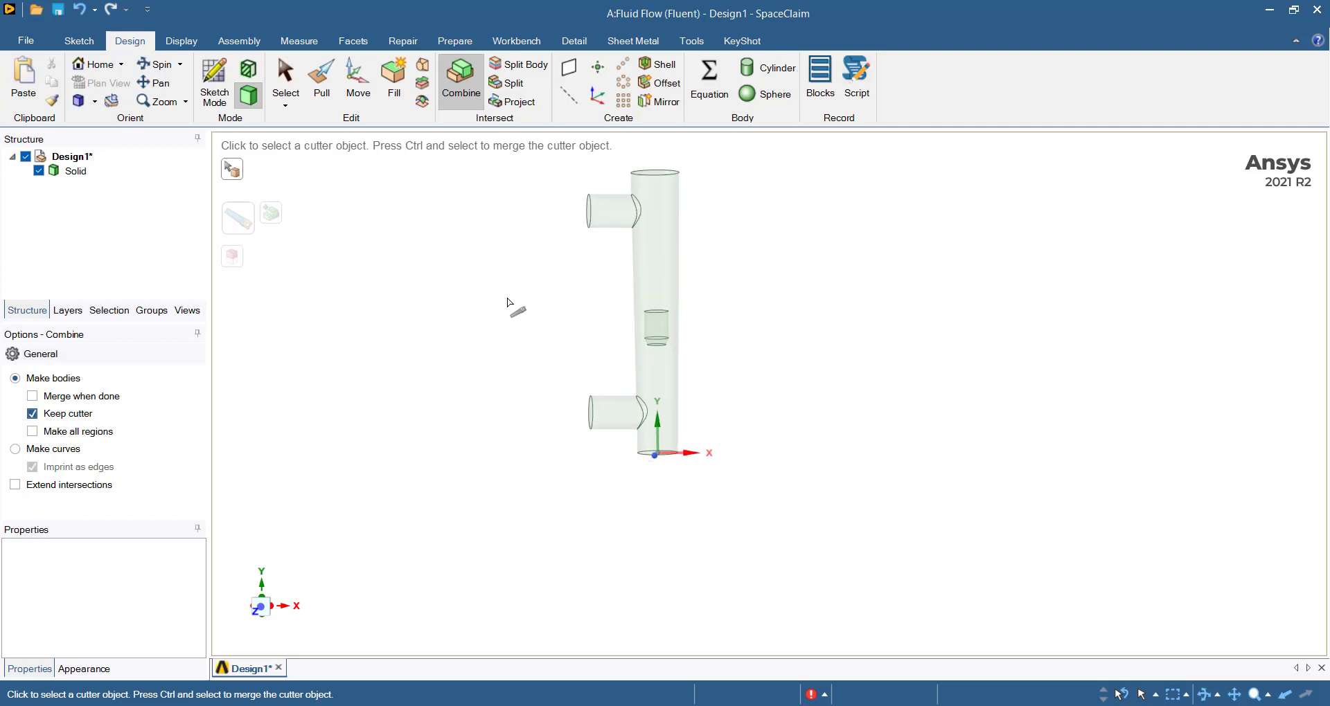
Switch to Workbench and open the Mesh cell of the Fluid Flow (Fluent) system
{"action": "key", "text": "ctrl"}
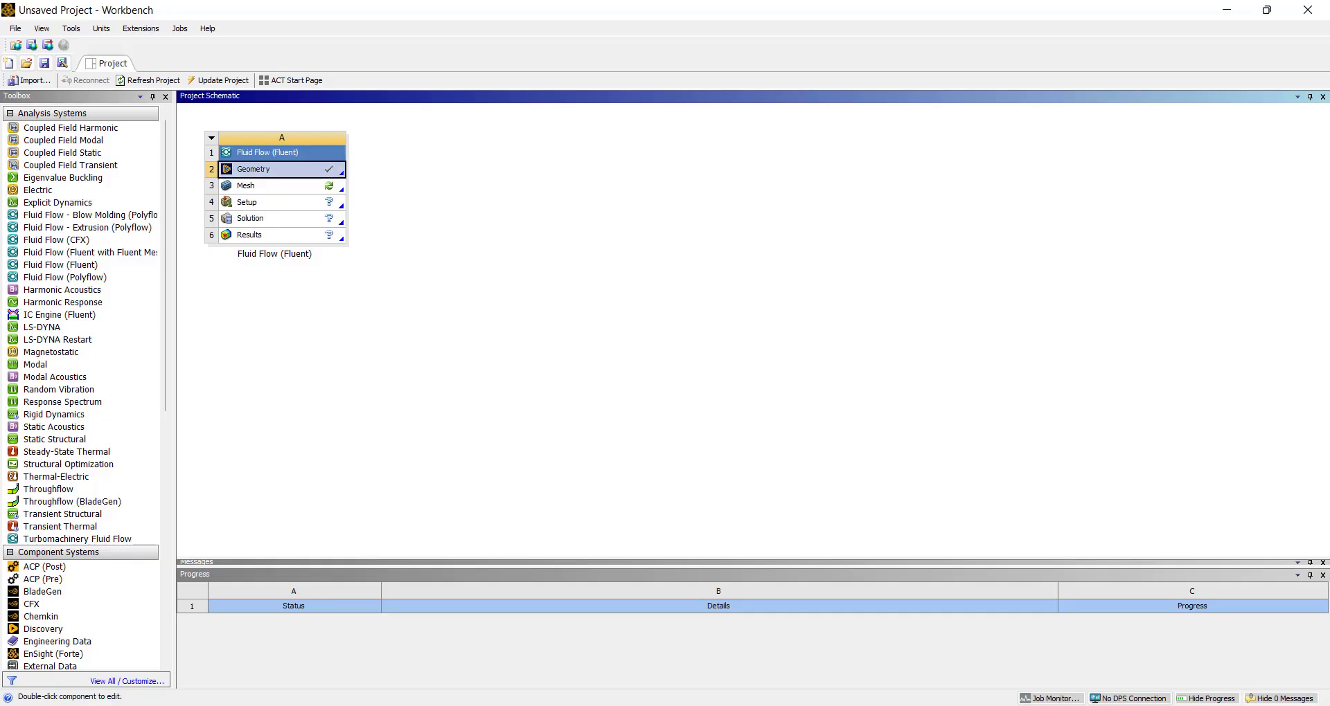
{"action": "left_click", "coordinate": [300, 187]}
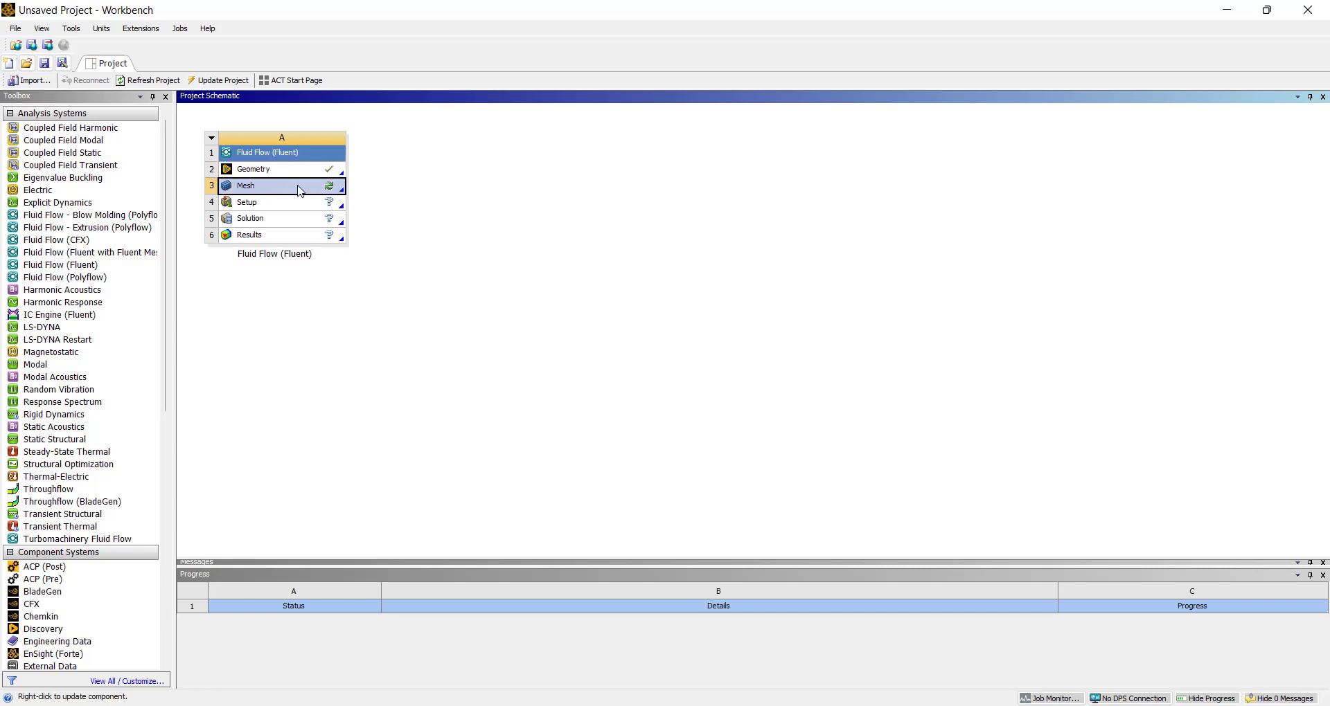
{"action": "double_click", "coordinate": [300, 190]}
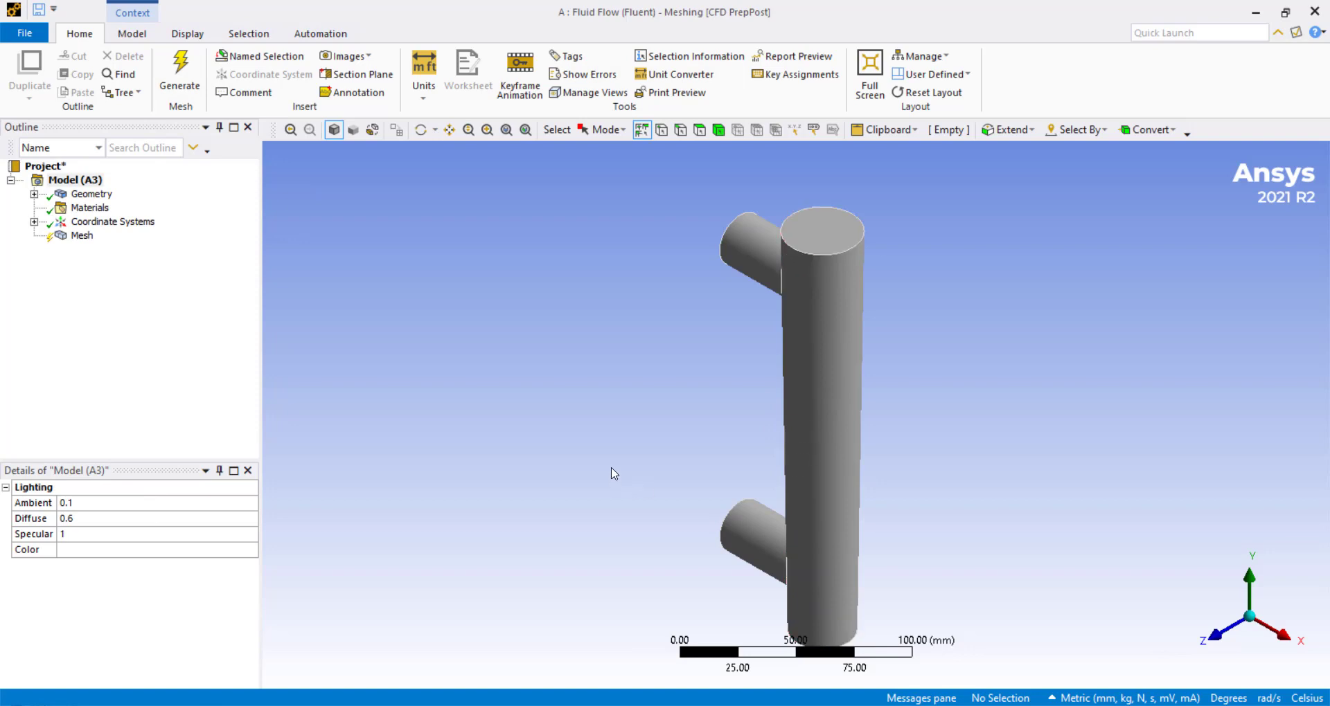
Set the global mesh element size to 3 mm and generate the mesh
{"action": "middle_click_drag", "start_coordinate": [612, 474], "coordinate": [624, 443]}
{"action": "scroll", "coordinate": [699, 566], "scroll_direction": "down", "scroll_amount": 1}
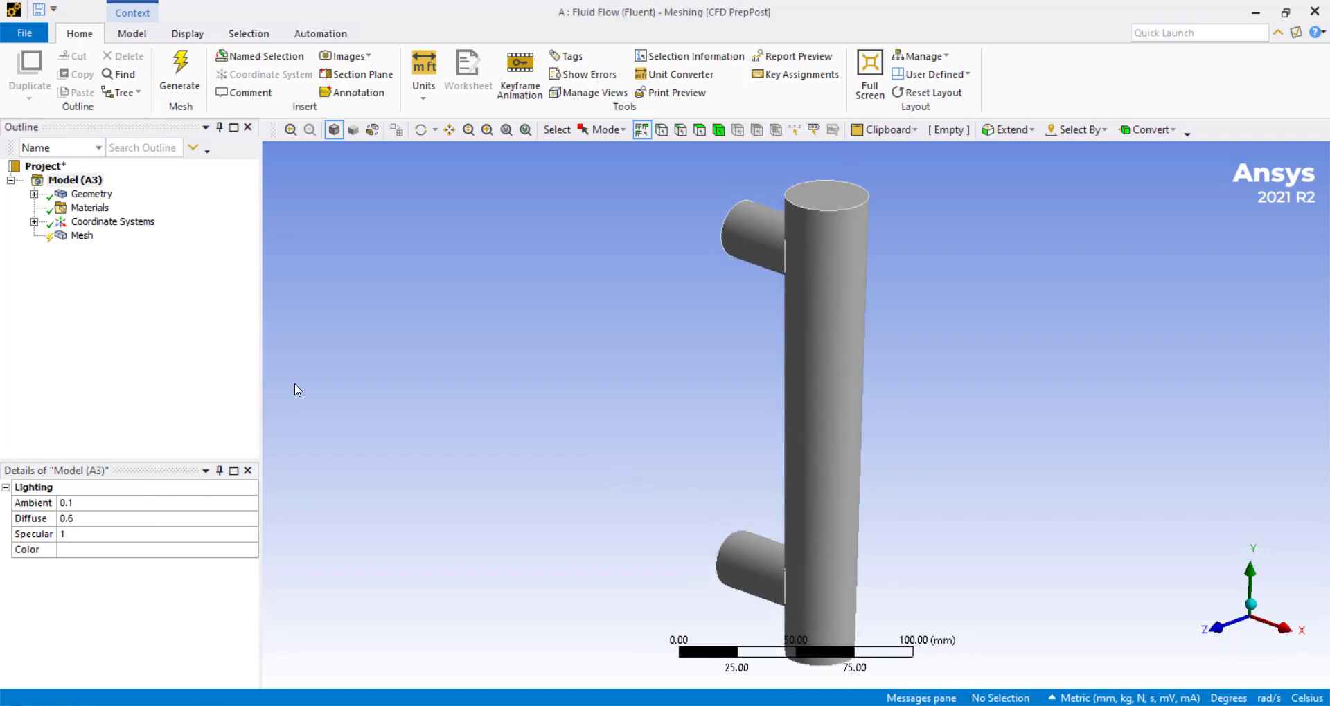
{"action": "left_click", "coordinate": [81, 236]}
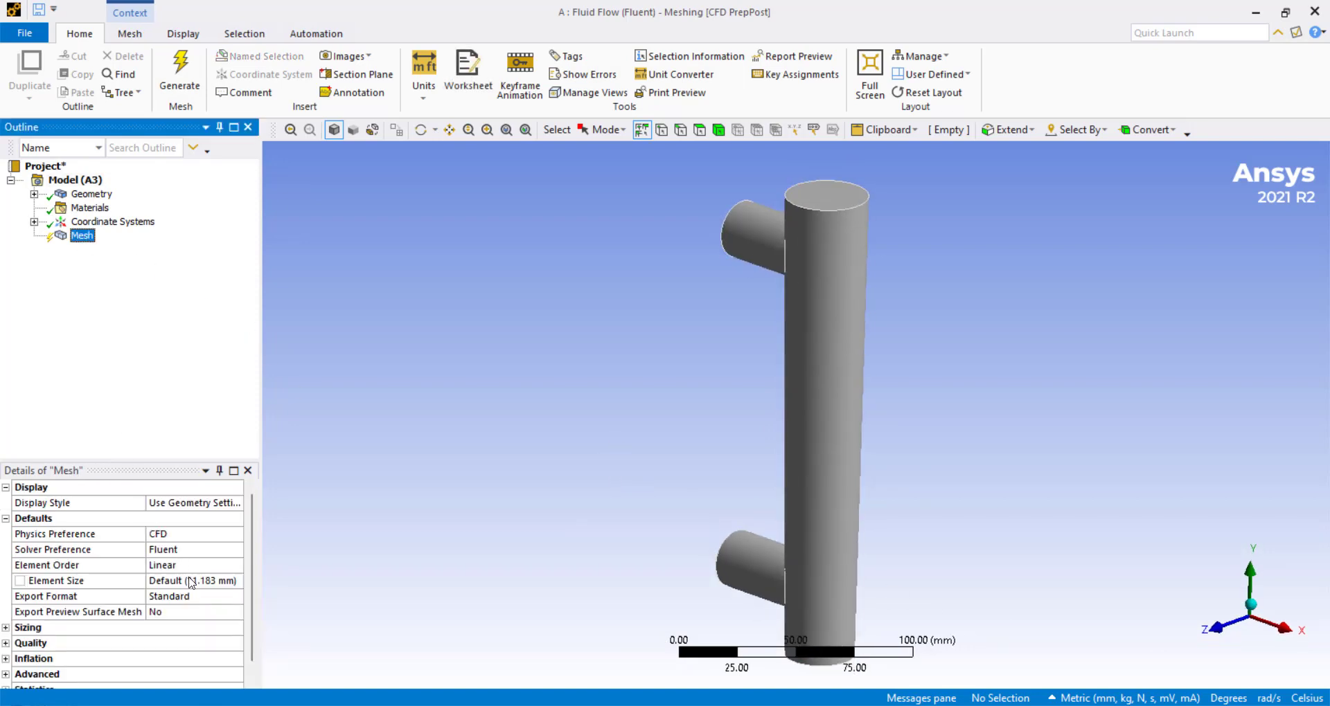
{"action": "left_click", "coordinate": [163, 582]}
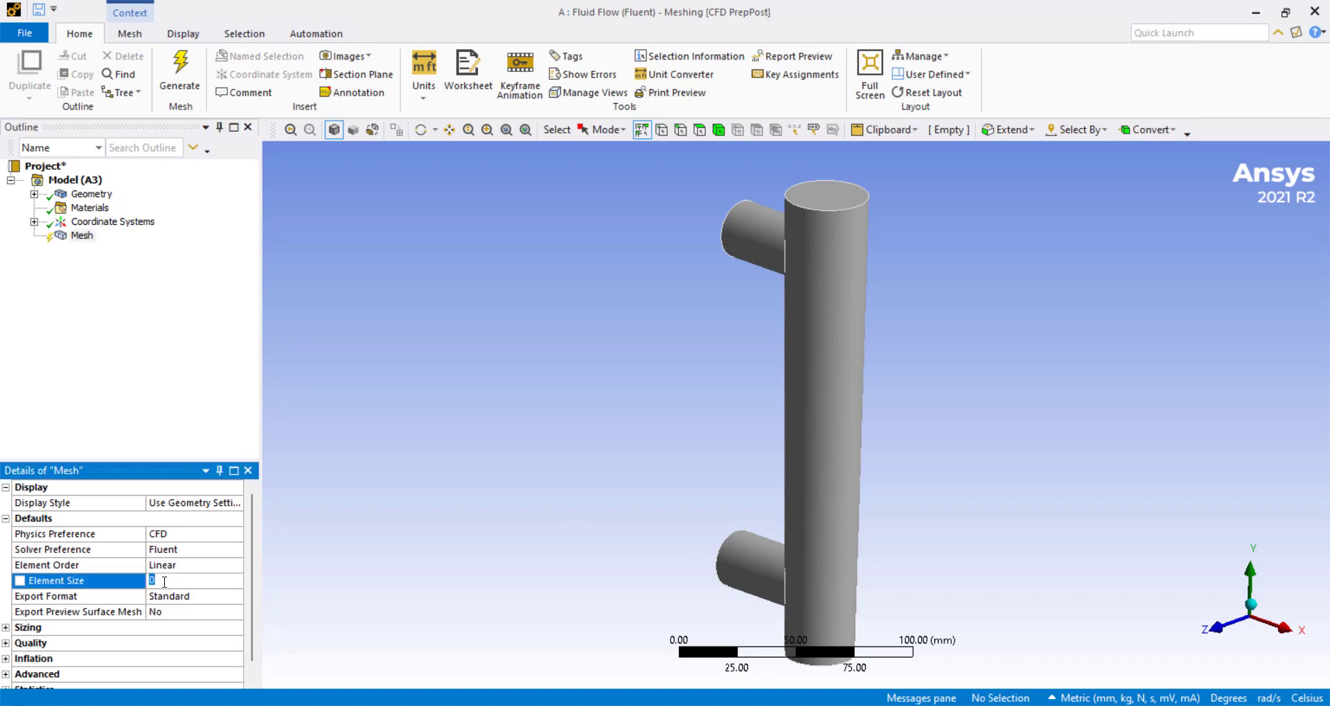
{"action": "left_click", "coordinate": [122, 430]}
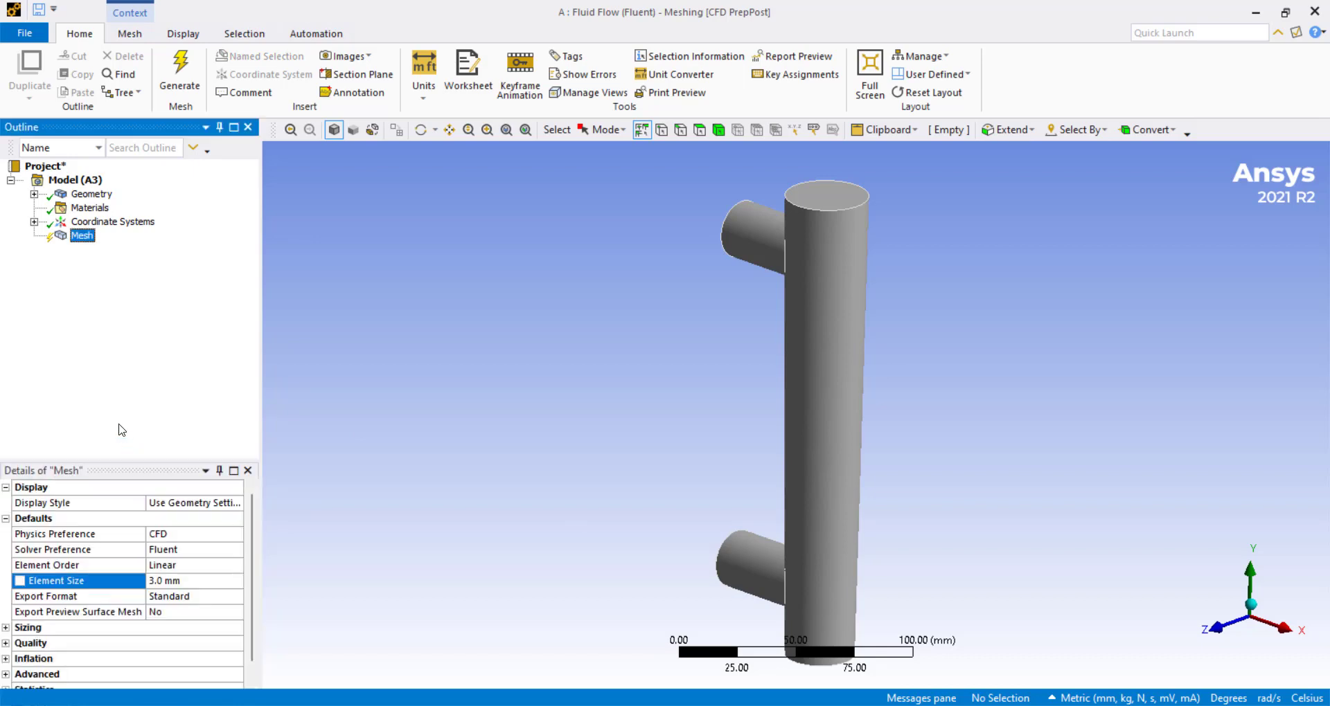
{"action": "left_click", "coordinate": [187, 88]}
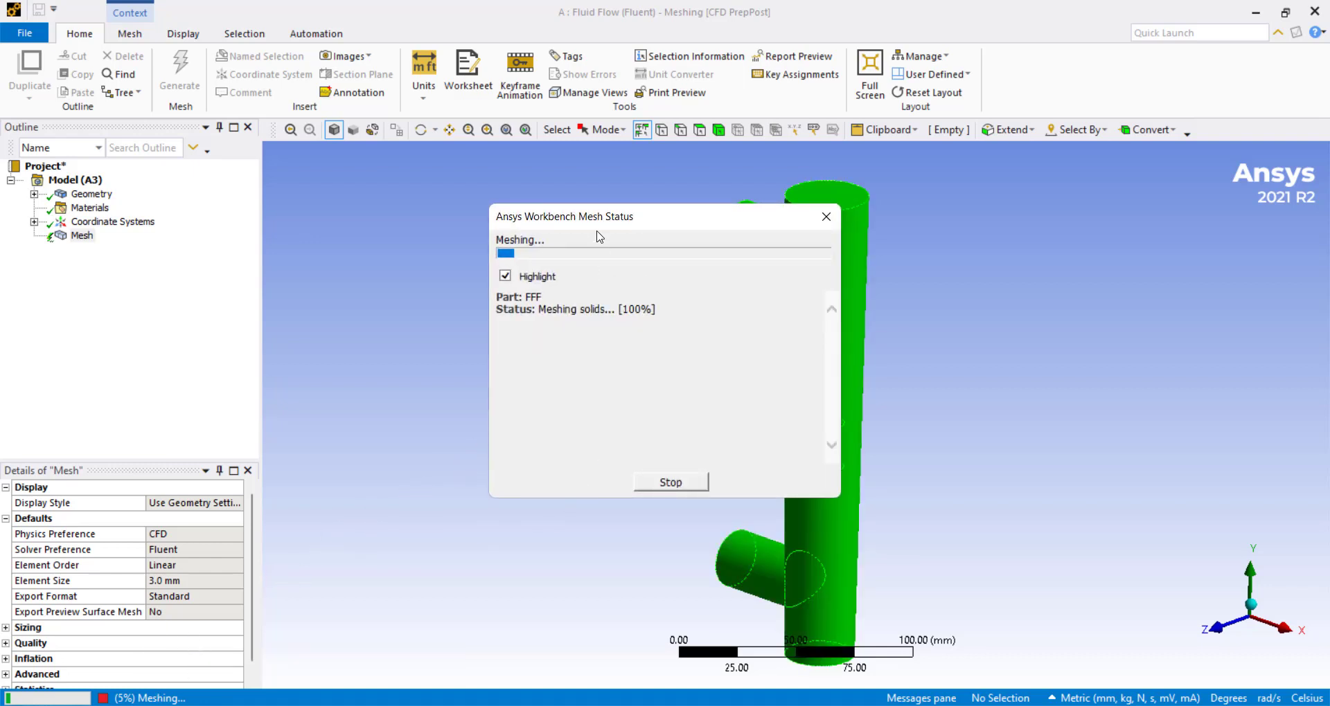
{"action": "left_click_drag", "start_coordinate": [594, 223], "coordinate": [415, 228]}
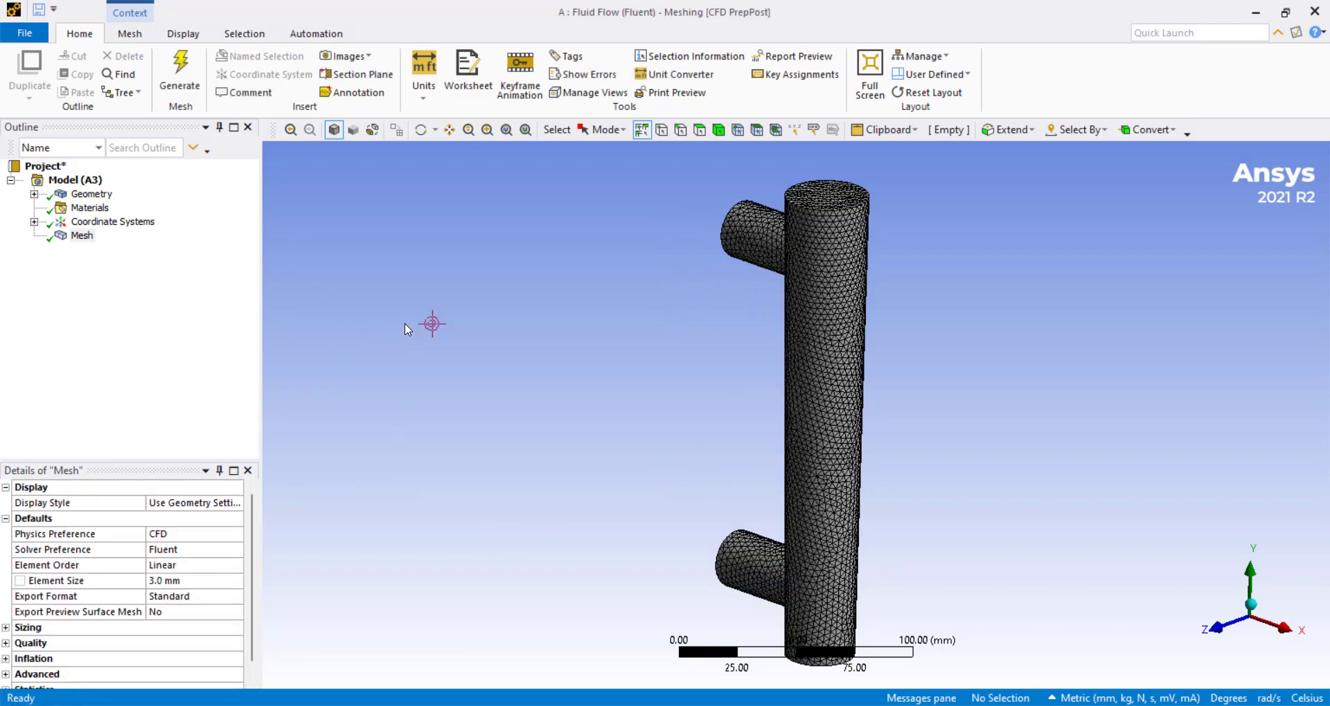
Cut the mesh lengthwise through the main tube and both branches with a section plane drawn while looking along the Y axis
{"action": "left_click", "coordinate": [1250, 566]}
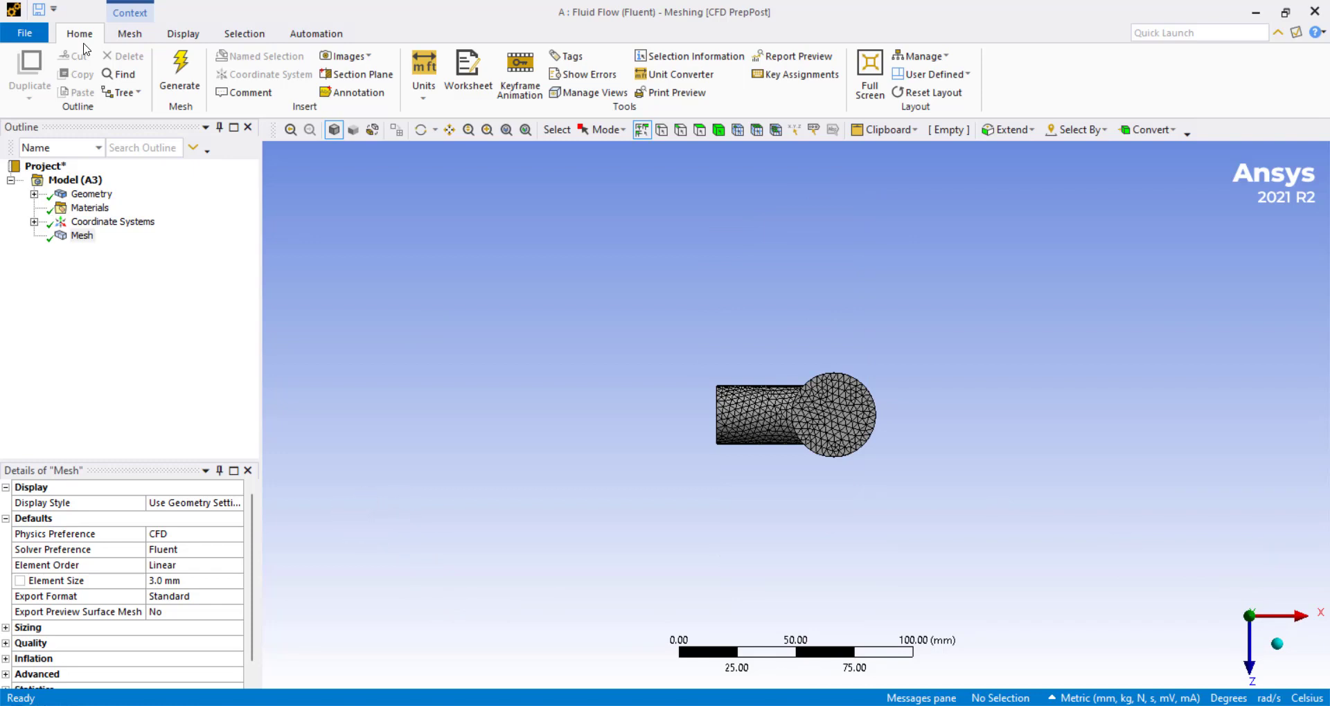
{"action": "left_click", "coordinate": [356, 75]}
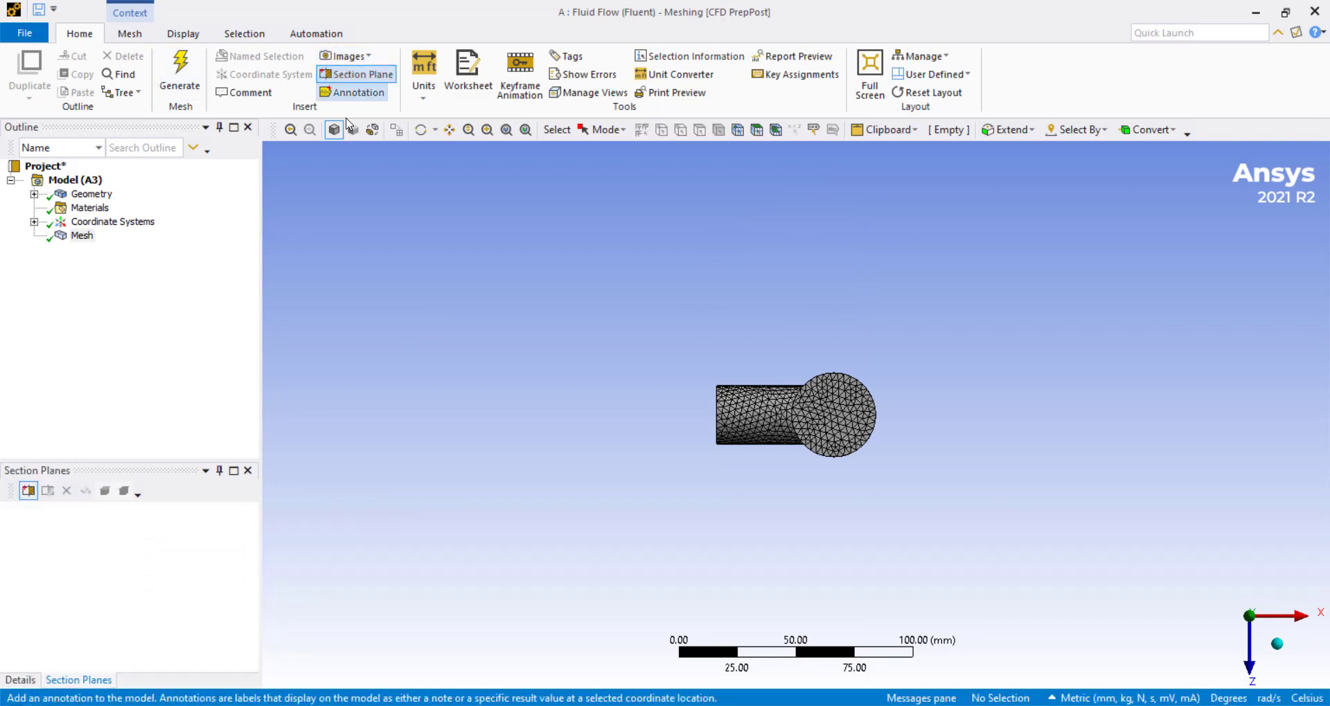
{"action": "left_click_drag", "start_coordinate": [918, 410], "coordinate": [634, 424]}
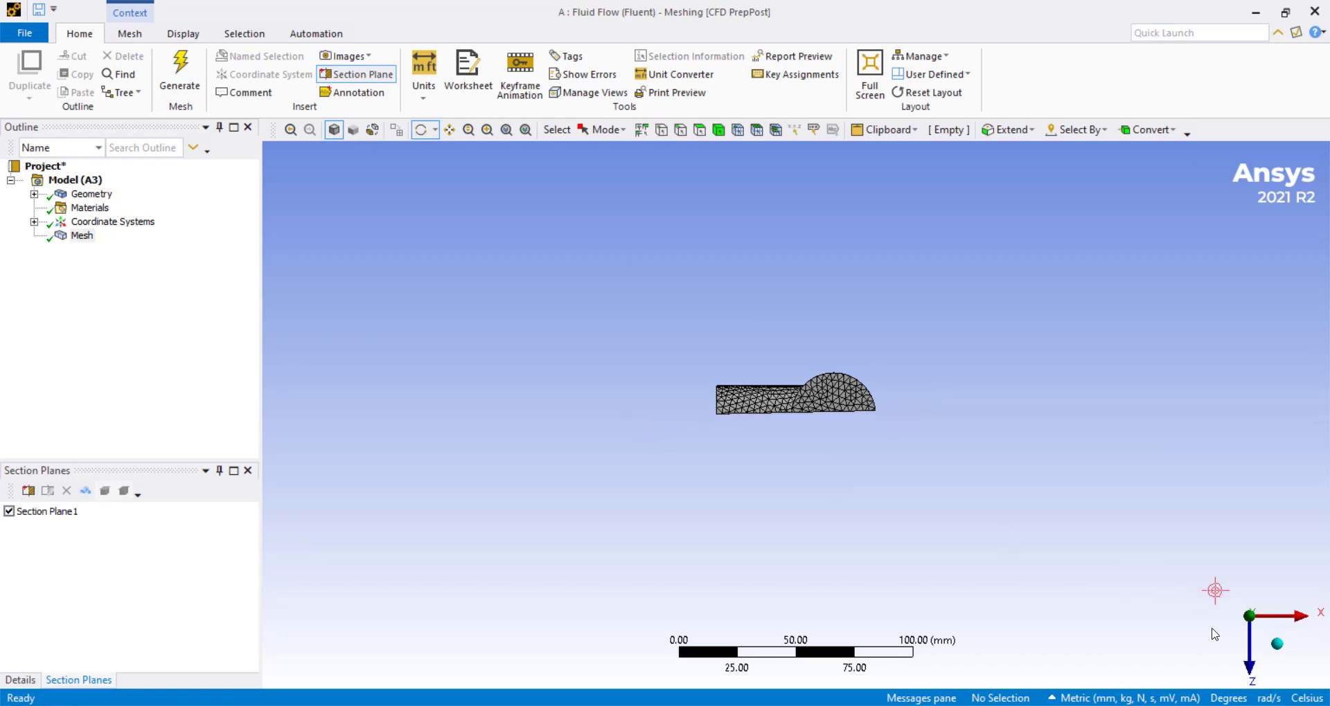
{"action": "left_click", "coordinate": [1279, 645]}
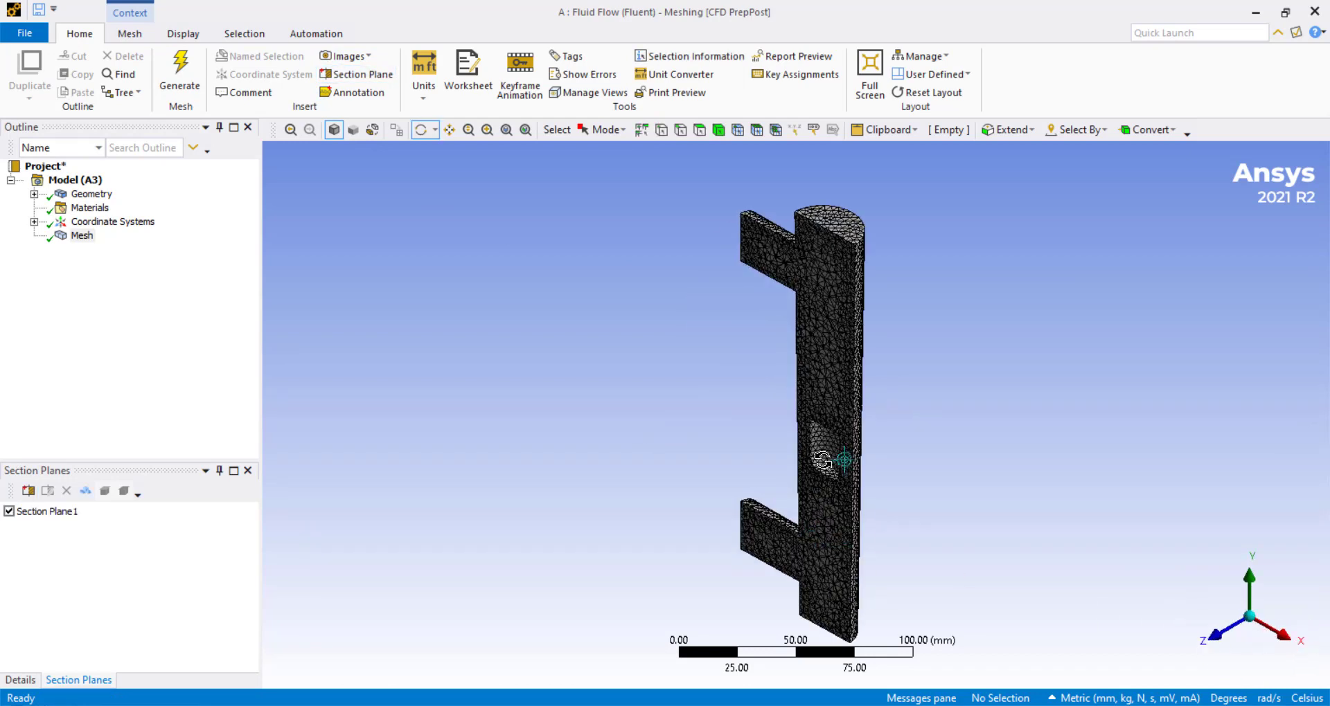
{"action": "left_click", "coordinate": [682, 131]}
{"action": "scroll", "coordinate": [756, 454], "scroll_direction": "up", "scroll_amount": 2}
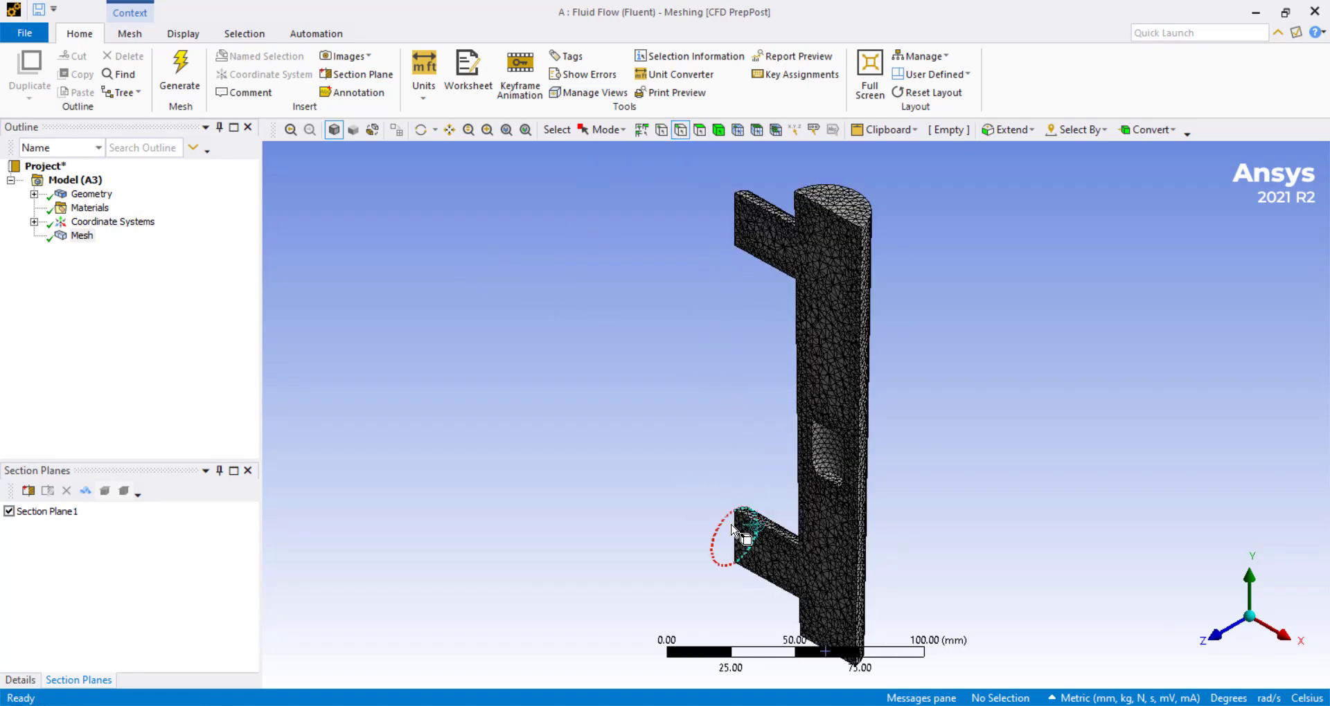
{"action": "scroll", "coordinate": [733, 532], "scroll_direction": "up", "scroll_amount": 5}
{"action": "middle_click_drag", "start_coordinate": [807, 455], "coordinate": [948, 436]}
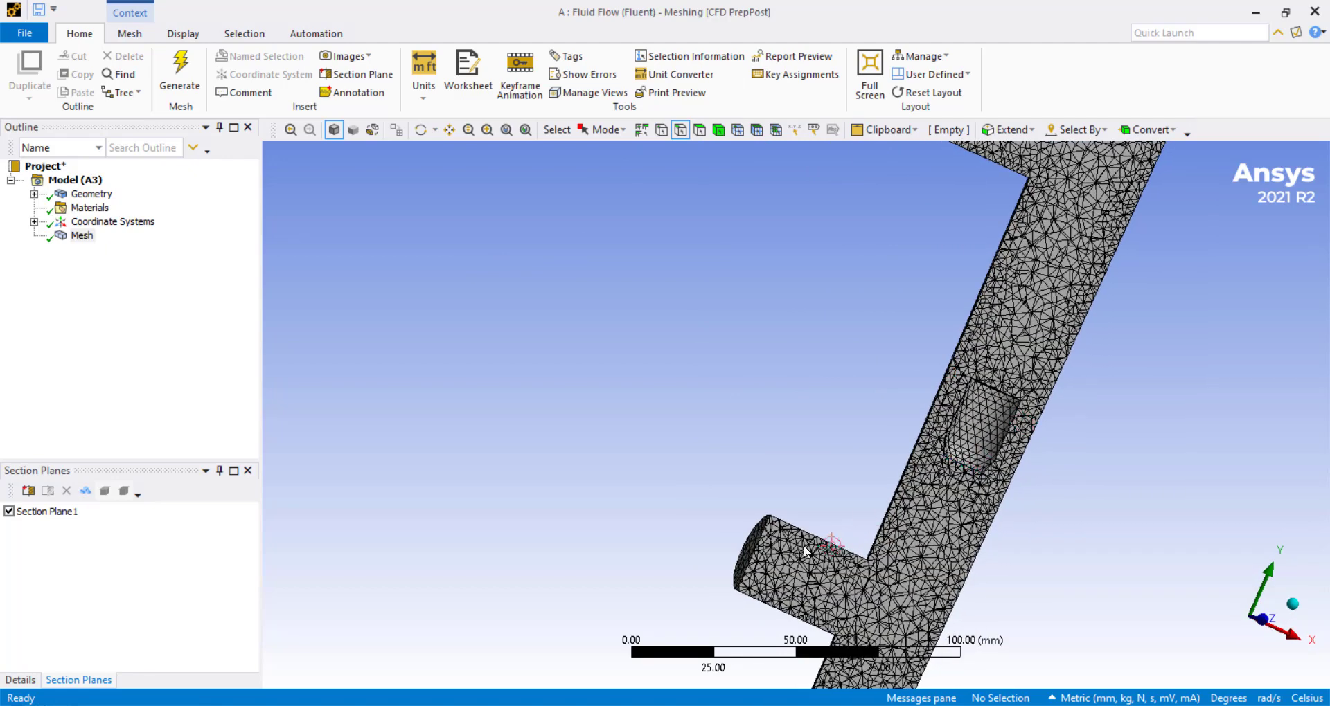
{"action": "left_click", "coordinate": [748, 558]}
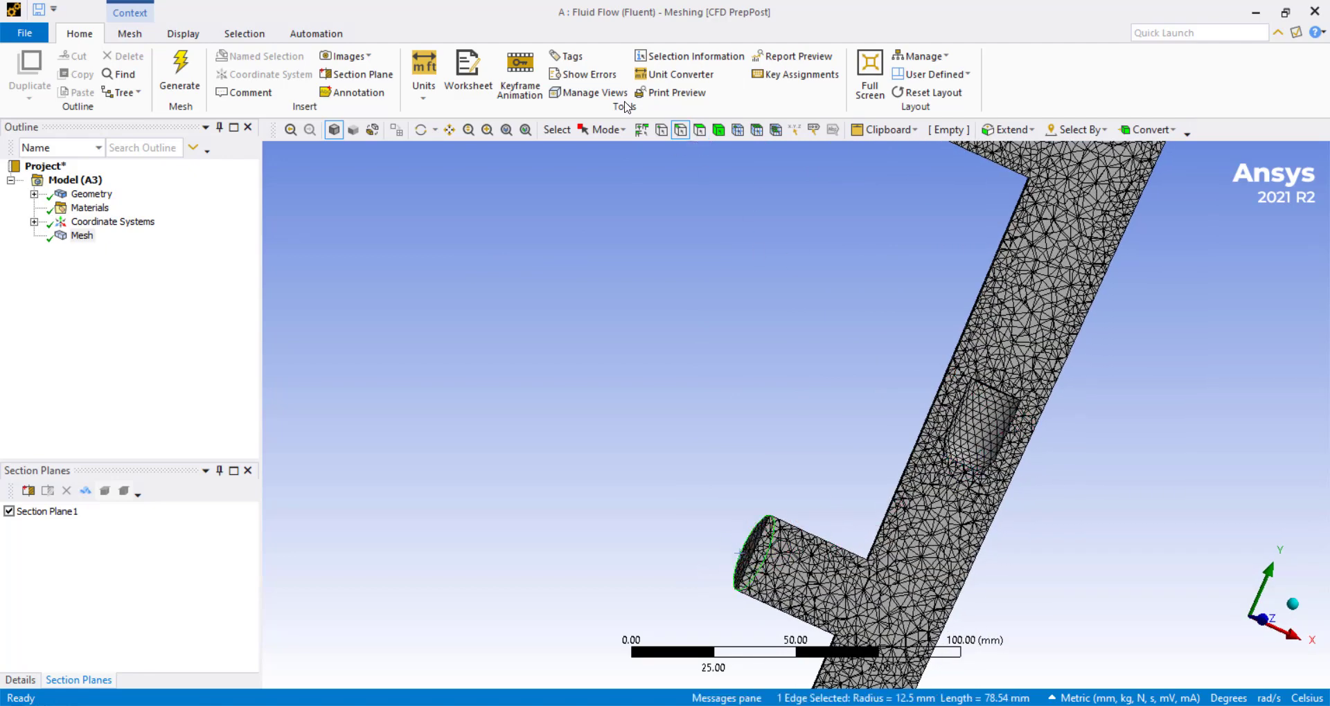
Switch to face selection and pick the cylindrical wall of the small internal cavity in the sectioned mesh
{"action": "left_click", "coordinate": [698, 131]}
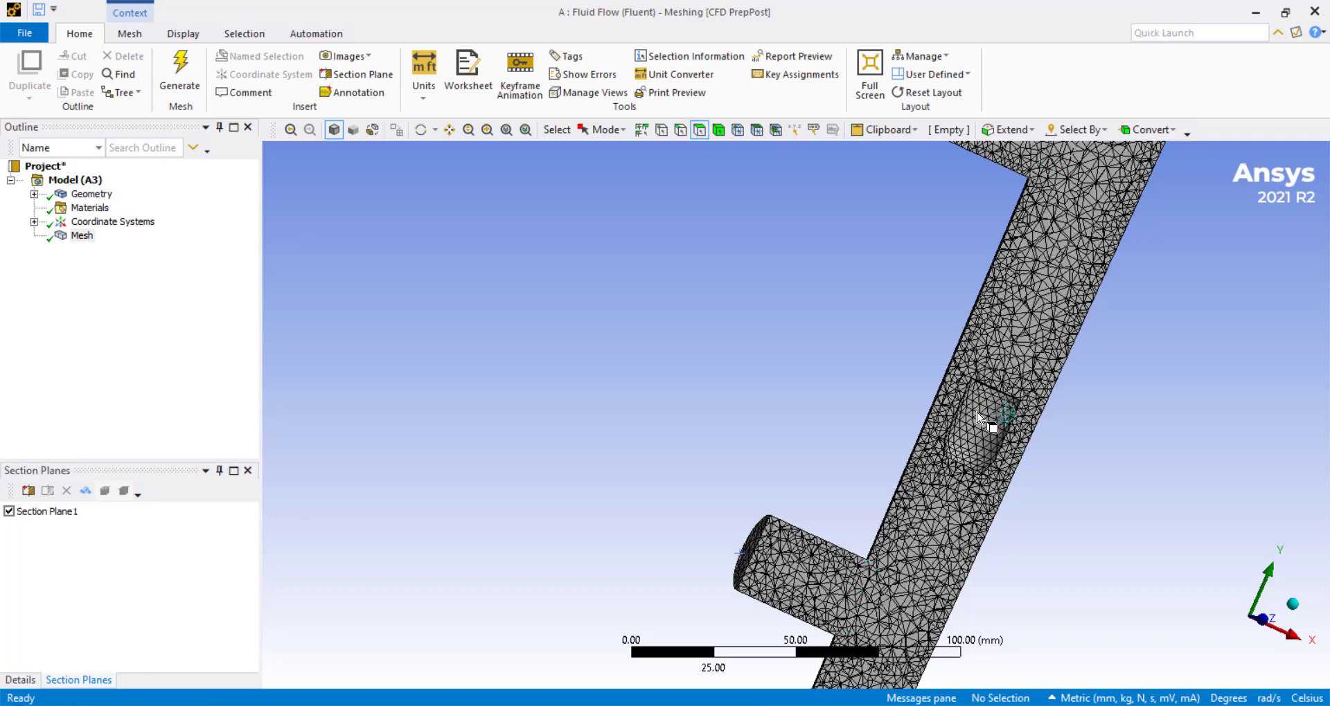
{"action": "middle_click_drag", "start_coordinate": [978, 417], "coordinate": [1018, 433]}
{"action": "left_click", "coordinate": [1011, 425]}
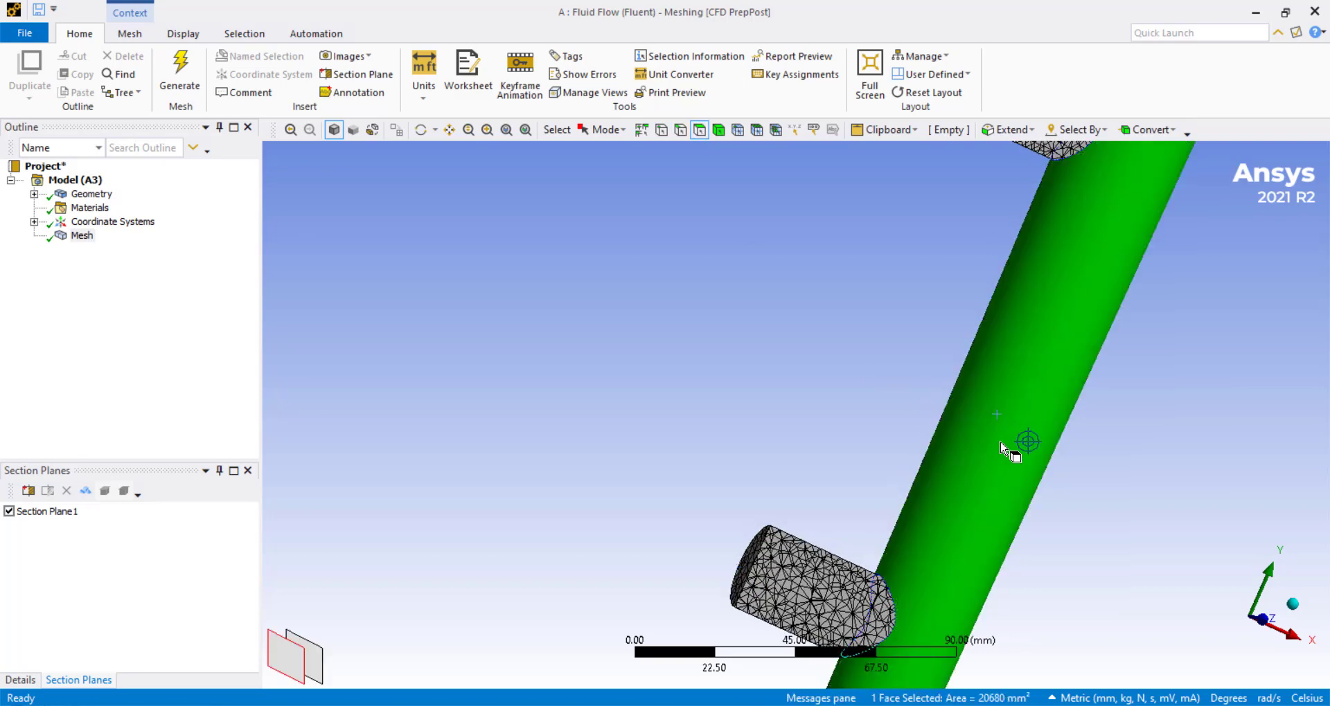
{"action": "left_click", "coordinate": [911, 467]}
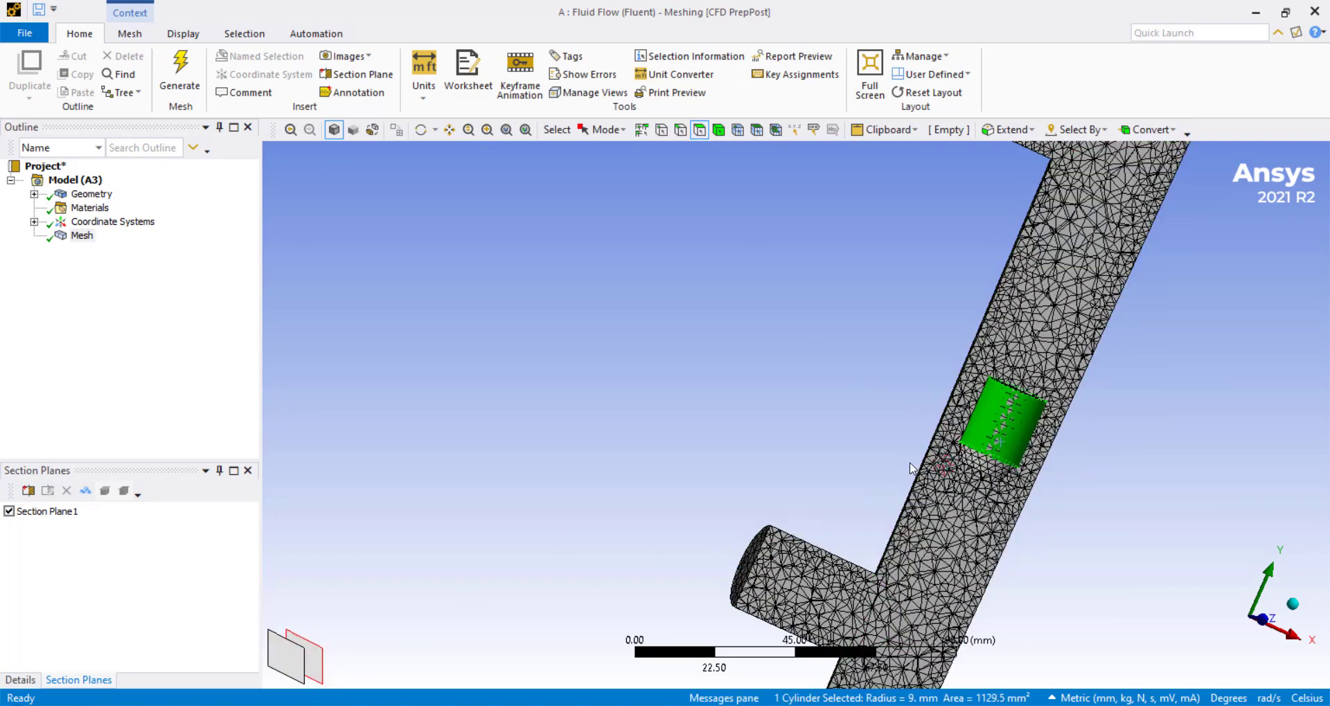
Select the upper end face and the chamfered face of the internal cavity together, choosing them from behind the outer wall
{"action": "middle_click_drag", "start_coordinate": [1004, 371], "coordinate": [900, 466], "text": "ctrl"}
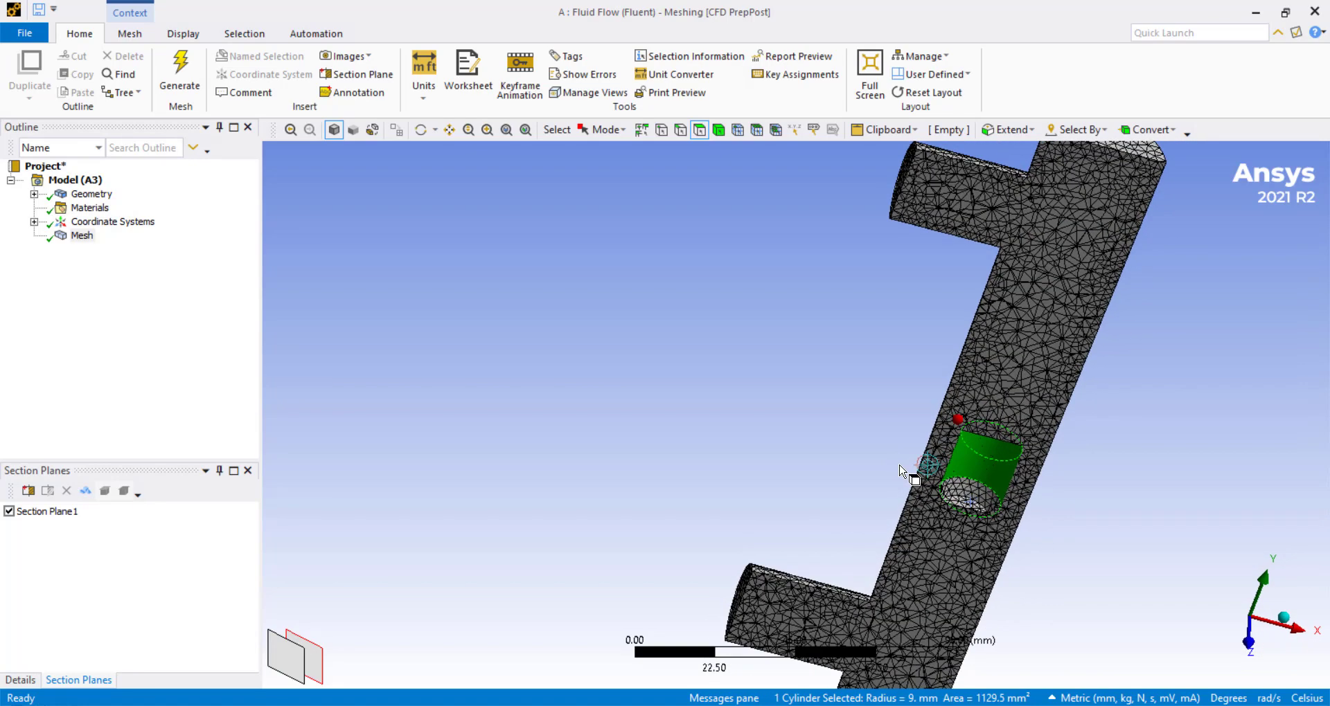
{"action": "left_click", "coordinate": [981, 442], "text": "ctrl"}
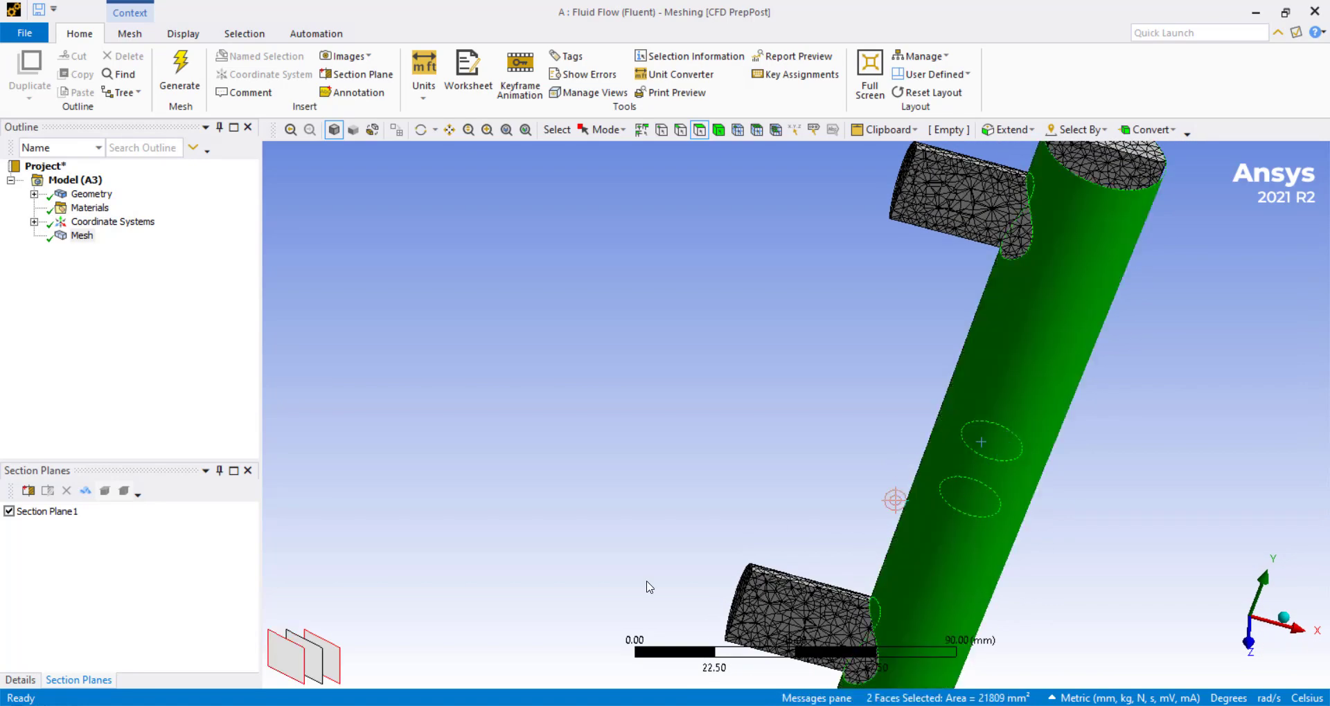
{"action": "left_click", "coordinate": [309, 663]}
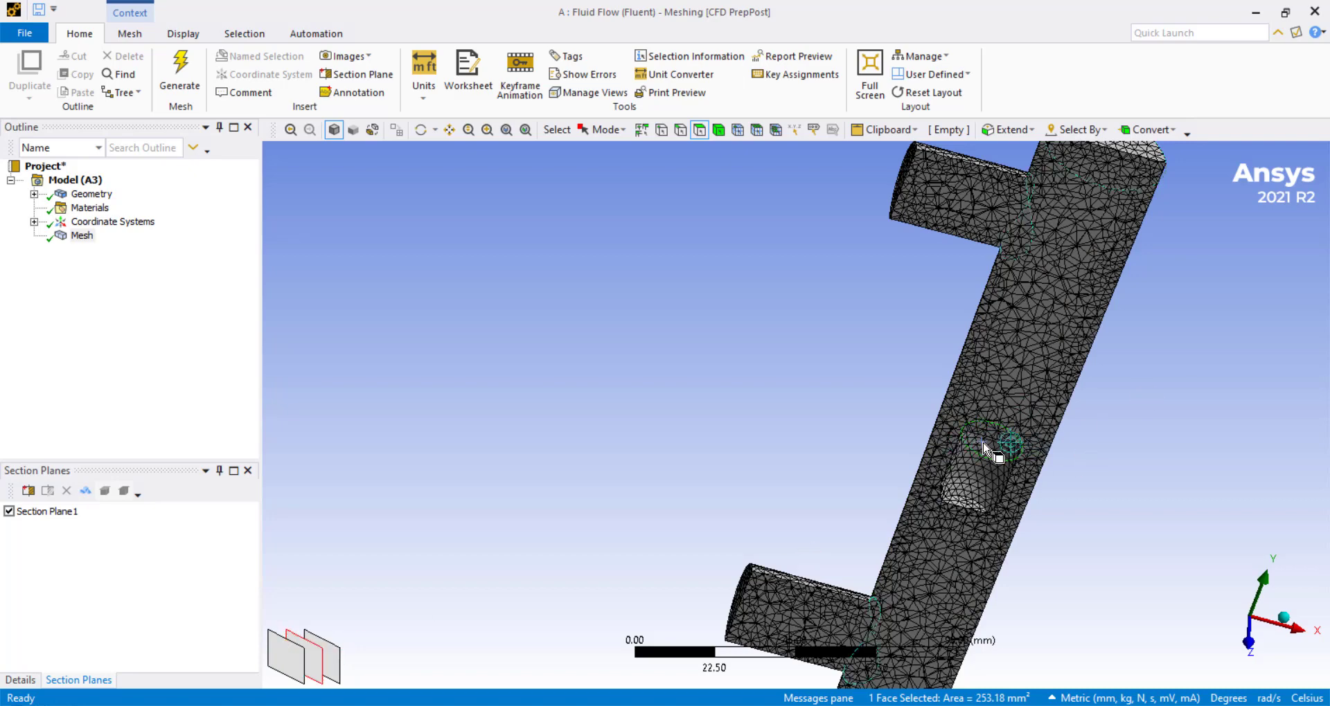
{"action": "scroll", "coordinate": [1111, 481], "scroll_direction": "down", "scroll_amount": 3}
{"action": "scroll", "coordinate": [1101, 479], "scroll_direction": "up", "scroll_amount": 5}
{"action": "middle_click_drag", "start_coordinate": [1091, 481], "coordinate": [1036, 300], "text": "ctrl"}
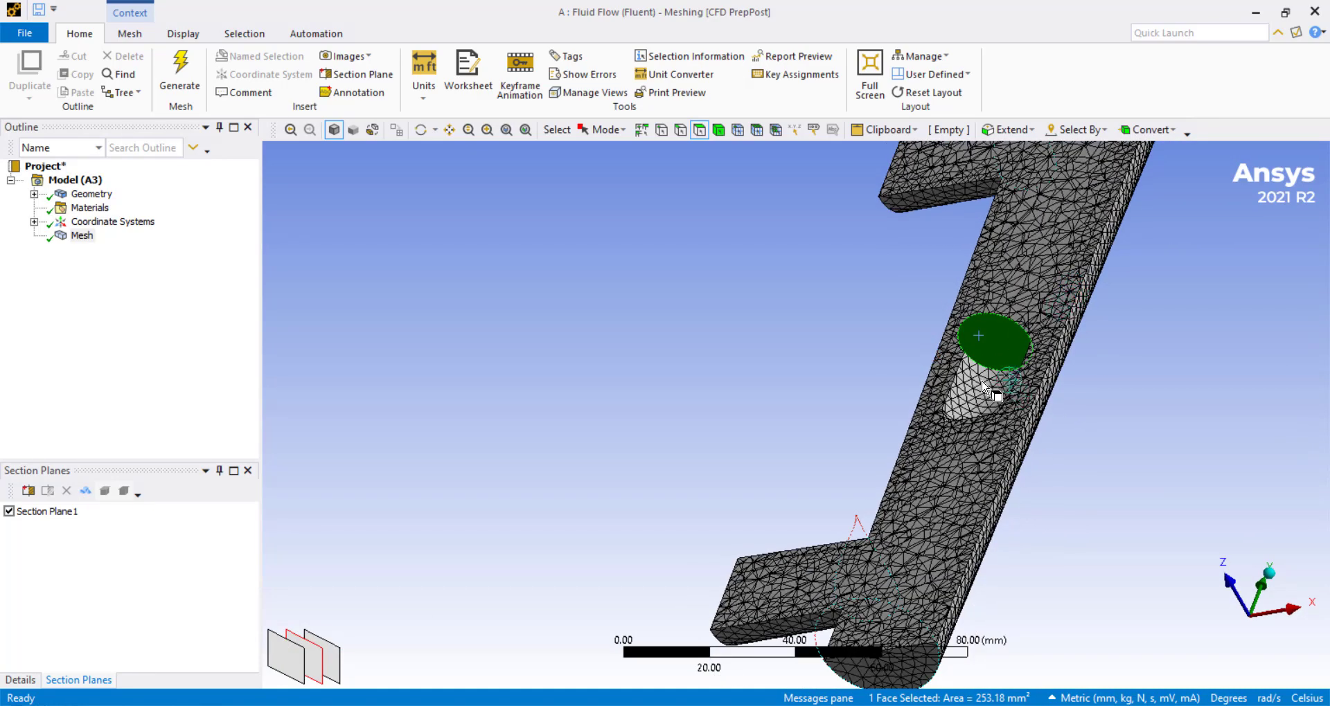
{"action": "left_click", "coordinate": [976, 391], "text": "ctrl"}
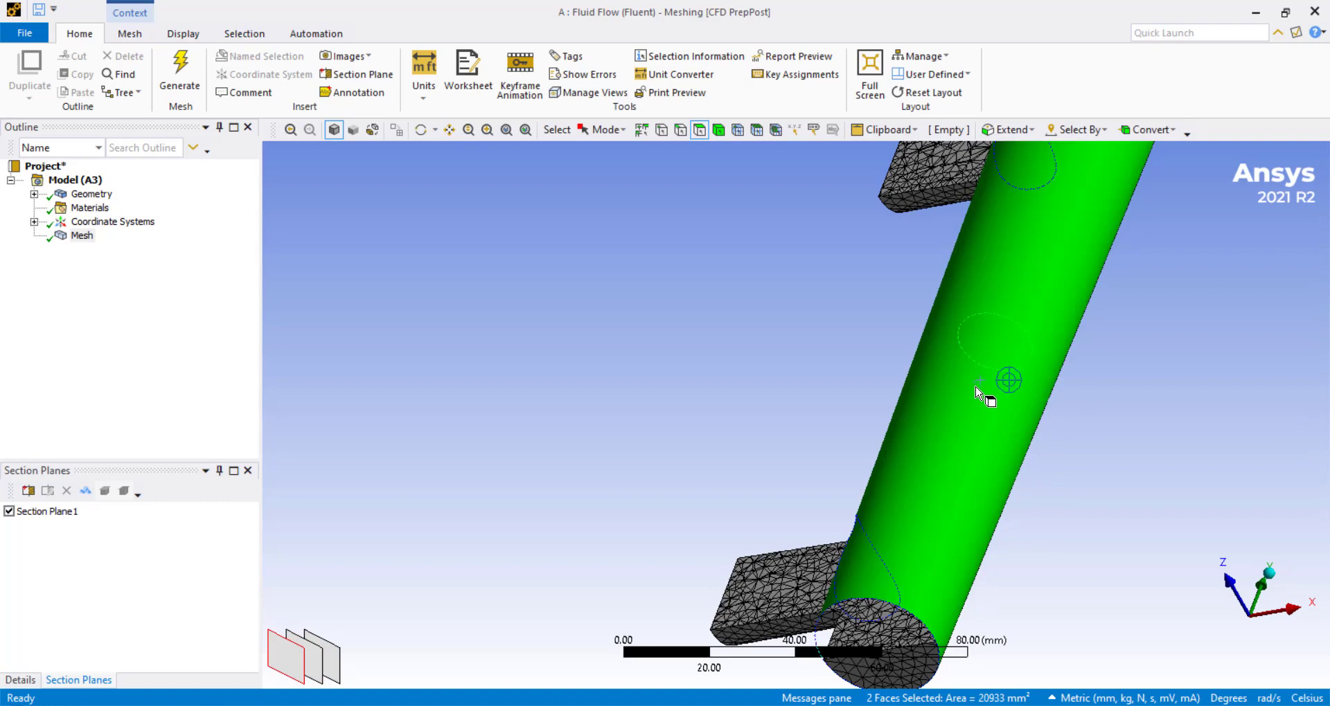
{"action": "left_click", "coordinate": [298, 672], "text": "ctrl"}
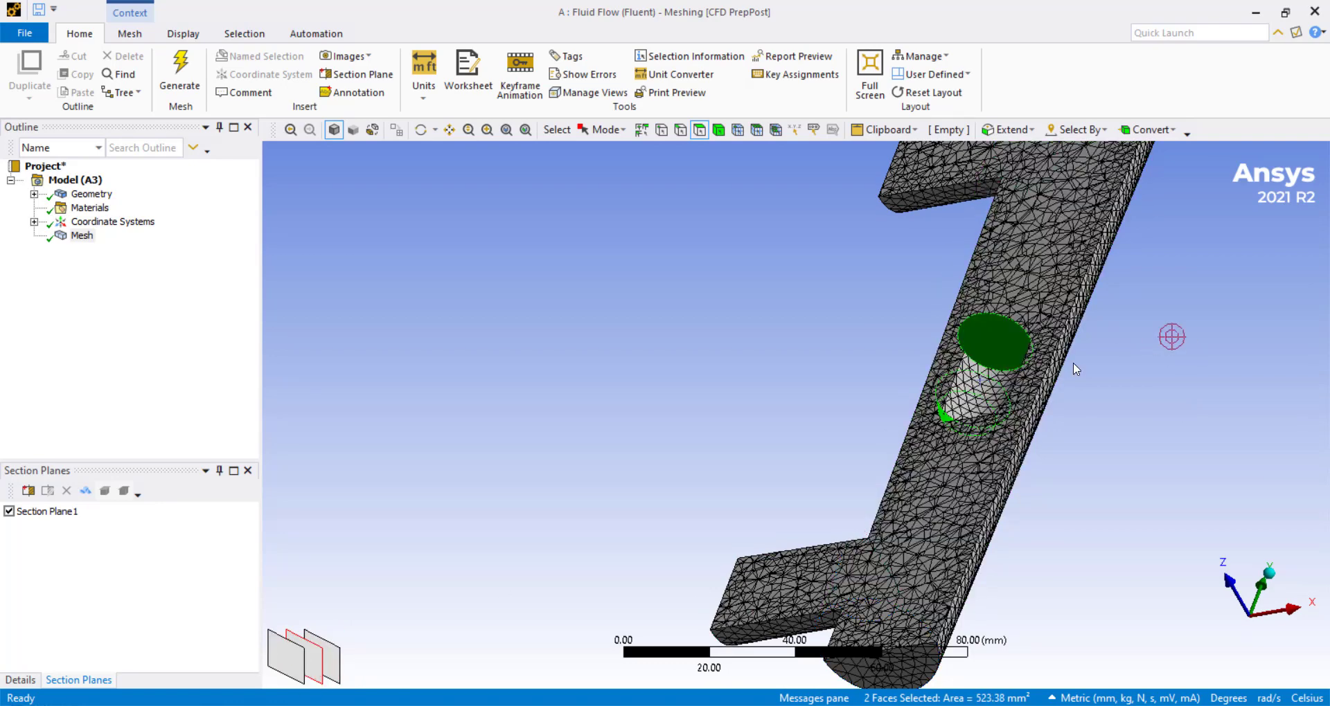
Try to add the cavity's remaining faces to the selection, and clear the whole selection
{"action": "middle_click_drag", "start_coordinate": [962, 391], "coordinate": [1032, 451]}
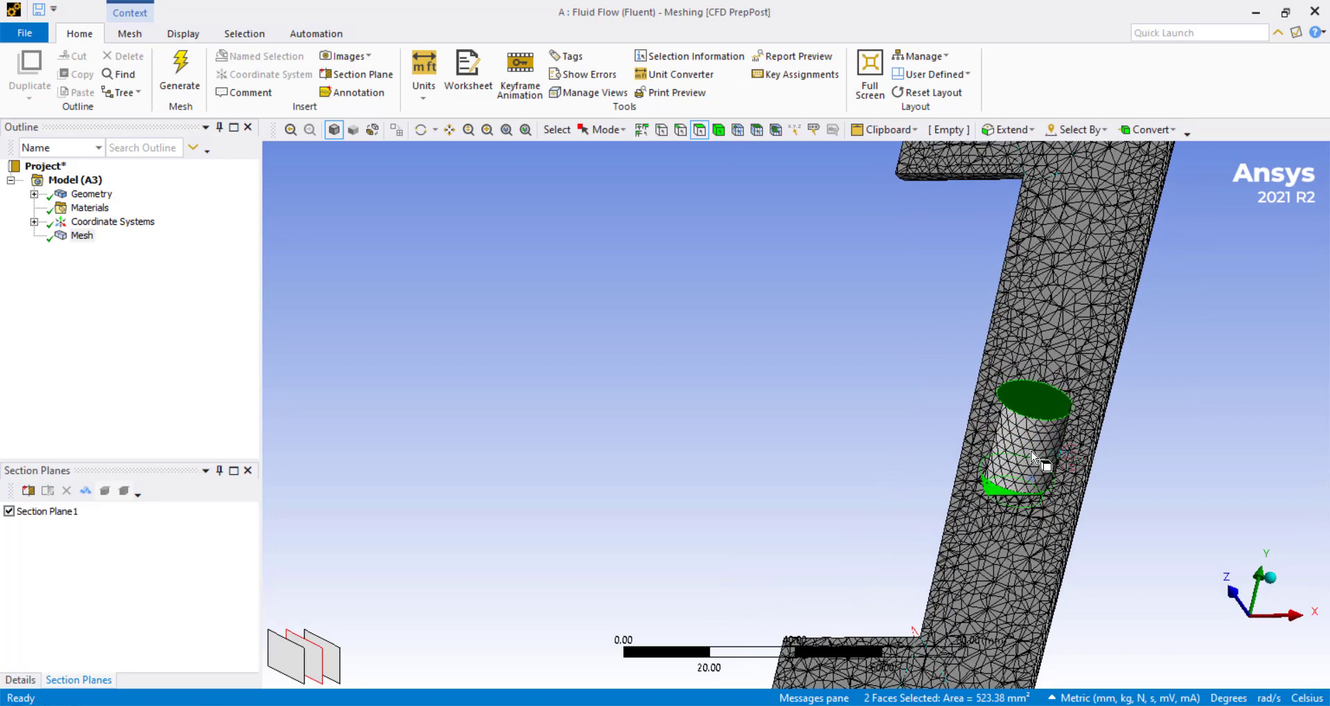
{"action": "left_click", "coordinate": [1026, 444], "text": "ctrl"}
{"action": "left_click", "coordinate": [1018, 488], "text": "ctrl"}
{"action": "left_click", "coordinate": [1015, 504], "text": "ctrl"}
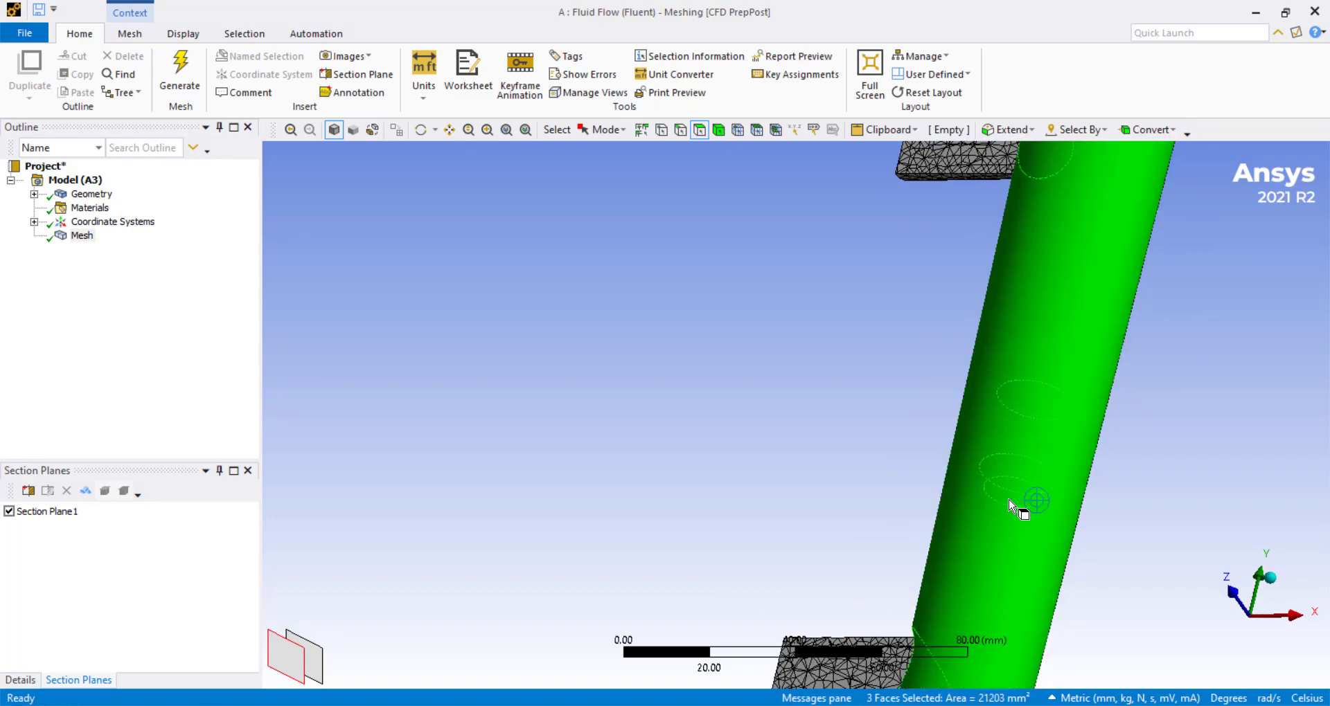
{"action": "left_click", "coordinate": [1019, 455], "text": "ctrl"}
{"action": "left_click", "coordinate": [1045, 410]}
{"action": "left_click", "coordinate": [877, 466]}
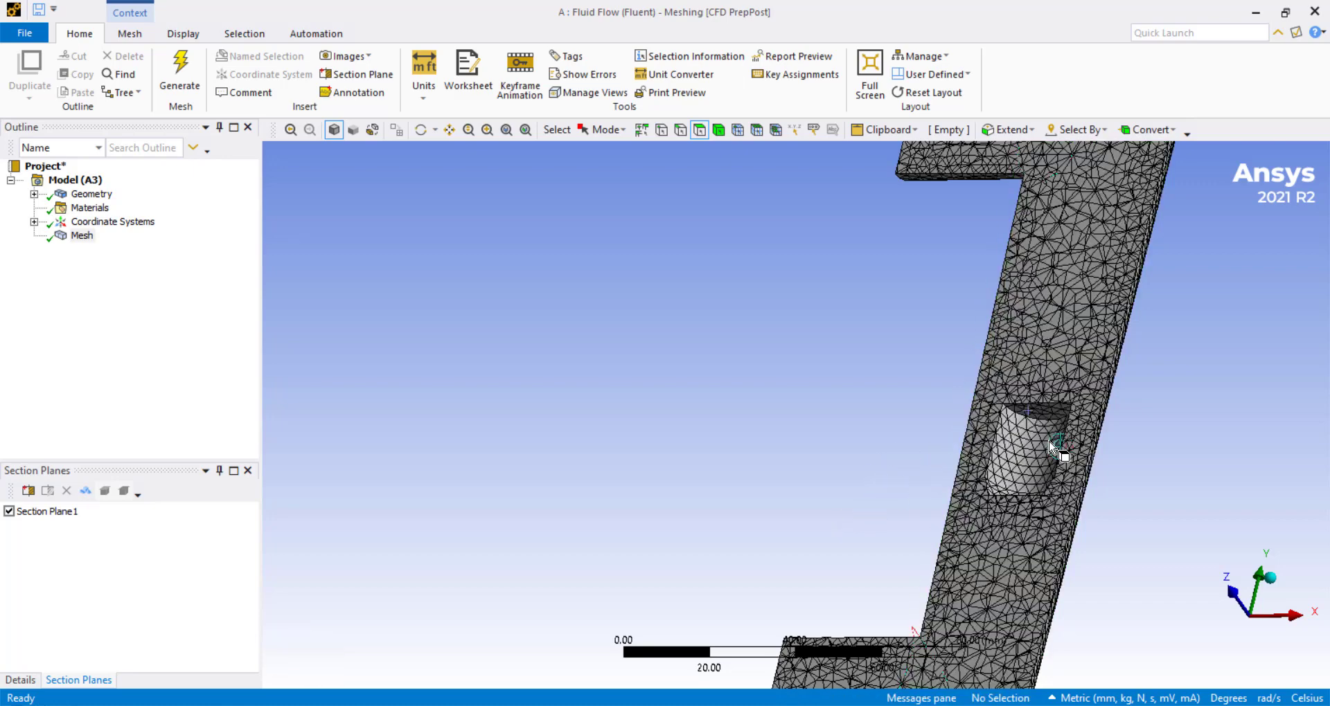
{"action": "left_click", "coordinate": [1014, 435]}
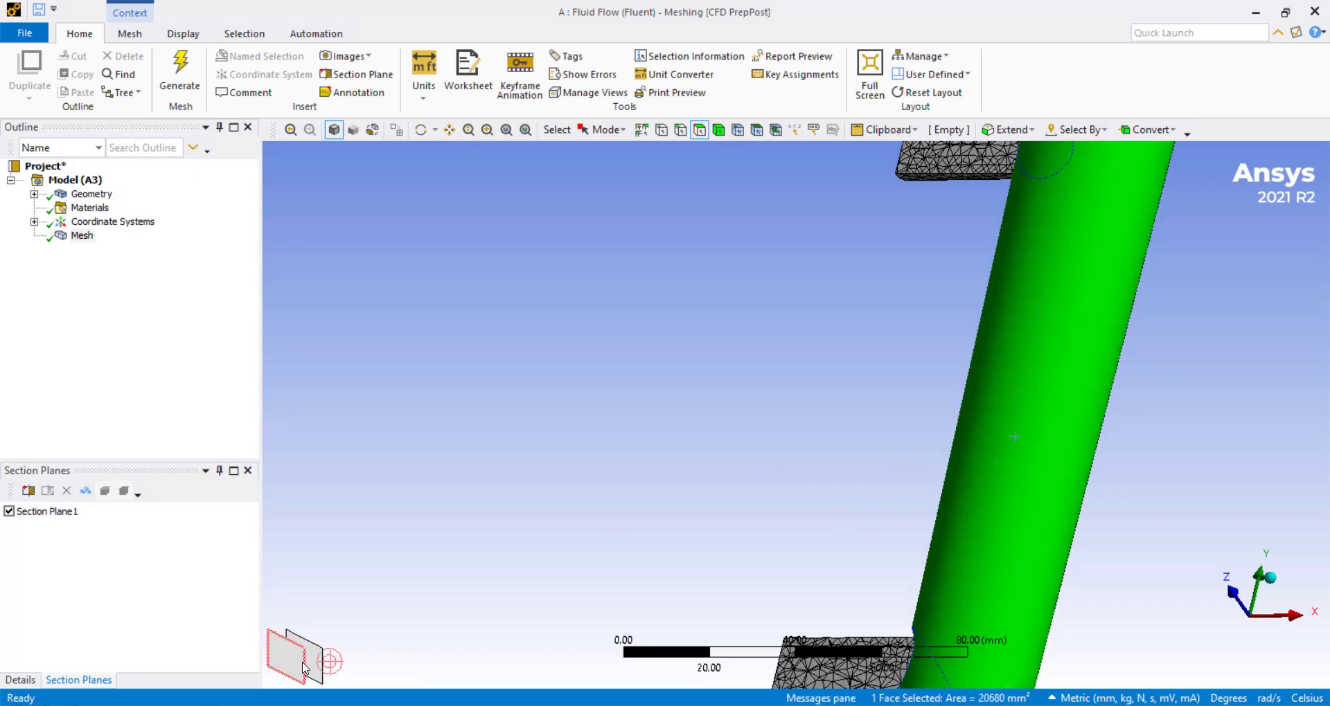
{"action": "left_click", "coordinate": [311, 657]}
{"action": "left_click", "coordinate": [1022, 398]}
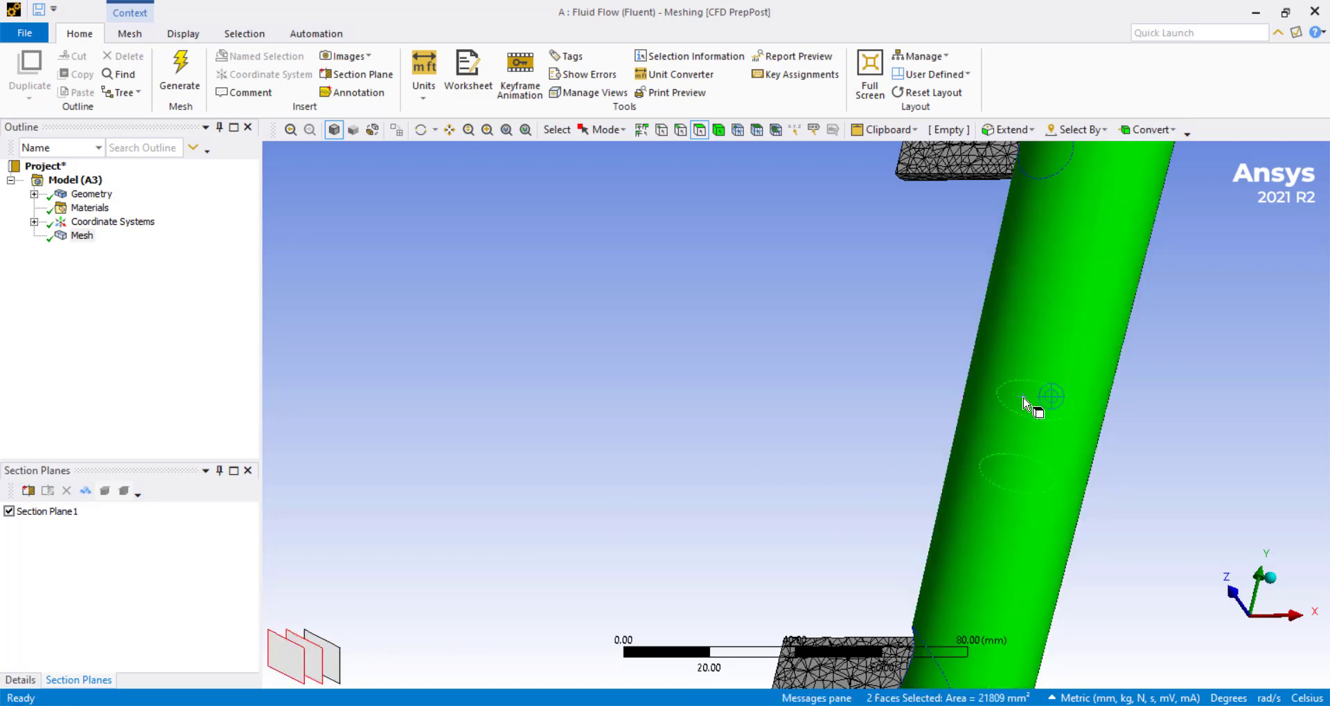
{"action": "left_click", "coordinate": [626, 575]}
Select the internal cavity's cylindrical wall together with its upper end face, choosing them from behind the outer wall
{"action": "left_click", "coordinate": [1028, 419]}
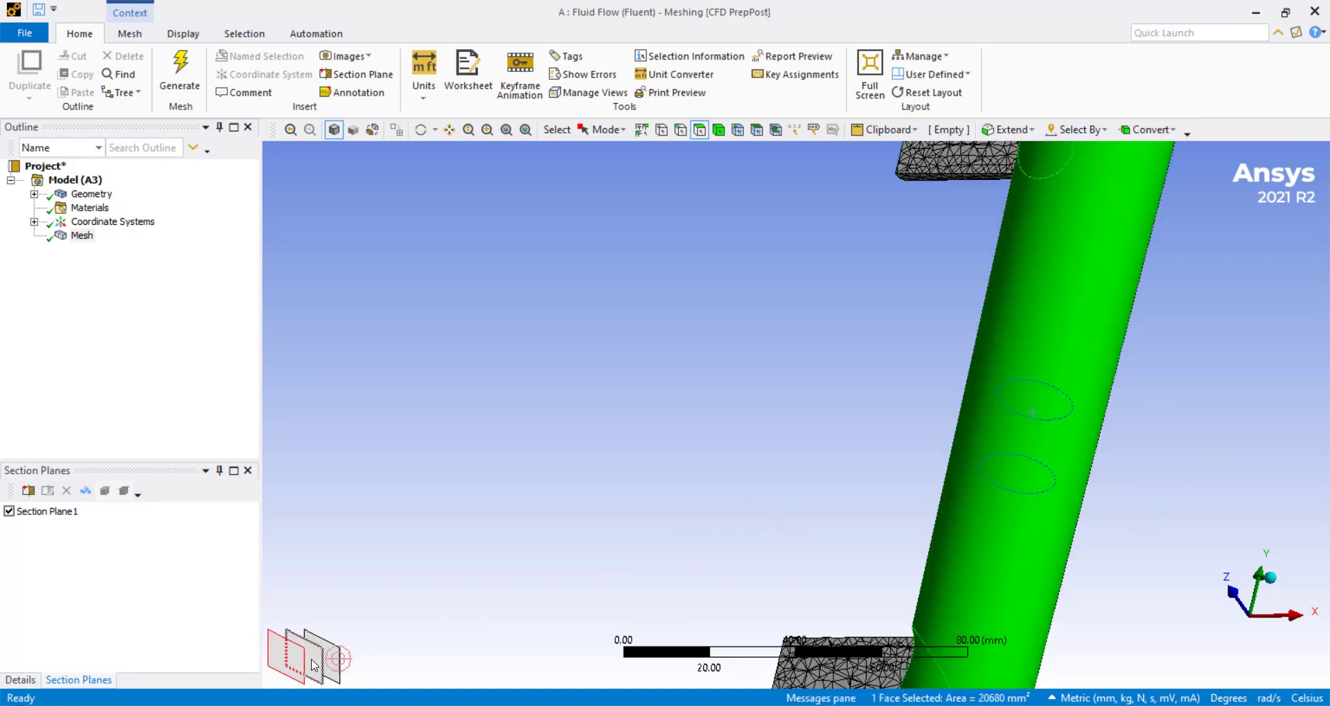
{"action": "left_click", "coordinate": [332, 654]}
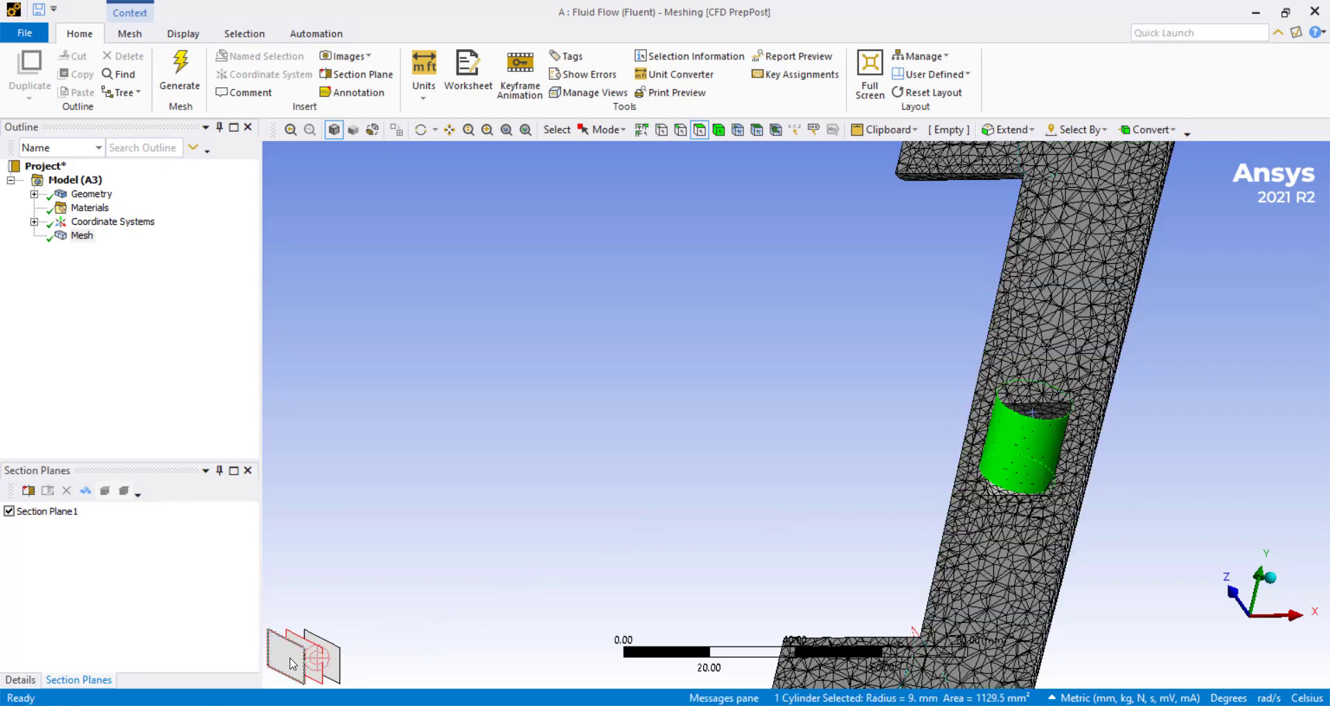
{"action": "left_click", "coordinate": [315, 658]}
{"action": "left_click", "coordinate": [1032, 392], "text": "ctrl"}
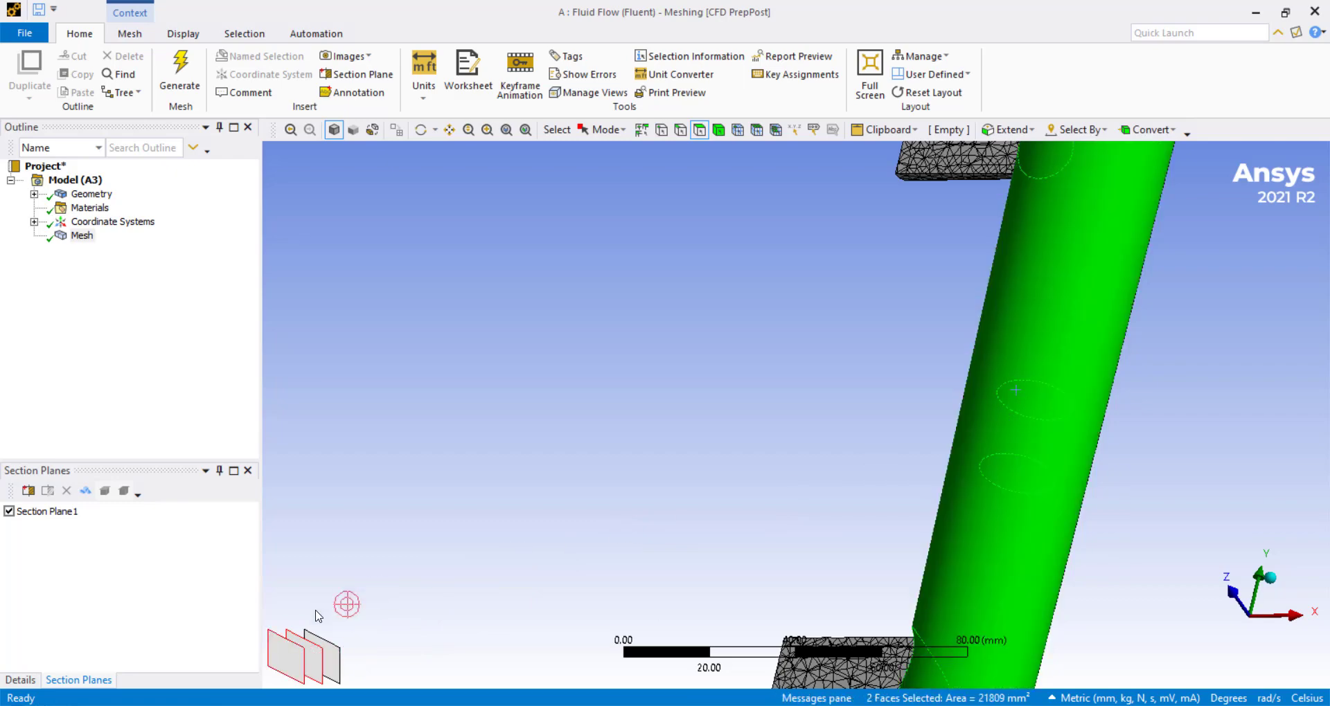
{"action": "left_click", "coordinate": [338, 664]}
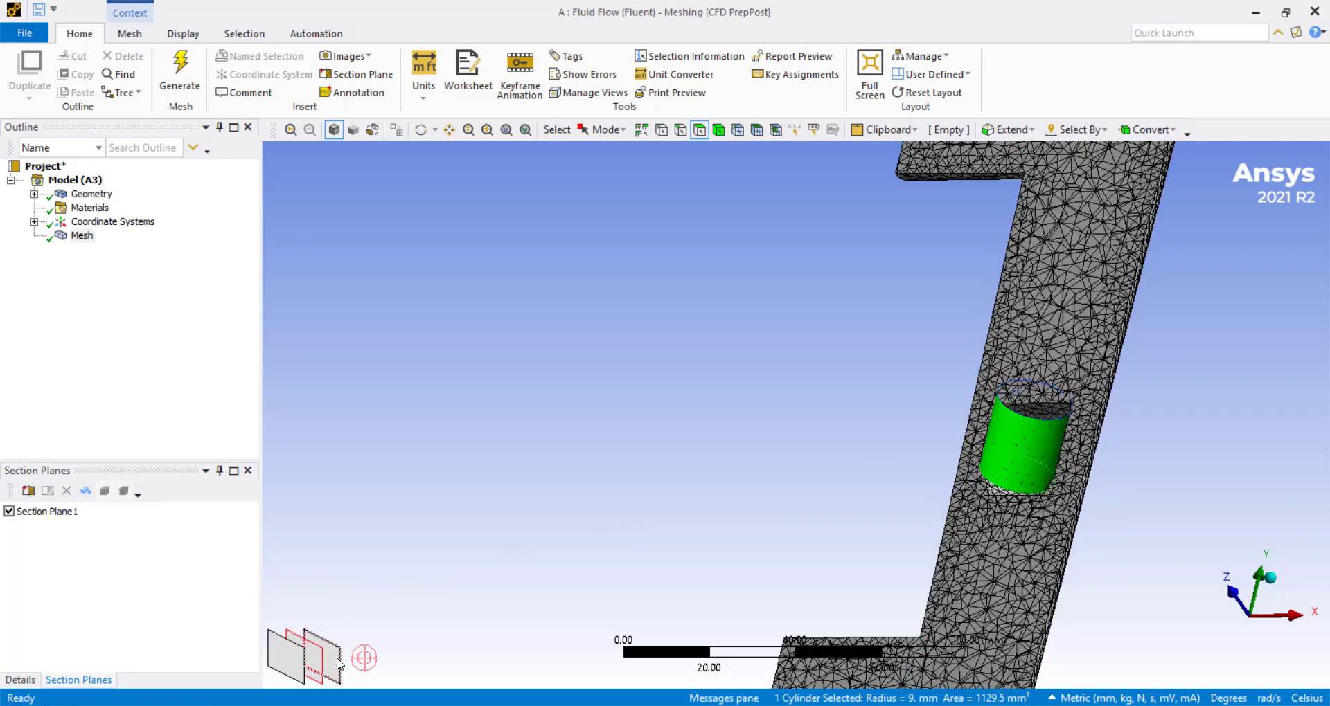
{"action": "left_click", "coordinate": [338, 663], "text": "ctrl"}
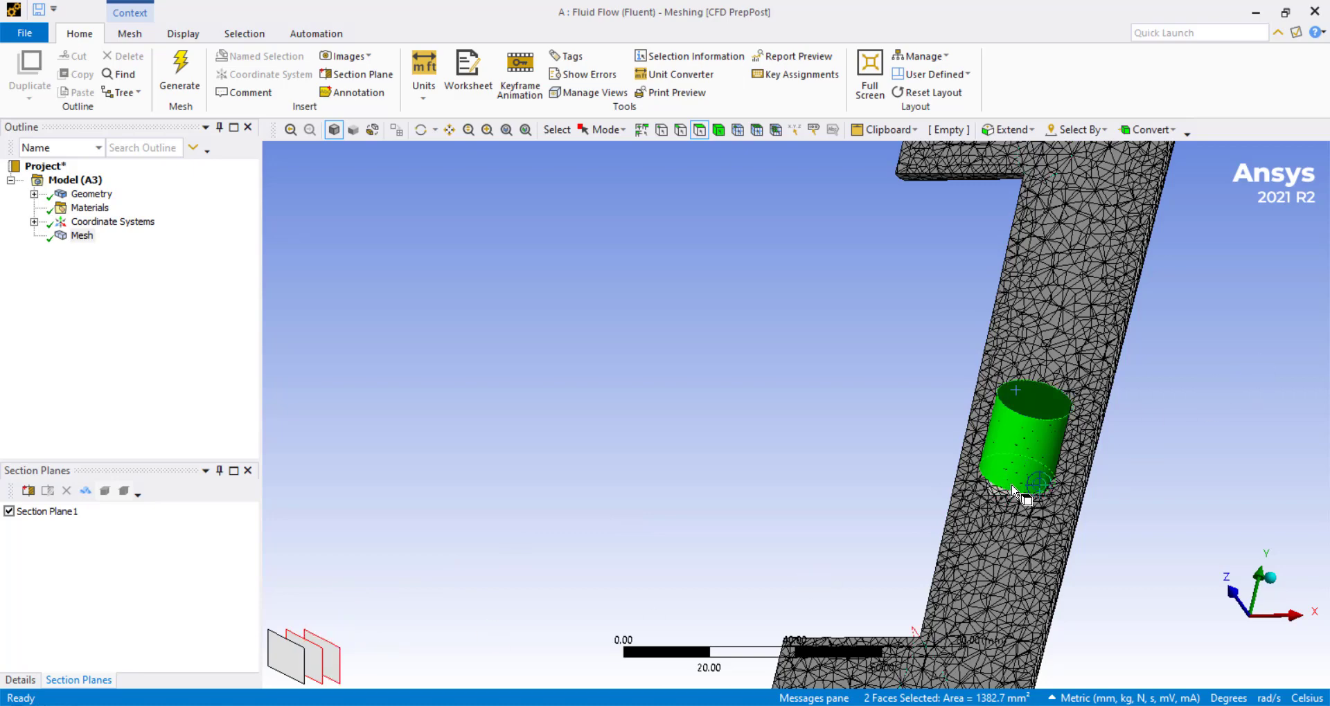
Add the cavity's lower end face and its chamfered face to the selection, leaving out the tube's outer wall
{"action": "middle_click_drag", "start_coordinate": [851, 495], "coordinate": [1030, 351]}
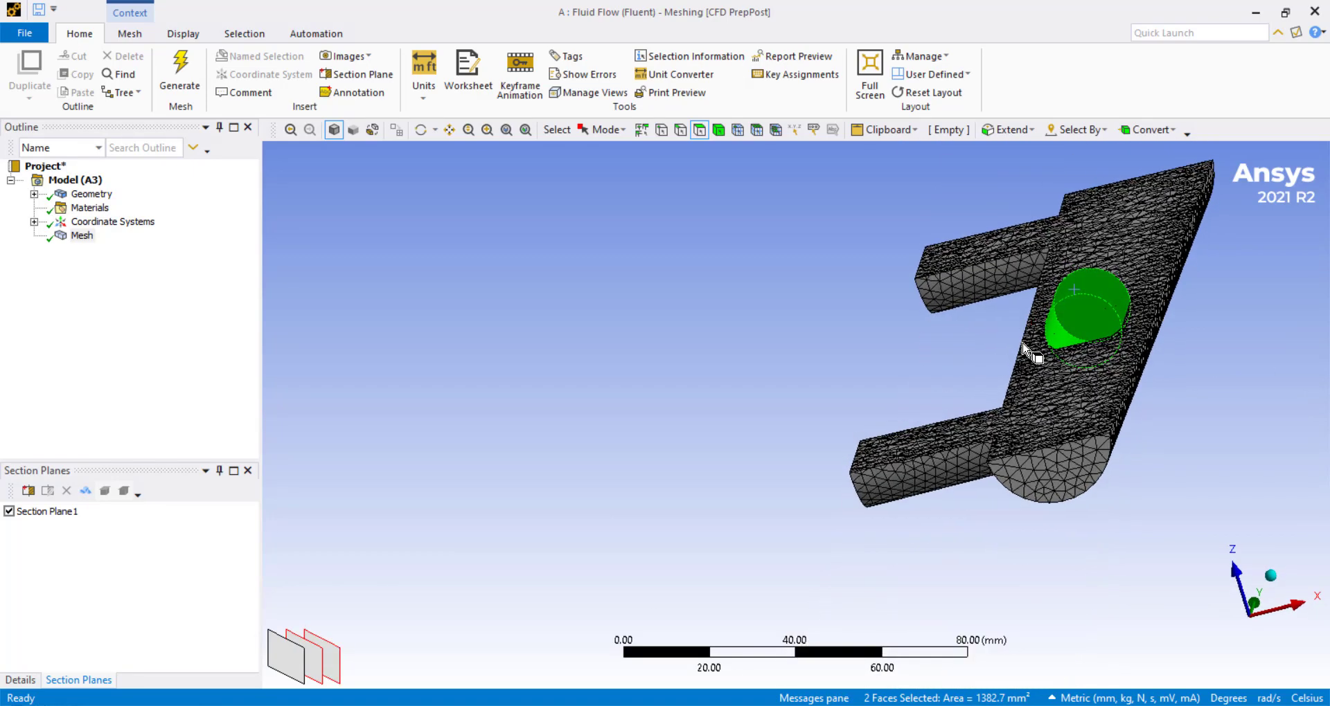
{"action": "left_click", "coordinate": [1074, 328], "text": "ctrl"}
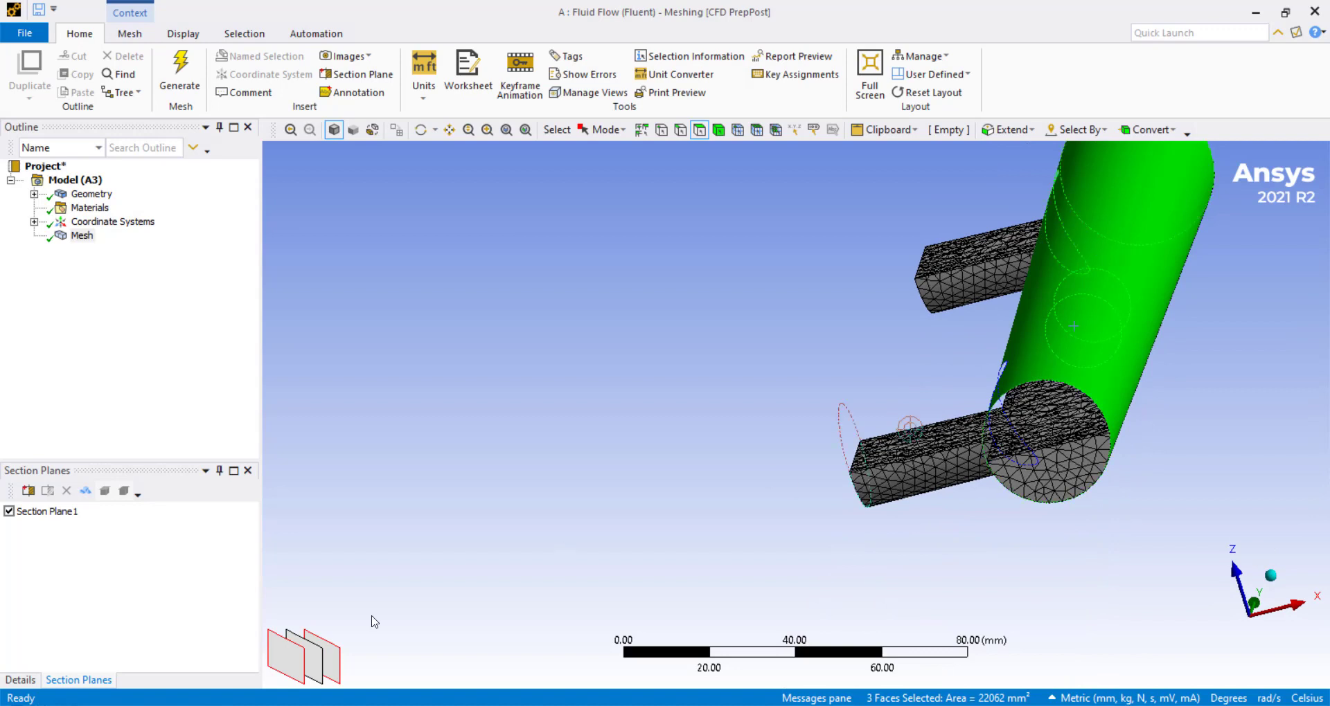
{"action": "left_click", "coordinate": [290, 671], "text": "ctrl"}
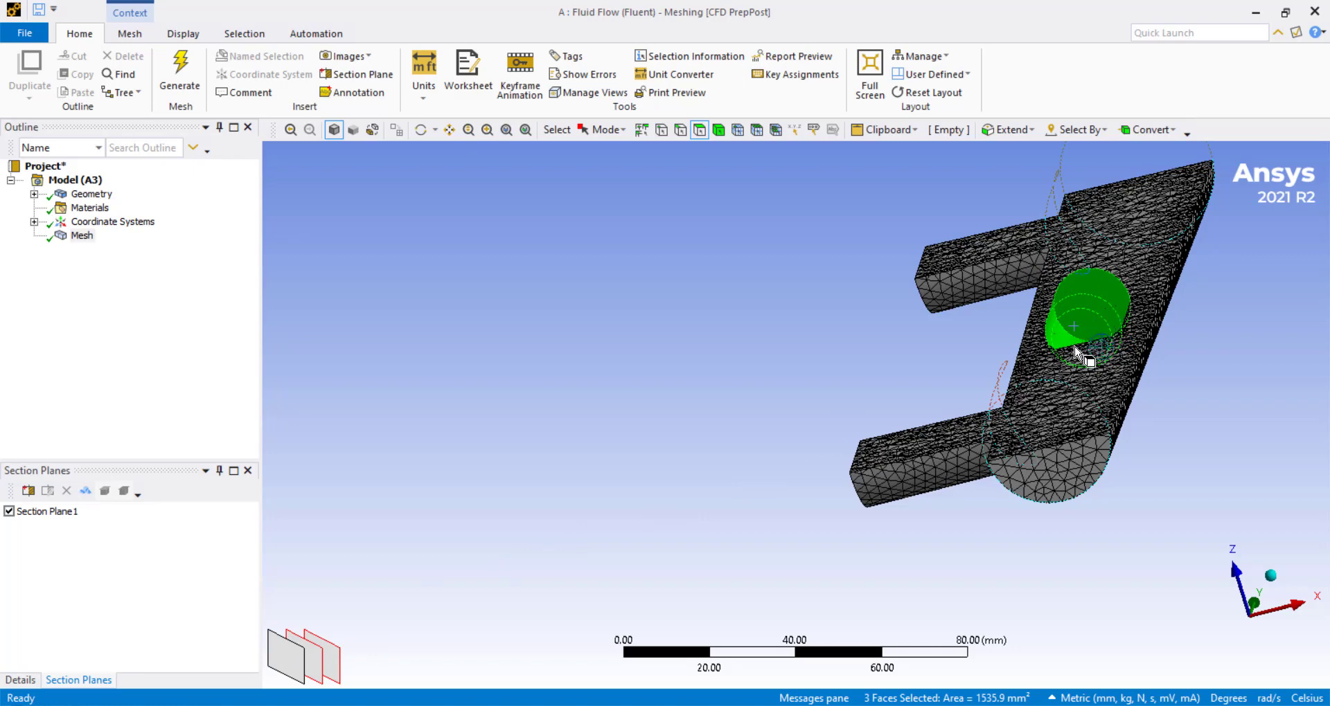
{"action": "middle_click_drag", "start_coordinate": [745, 433], "coordinate": [741, 565]}
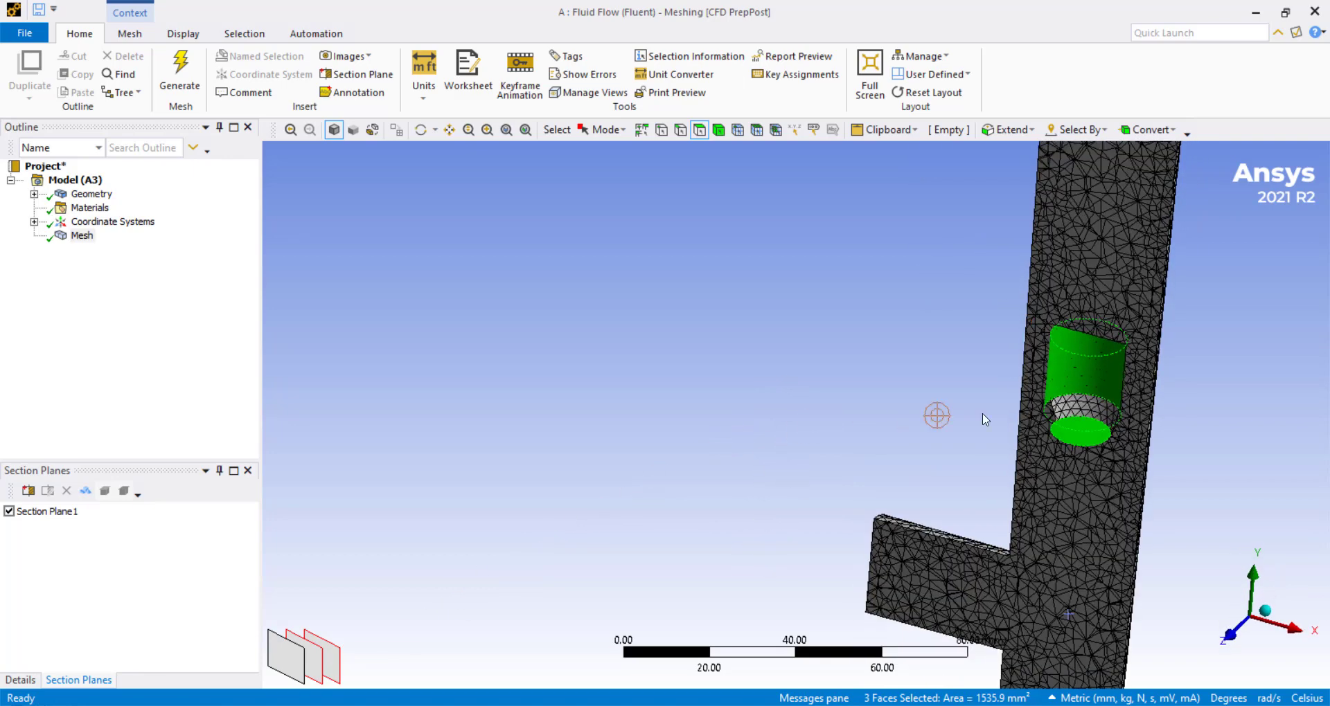
{"action": "left_click", "coordinate": [1085, 412], "text": "ctrl"}
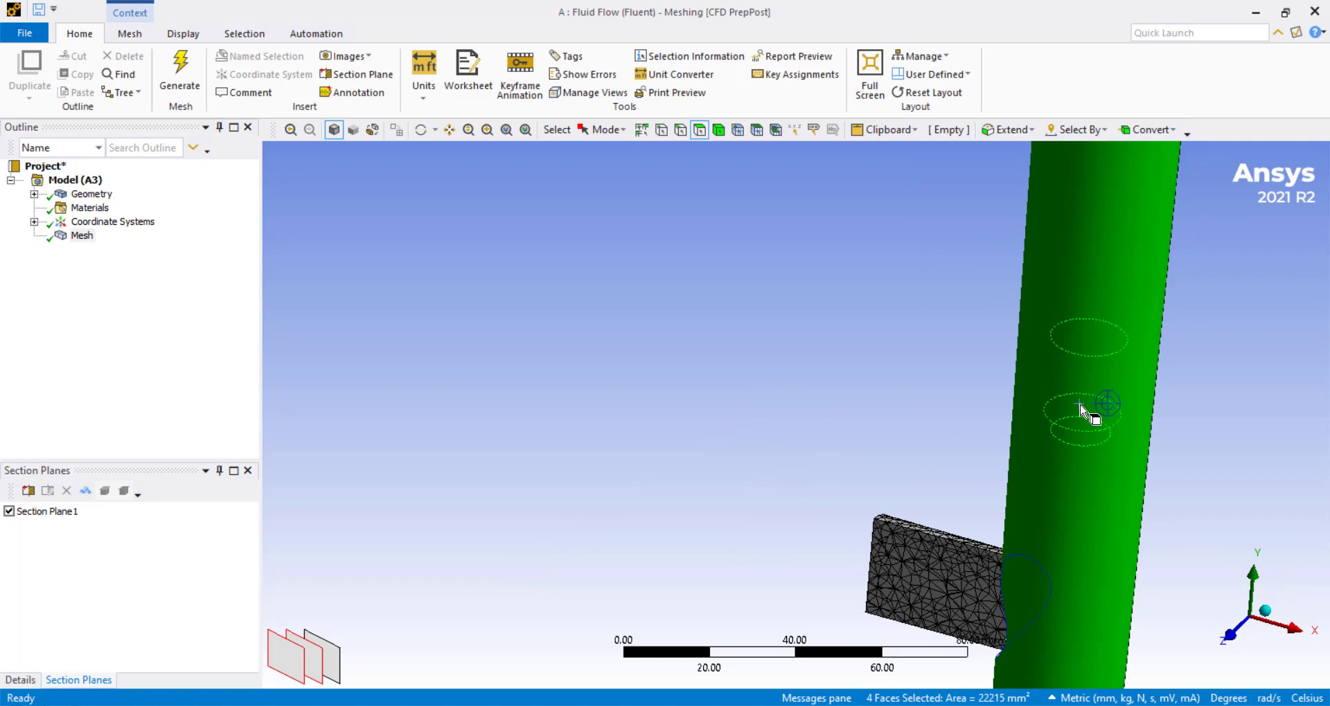
{"action": "left_click", "coordinate": [330, 667], "text": "ctrl"}
{"action": "left_click", "coordinate": [278, 672], "text": "ctrl"}
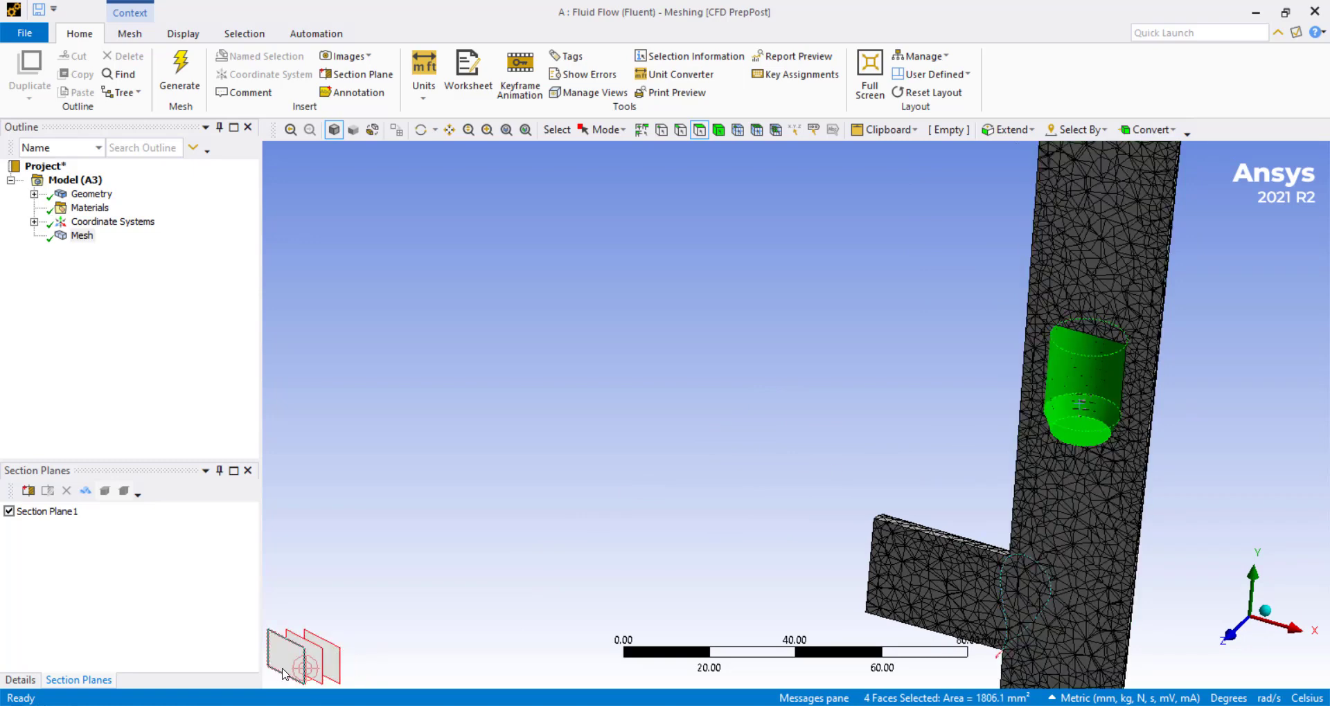
Create a named selection called floater_wall from the four selected cavity faces
{"action": "mouse_move", "coordinate": [757, 514]}
{"action": "middle_mouse_down"}
{"action": "mouse_move", "coordinate": [736, 475]}
{"action": "mouse_move", "coordinate": [766, 395]}
{"action": "mouse_move", "coordinate": [839, 392]}
{"action": "middle_mouse_up"}
{"action": "type", "text": "n"}
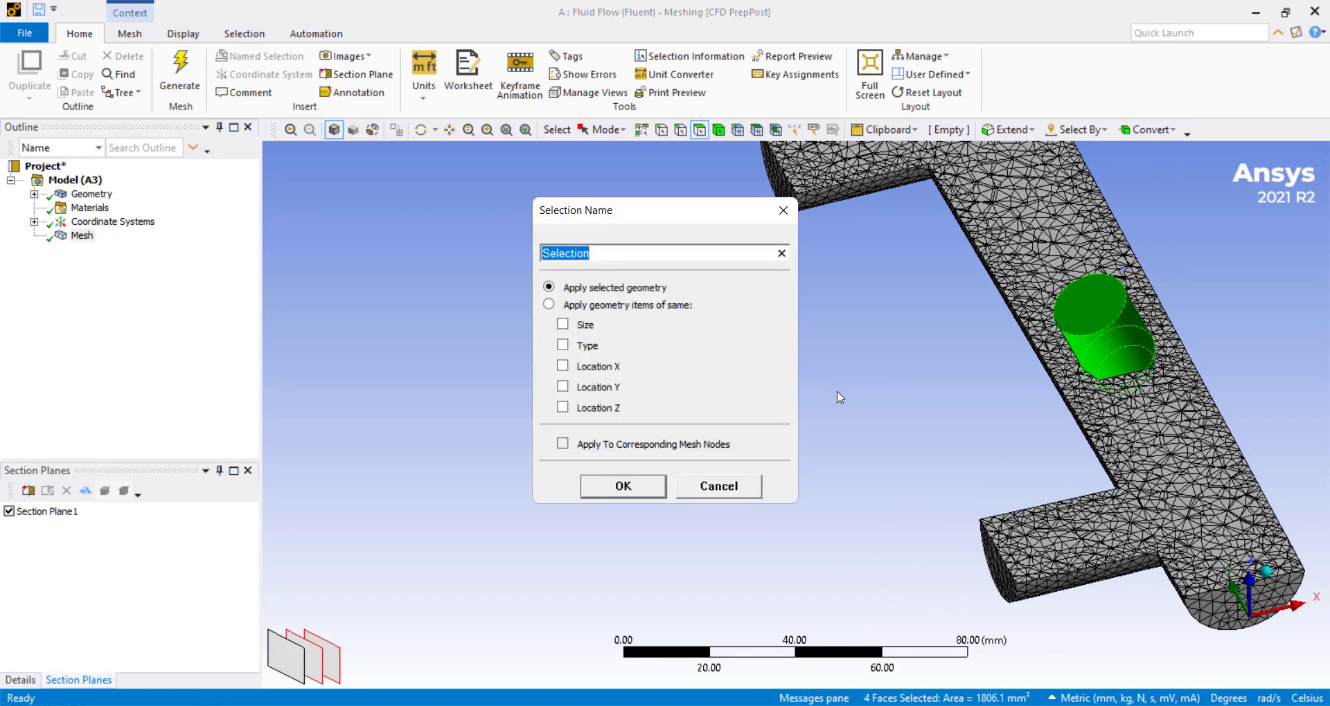
{"action": "type", "text": "floater_wall"}
{"action": "key", "text": "Return"}
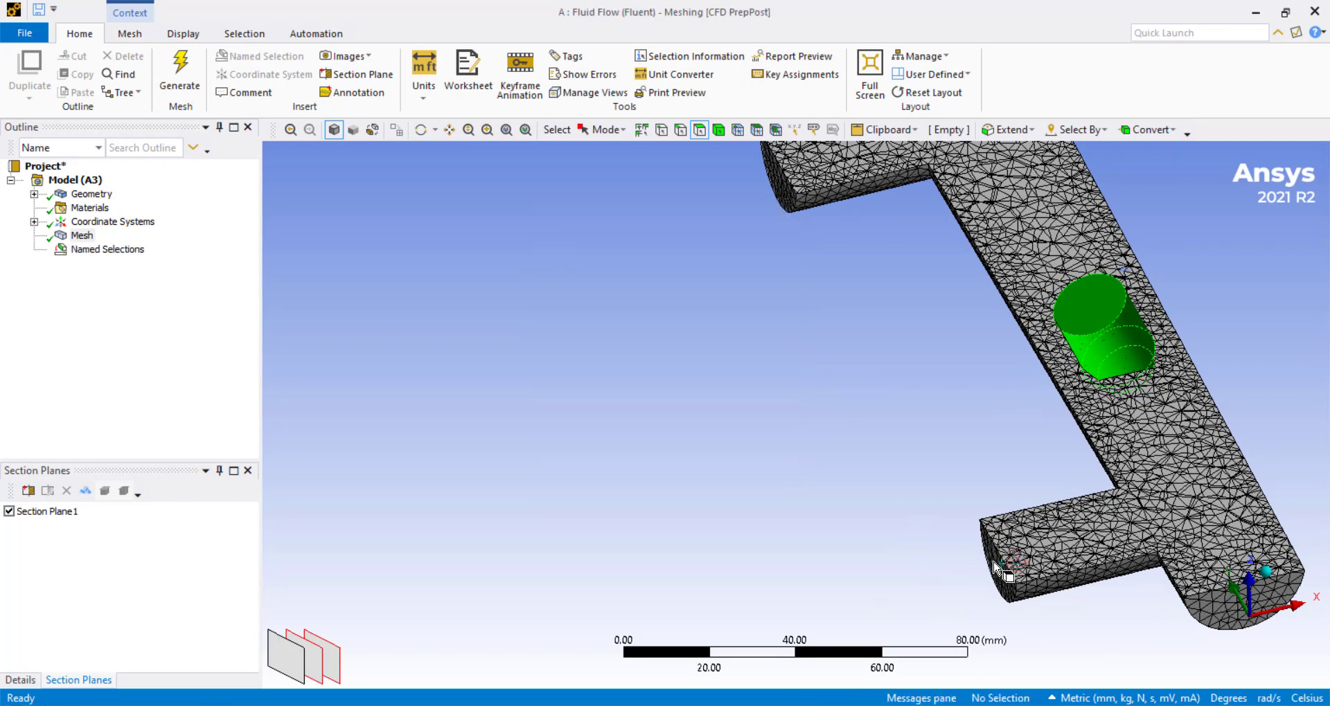
Create a named selection called inlet from the circular end face of the lower branch
{"action": "left_click", "coordinate": [996, 567]}
{"action": "type", "text": "n"}
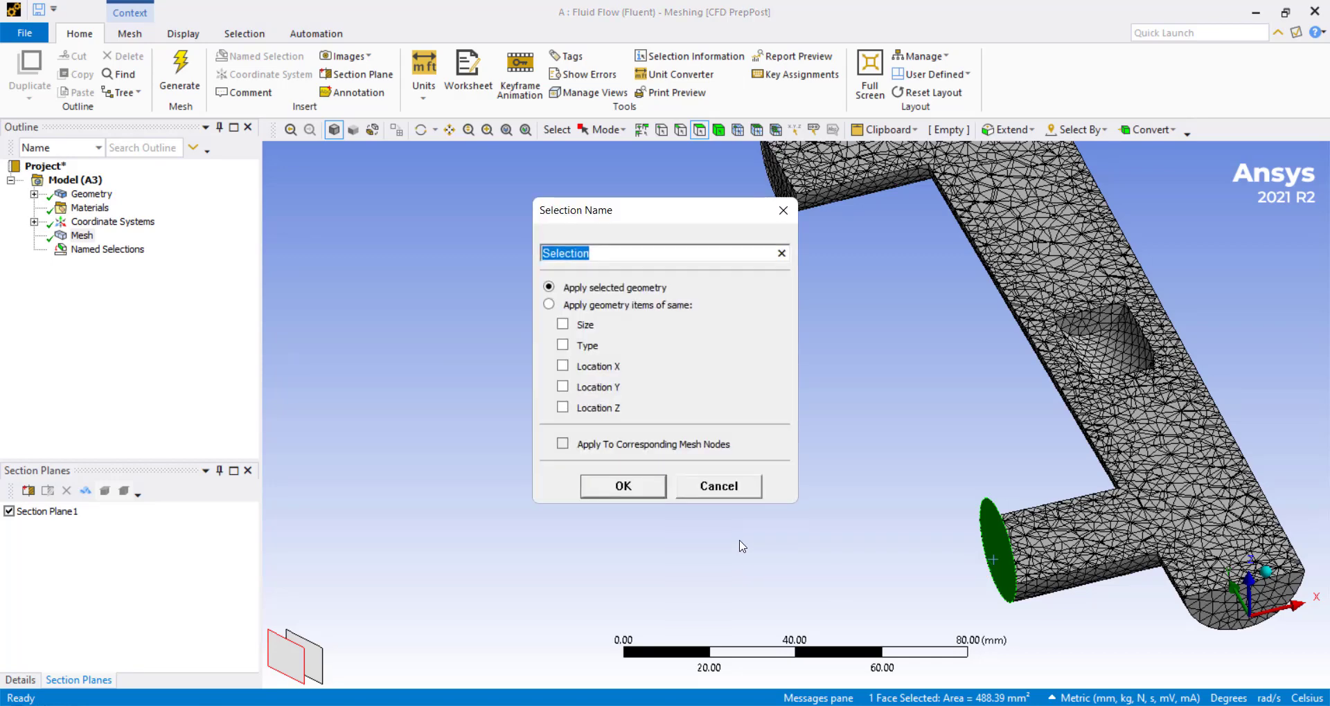
{"action": "type", "text": "inlet"}
{"action": "key", "text": "Return"}
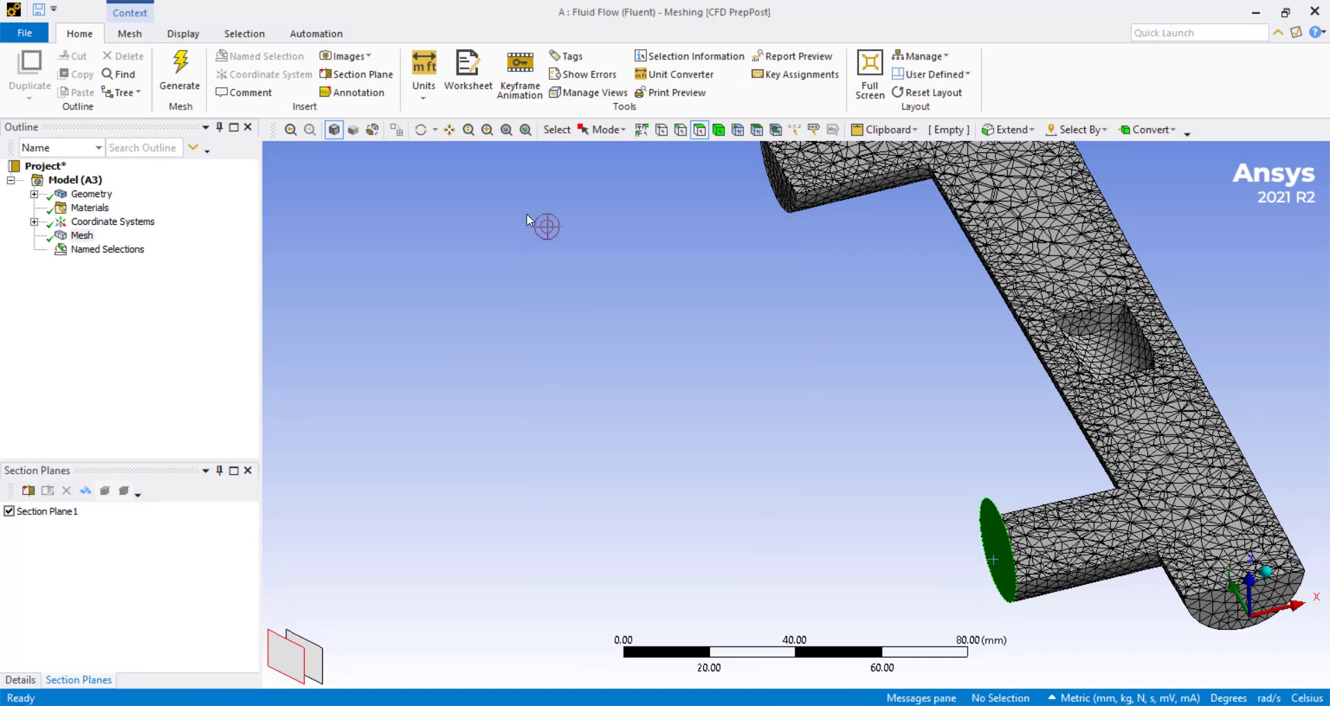
Create a named selection called outlet from the circular end face of the upper branch
{"action": "middle_click_drag", "start_coordinate": [543, 226], "coordinate": [829, 414]}
{"action": "left_click", "coordinate": [858, 367]}
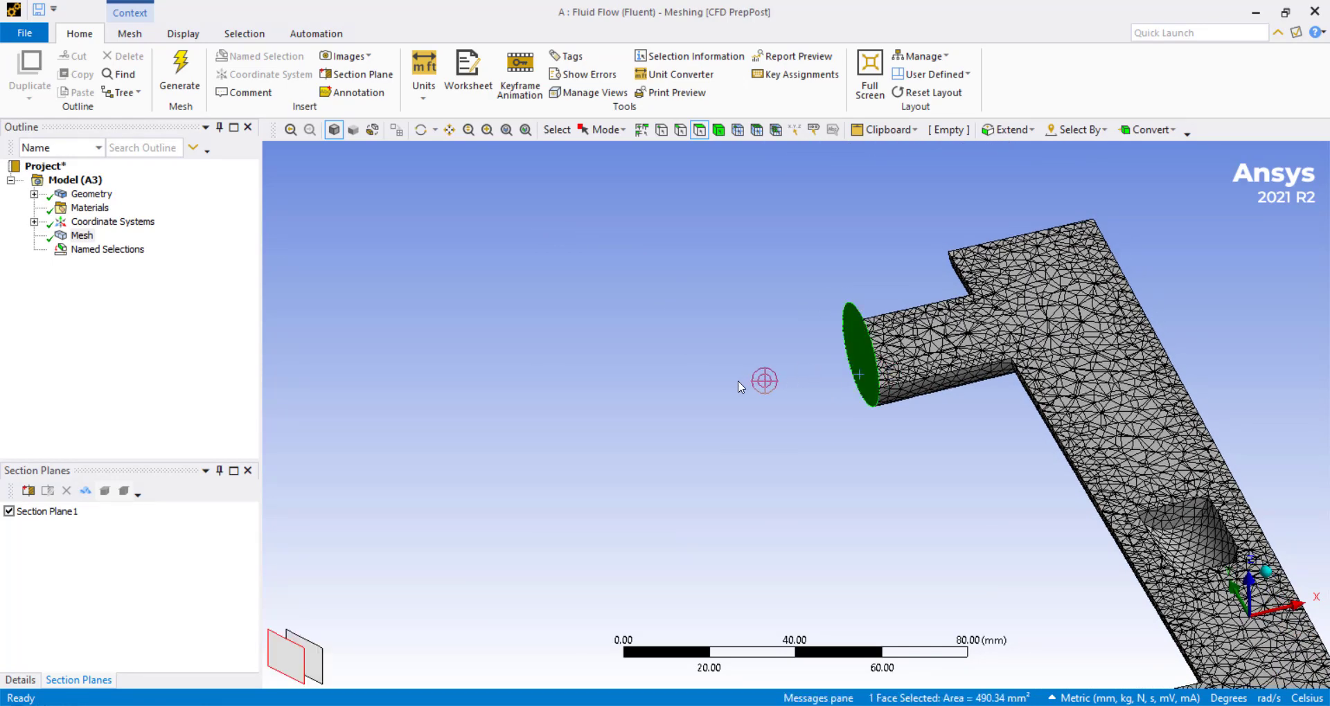
{"action": "type", "text": "n"}
{"action": "type", "text": "outlet"}
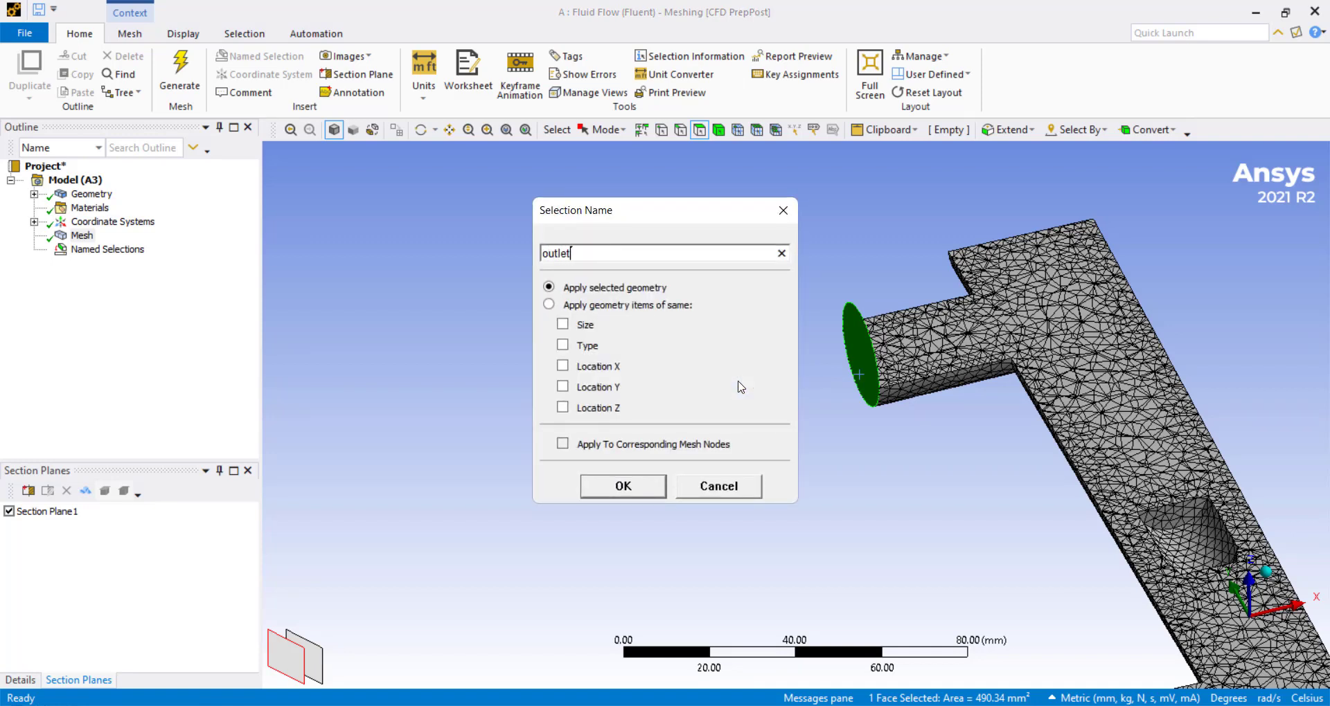
{"action": "key", "text": "Return"}
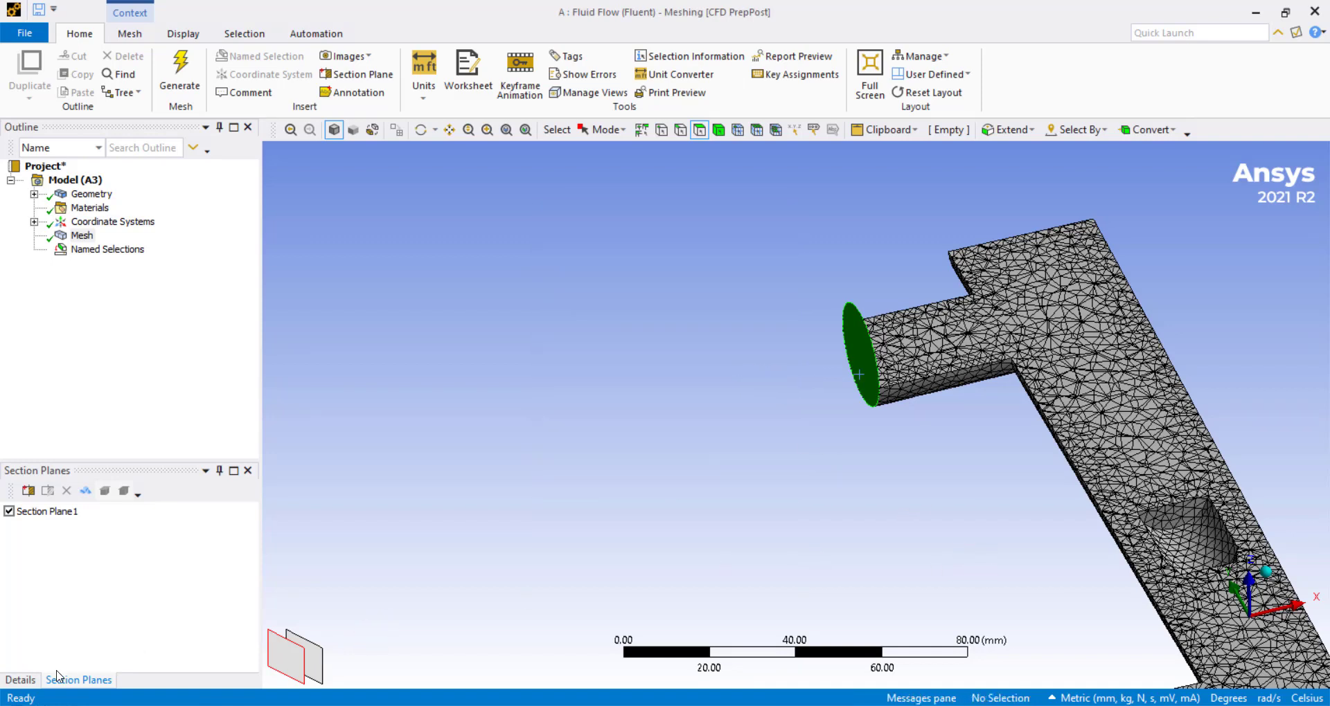
Turn off the section plane and create a named selection called wall from the main tube's outer face, its two end faces and both branch walls
{"action": "left_click", "coordinate": [10, 511]}
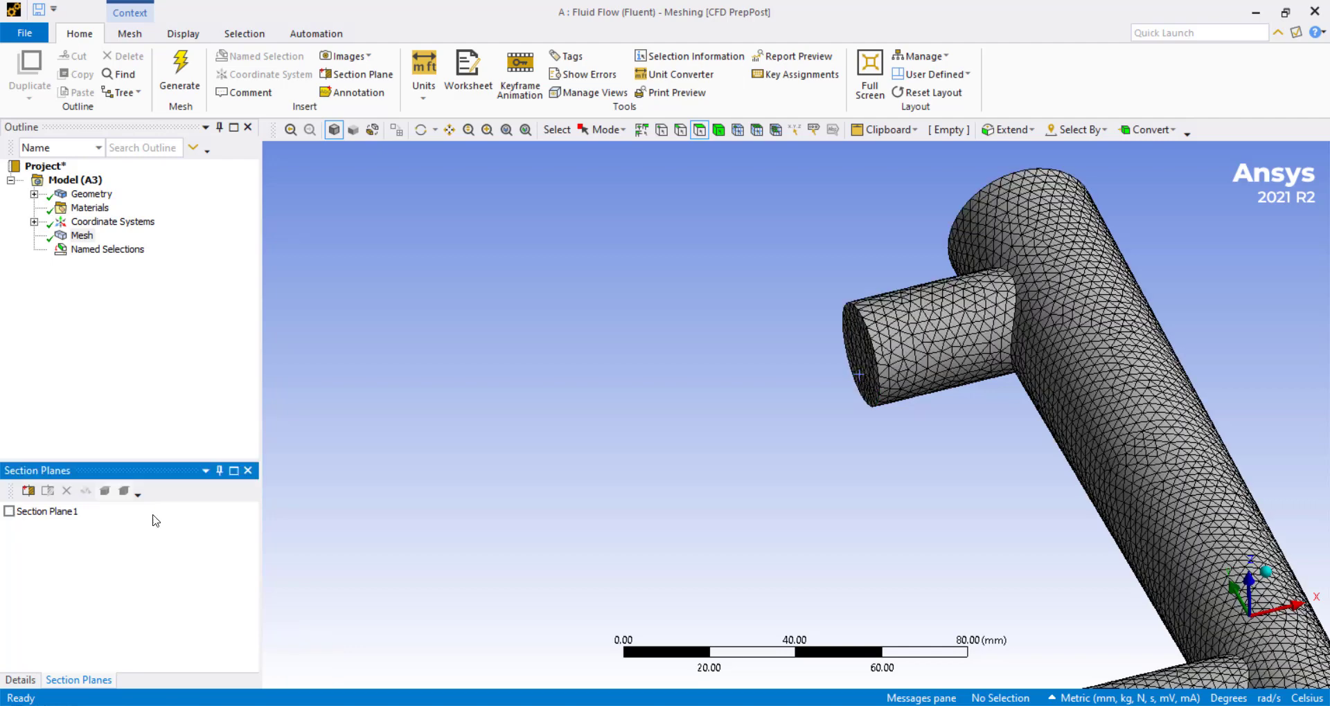
{"action": "middle_click_drag", "start_coordinate": [643, 471], "coordinate": [777, 519]}
{"action": "left_click", "coordinate": [1038, 609]}
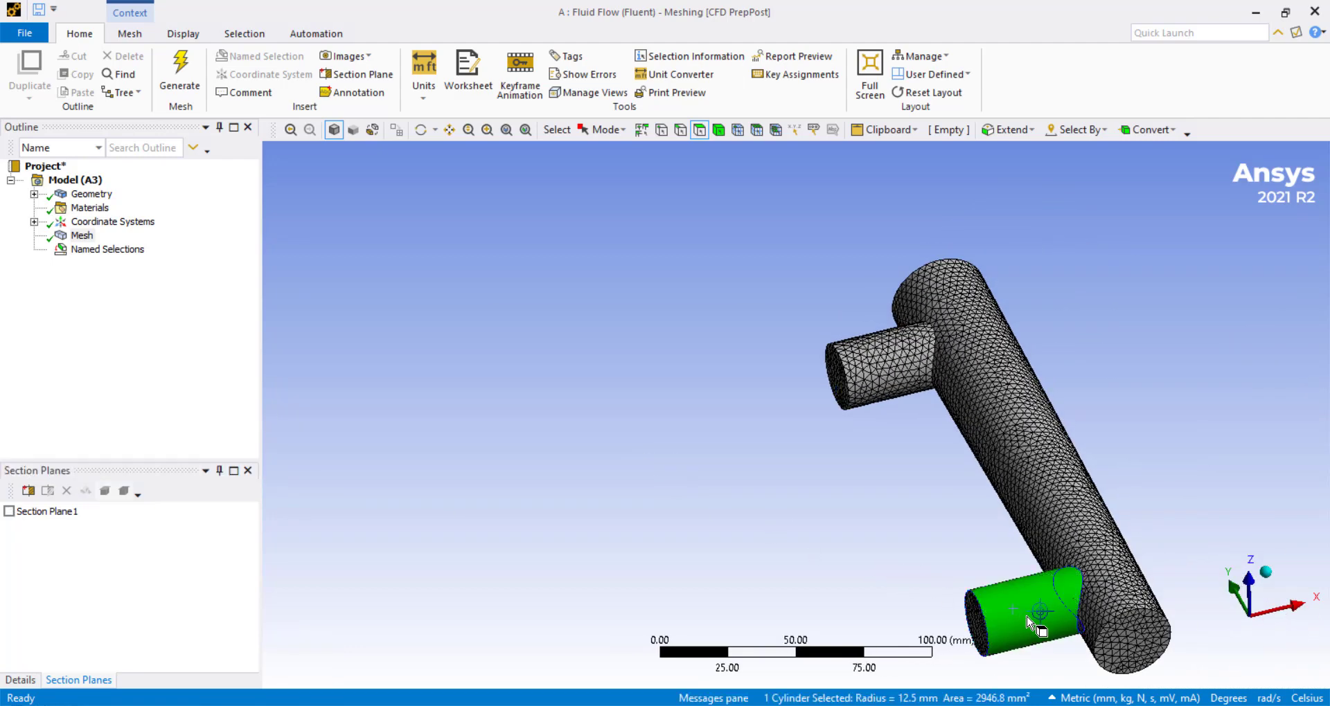
{"action": "left_click", "coordinate": [1106, 599], "text": "ctrl"}
{"action": "left_click", "coordinate": [1128, 647], "text": "ctrl"}
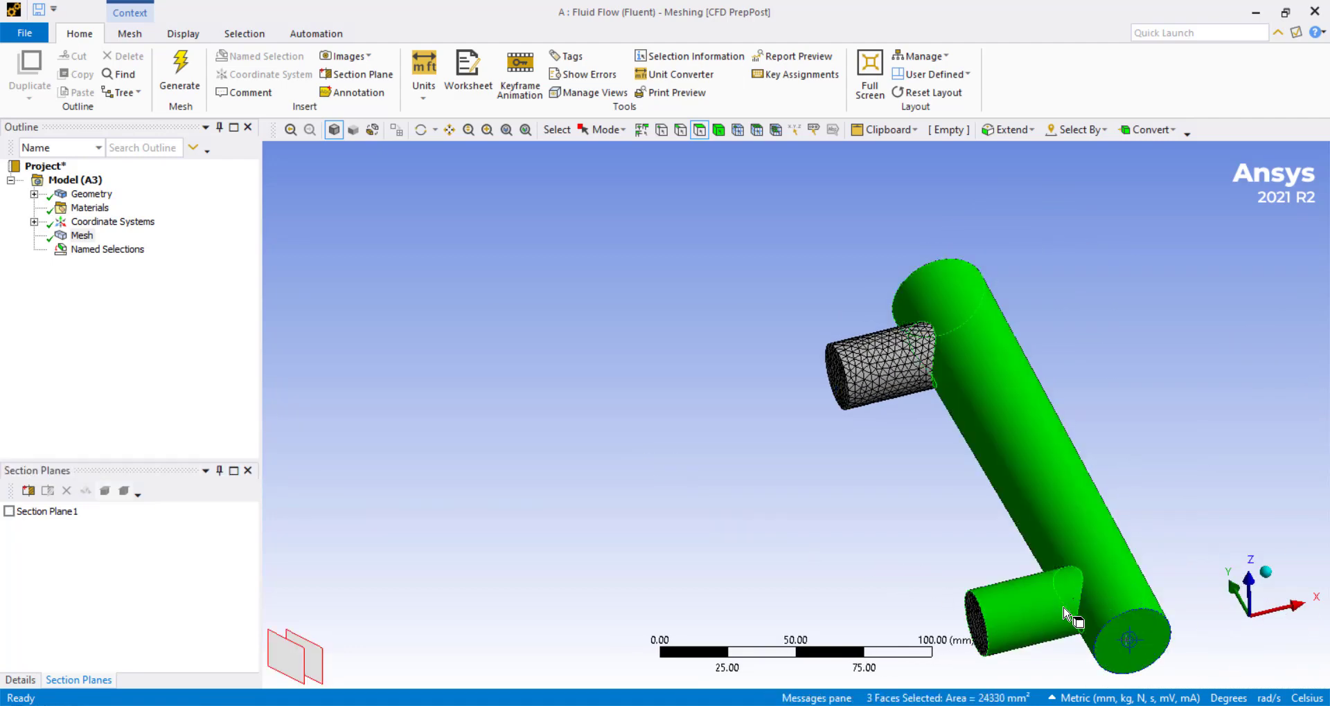
{"action": "left_click", "coordinate": [890, 367], "text": "ctrl"}
{"action": "middle_click_drag", "start_coordinate": [695, 359], "coordinate": [1031, 491]}
{"action": "left_click", "coordinate": [1044, 483], "text": "ctrl"}
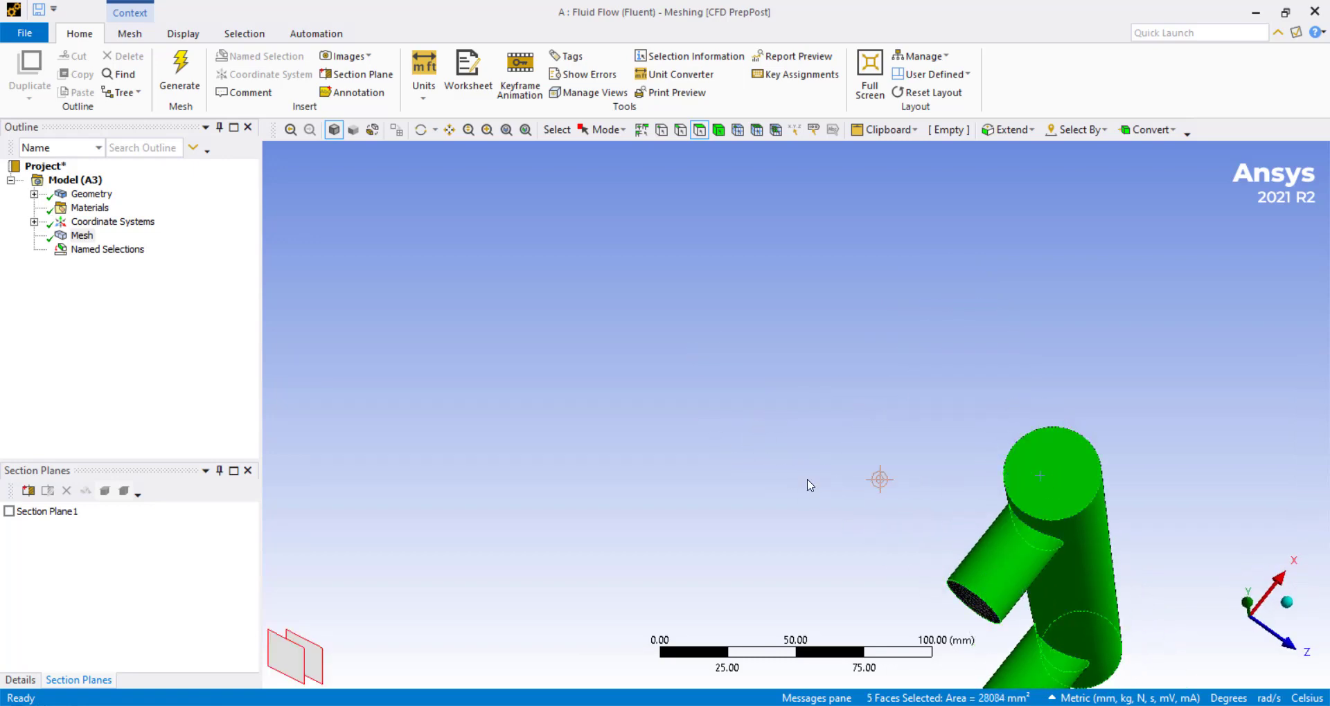
{"action": "type", "text": "nwall"}
{"action": "key", "text": "Return"}
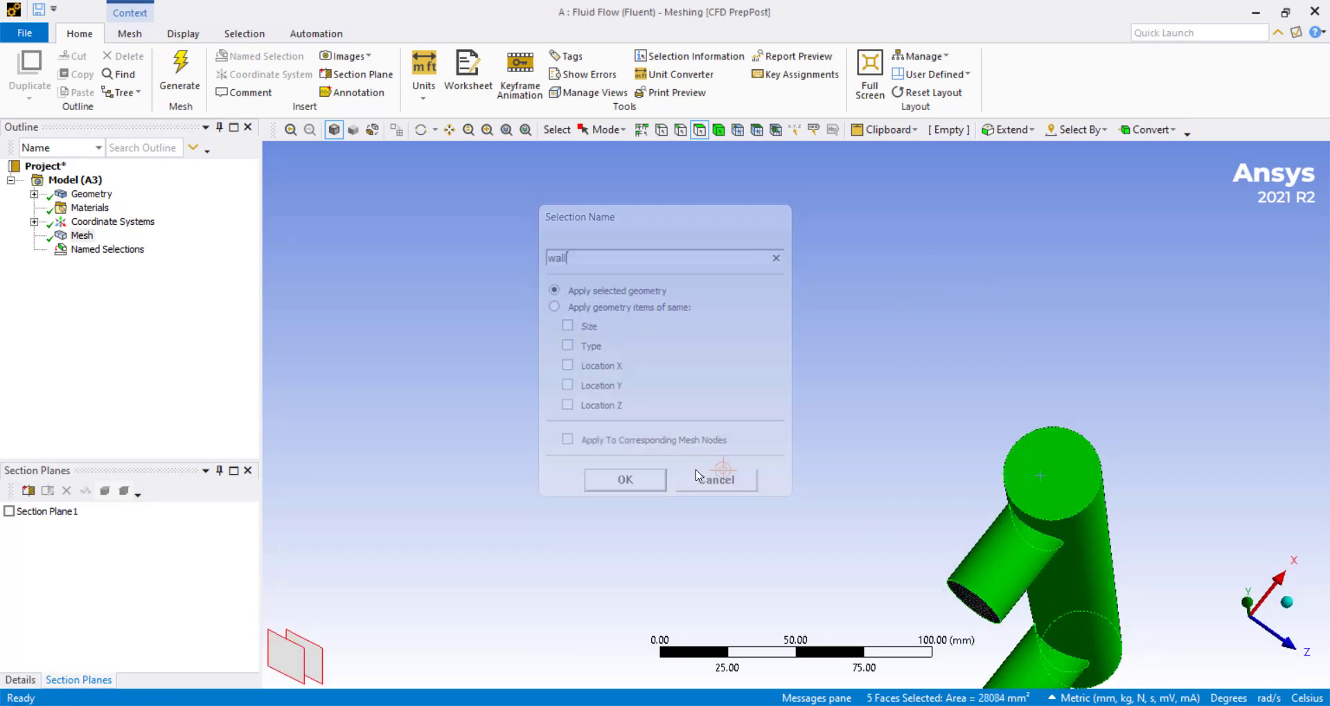
Review the faces assigned to the named selections floater_wall, inlet, outlet and wall on the model
{"action": "scroll", "coordinate": [692, 477], "scroll_direction": "down", "scroll_amount": 2}
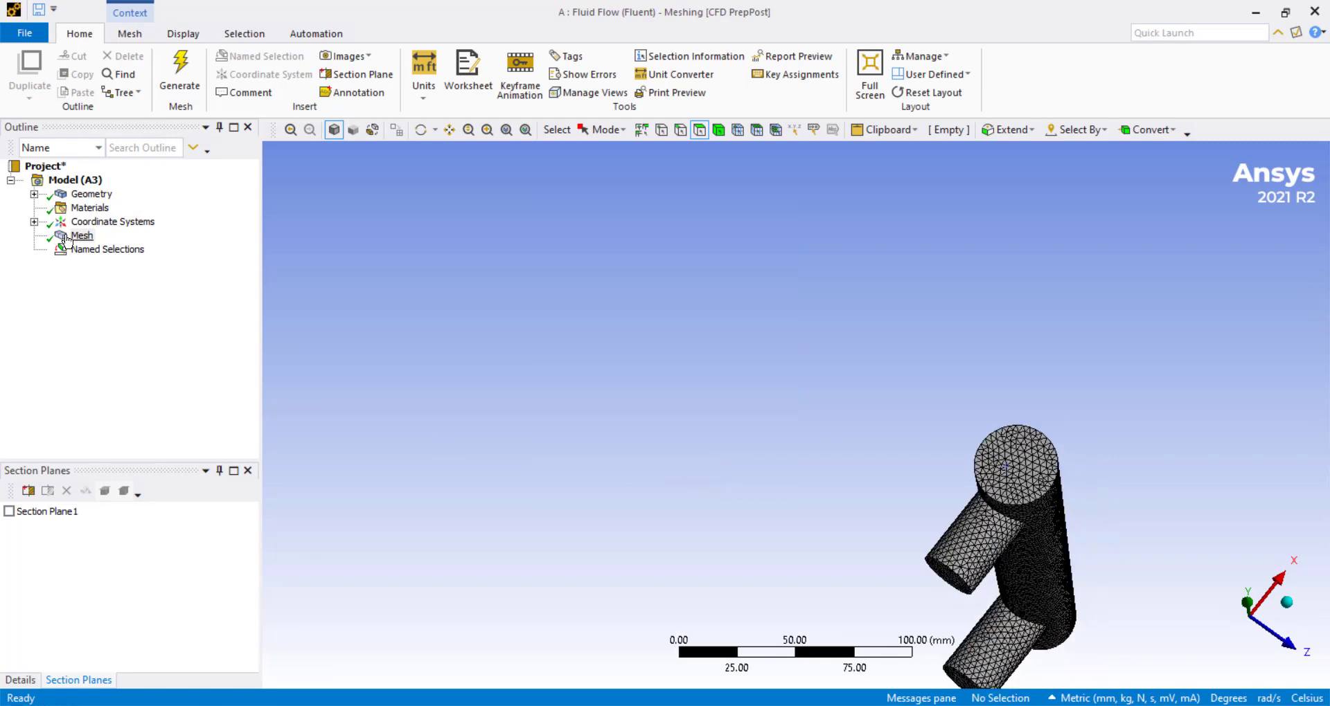
{"action": "left_click", "coordinate": [34, 249]}
{"action": "left_click", "coordinate": [117, 264]}
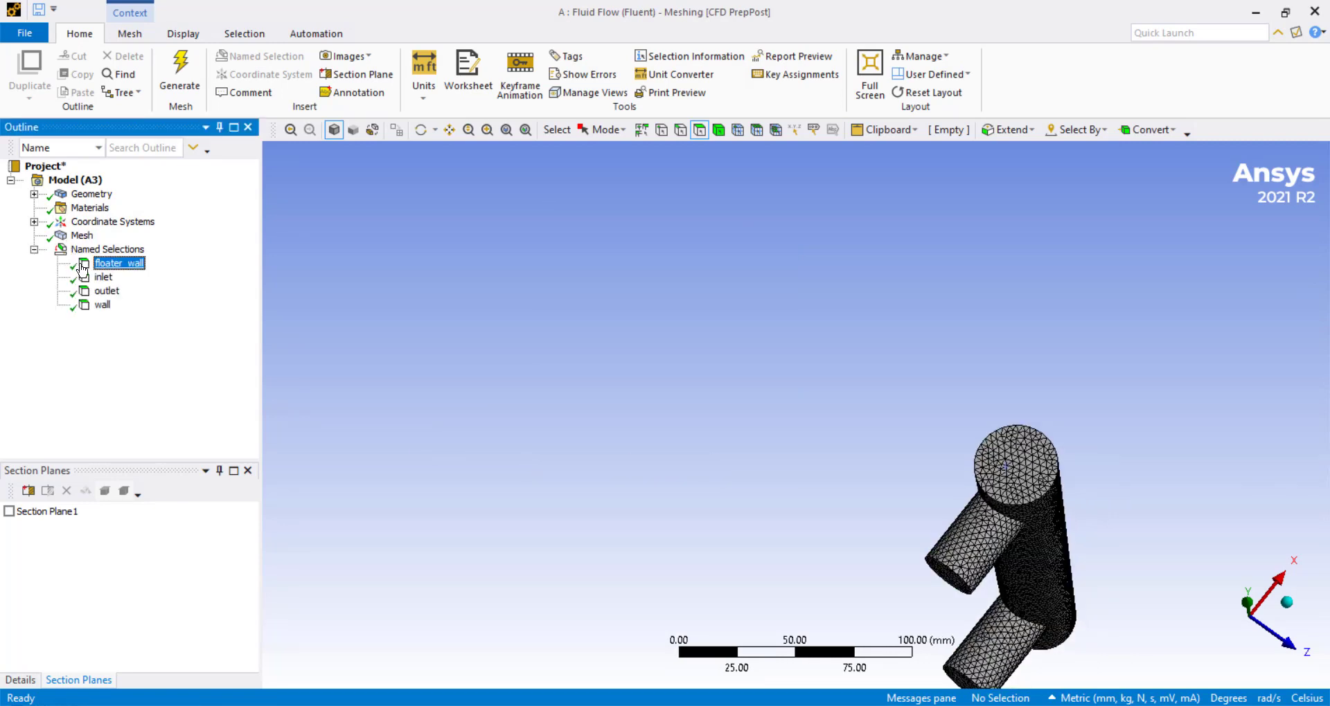
{"action": "middle_click_drag", "start_coordinate": [708, 463], "coordinate": [633, 385]}
{"action": "scroll", "coordinate": [438, 556], "scroll_direction": "down", "scroll_amount": 4}
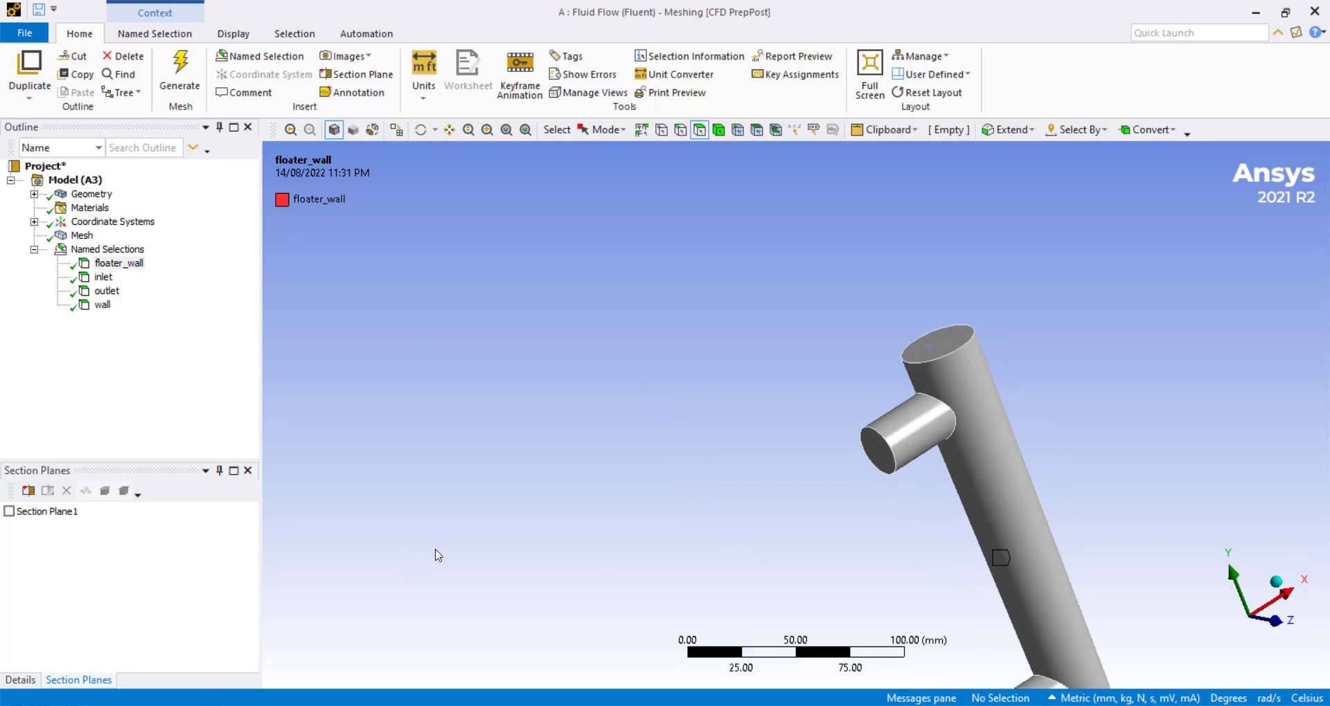
{"action": "middle_click_drag", "start_coordinate": [633, 476], "coordinate": [831, 427]}
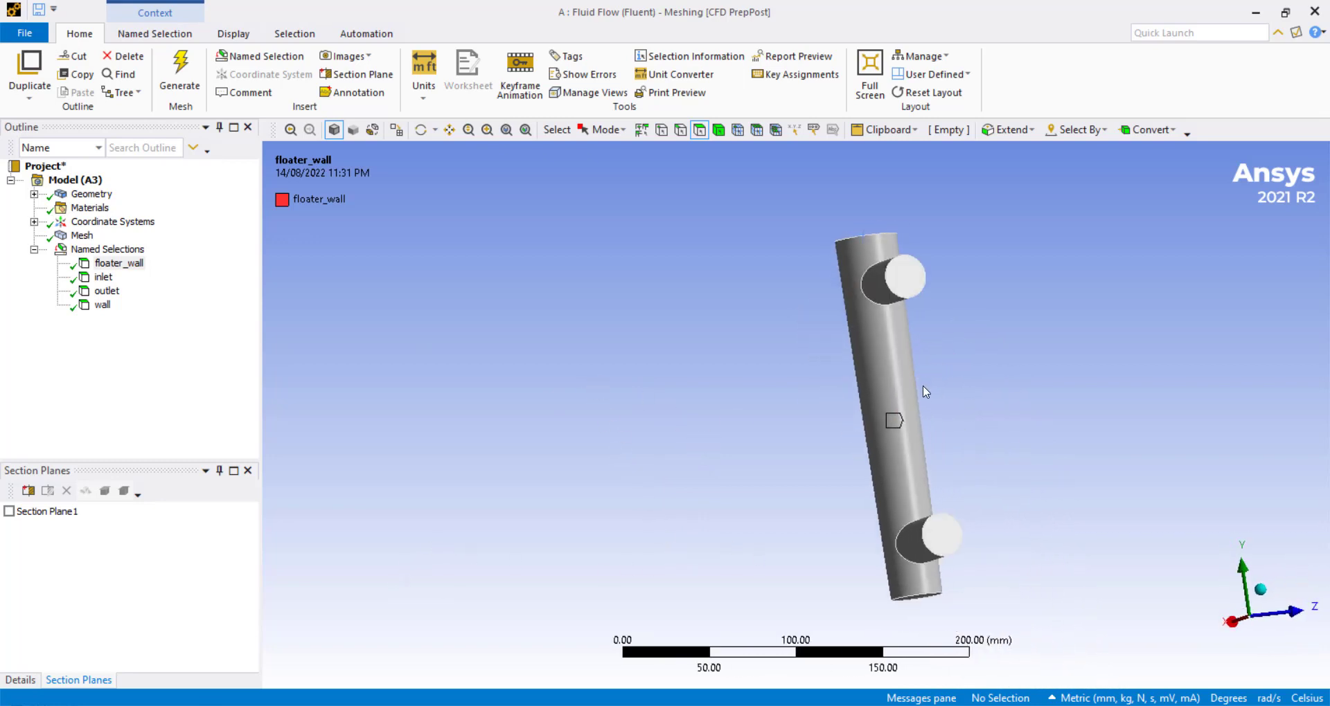
{"action": "left_click", "coordinate": [103, 277]}
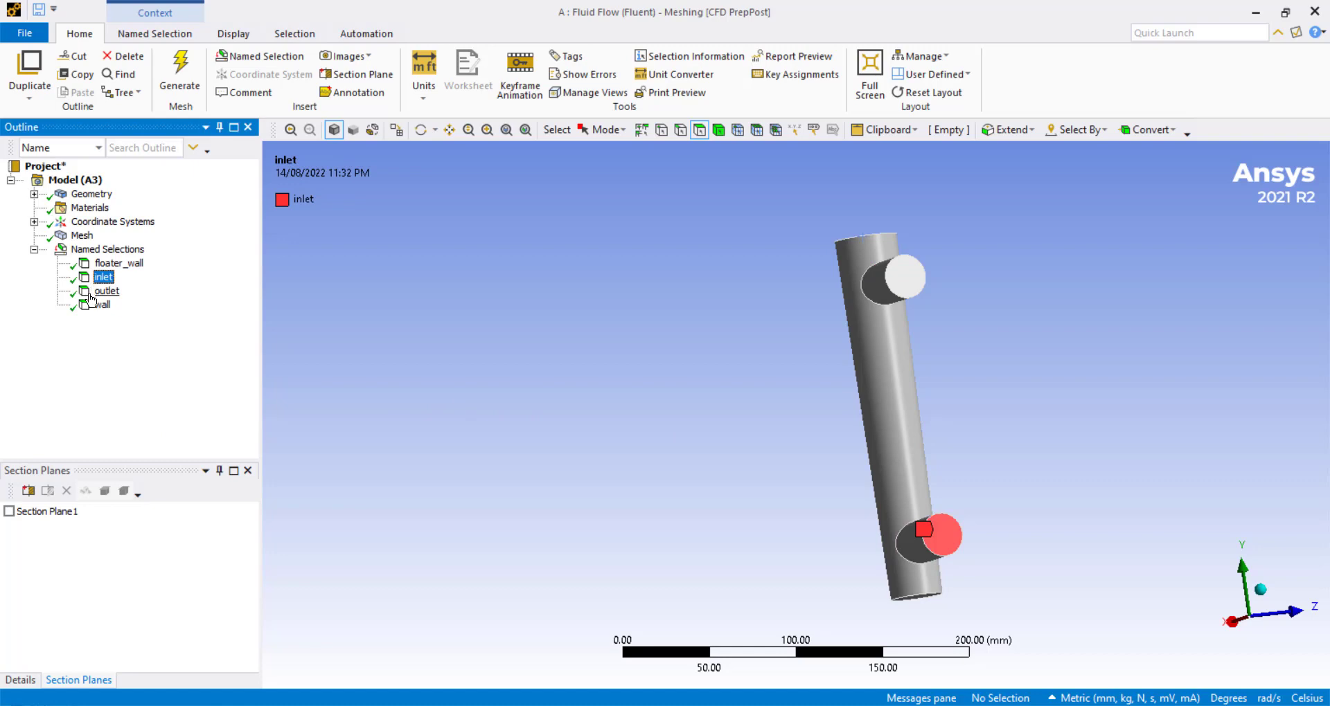
{"action": "left_click", "coordinate": [91, 296]}
{"action": "left_click", "coordinate": [92, 309]}
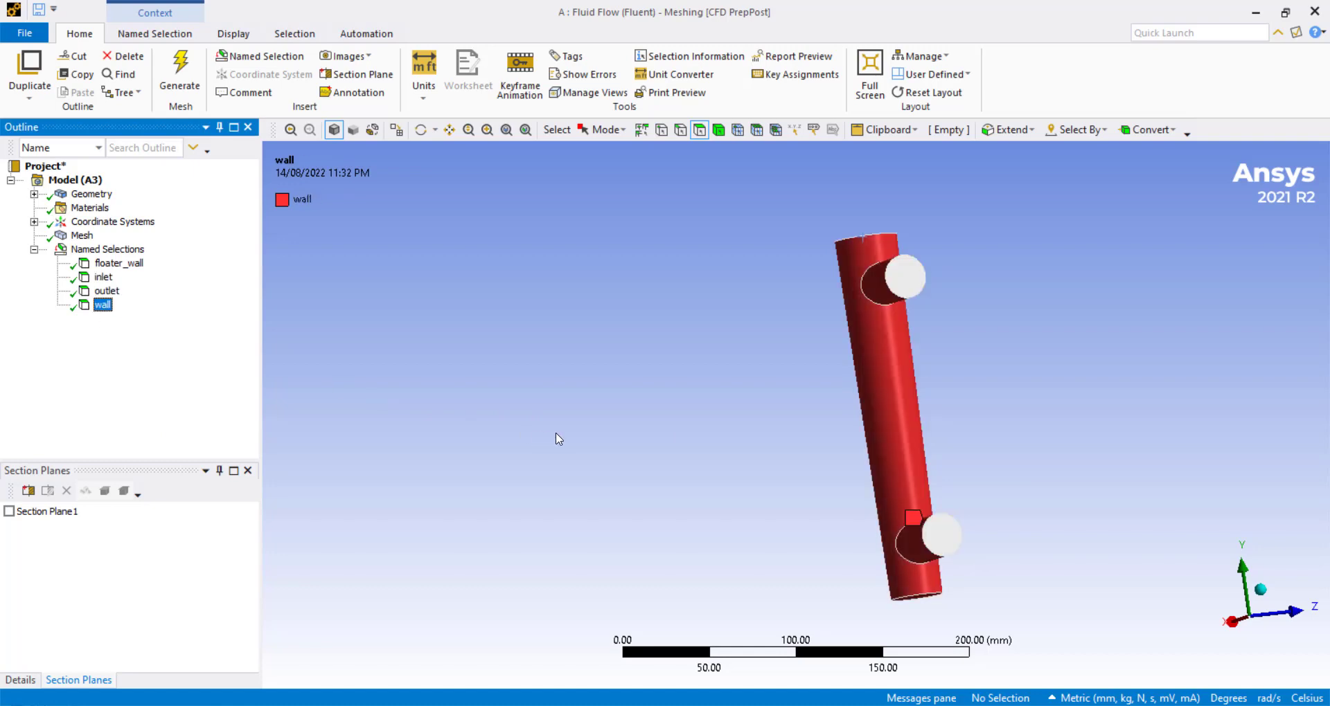
{"action": "middle_click_drag", "start_coordinate": [559, 438], "coordinate": [600, 485]}
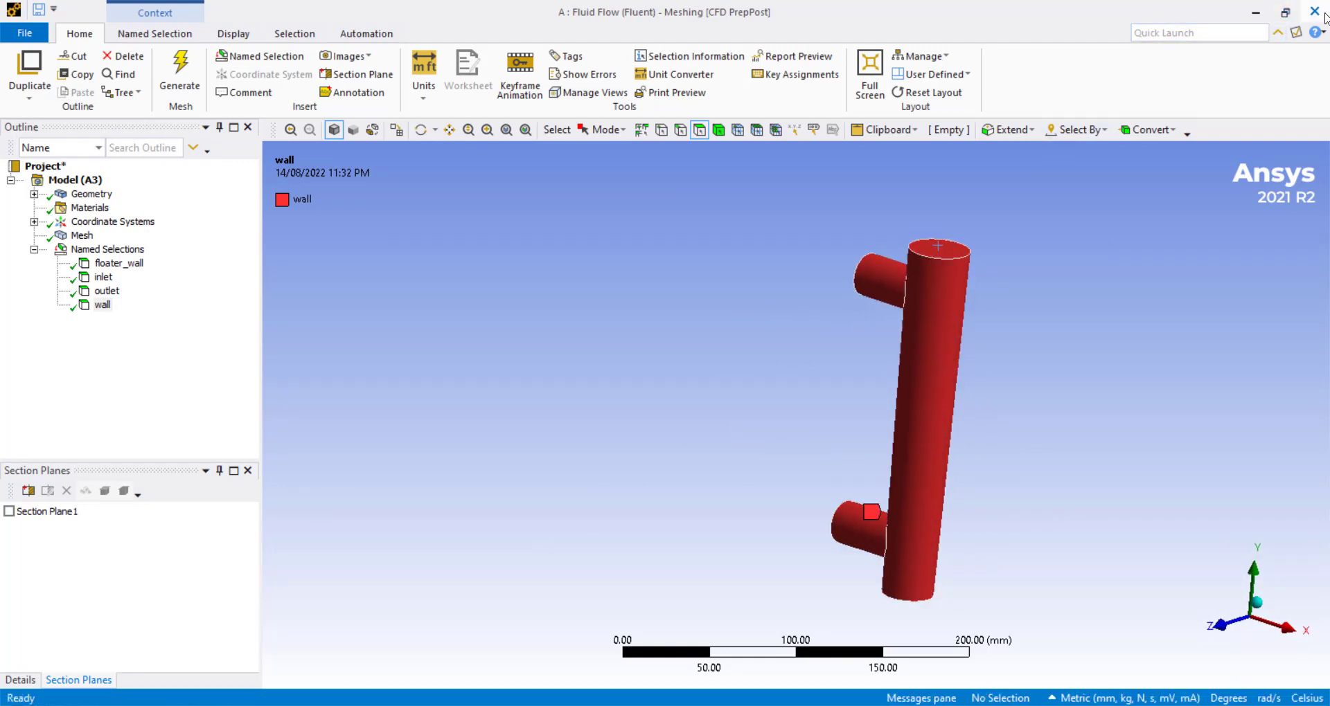
Close the meshing window and update the project in Workbench
{"action": "left_click", "coordinate": [1314, 12]}
{"action": "mouse_move", "coordinate": [678, 700]}
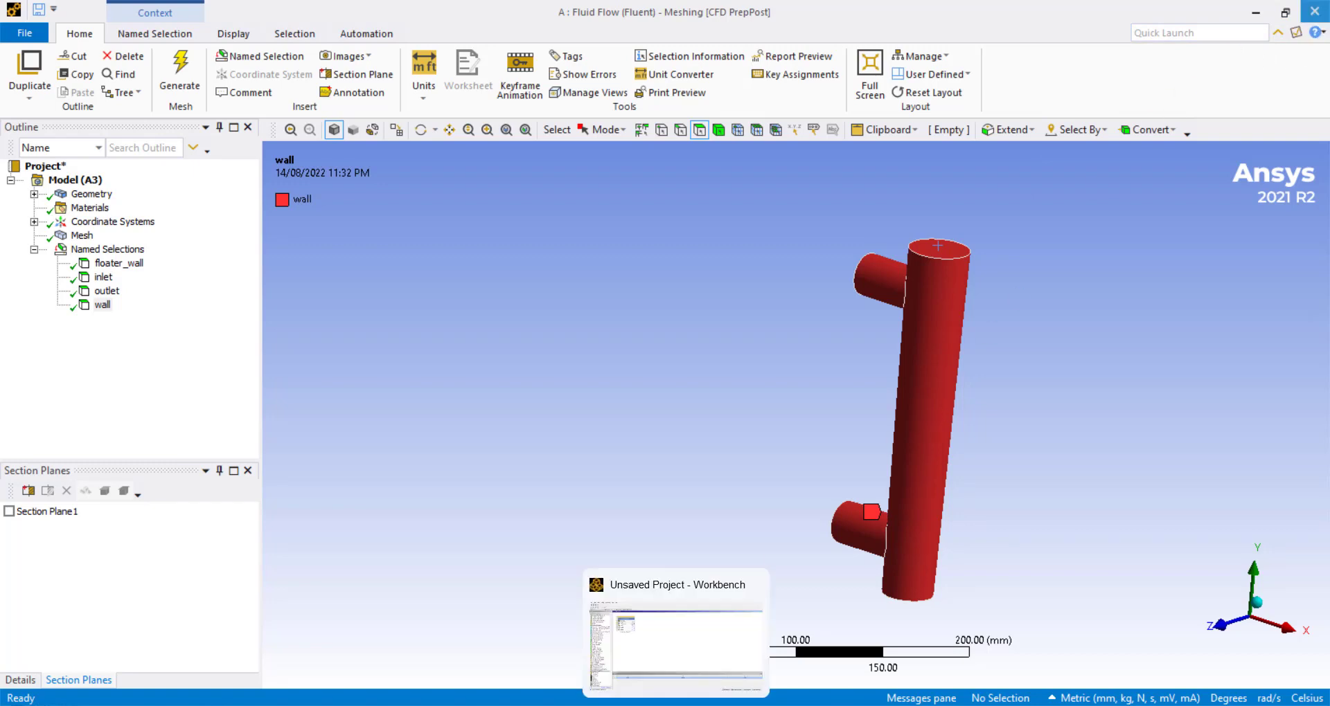
{"action": "left_click", "coordinate": [675, 644]}
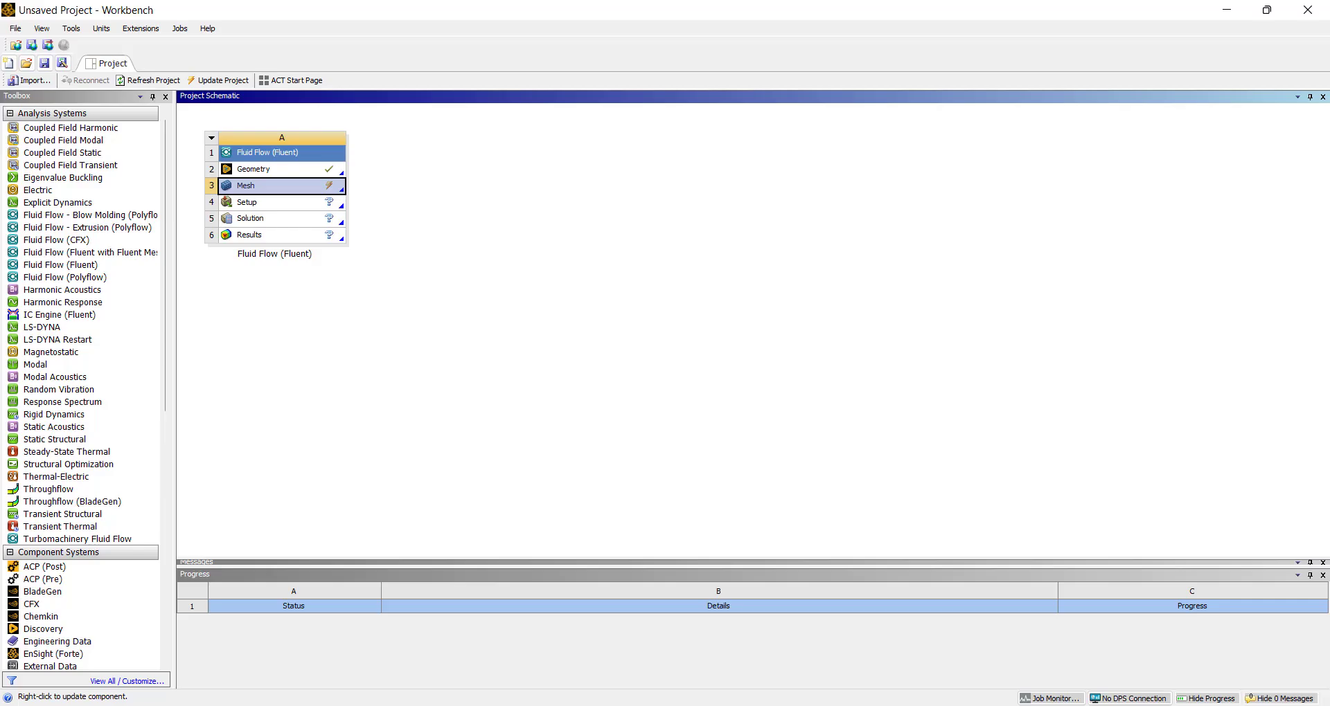
{"action": "left_click", "coordinate": [239, 80]}
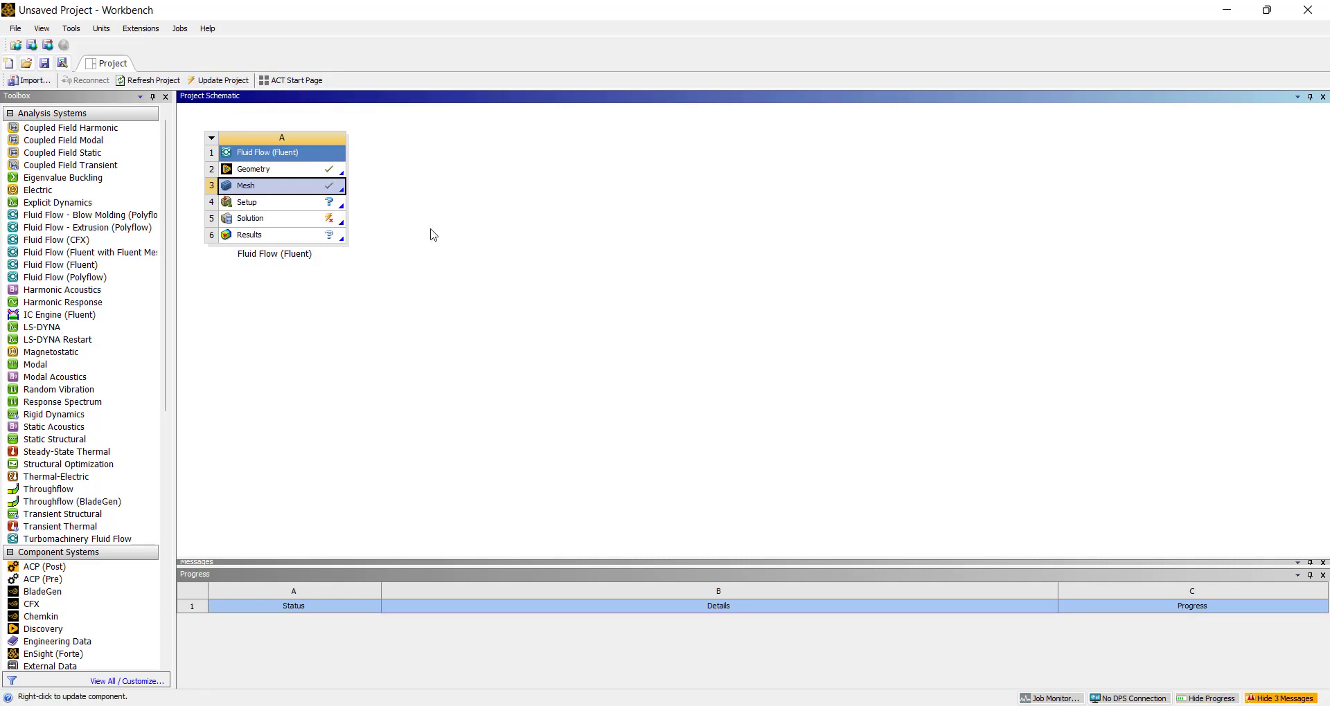
Launch the Fluent setup in double precision with 4 solver processes and dismiss the startup messages
{"action": "double_click", "coordinate": [293, 203]}
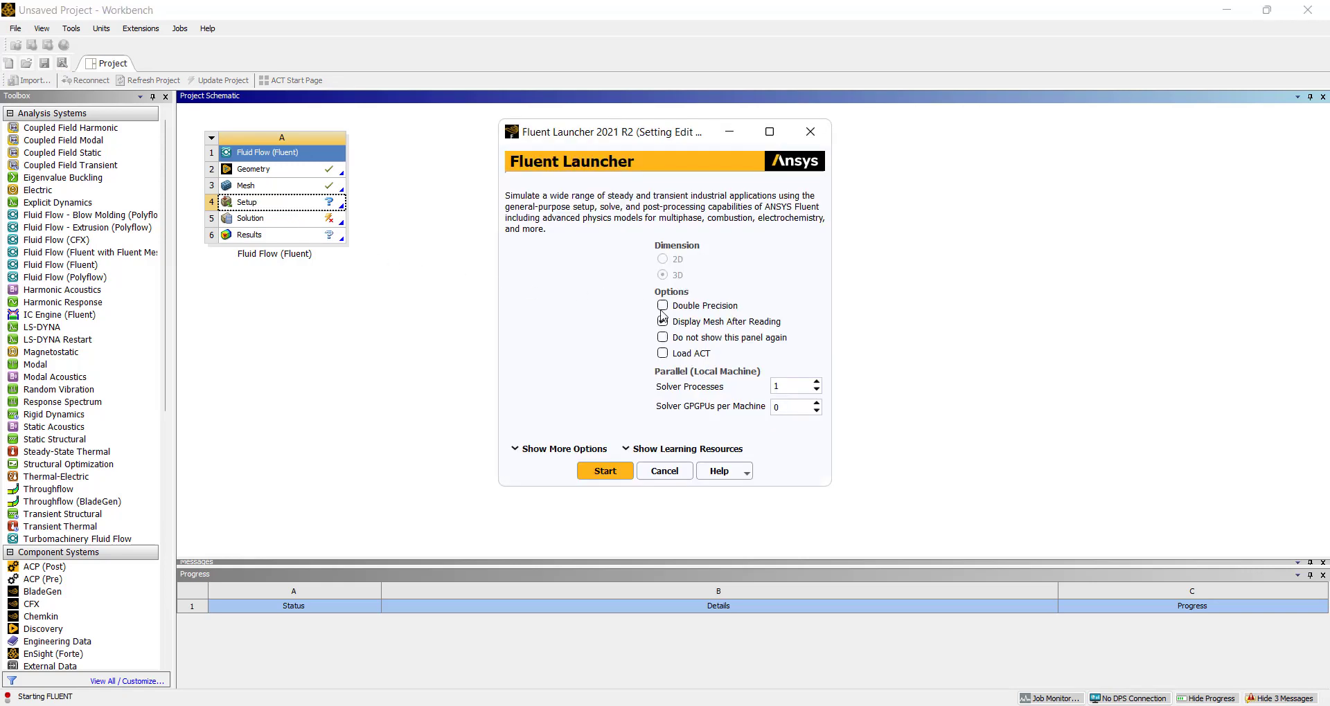
{"action": "left_click", "coordinate": [818, 402]}
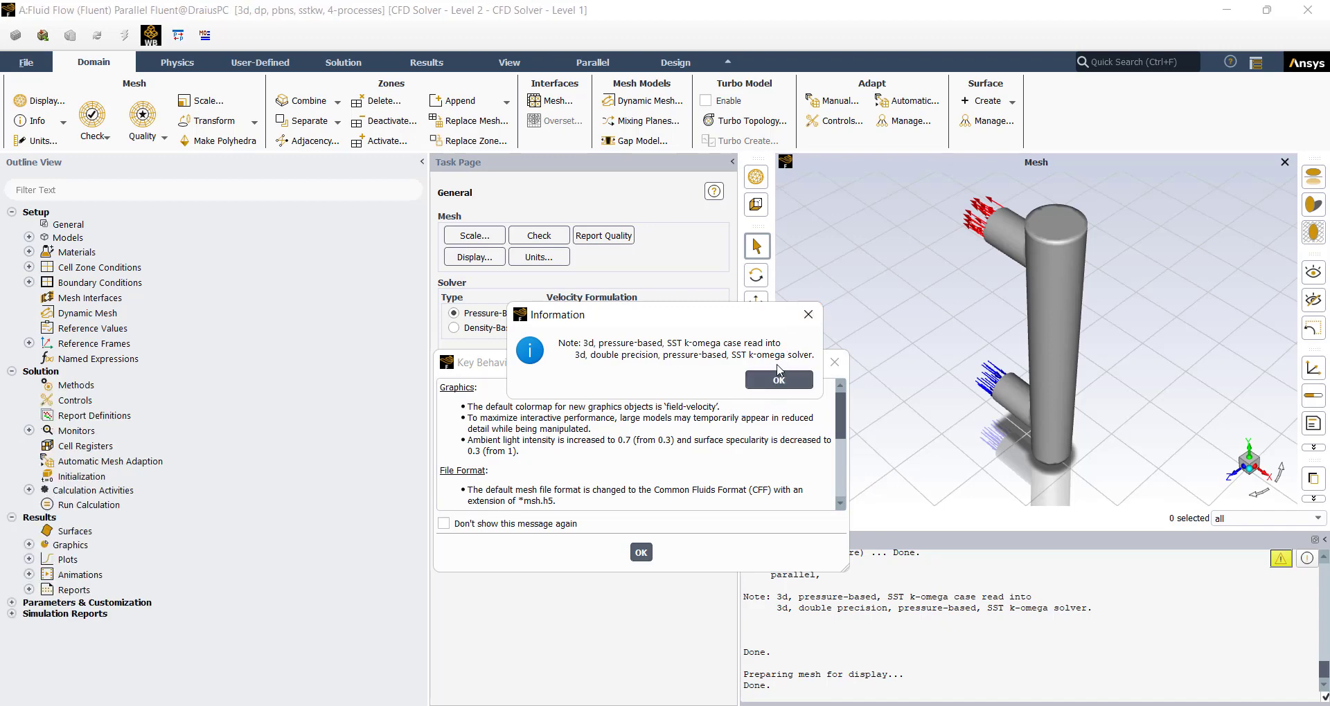
{"action": "left_click", "coordinate": [778, 378]}
{"action": "left_click", "coordinate": [835, 362]}
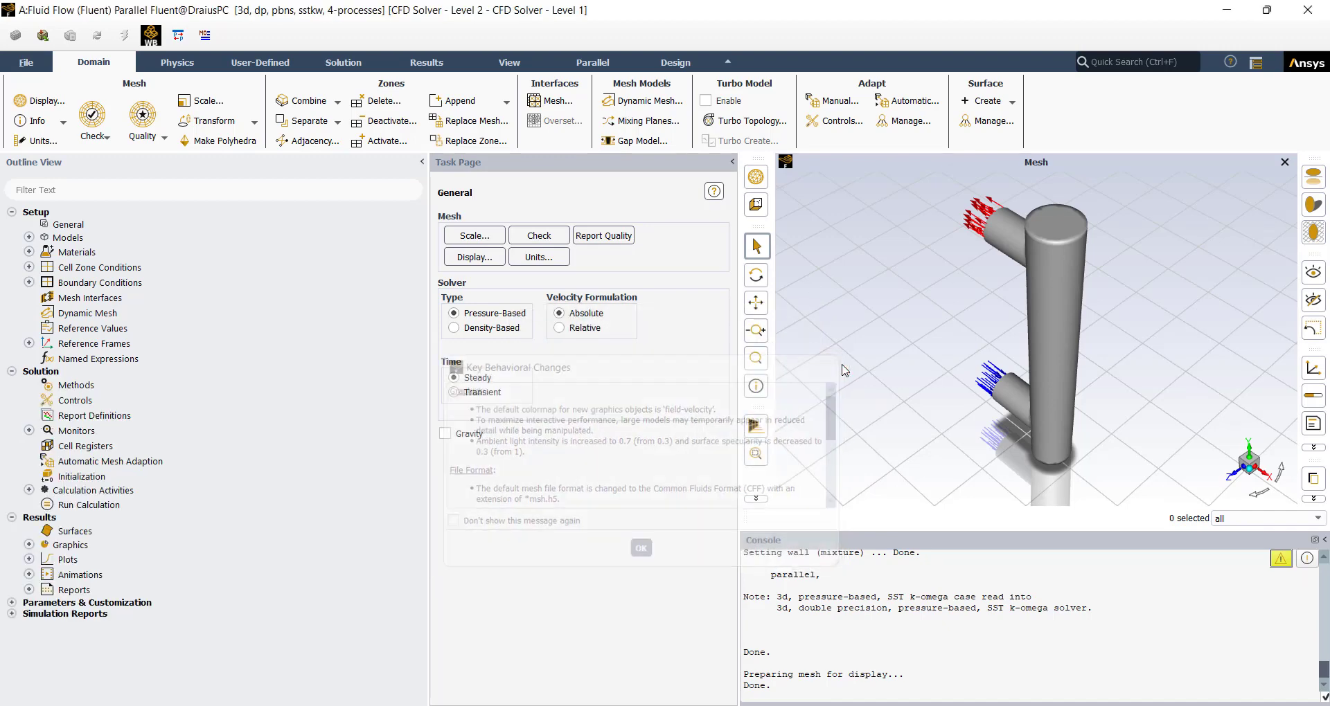
Display only the floater_wall surface in the mesh view, with both its faces and all mesh edges shown
{"action": "left_click", "coordinate": [474, 258]}
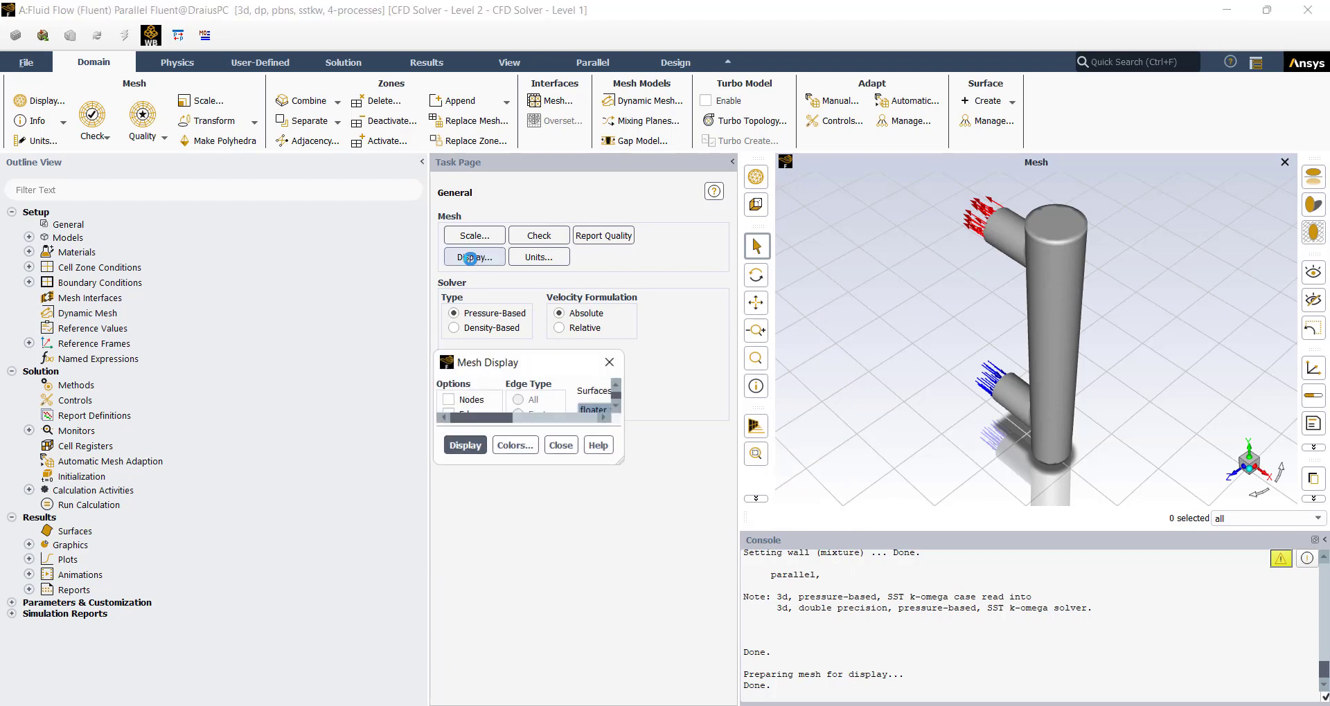
{"action": "left_click", "coordinate": [832, 392]}
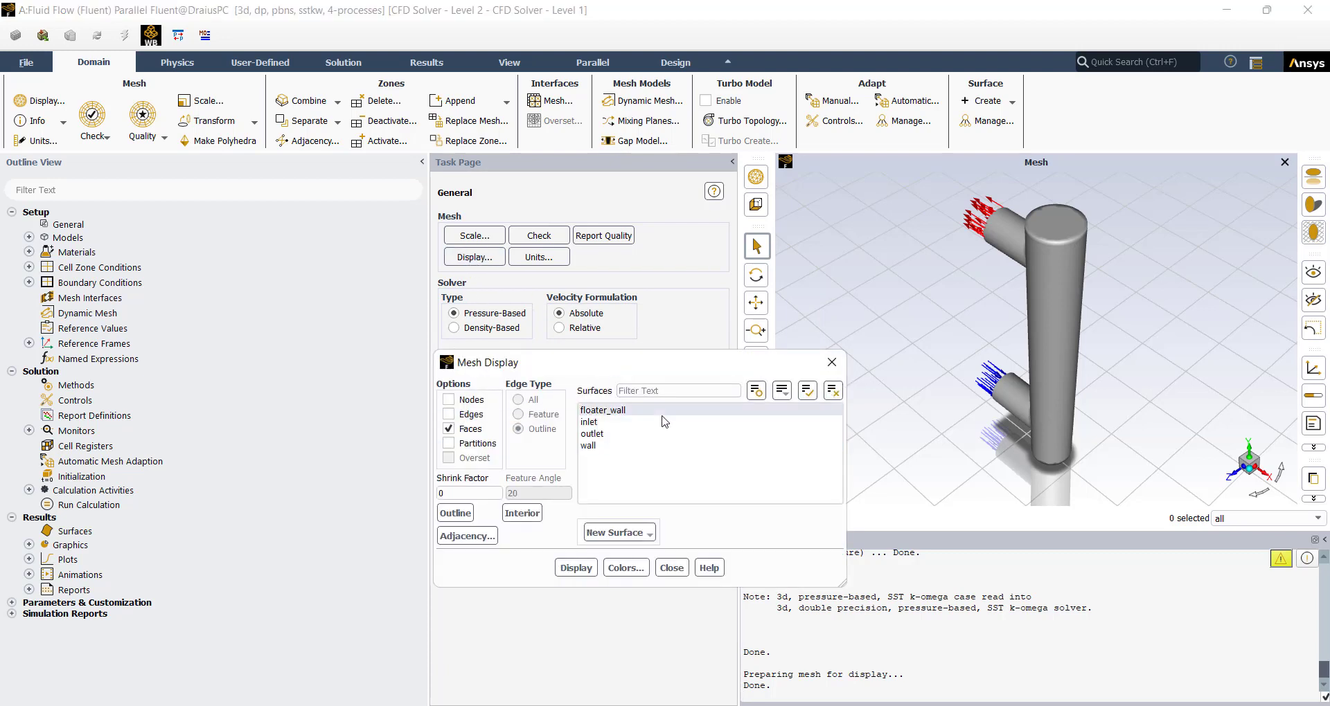
{"action": "left_click", "coordinate": [602, 410]}
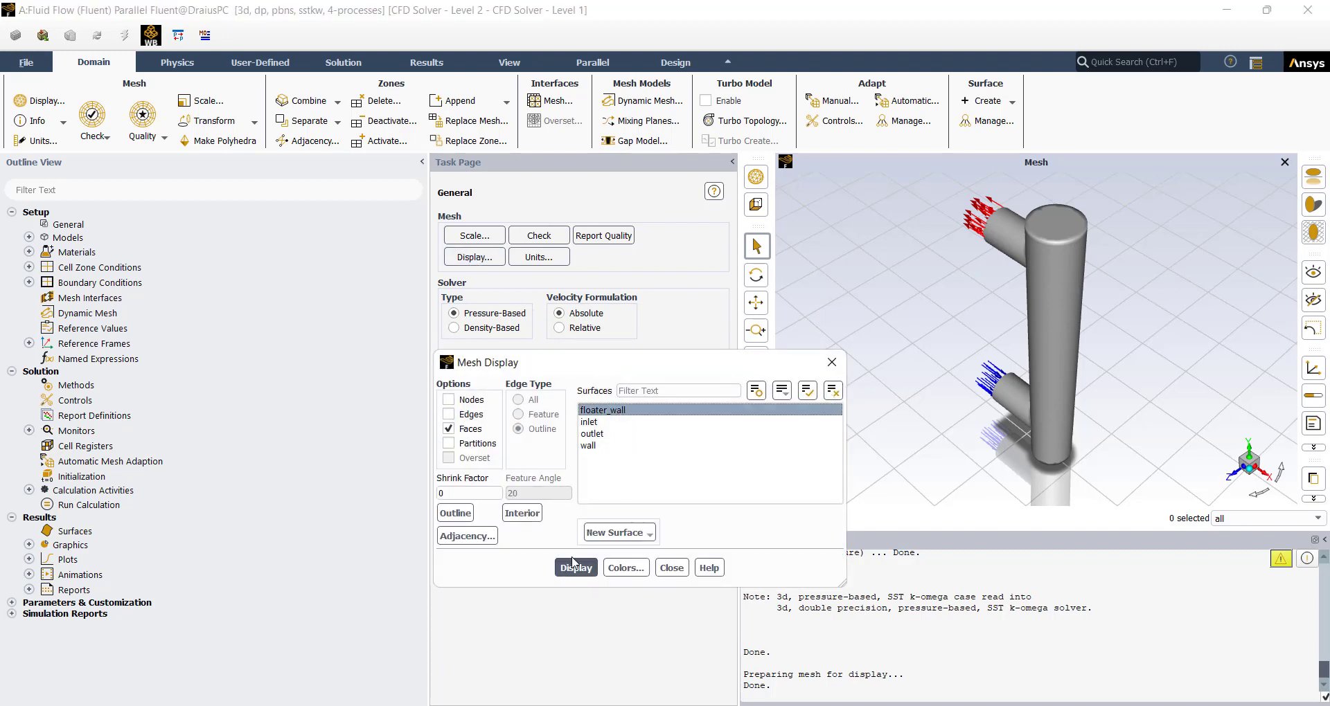
{"action": "left_click", "coordinate": [576, 568]}
{"action": "scroll", "coordinate": [1026, 383], "scroll_direction": "up", "scroll_amount": 5}
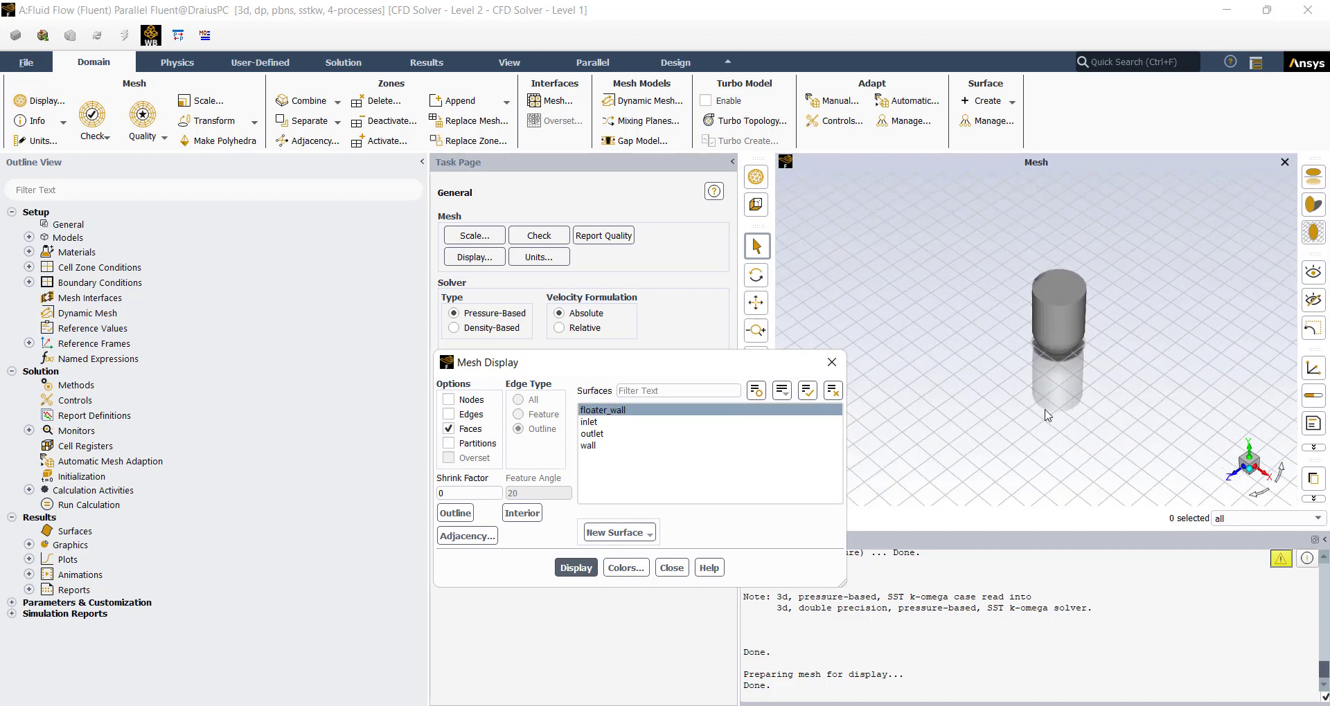
{"action": "left_click_drag", "start_coordinate": [1115, 342], "coordinate": [1141, 255]}
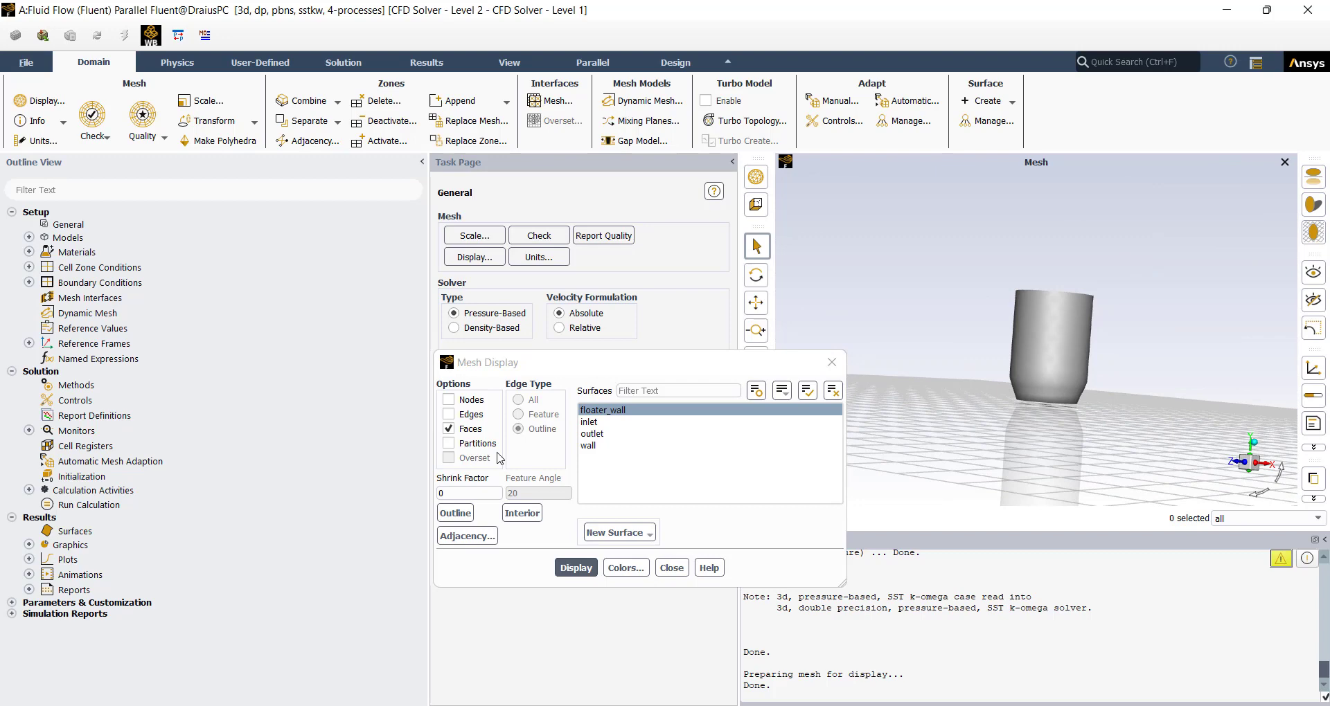
{"action": "left_click", "coordinate": [448, 414]}
{"action": "left_click", "coordinate": [575, 567]}
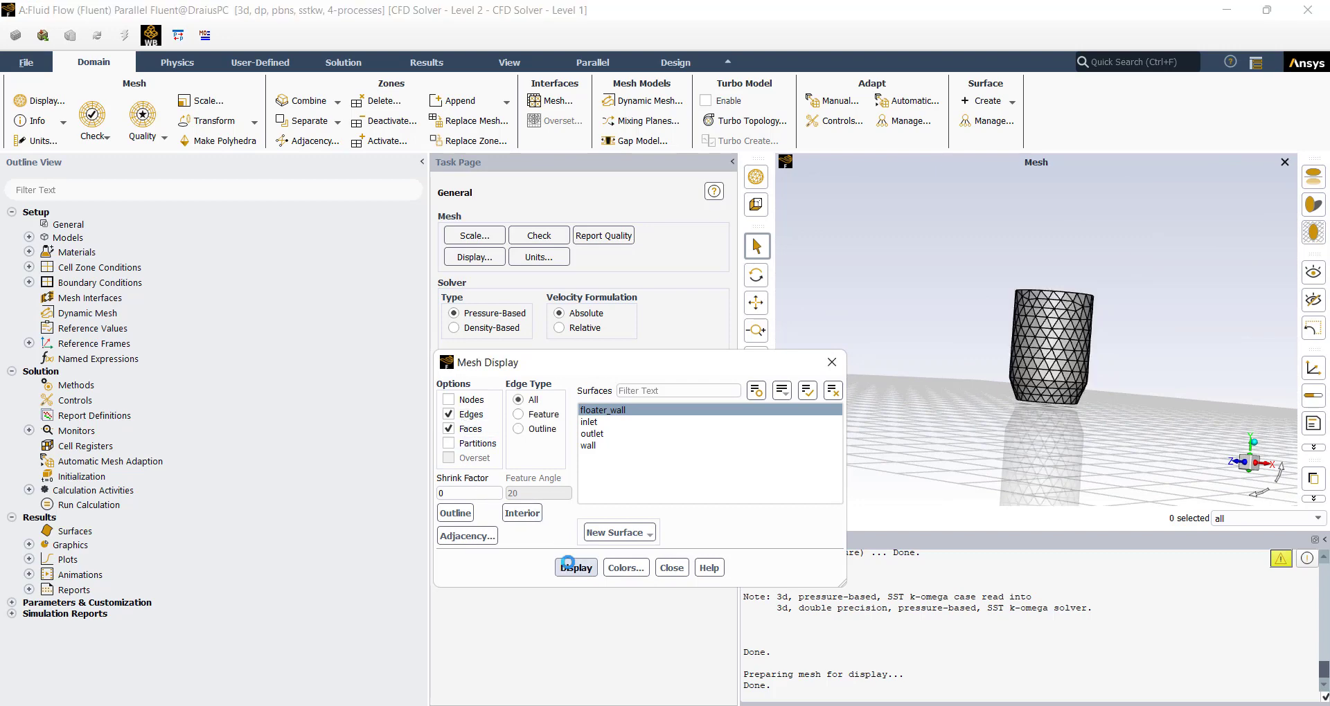
Add the inlet, outlet and wall surfaces to the mesh display and return the model to an isometric view
{"action": "left_click", "coordinate": [592, 422]}
{"action": "left_click", "coordinate": [576, 568]}
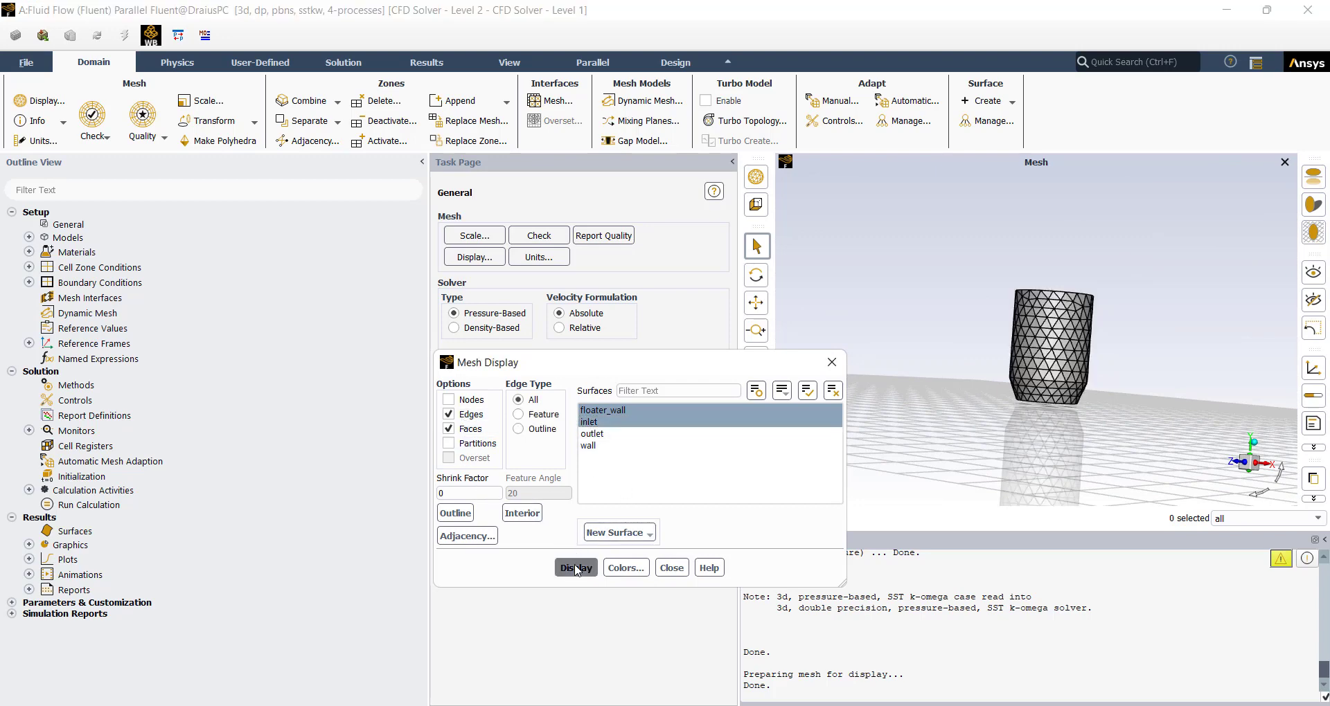
{"action": "scroll", "coordinate": [939, 364], "scroll_direction": "down", "scroll_amount": 5}
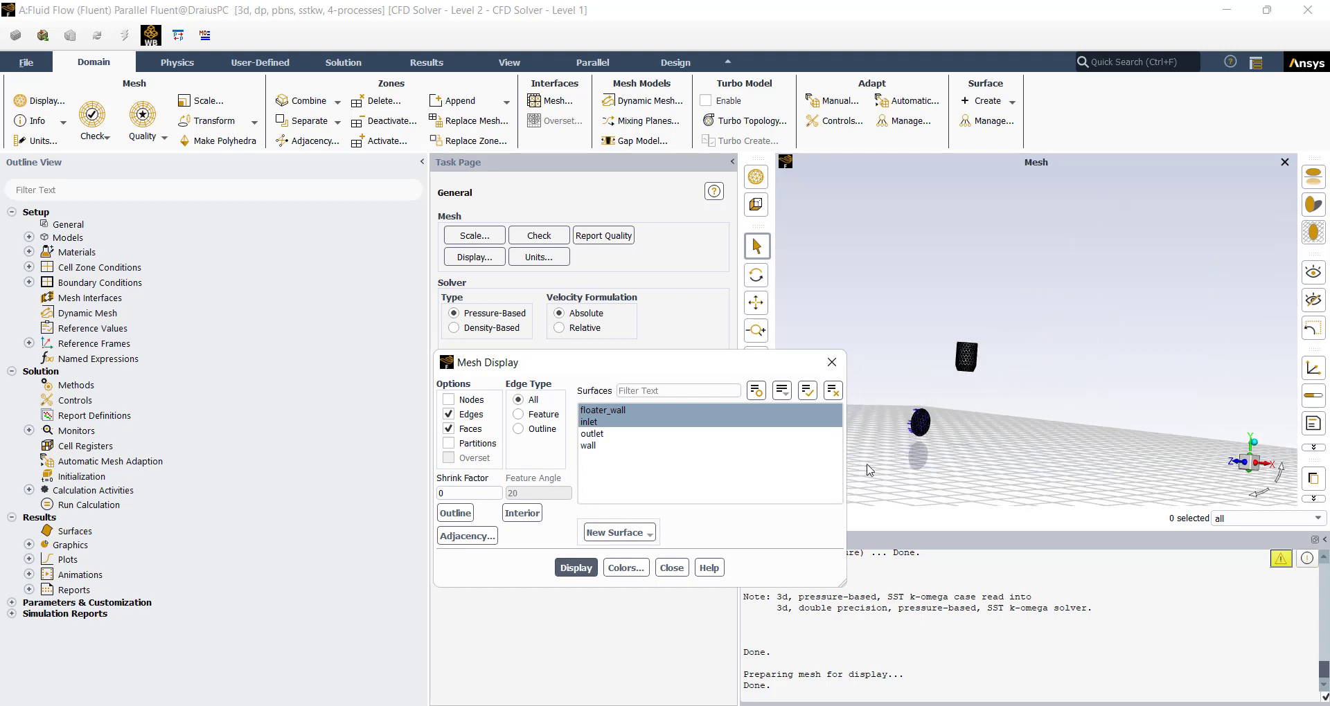
{"action": "left_click", "coordinate": [566, 568]}
{"action": "left_click", "coordinate": [582, 445]}
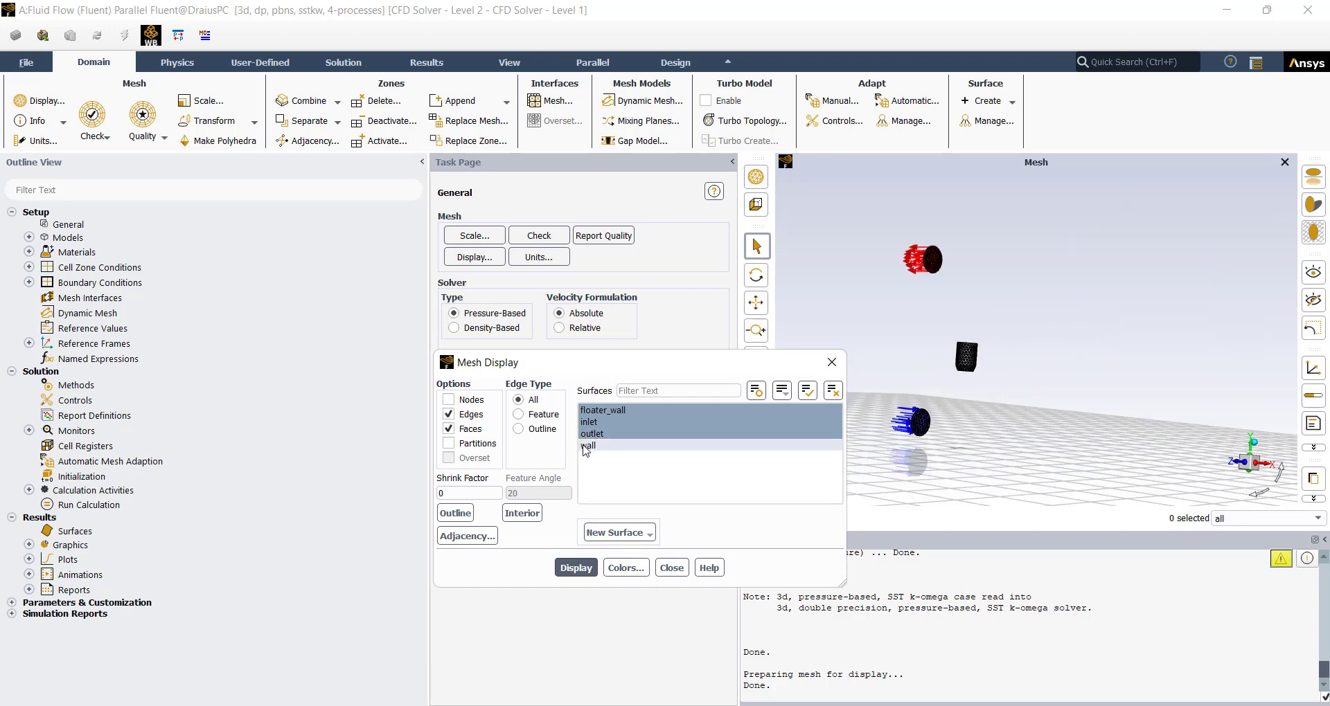
{"action": "left_click", "coordinate": [588, 568]}
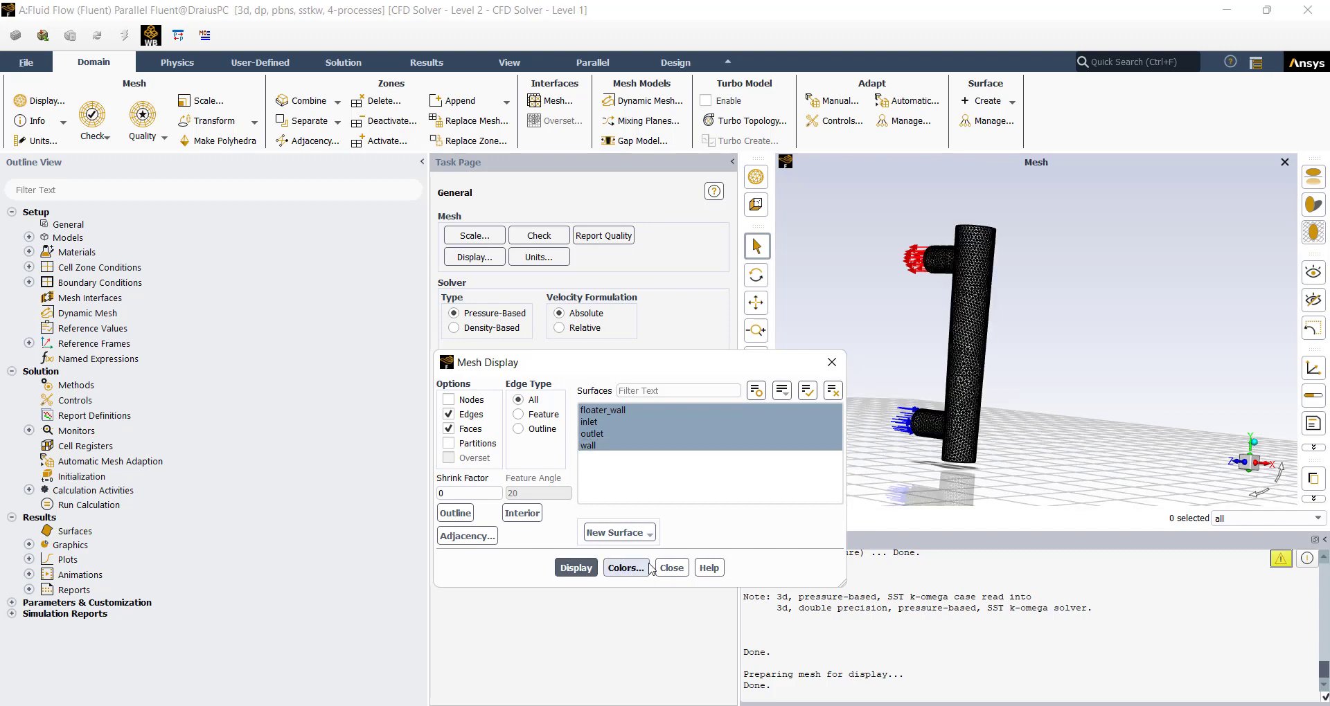
{"action": "left_click", "coordinate": [669, 568]}
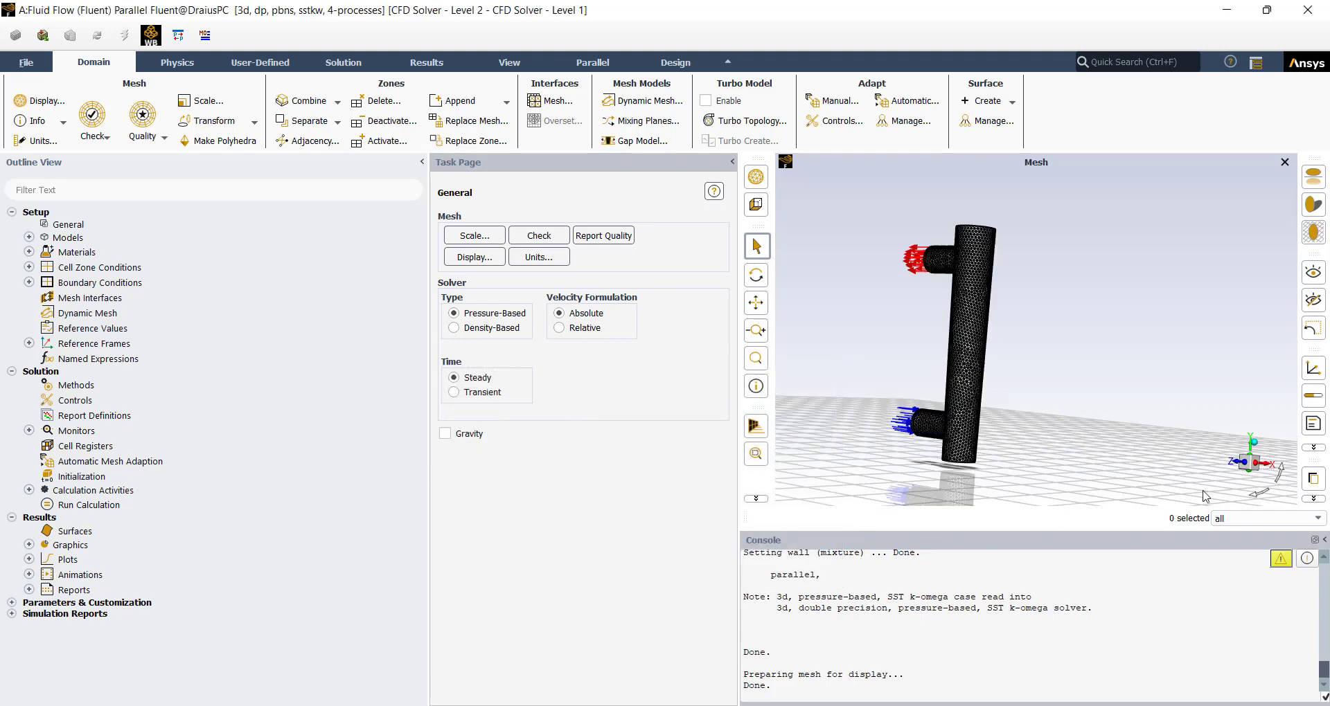
{"action": "left_click", "coordinate": [1258, 449]}
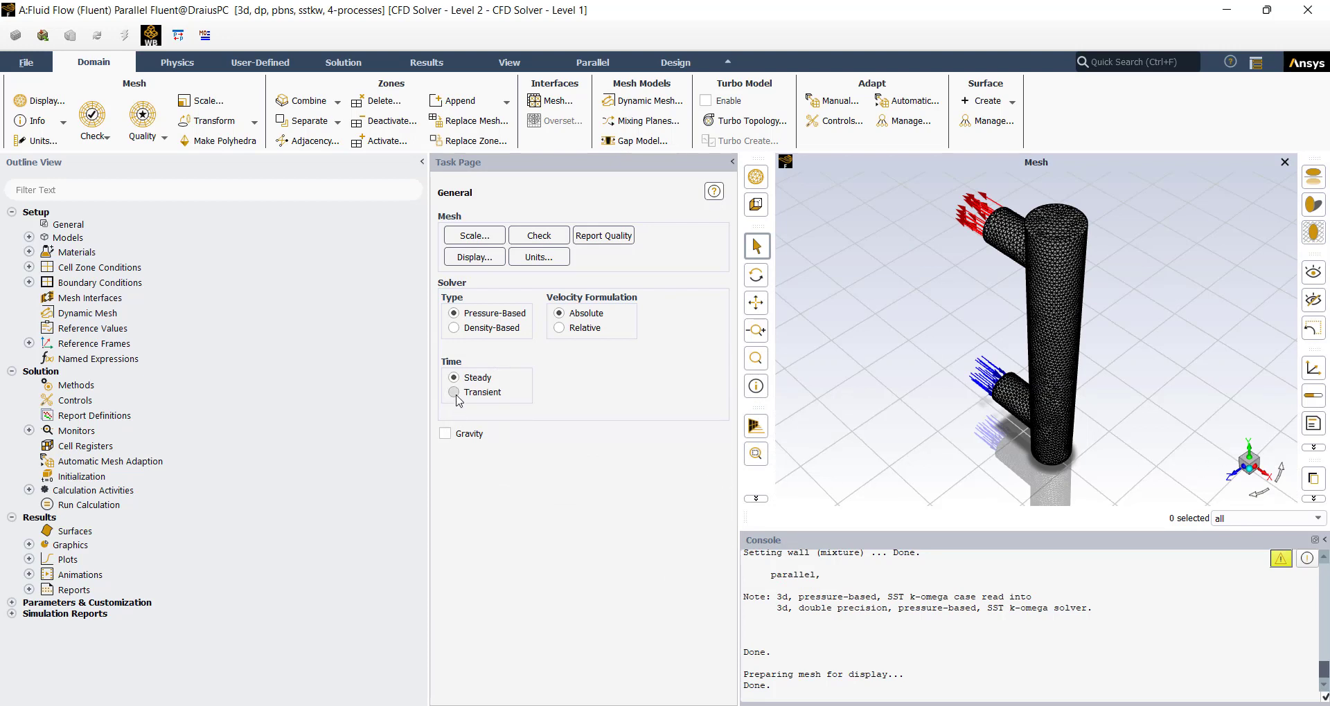
Set the solver to transient and enable gravity with a Y acceleration of -9.81 m/s²
{"action": "left_click", "coordinate": [454, 393]}
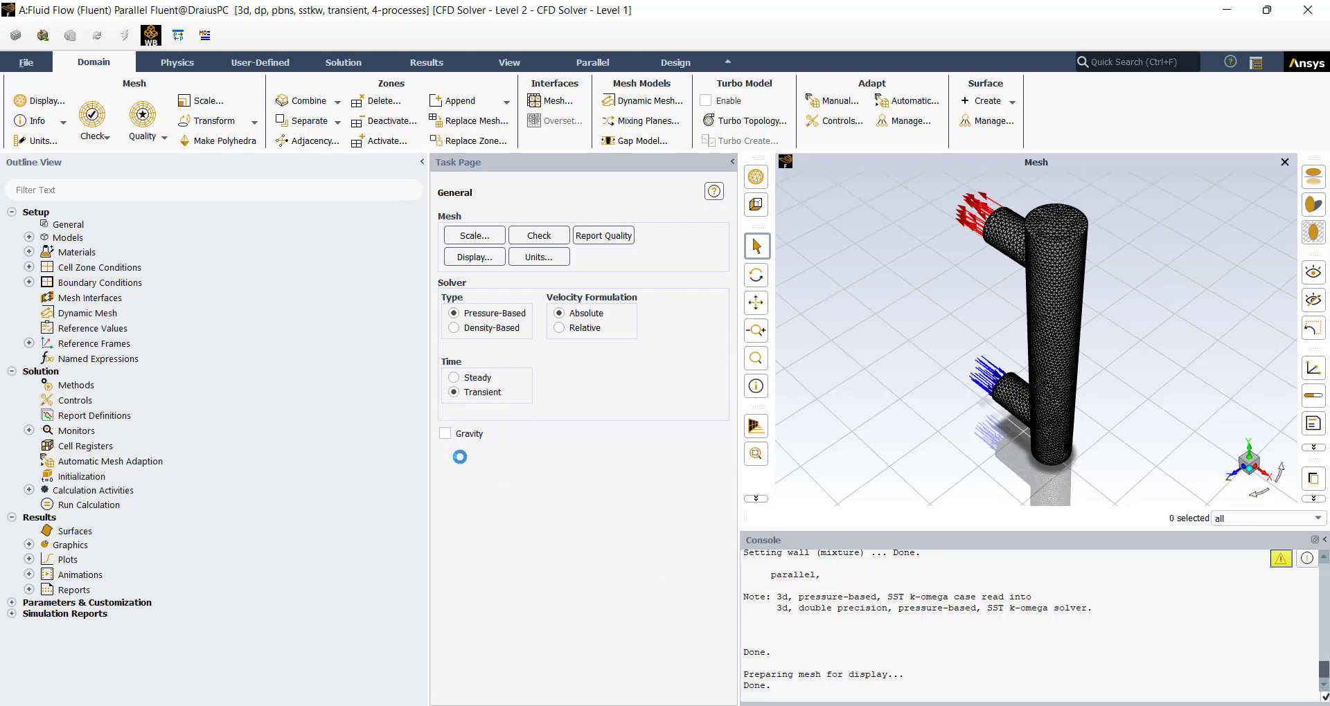
{"action": "left_click", "coordinate": [445, 434]}
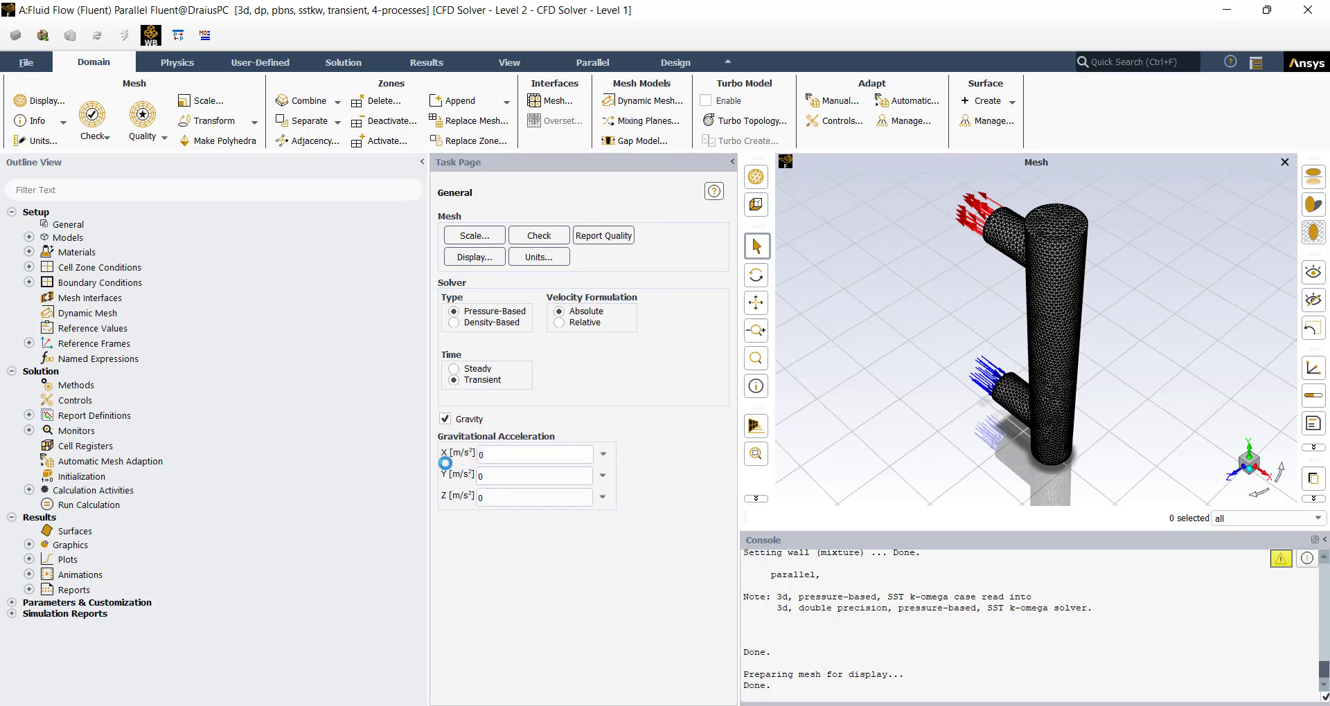
{"action": "left_click", "coordinate": [511, 490]}
{"action": "key", "text": "BackSpace"}
{"action": "type", "text": "-9.81"}
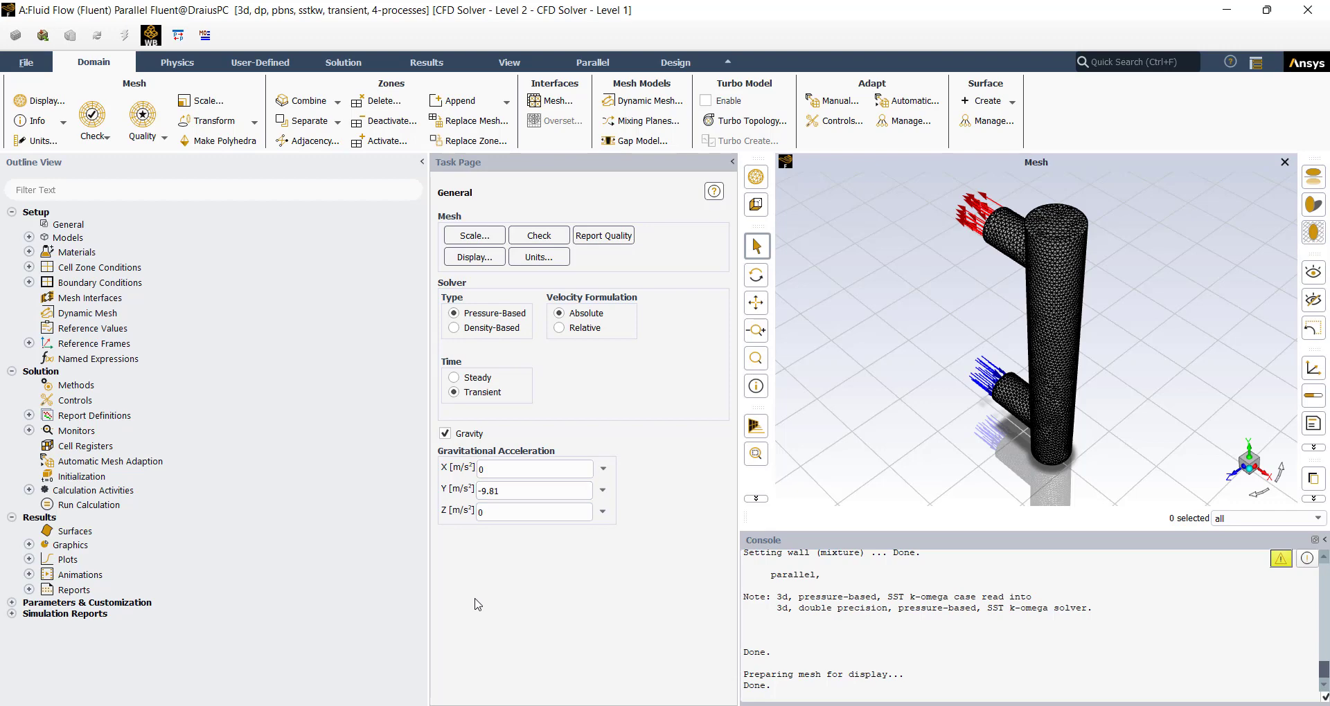
Review the viscous model settings and accept the k-omega SST turbulence model
{"action": "left_click", "coordinate": [29, 238]}
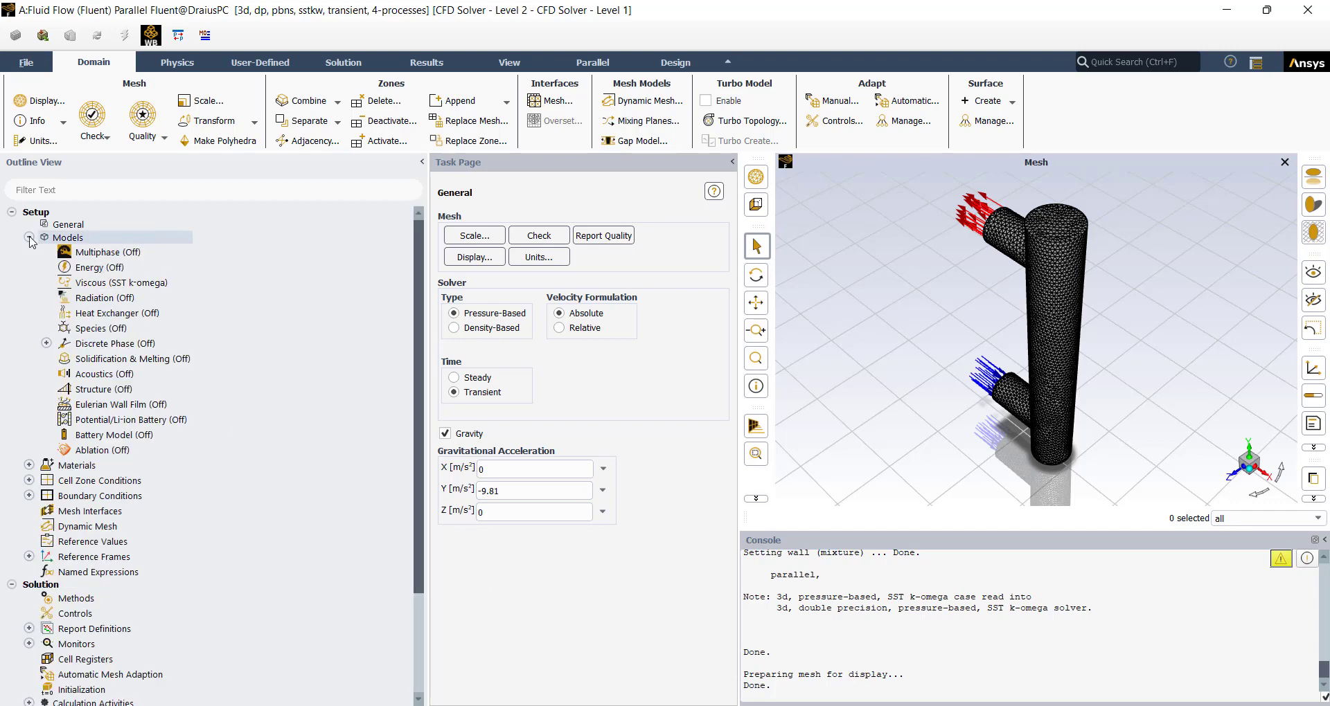
{"action": "left_click", "coordinate": [138, 285]}
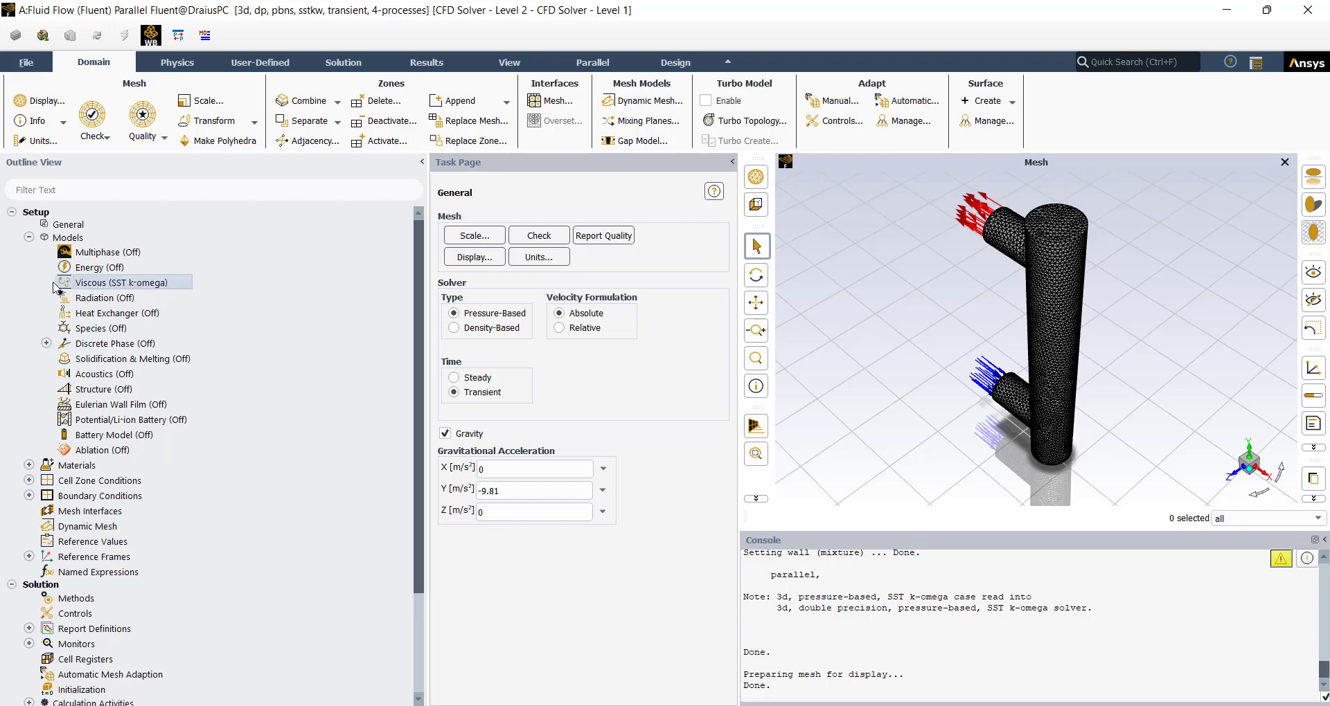
{"action": "double_click", "coordinate": [77, 285]}
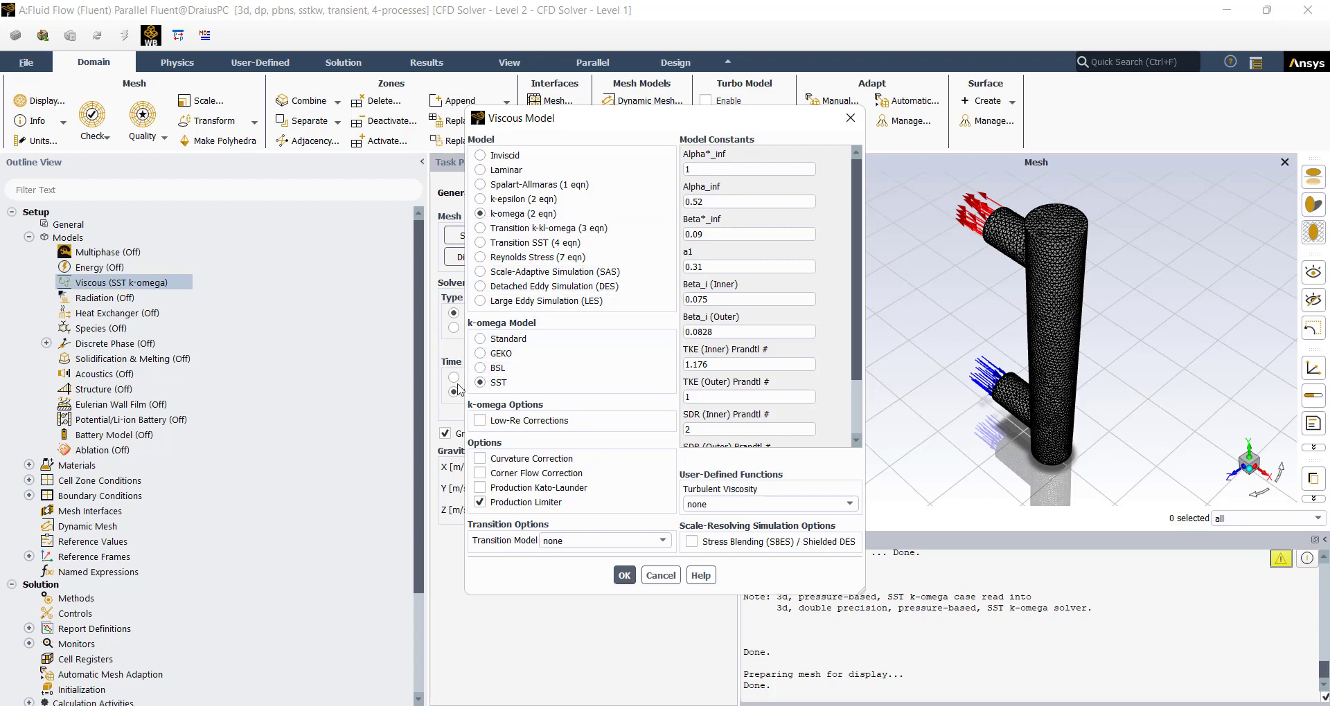
{"action": "left_click", "coordinate": [623, 577]}
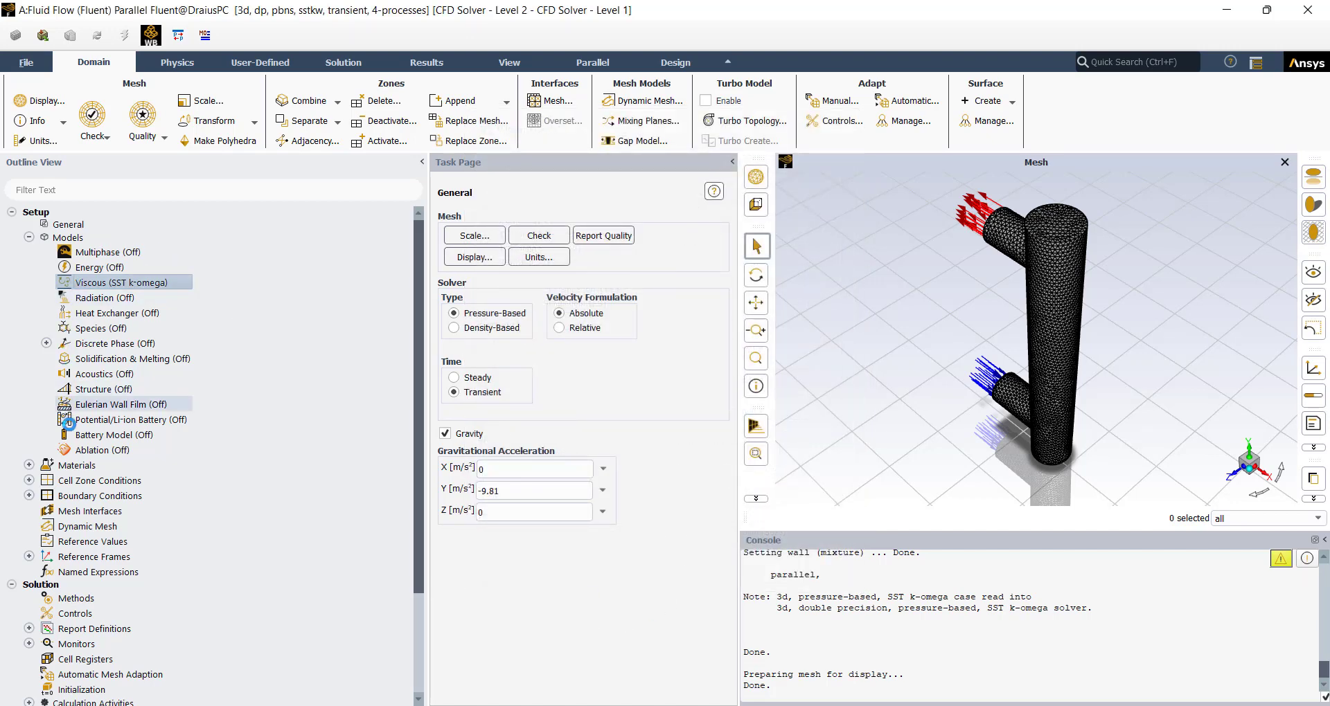
Check the density and viscosity of the fluid material air and look at the cell zone conditions
{"action": "left_click", "coordinate": [28, 466]}
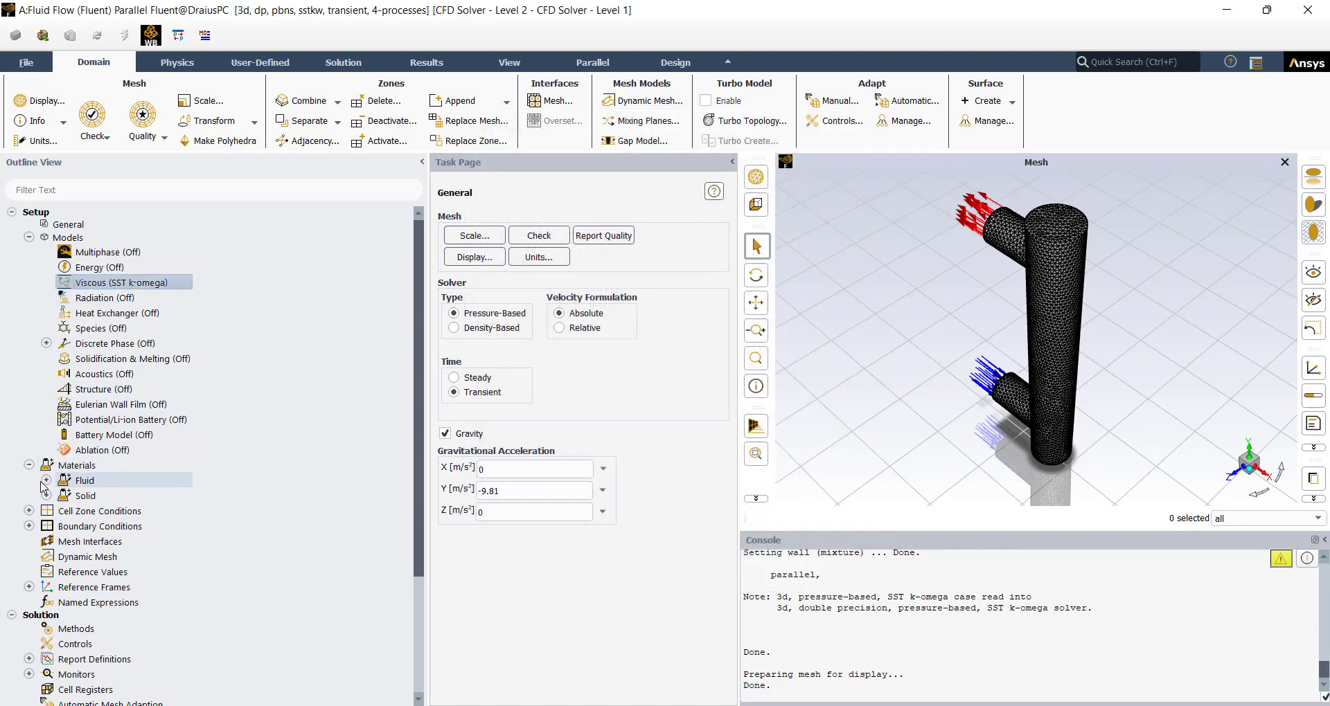
{"action": "left_click", "coordinate": [46, 480]}
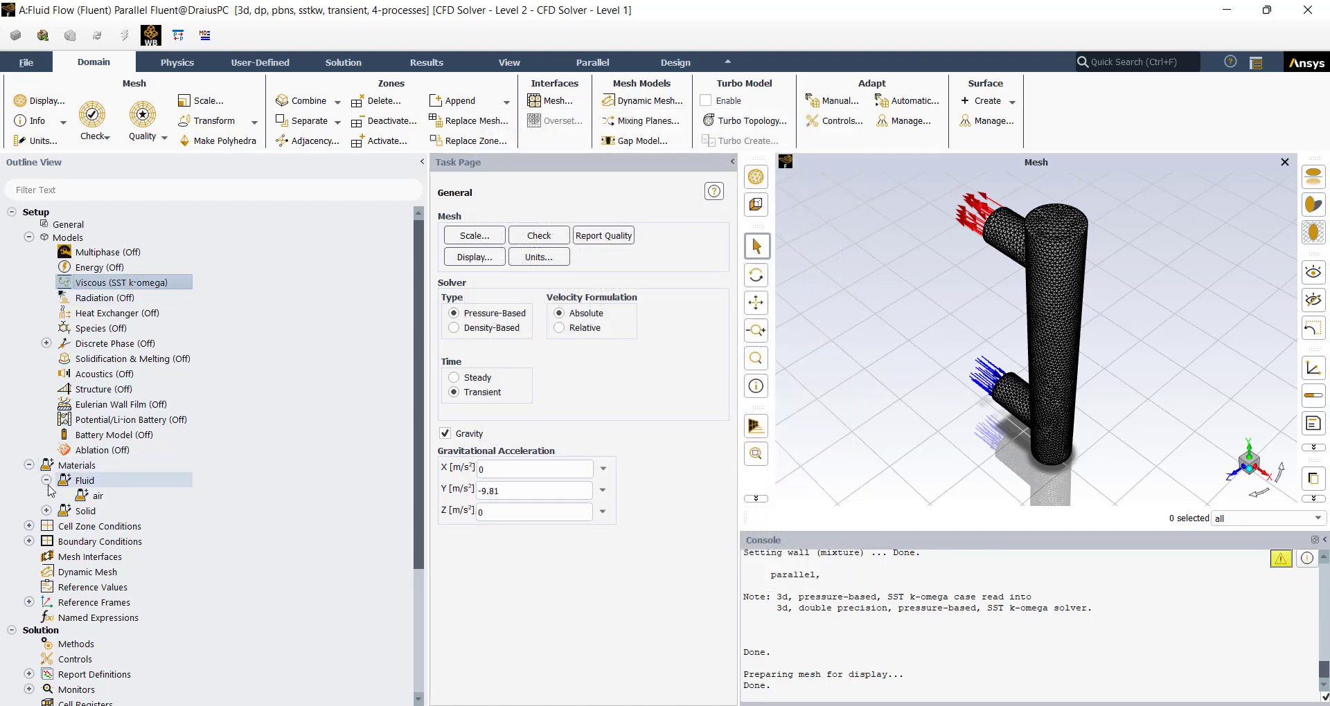
{"action": "double_click", "coordinate": [85, 497]}
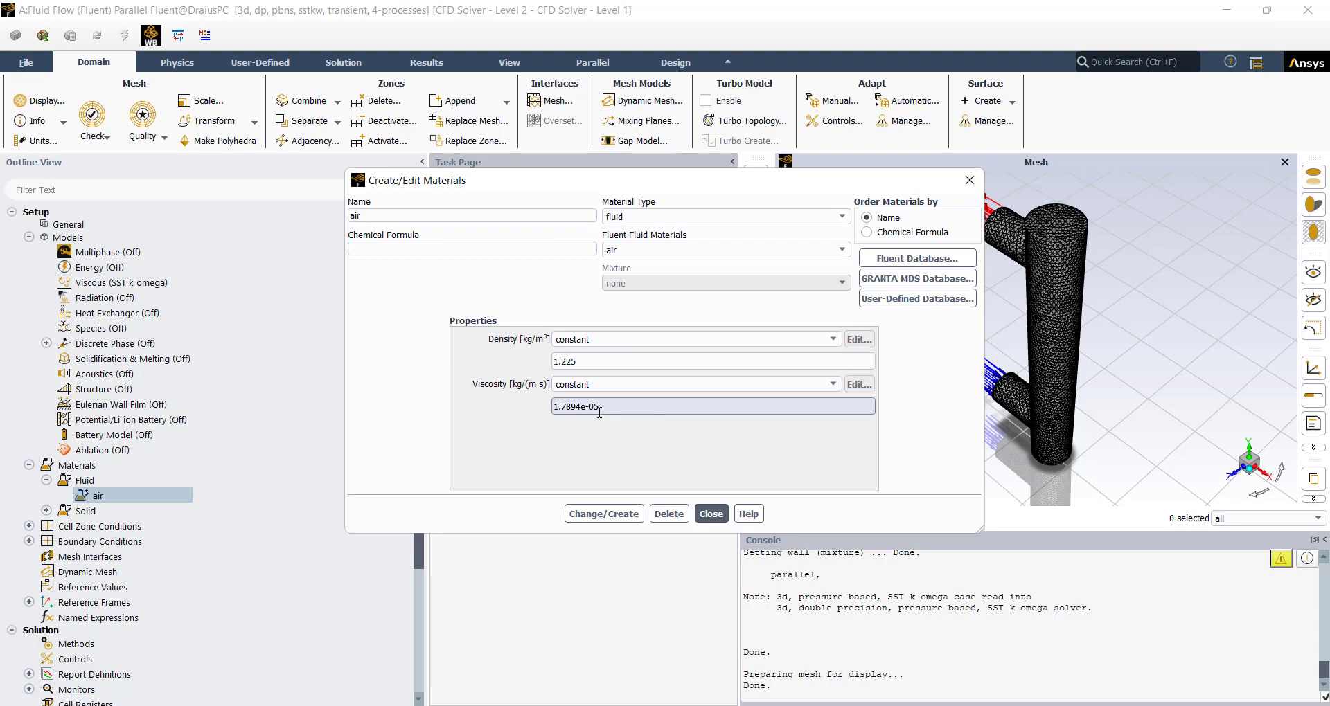
{"action": "left_click", "coordinate": [712, 513]}
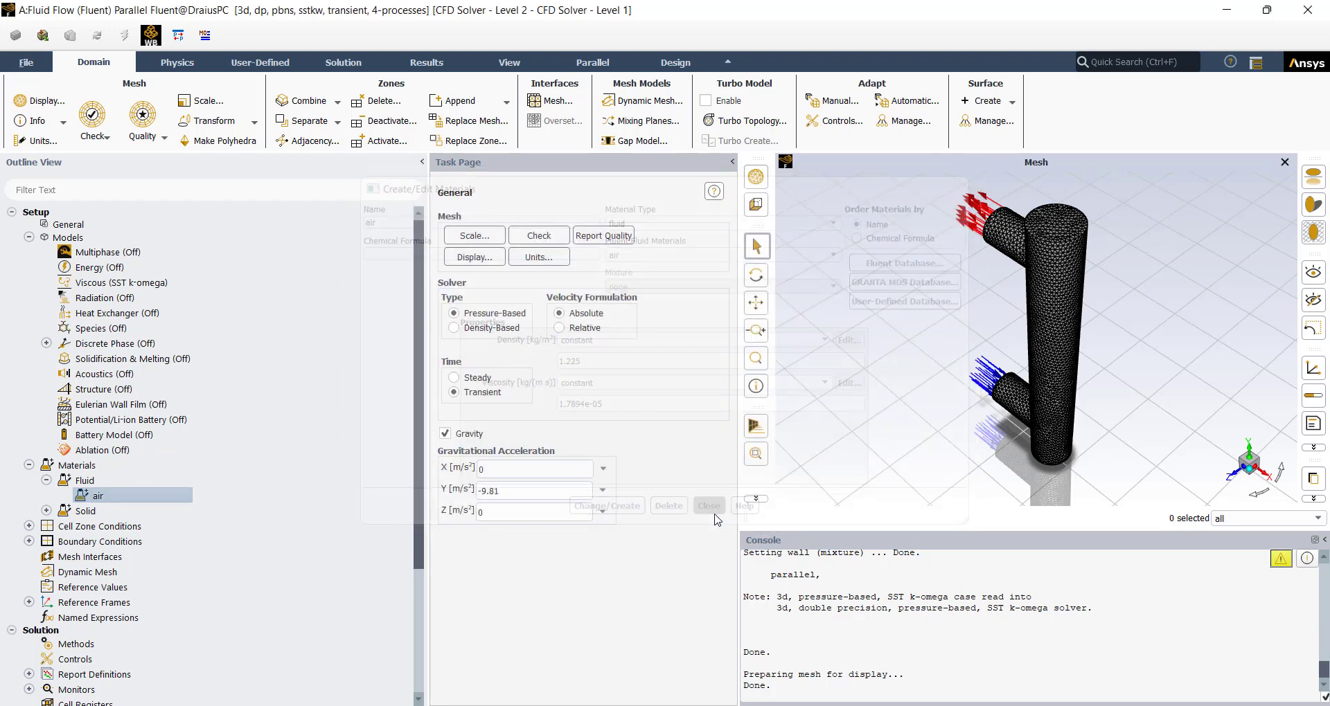
{"action": "left_click", "coordinate": [29, 527]}
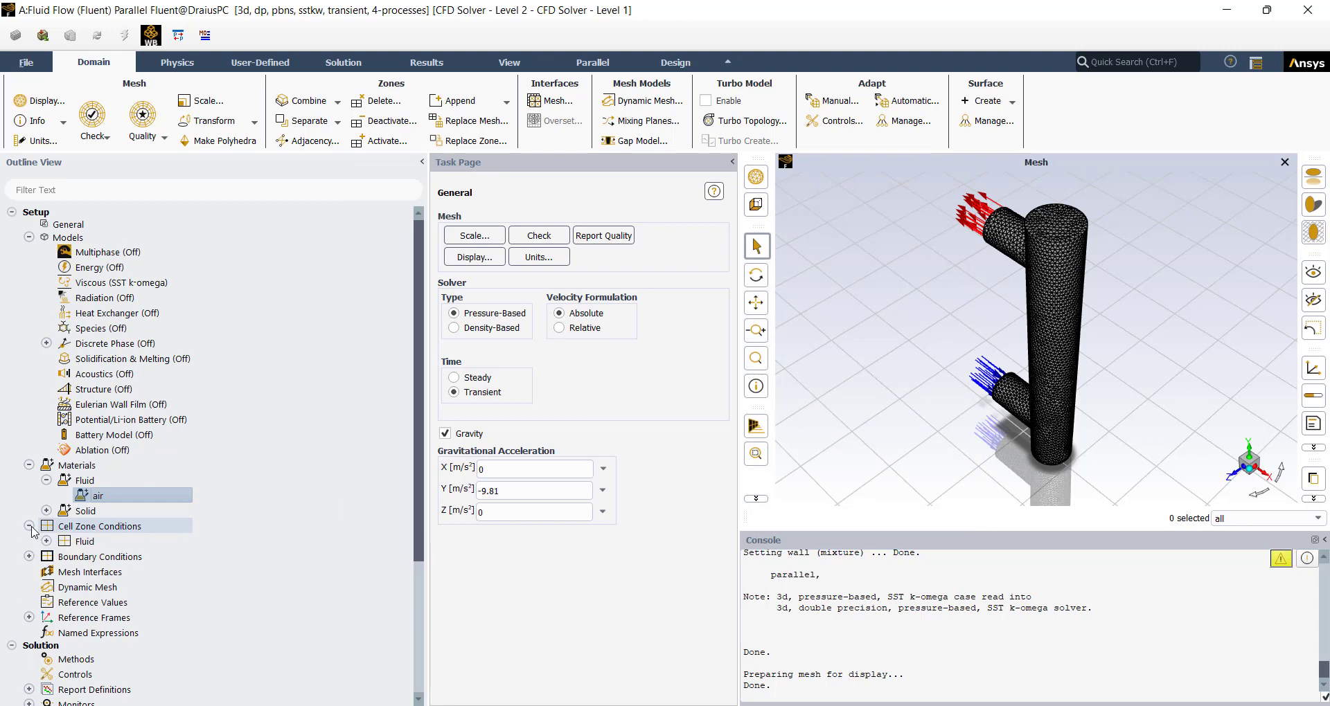
{"action": "left_click", "coordinate": [29, 526]}
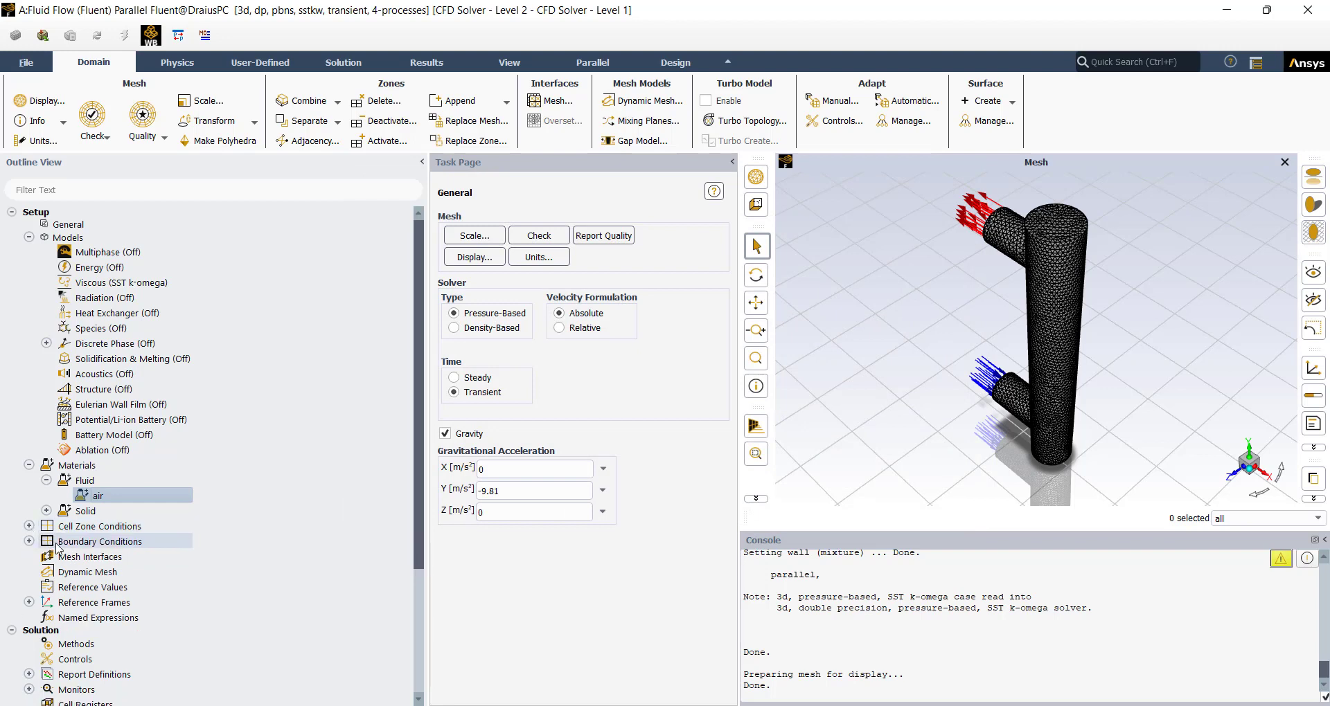
Set the velocity magnitude of the inlet boundary to 44 m/s and apply it
{"action": "double_click", "coordinate": [58, 545]}
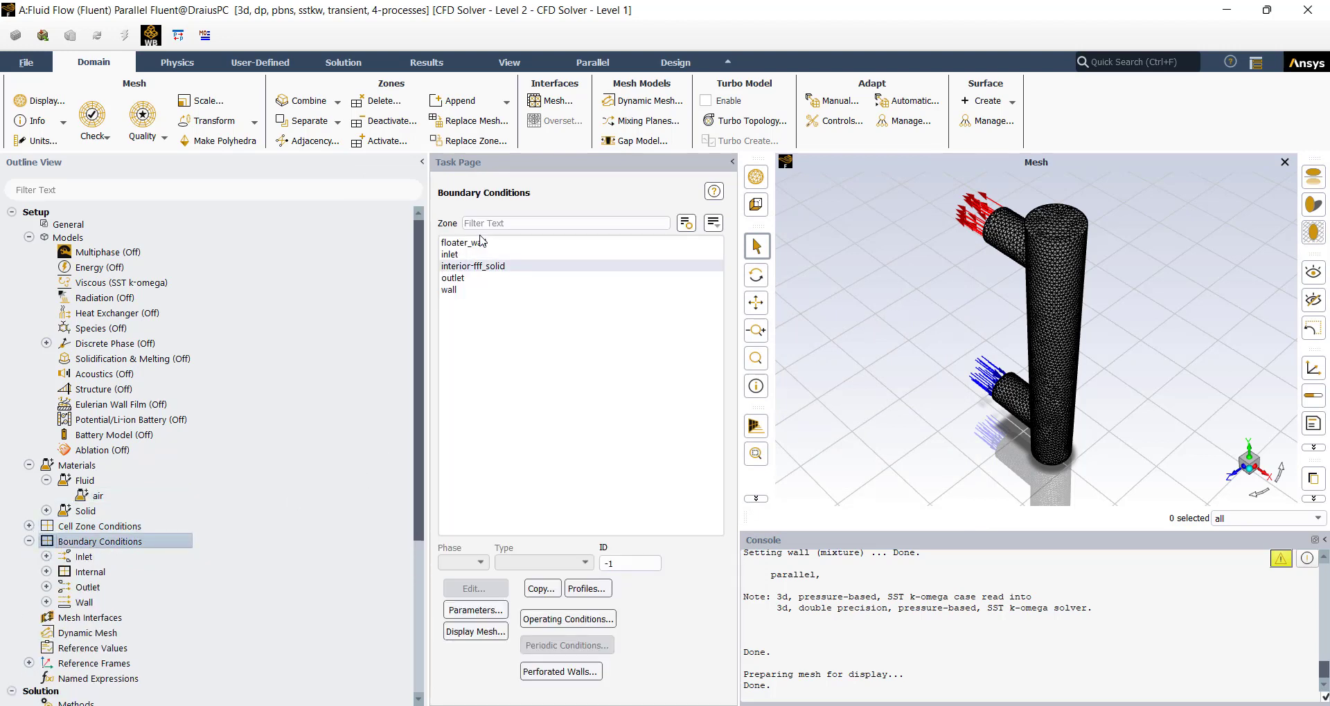
{"action": "left_click", "coordinate": [451, 254]}
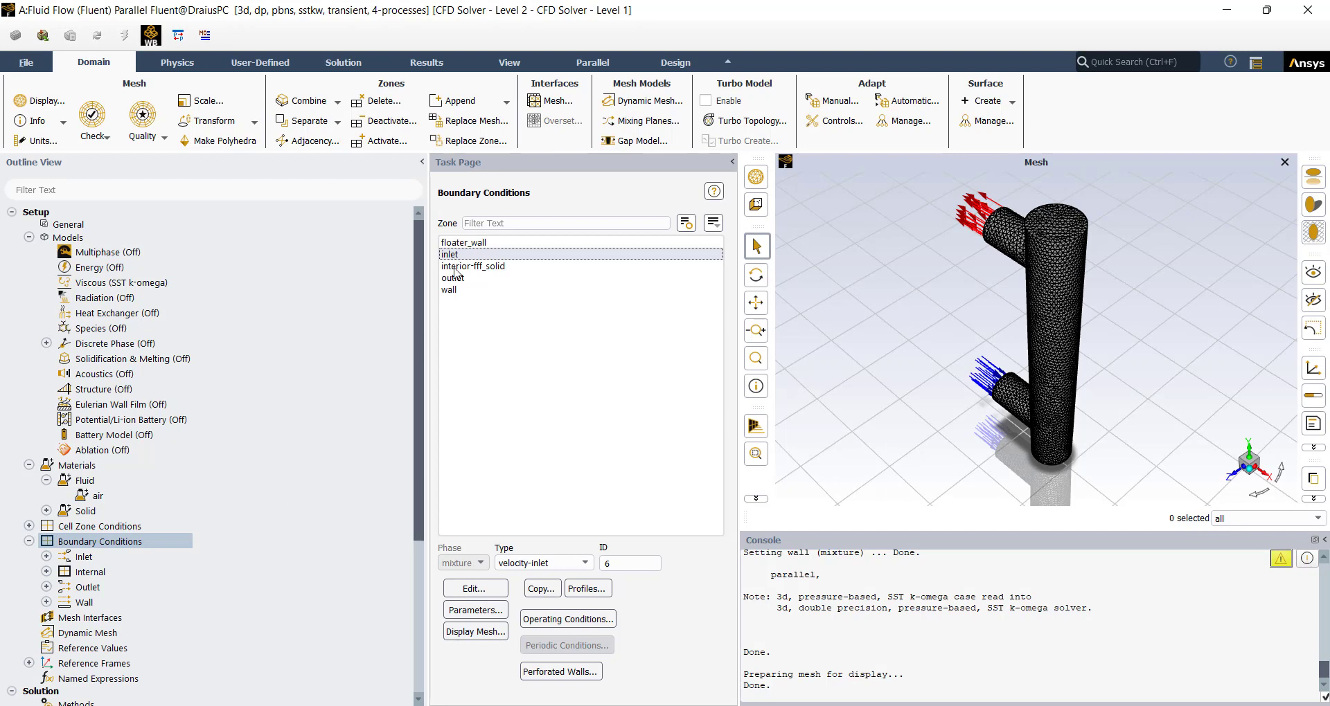
{"action": "left_click", "coordinate": [473, 589]}
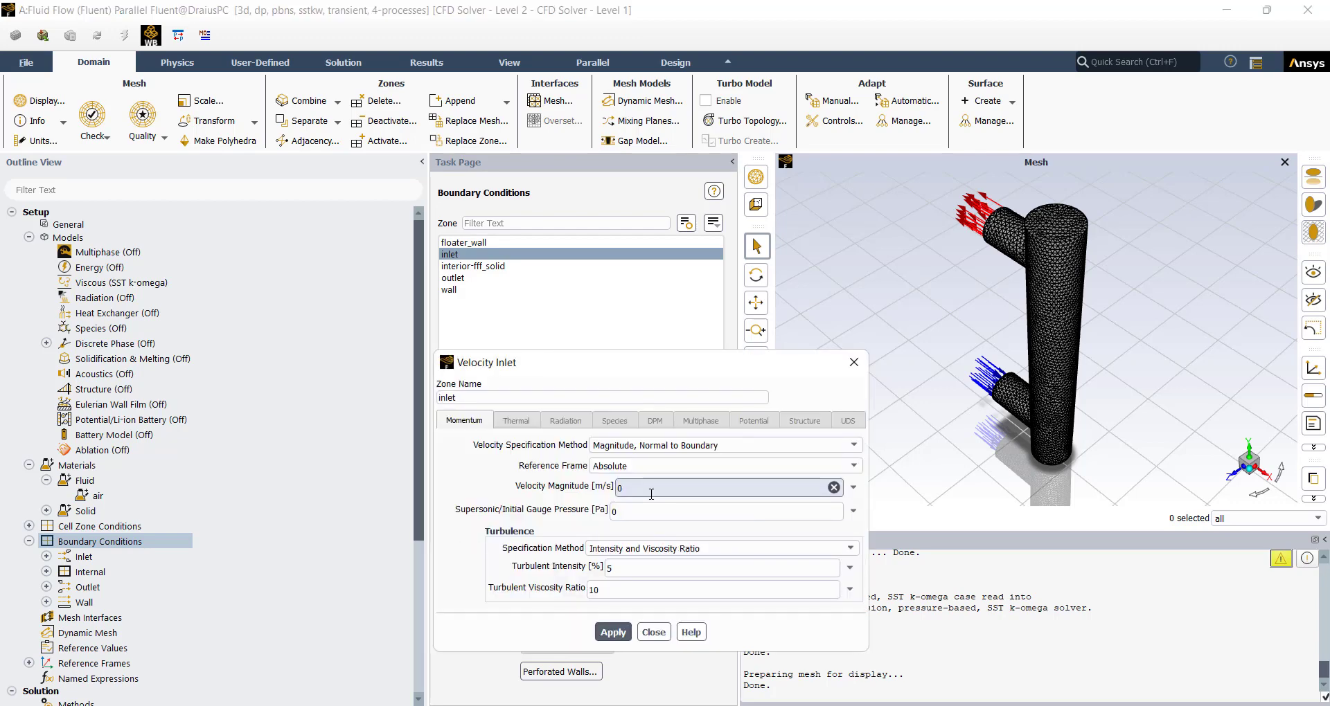
{"action": "type", "text": "44"}
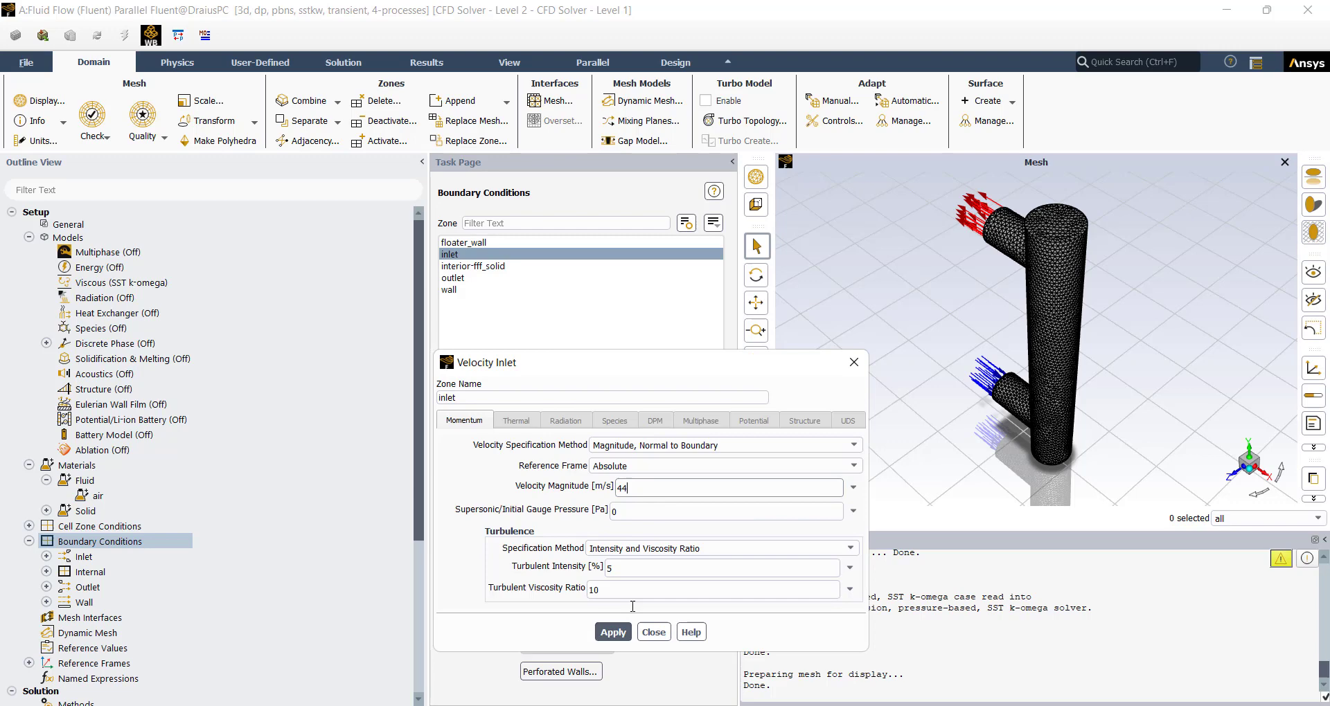
{"action": "left_click", "coordinate": [600, 632]}
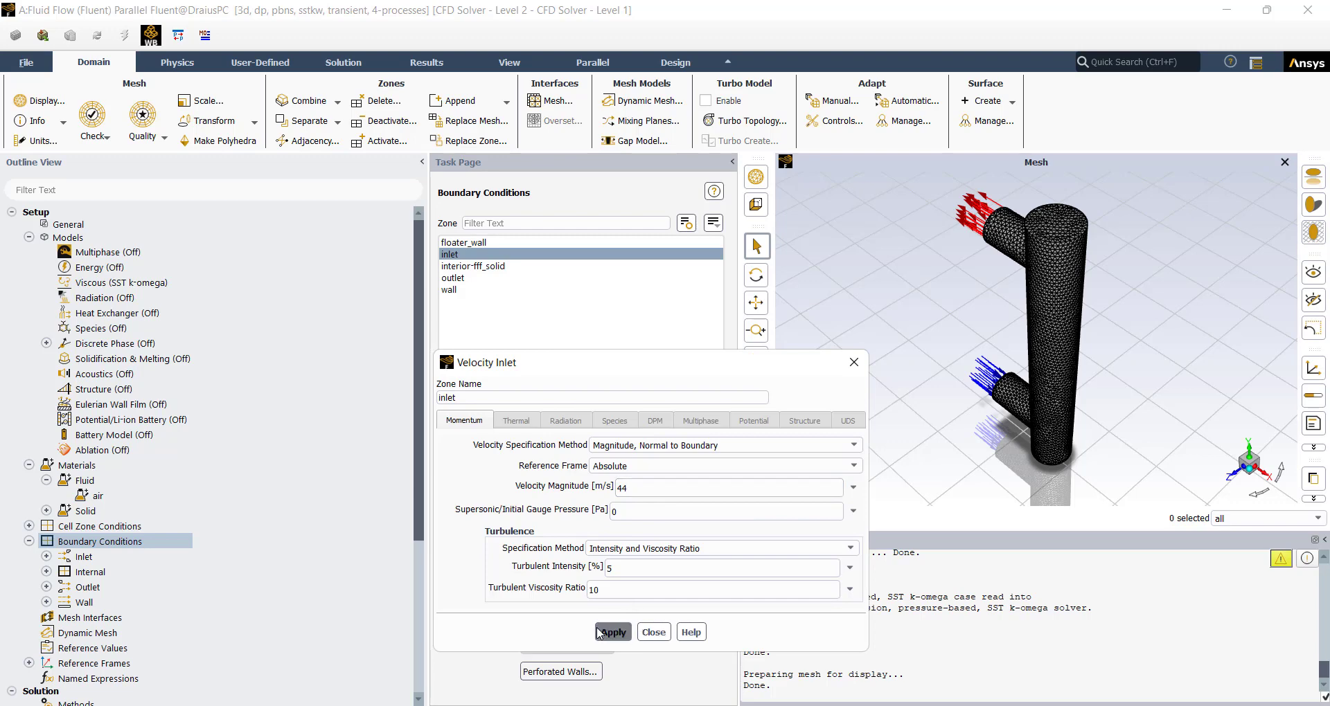
{"action": "left_click", "coordinate": [852, 364]}
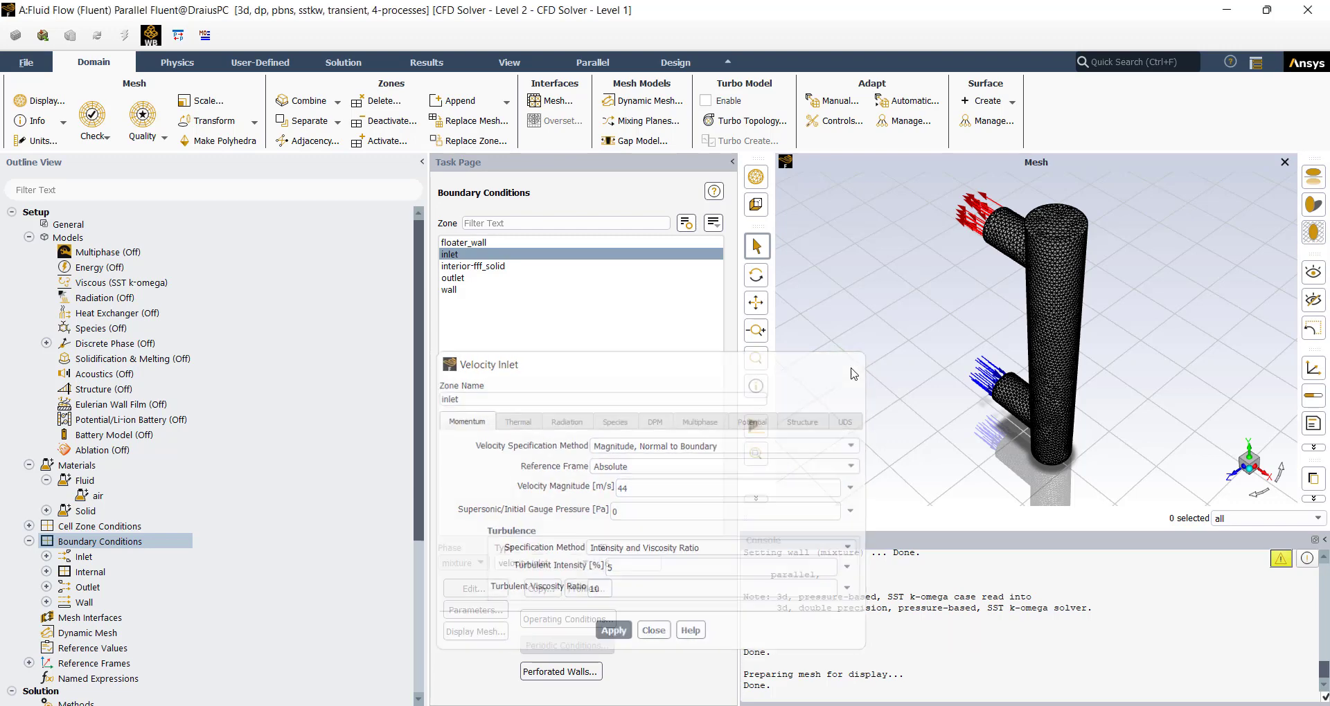
Check the interior zone's type and review the pressure outlet settings of the outlet boundary
{"action": "left_click", "coordinate": [477, 267]}
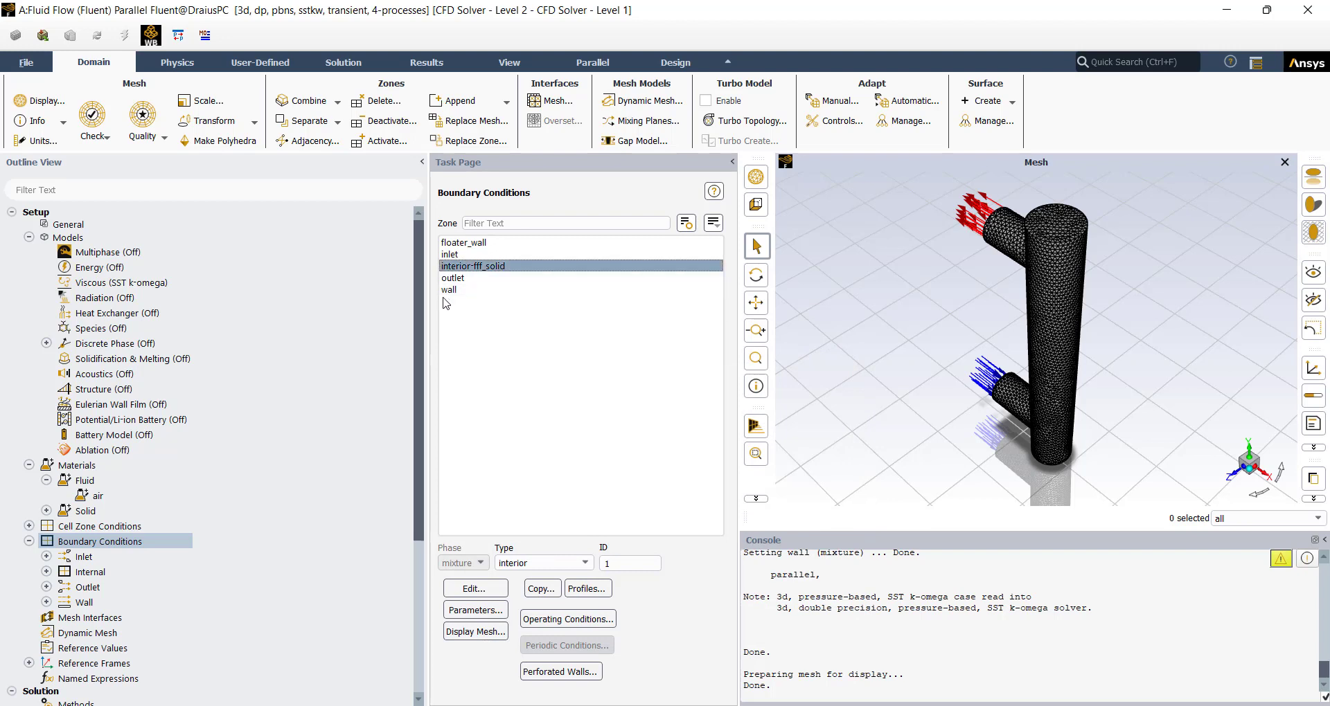
{"action": "left_click", "coordinate": [451, 278]}
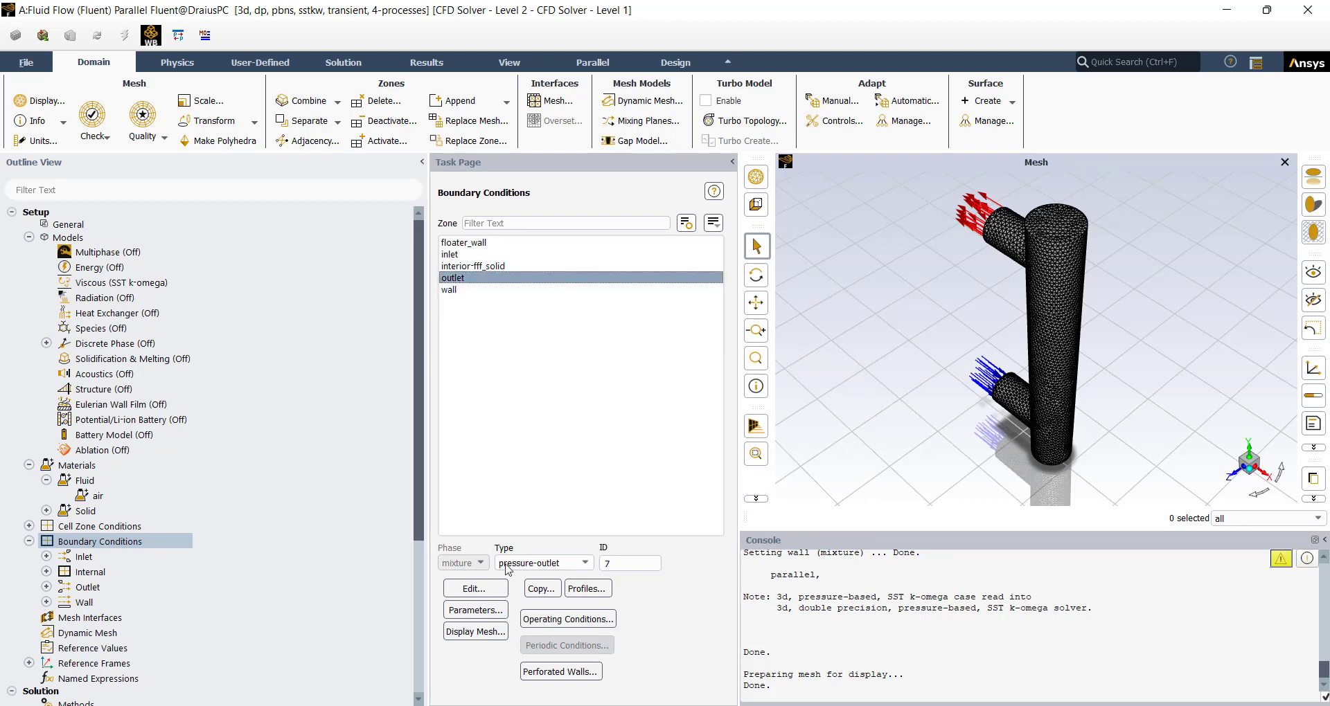
{"action": "left_click", "coordinate": [469, 590]}
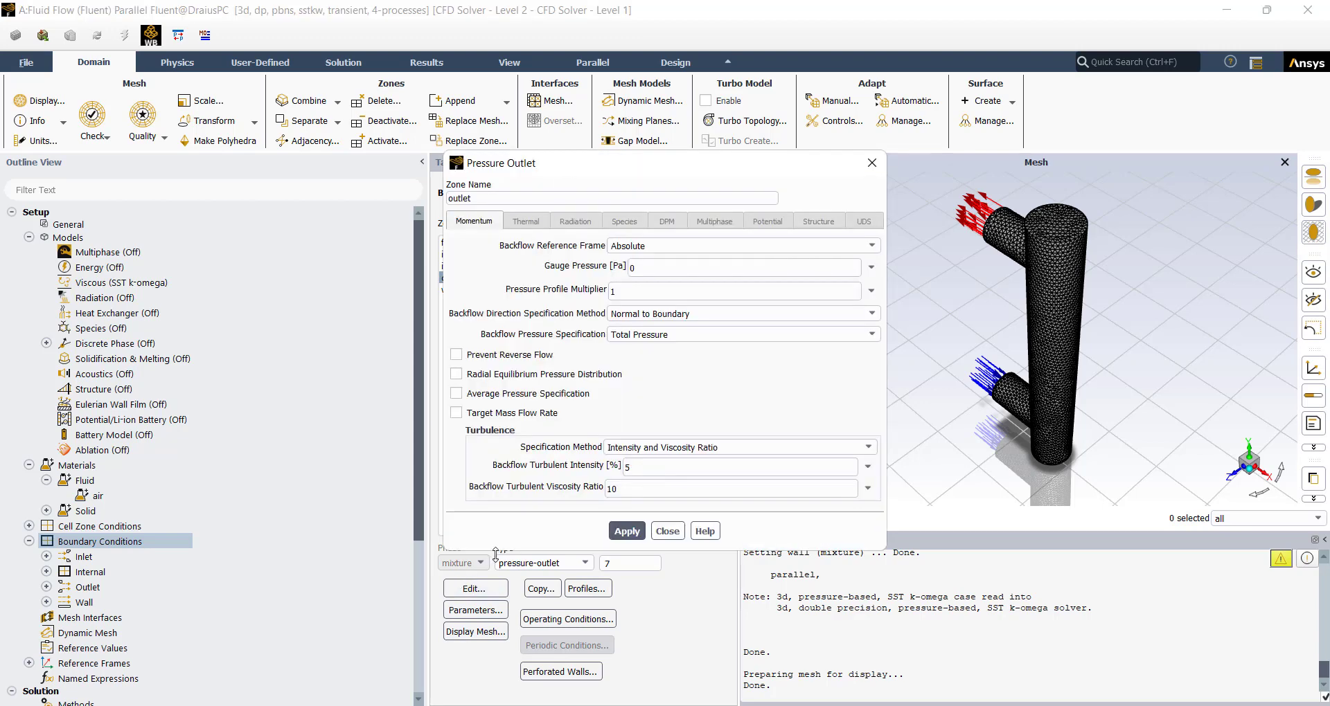
{"action": "left_click", "coordinate": [667, 531]}
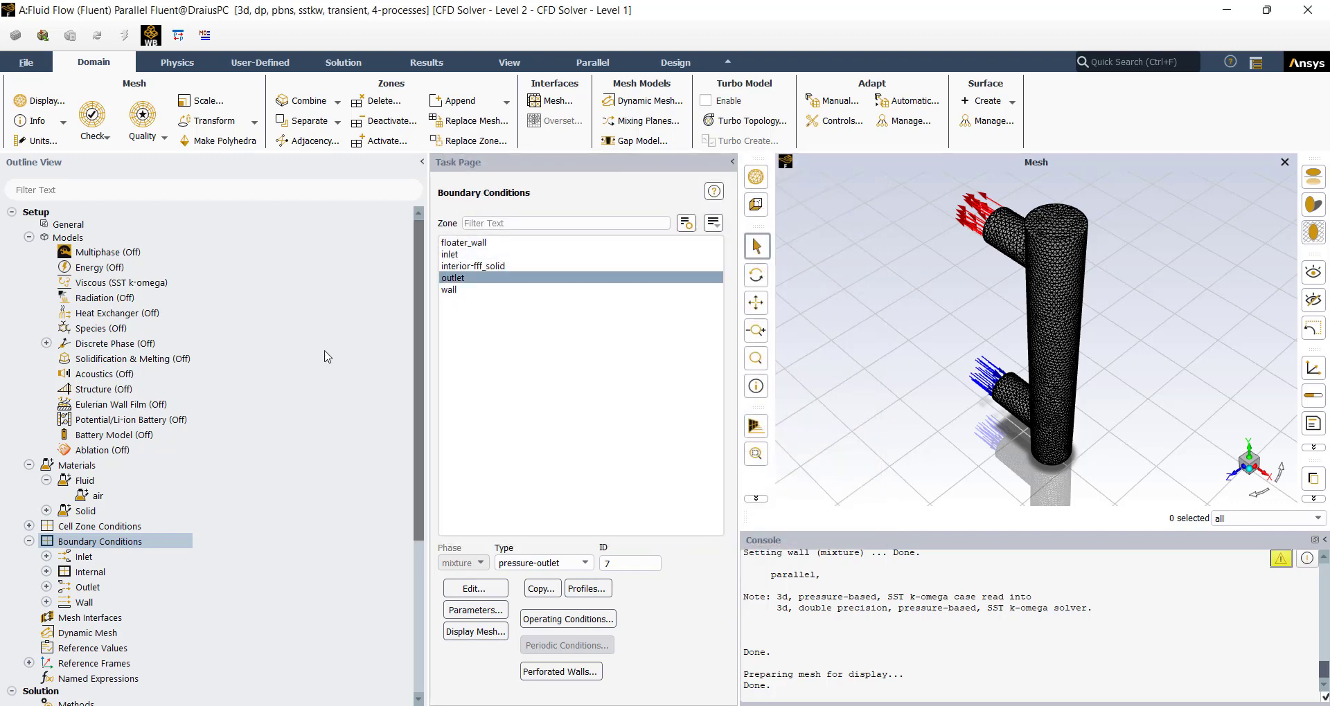
Enable Dynamic Mesh with Smoothing and Remeshing, and accept the parameters of the Diffusion smoothing method
{"action": "scroll", "coordinate": [47, 566], "scroll_direction": "down", "scroll_amount": 1}
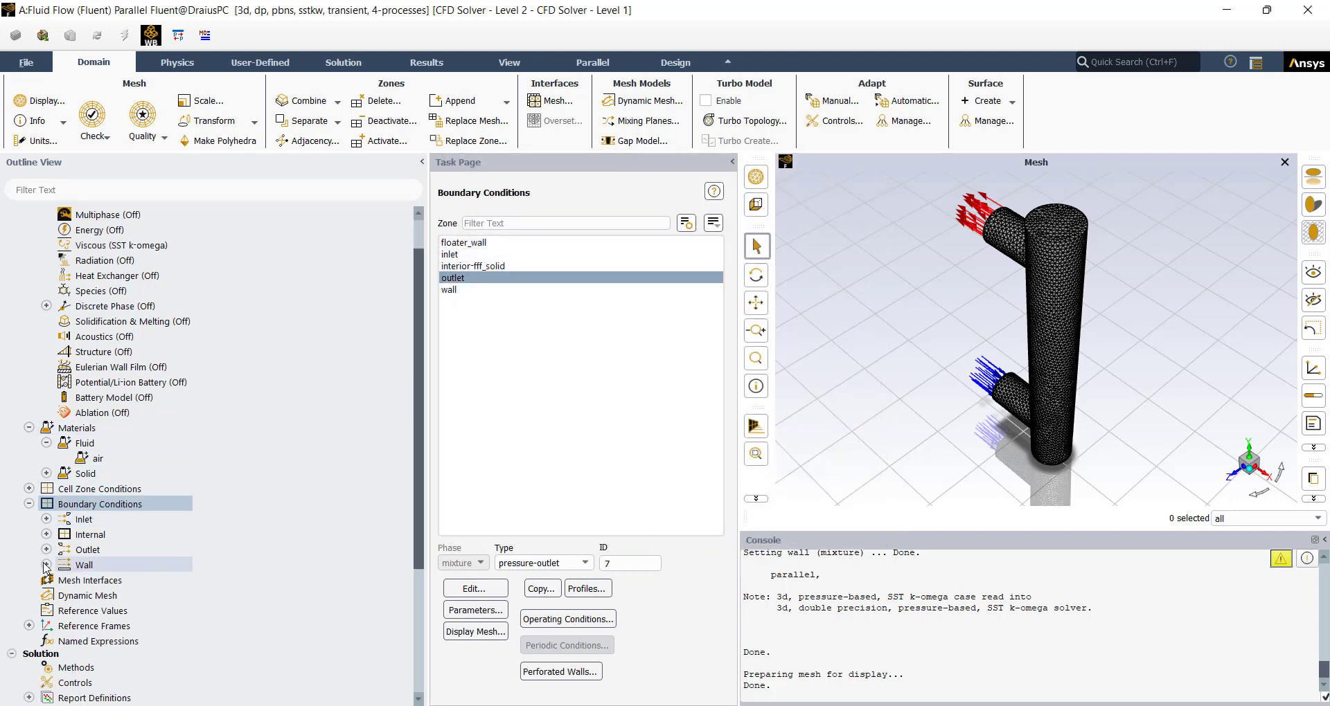
{"action": "left_click", "coordinate": [48, 597]}
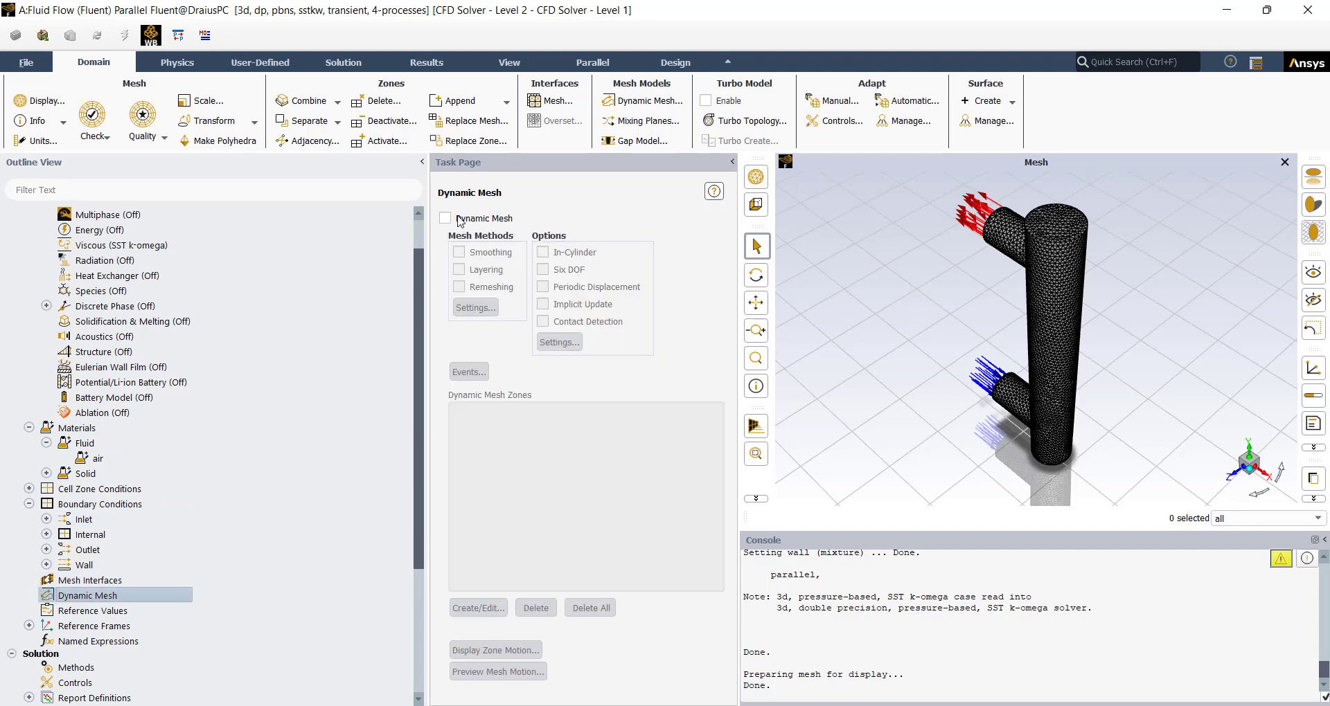
{"action": "left_click", "coordinate": [457, 219]}
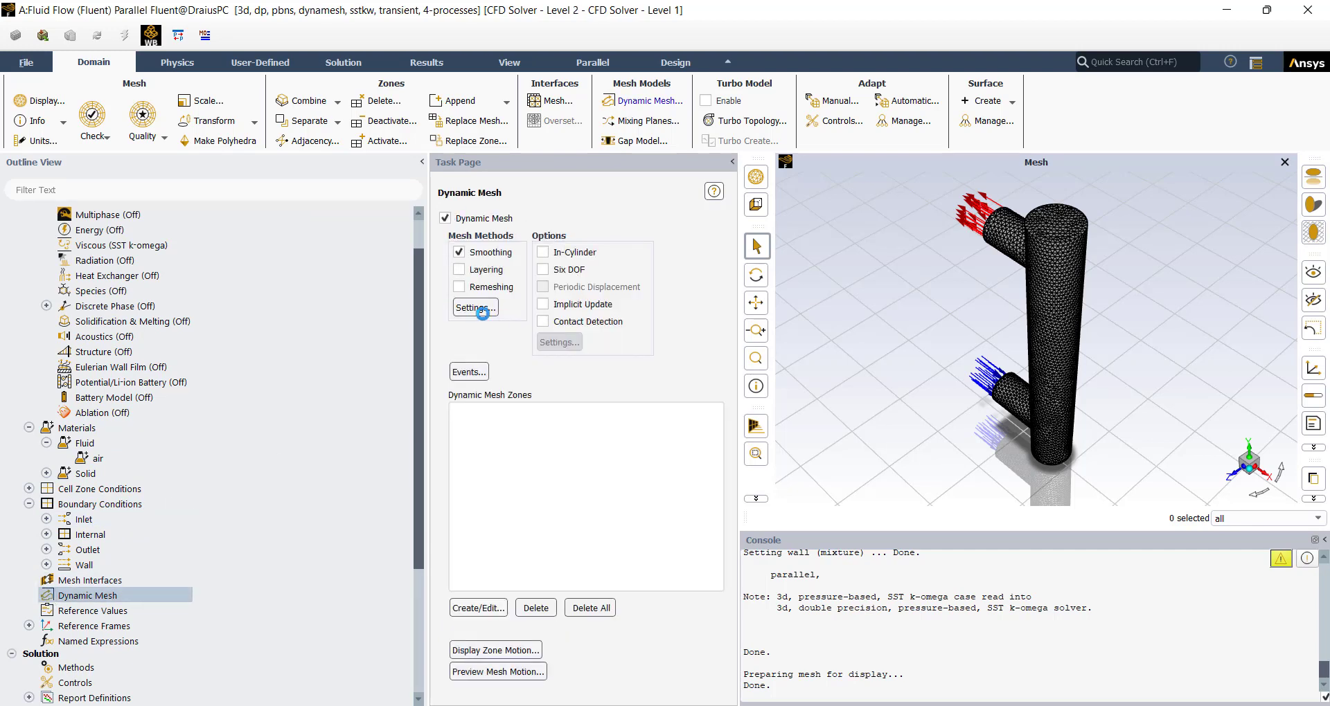
{"action": "left_click", "coordinate": [465, 293]}
{"action": "left_click", "coordinate": [481, 313]}
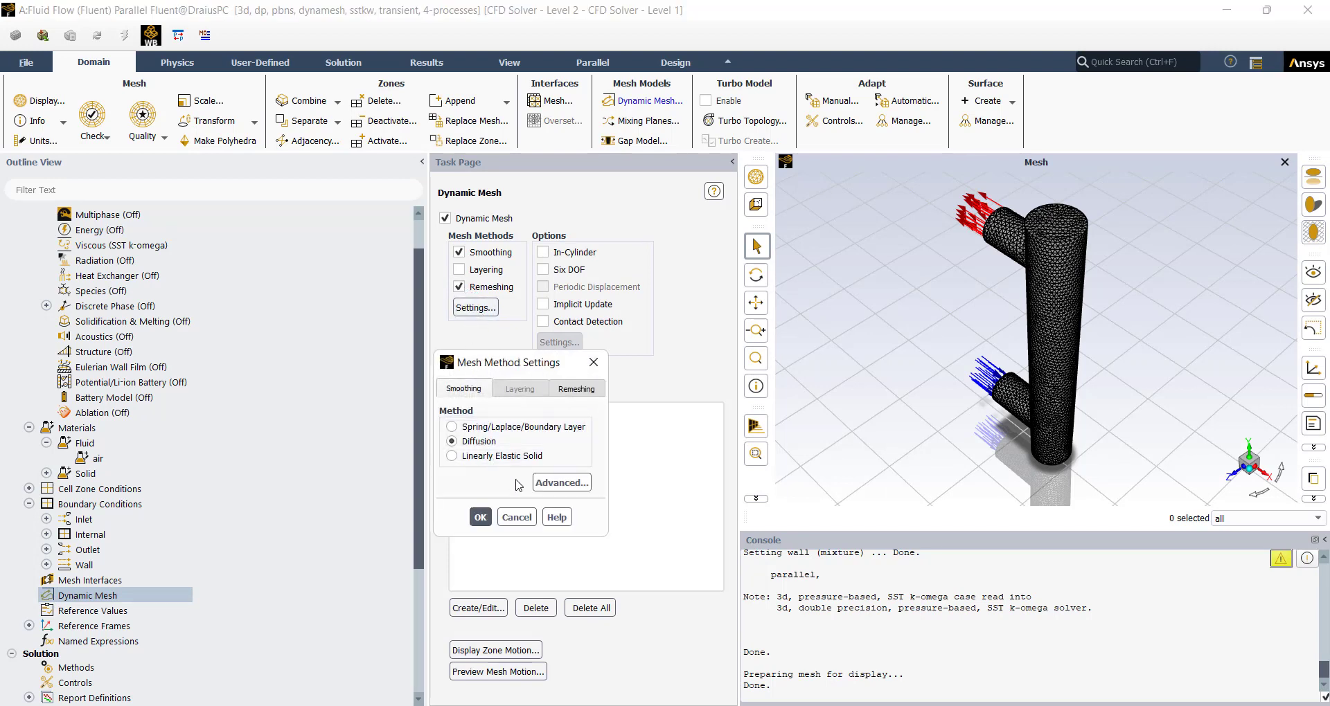
{"action": "left_click", "coordinate": [556, 483]}
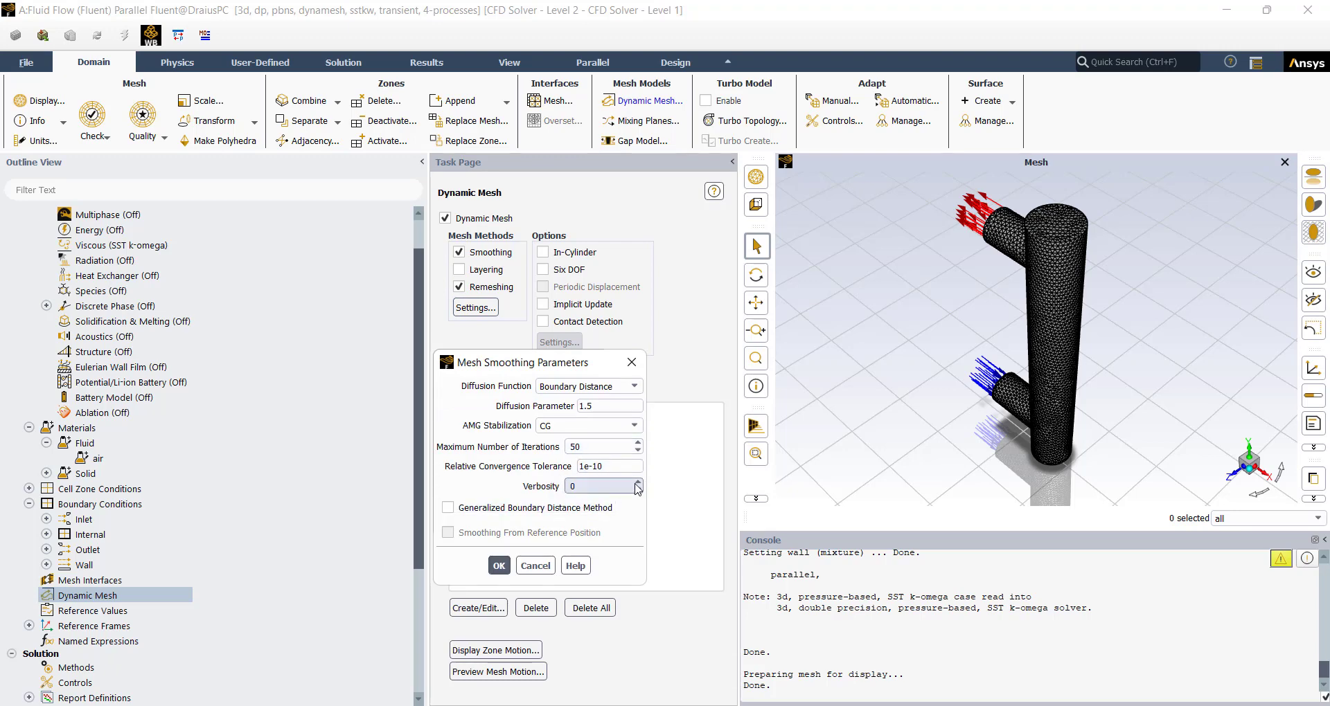
{"action": "left_click", "coordinate": [499, 566]}
Enable Local Face remeshing and, from the mesh scale info, set the minimum length scale to 0.00171222 m and the maximum to 0.00636381 m
{"action": "left_click", "coordinate": [576, 389]}
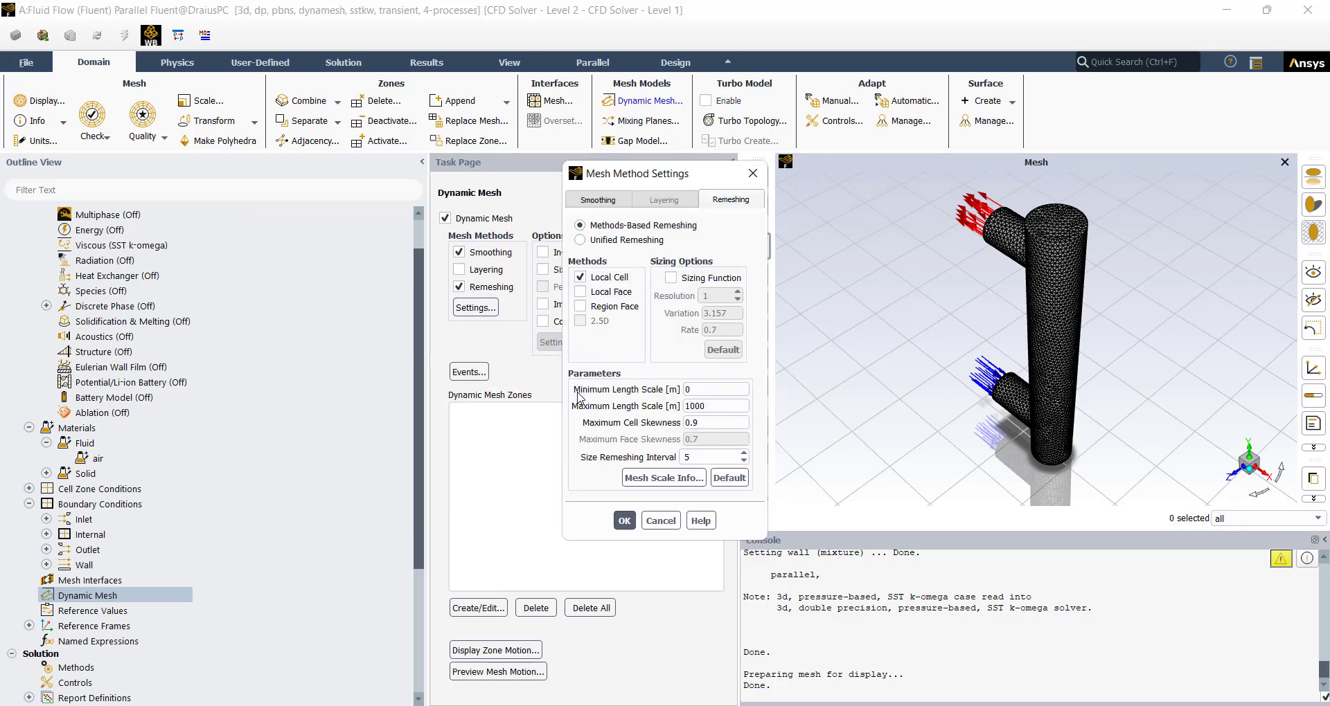
{"action": "left_click", "coordinate": [597, 295]}
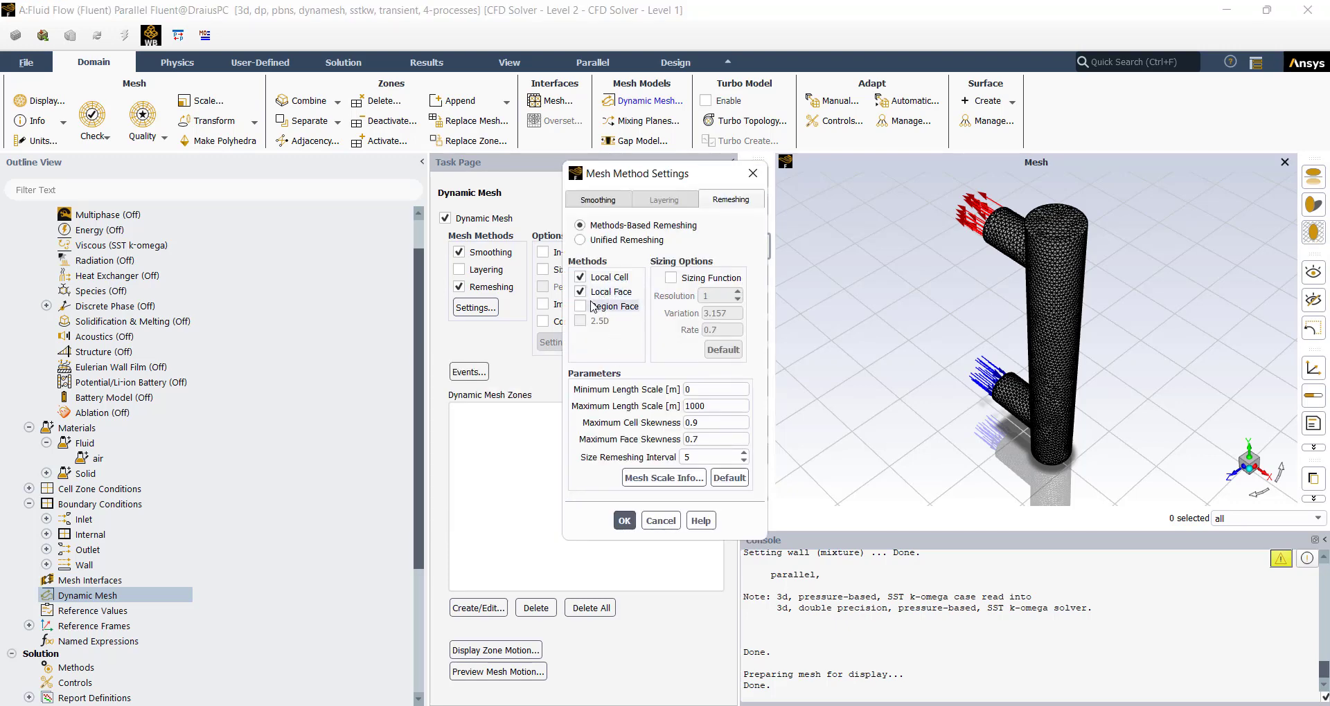
{"action": "left_click", "coordinate": [668, 484]}
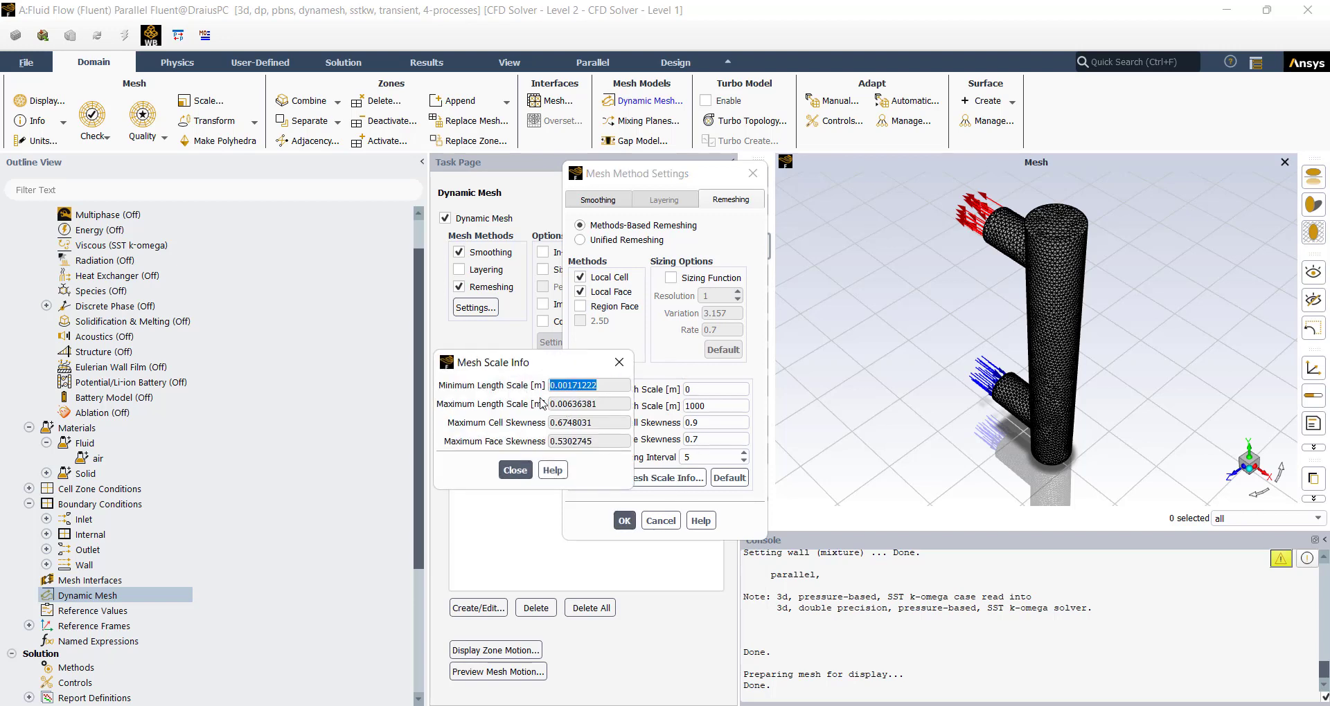
{"action": "left_click_drag", "start_coordinate": [695, 390], "coordinate": [678, 390]}
{"action": "type", "text": "0.00171222"}
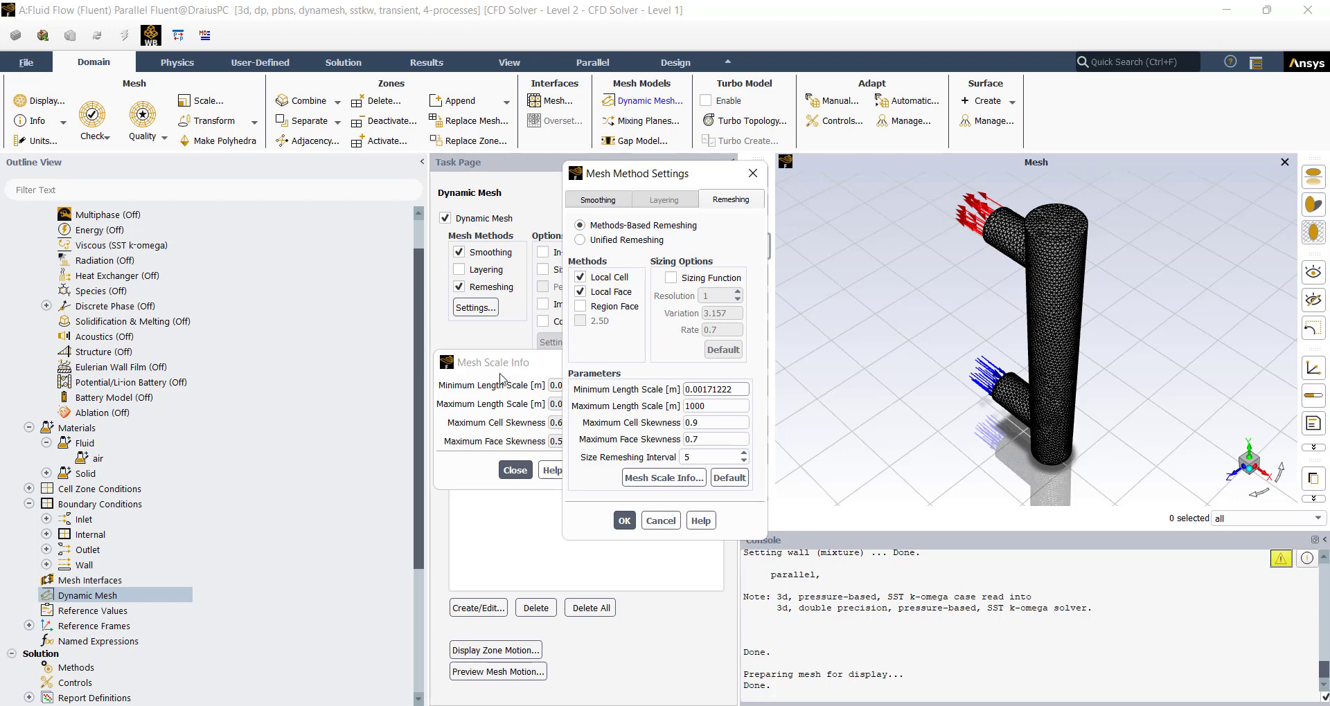
{"action": "left_click_drag", "start_coordinate": [597, 386], "coordinate": [534, 410]}
{"action": "key", "text": "ctrl+c"}
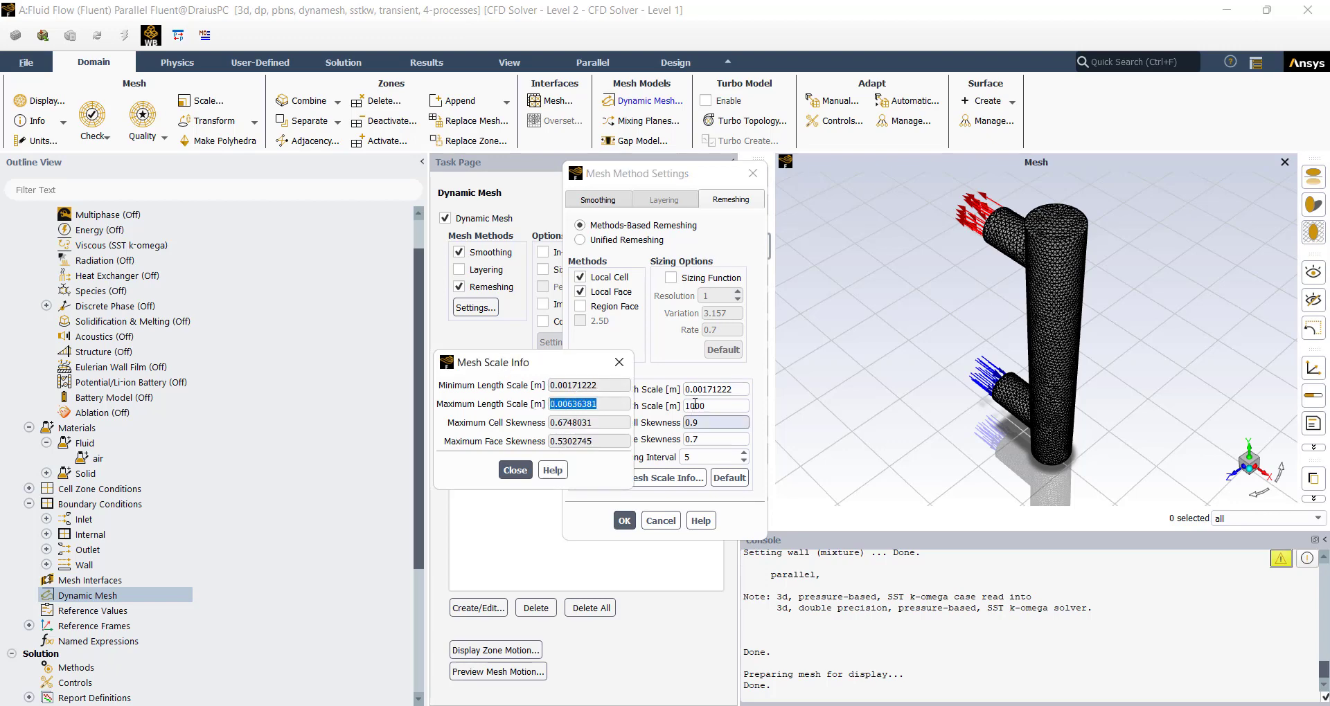
{"action": "left_click_drag", "start_coordinate": [714, 407], "coordinate": [657, 414]}
{"action": "key", "text": "ctrl+v"}
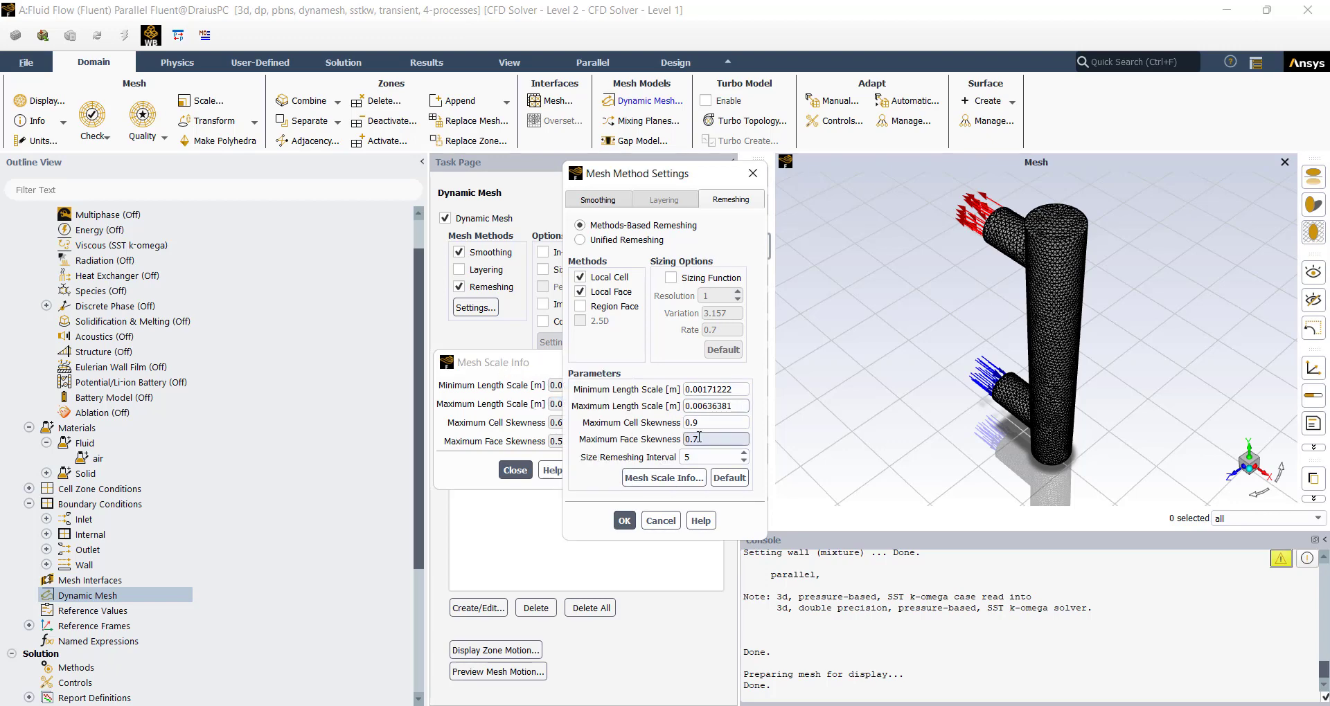
Set the maximum cell skewness to 0.7 and the maximum face skewness to 0.4 for remeshing
{"action": "left_click", "coordinate": [709, 425]}
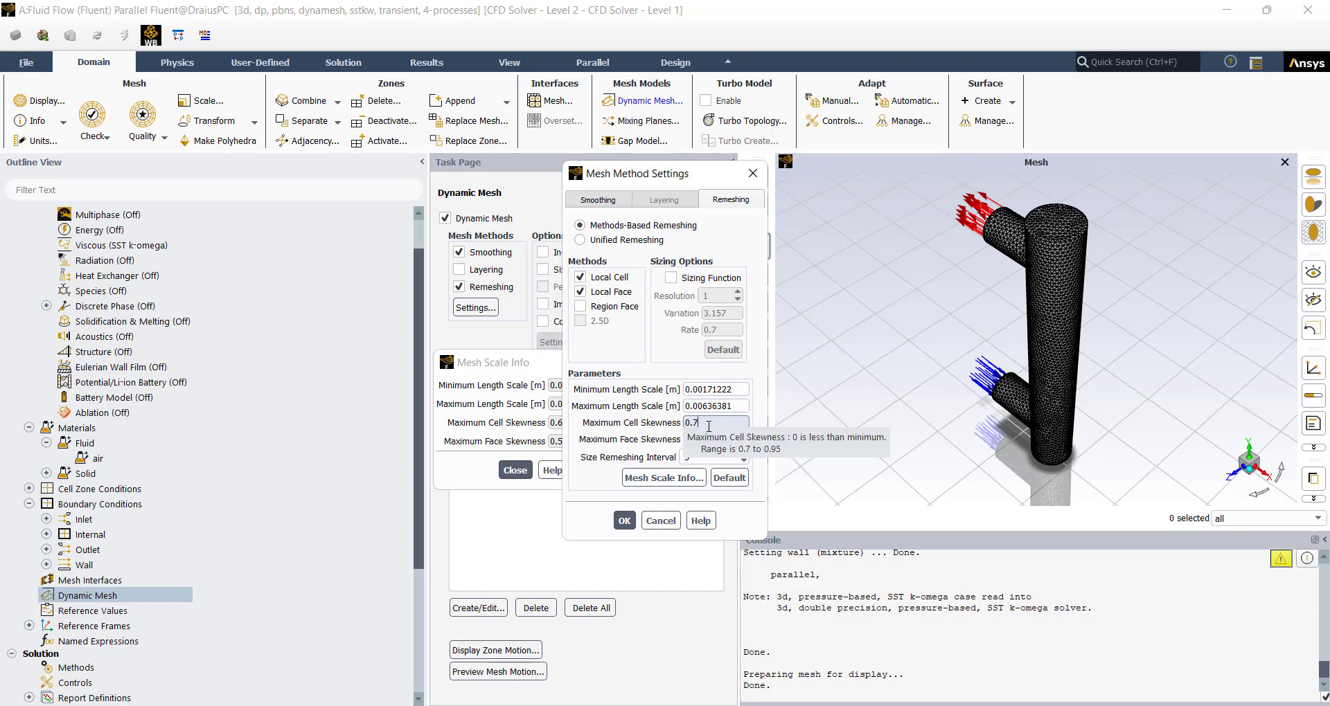
{"action": "key", "text": "BackSpace"}
{"action": "type", "text": "7"}
{"action": "left_click", "coordinate": [741, 440]}
{"action": "key", "text": "BackSpace"}
{"action": "type", "text": "4"}
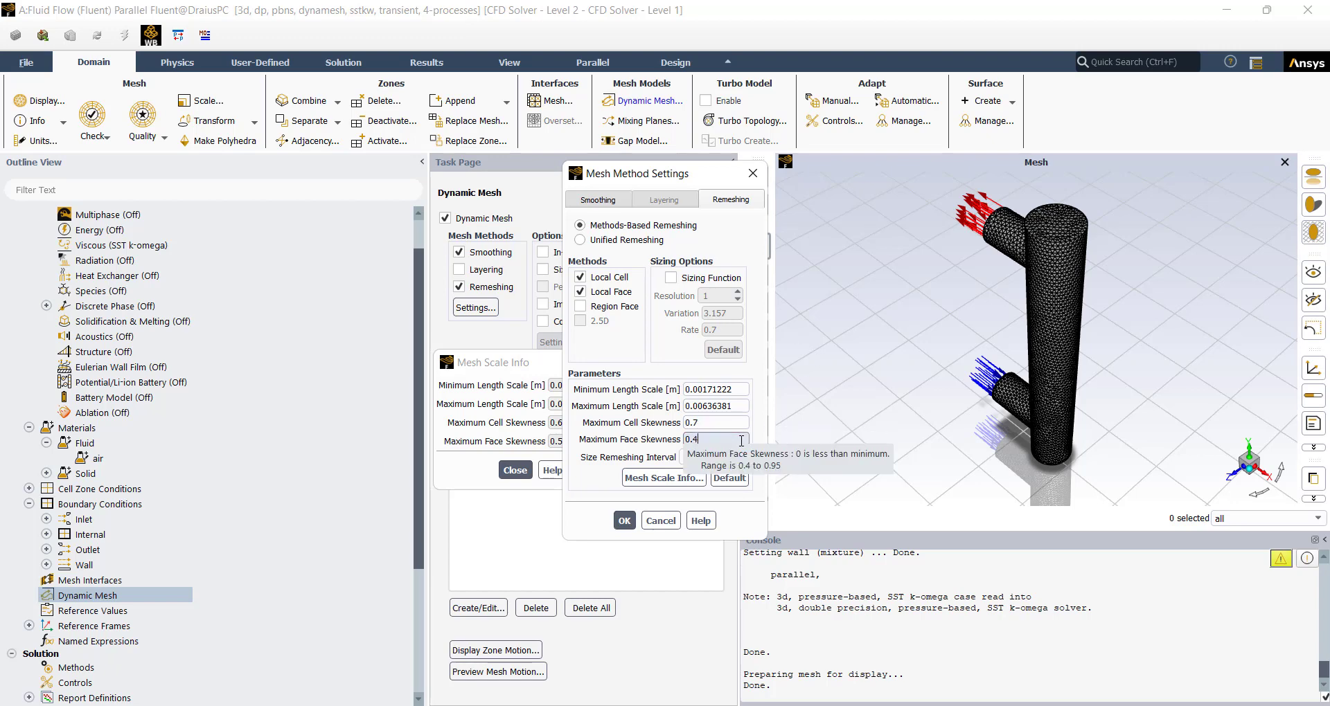
Set the size remeshing interval to 1, accept the mesh method settings and close the mesh scale info
{"action": "left_click", "coordinate": [692, 455]}
{"action": "left_click", "coordinate": [743, 460]}
{"action": "left_click", "coordinate": [743, 460]}
{"action": "left_click", "coordinate": [743, 460]}
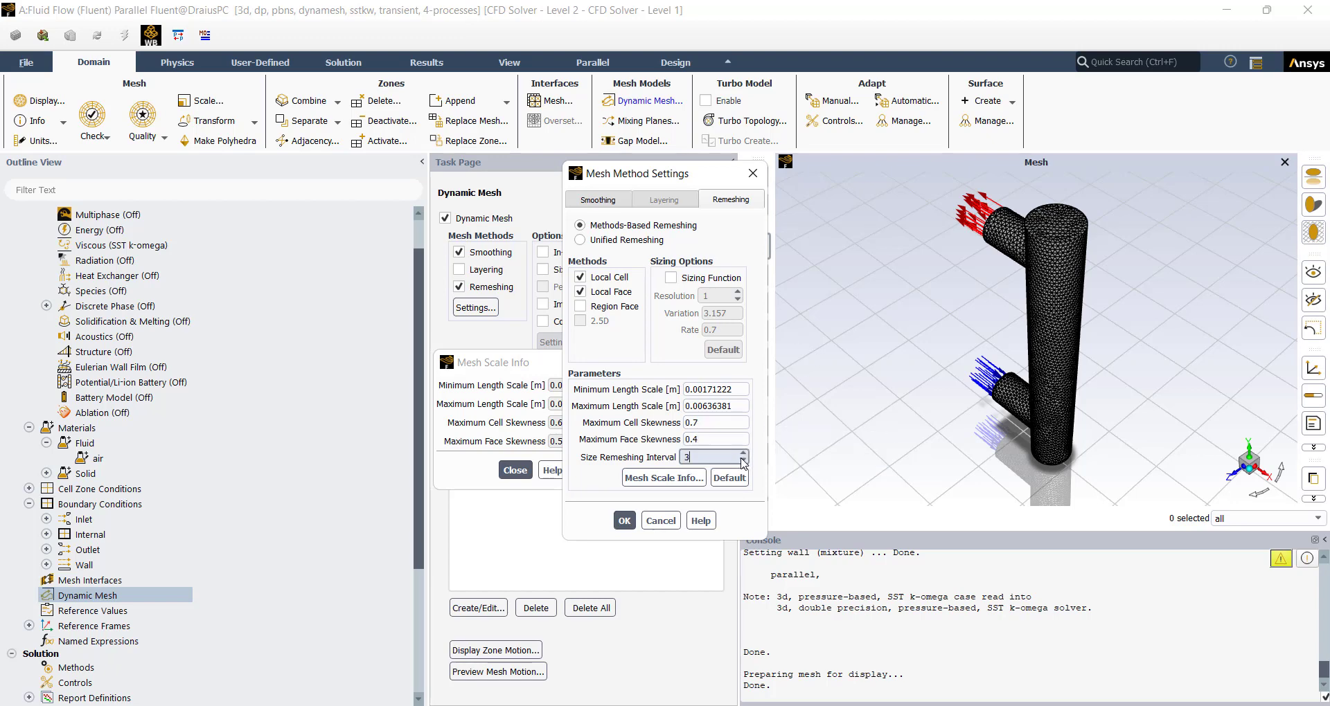
{"action": "left_click", "coordinate": [743, 460]}
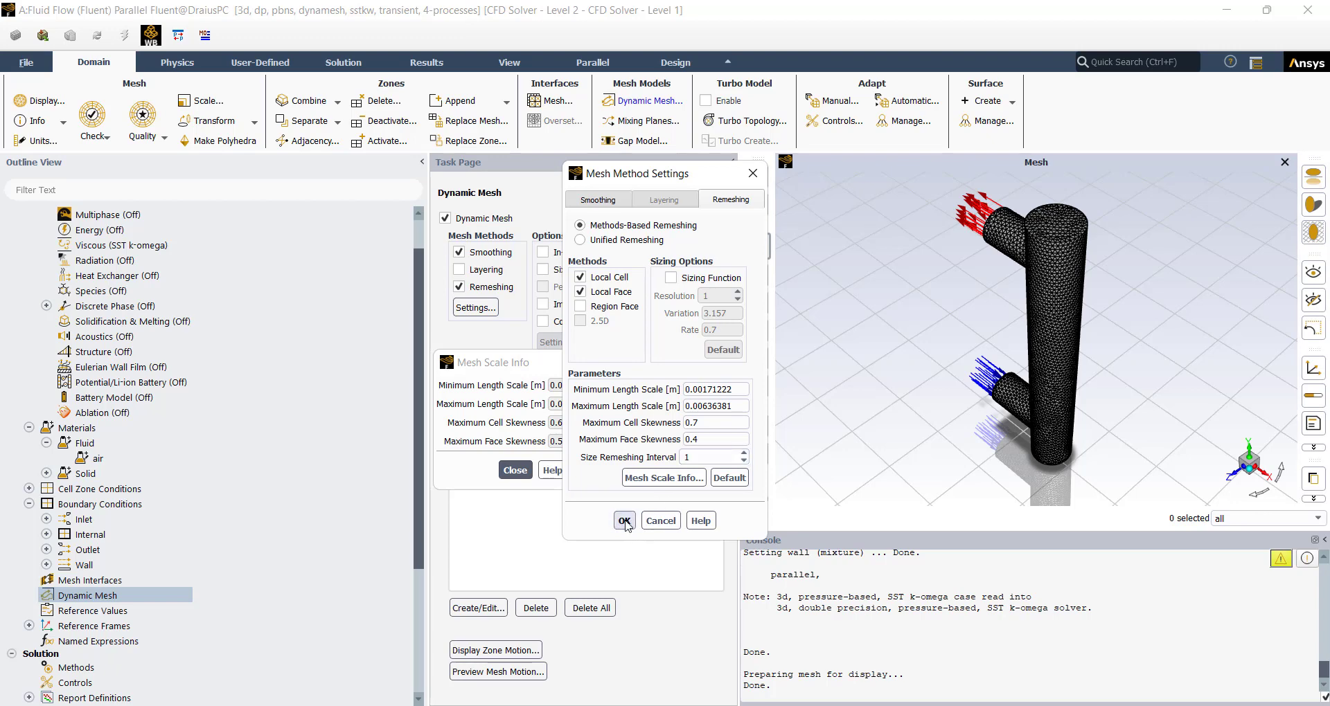
{"action": "left_click", "coordinate": [625, 521]}
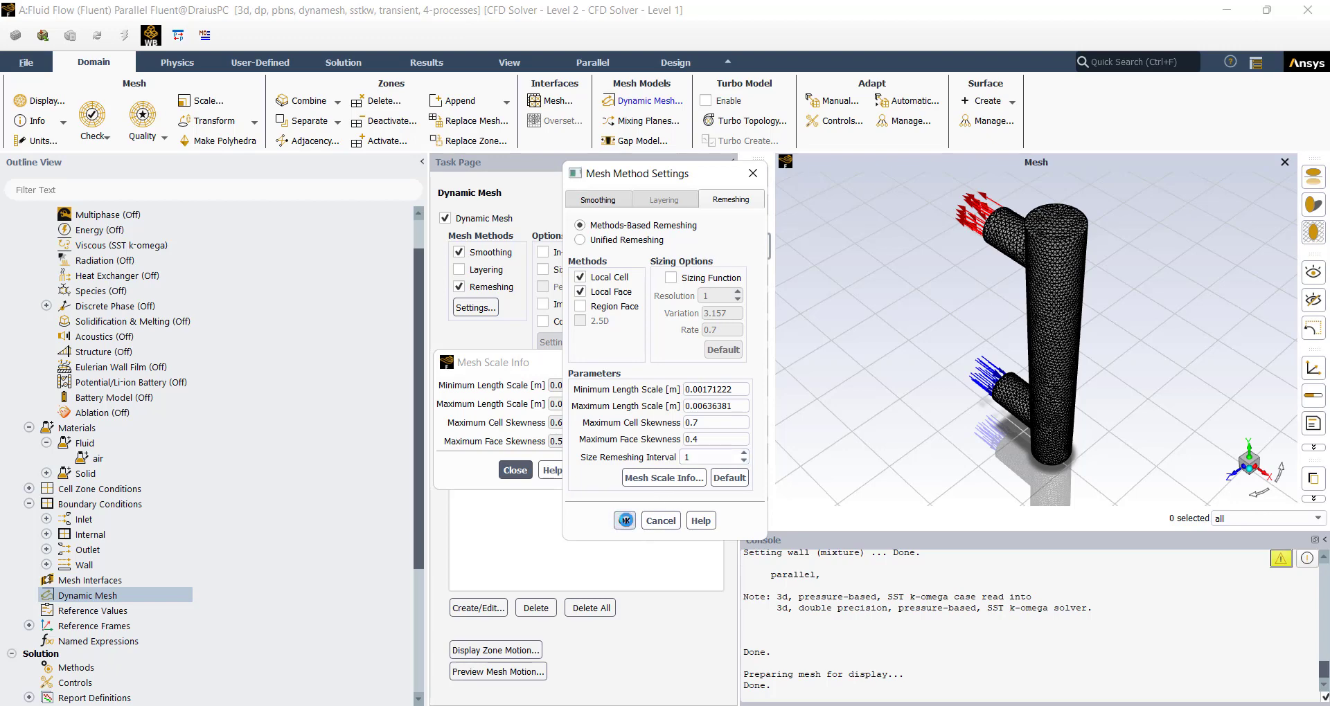
{"action": "left_click", "coordinate": [515, 471]}
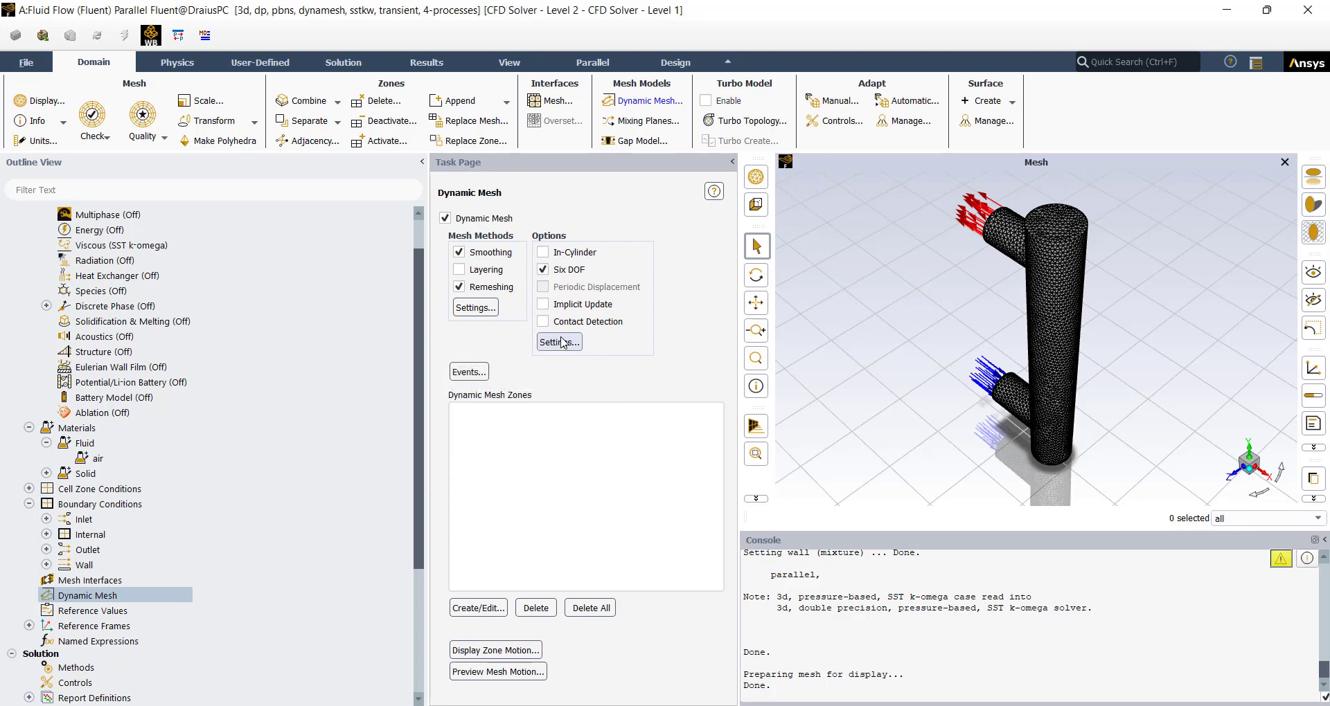
Enable Six DOF with motion history writing, and define a One DOF Translation property named floater with a mass of 0.0472 kg
{"action": "left_click", "coordinate": [561, 342]}
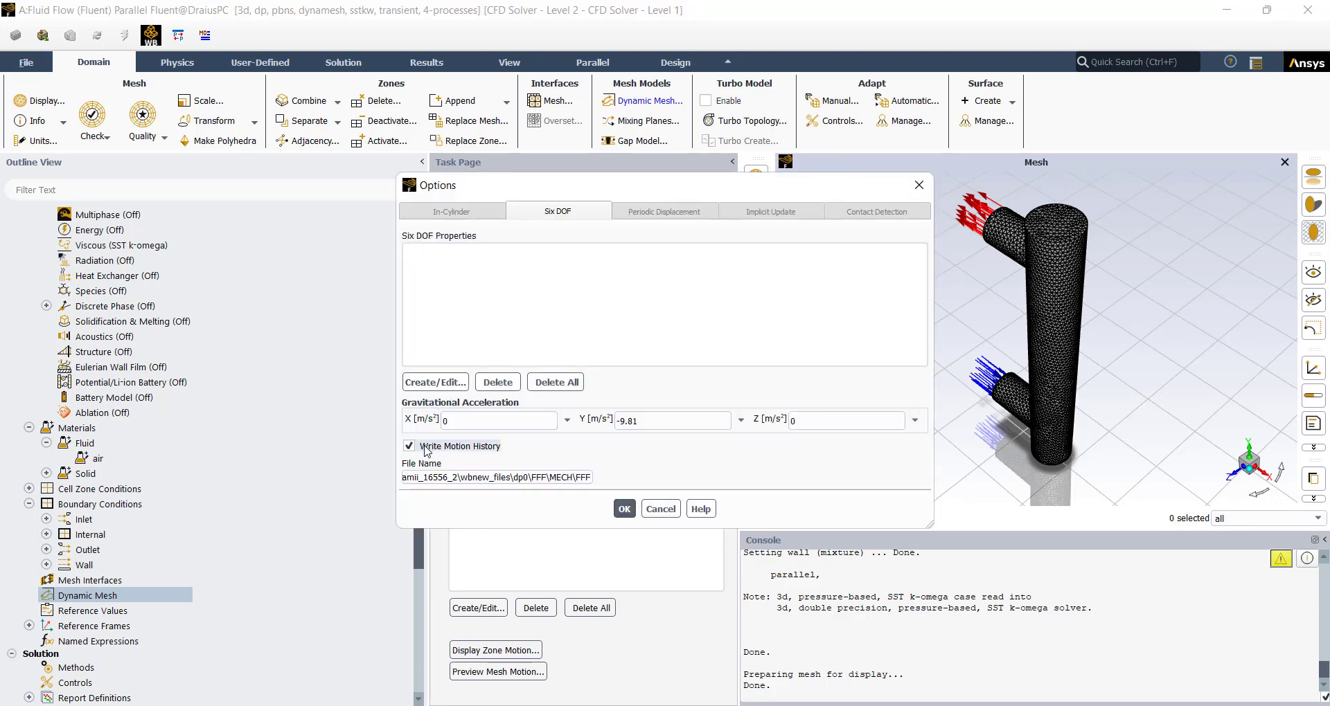
{"action": "left_click", "coordinate": [448, 386]}
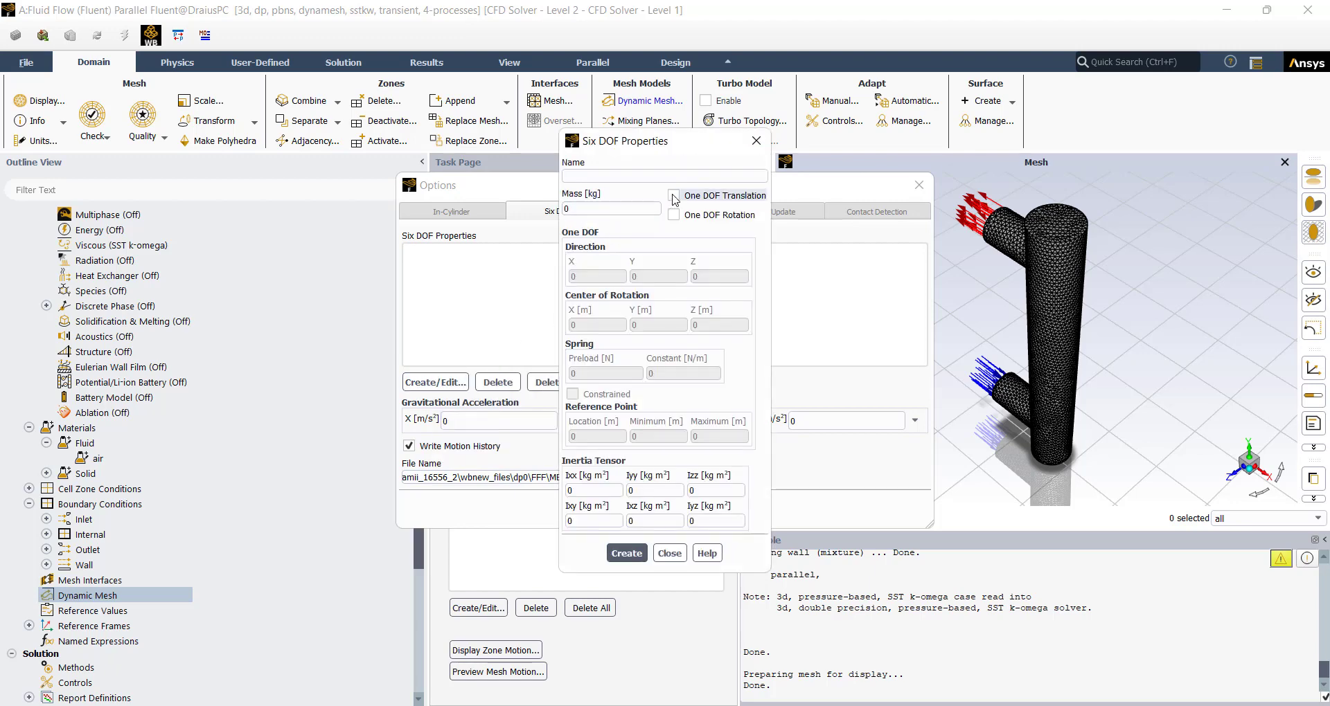
{"action": "left_click", "coordinate": [674, 196]}
{"action": "left_click", "coordinate": [642, 178]}
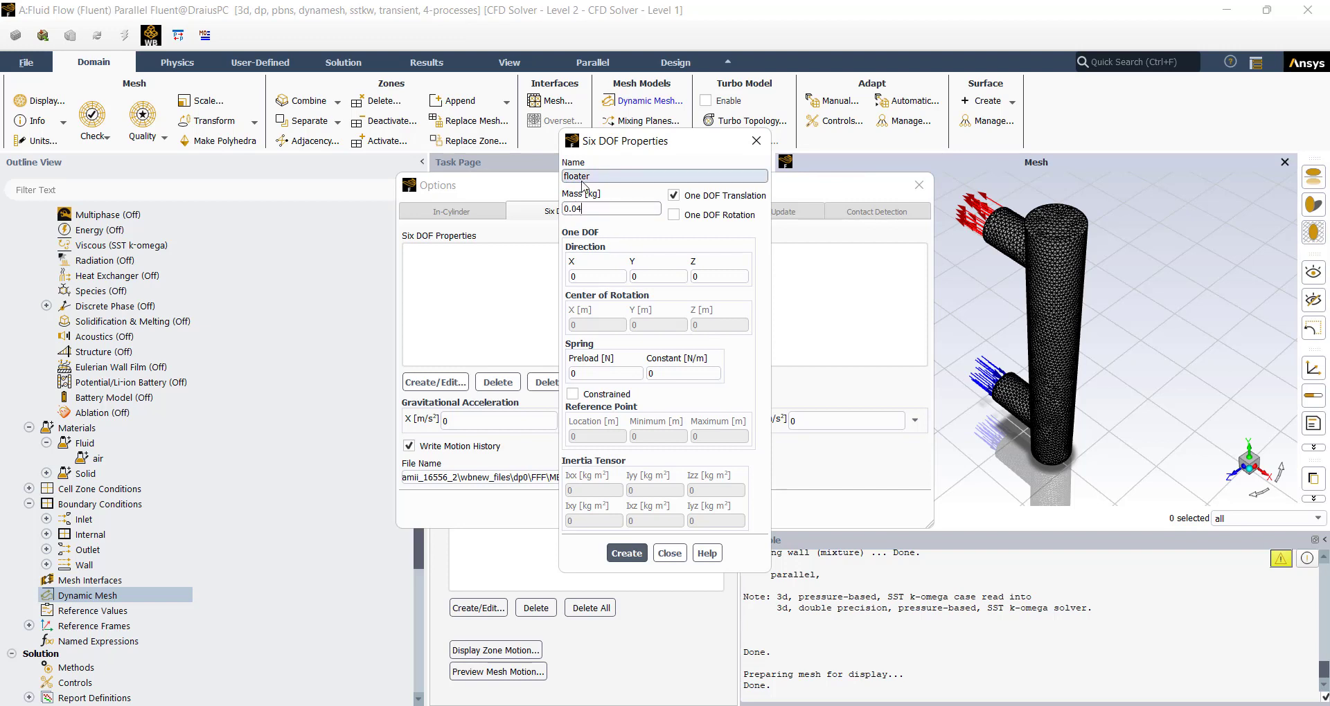
{"action": "type", "text": "0.0472"}
Set the floater property's Y direction to 1, create it and accept the Six DOF options
{"action": "left_click", "coordinate": [665, 276]}
{"action": "type", "text": "1"}
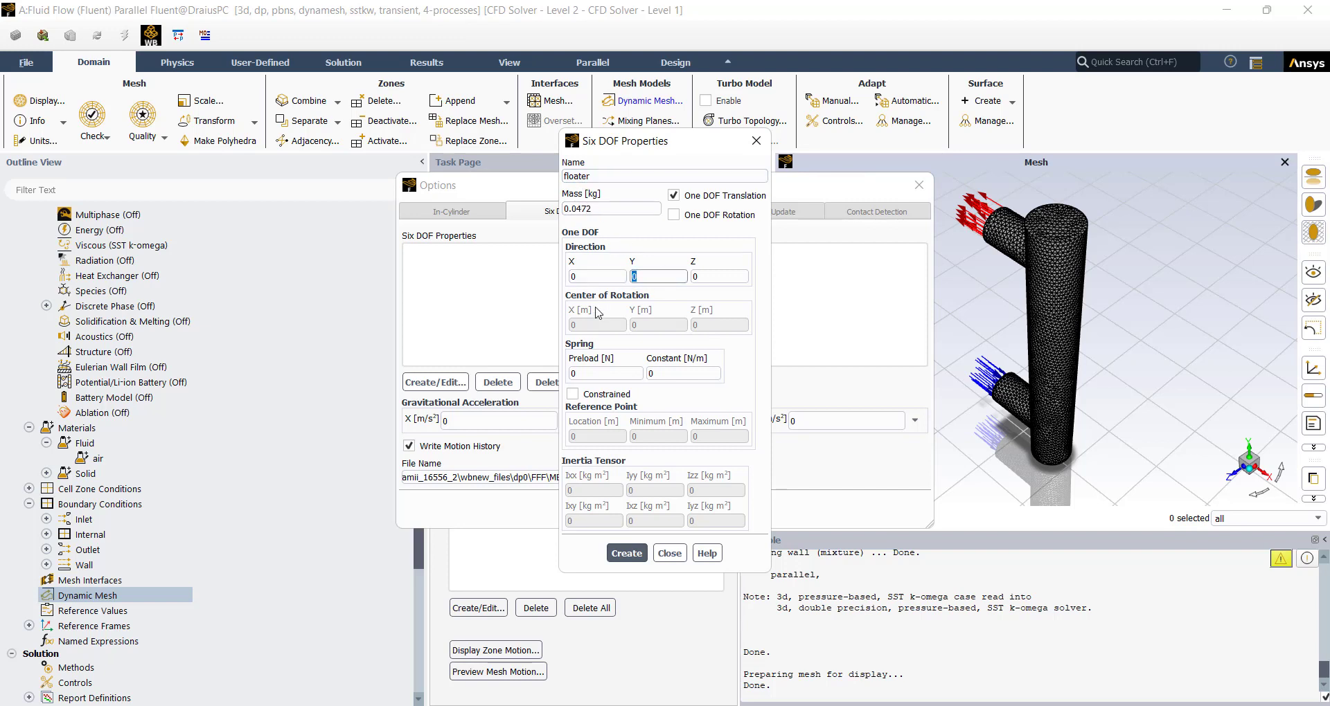
{"action": "left_click", "coordinate": [632, 551]}
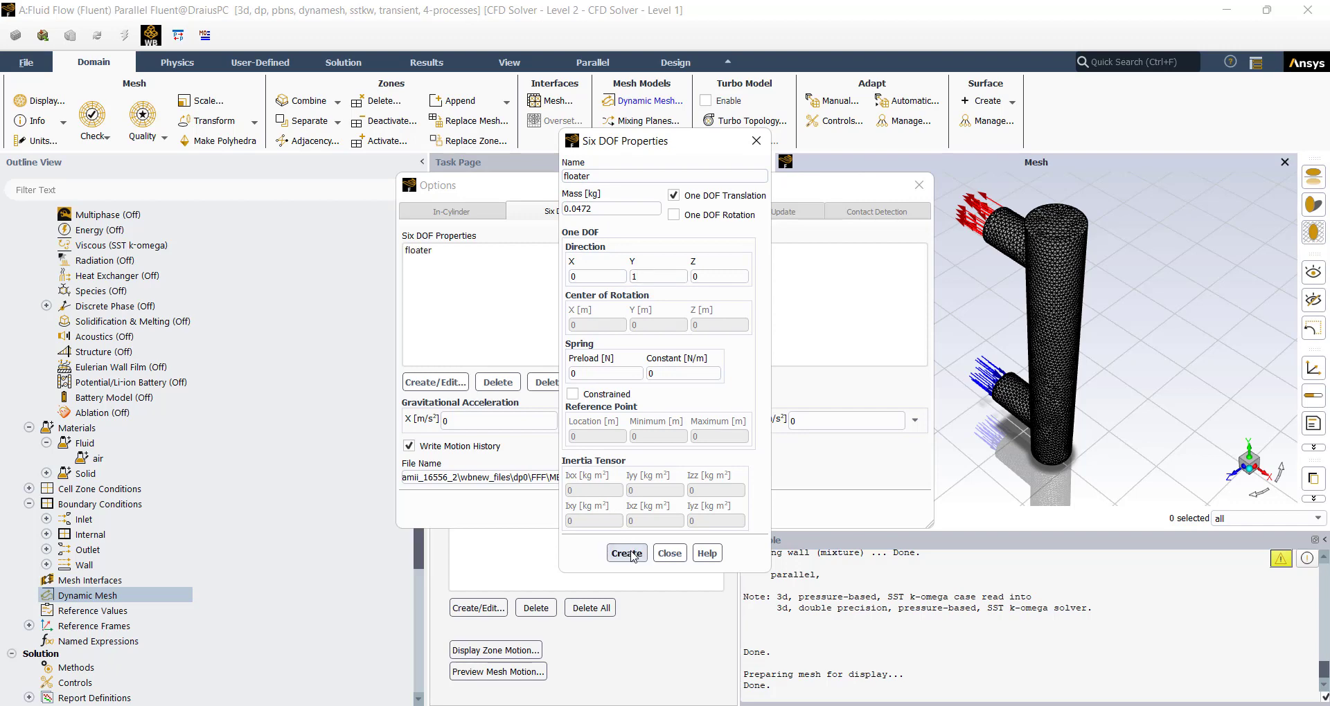
{"action": "left_click", "coordinate": [667, 553]}
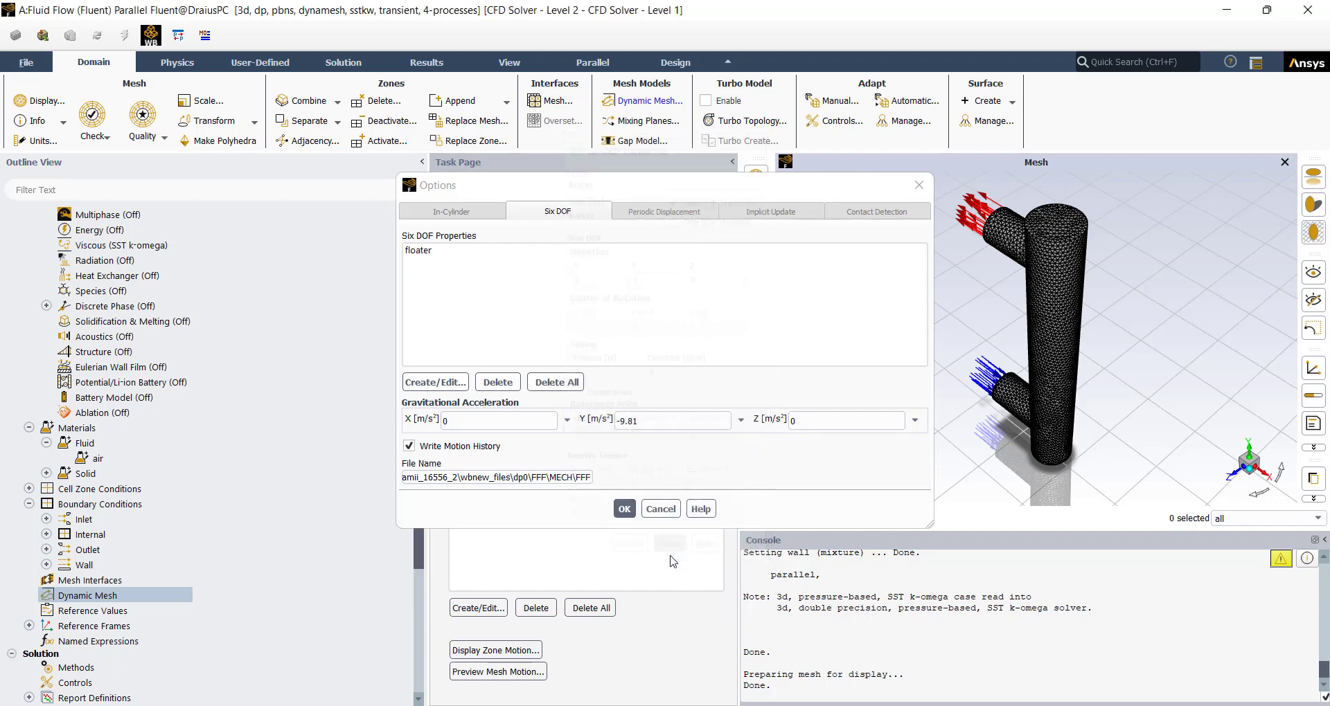
{"action": "left_click", "coordinate": [624, 509]}
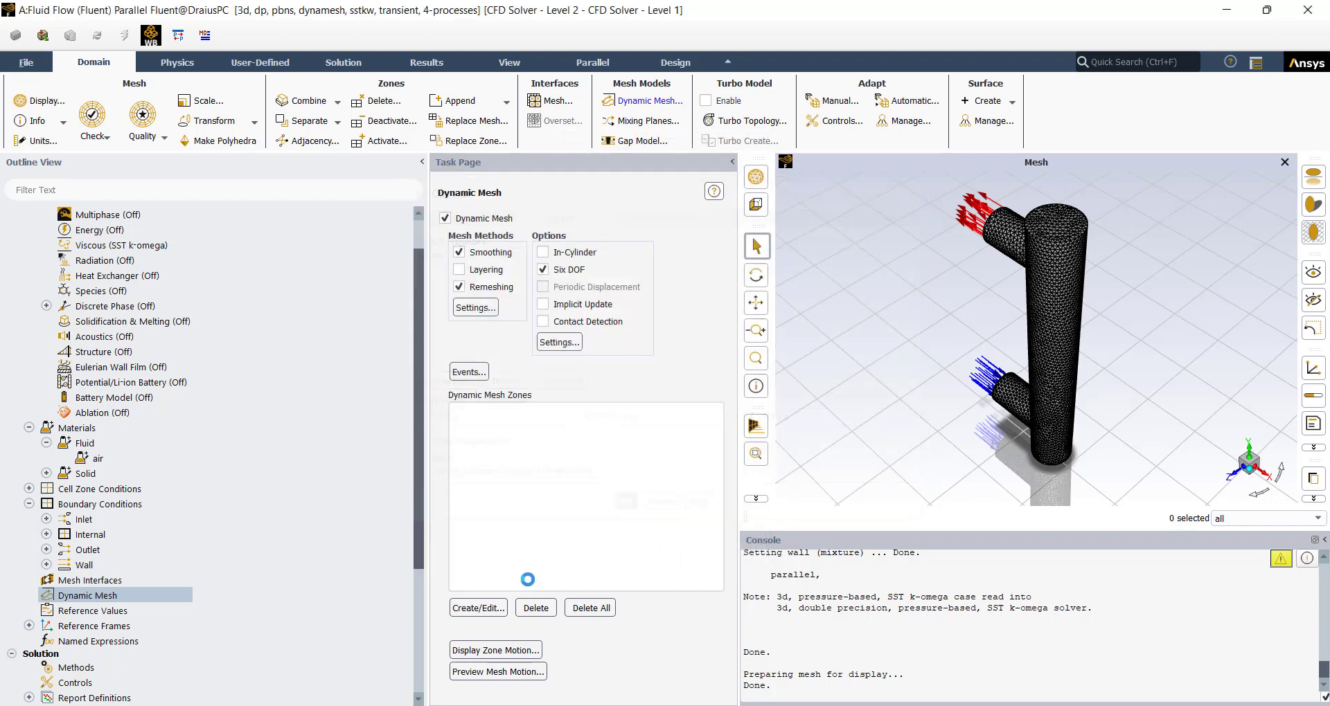
Create a rigid body dynamic mesh zone for floater_wall using the floater Six DOF property, with Solution Stabilization enabled
{"action": "left_click", "coordinate": [479, 608]}
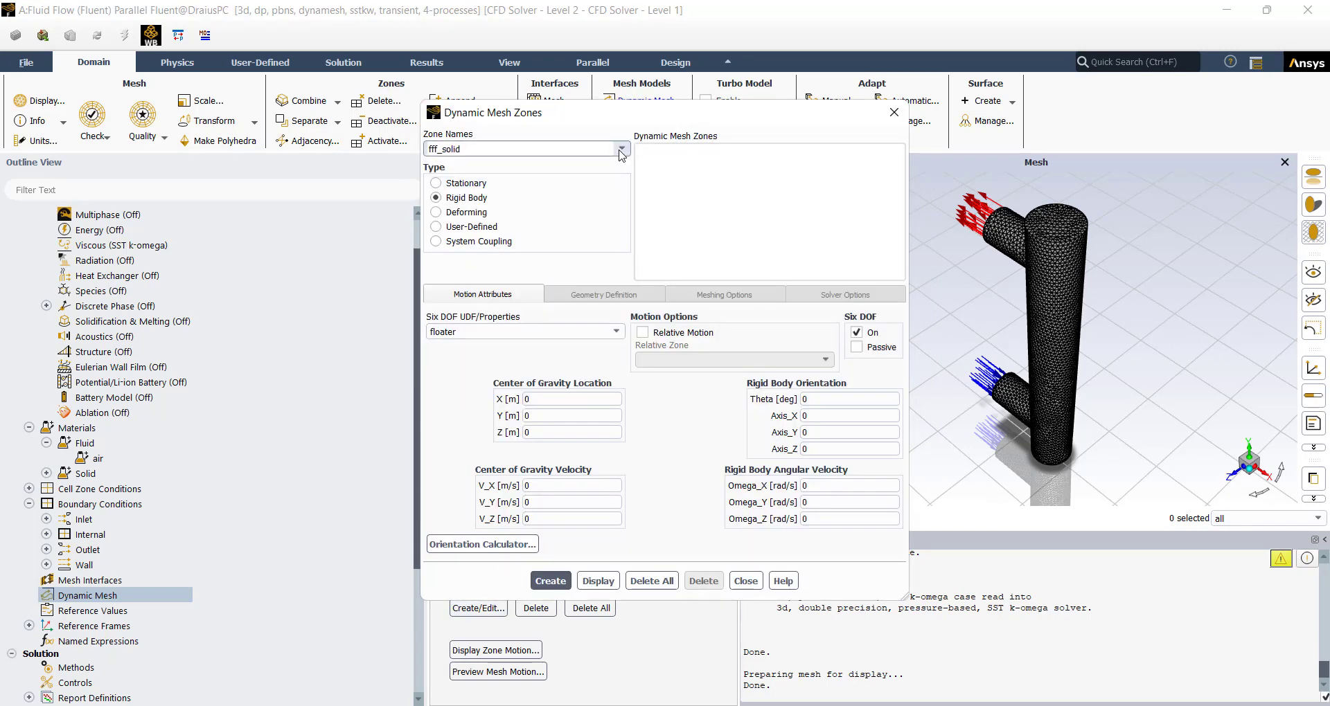
{"action": "left_click", "coordinate": [561, 149]}
{"action": "left_click", "coordinate": [562, 173]}
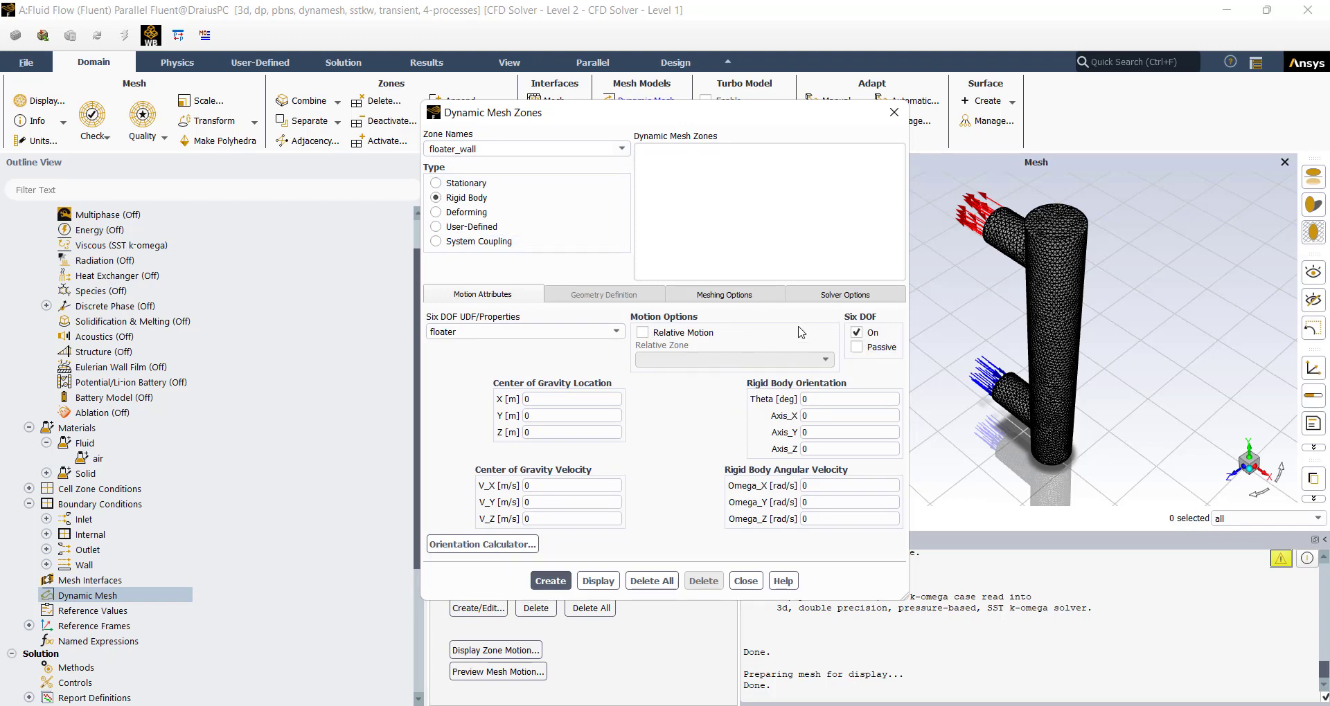
{"action": "left_click", "coordinate": [819, 297]}
{"action": "left_click", "coordinate": [481, 320]}
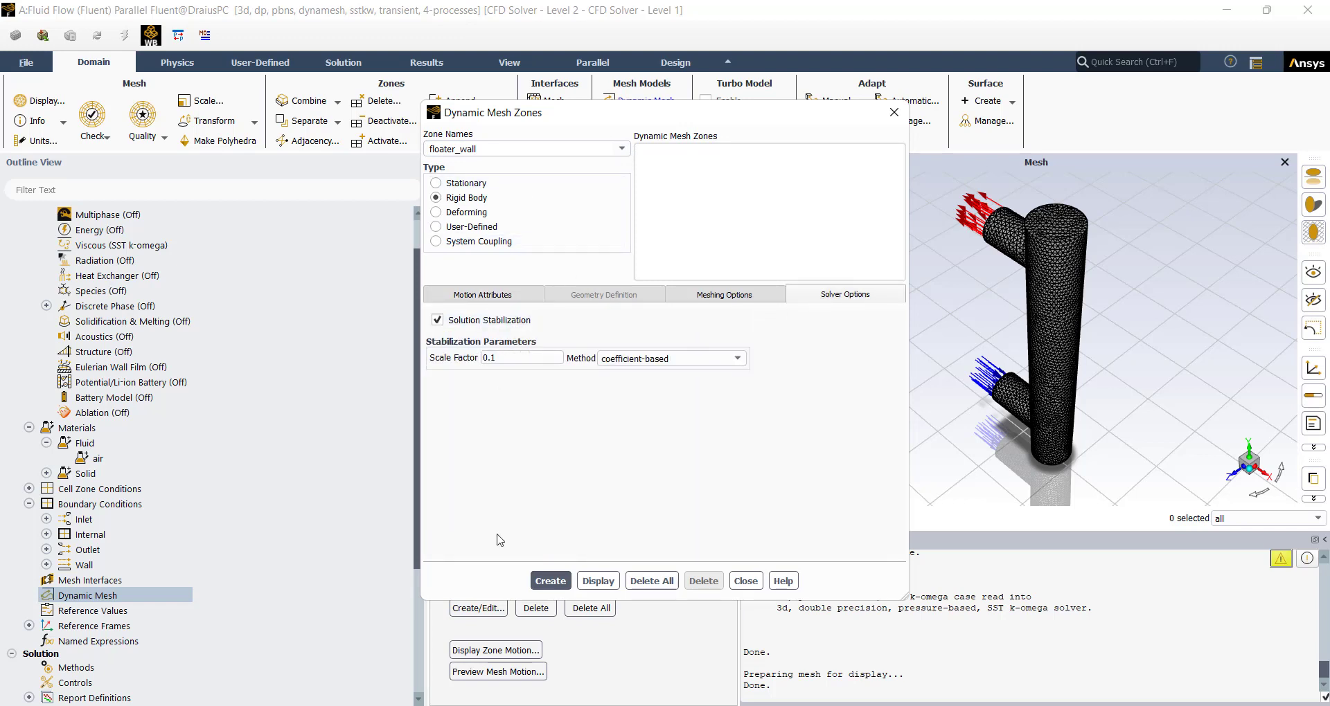
{"action": "left_click", "coordinate": [544, 582]}
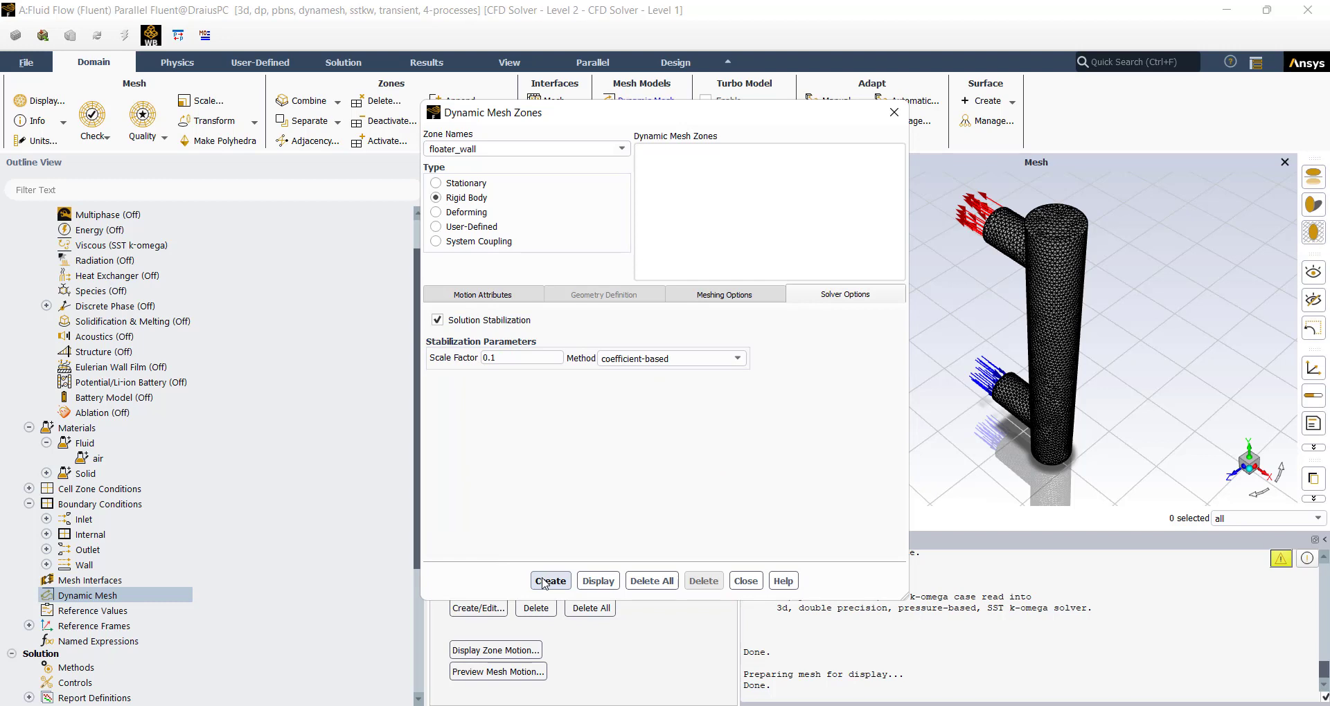
Create a stationary dynamic mesh zone for inlet, keeping Solution Stabilization enabled
{"action": "left_click", "coordinate": [621, 148]}
{"action": "left_click", "coordinate": [457, 173]}
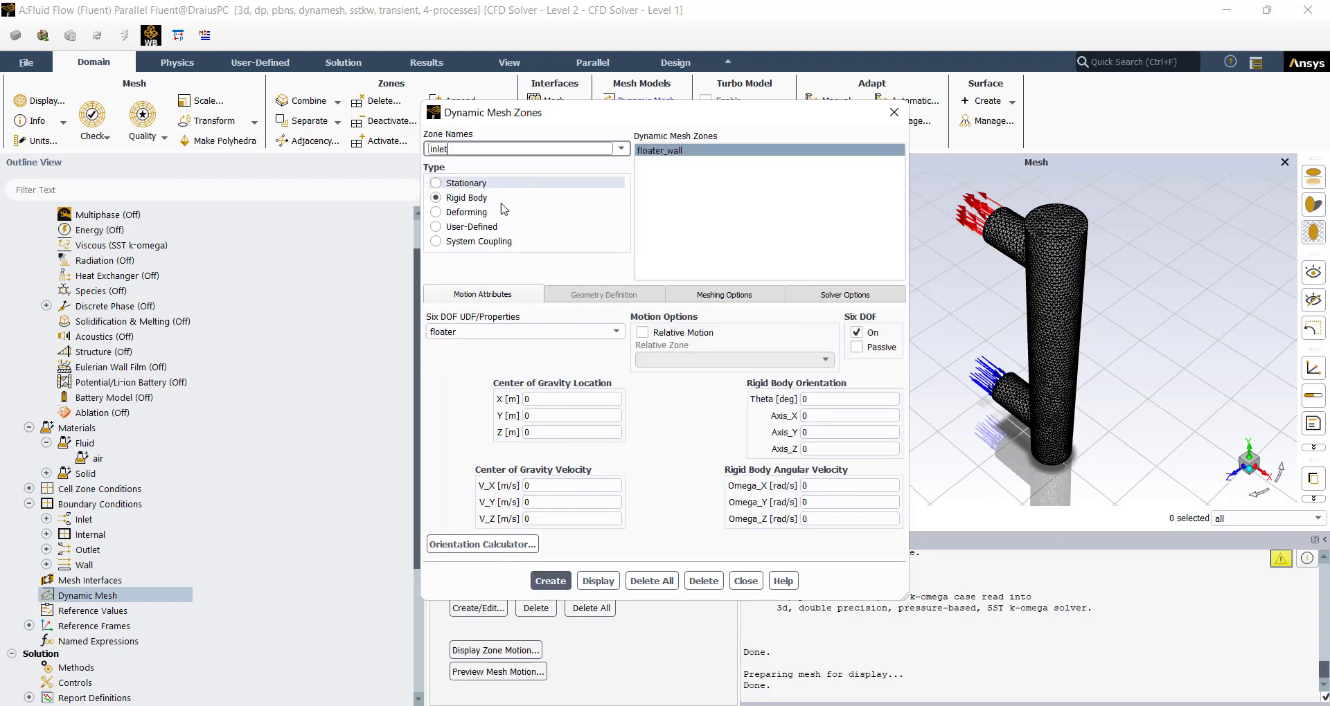
{"action": "left_click", "coordinate": [437, 183]}
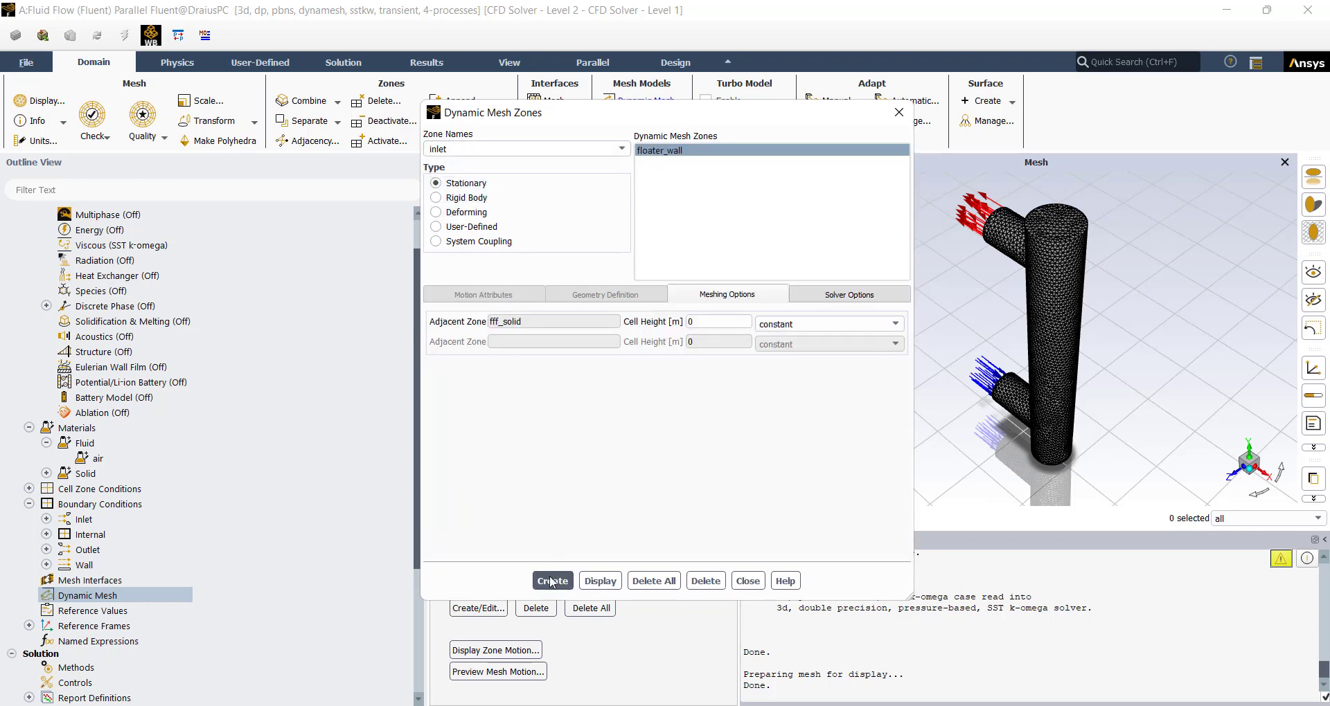
{"action": "left_click", "coordinate": [820, 288]}
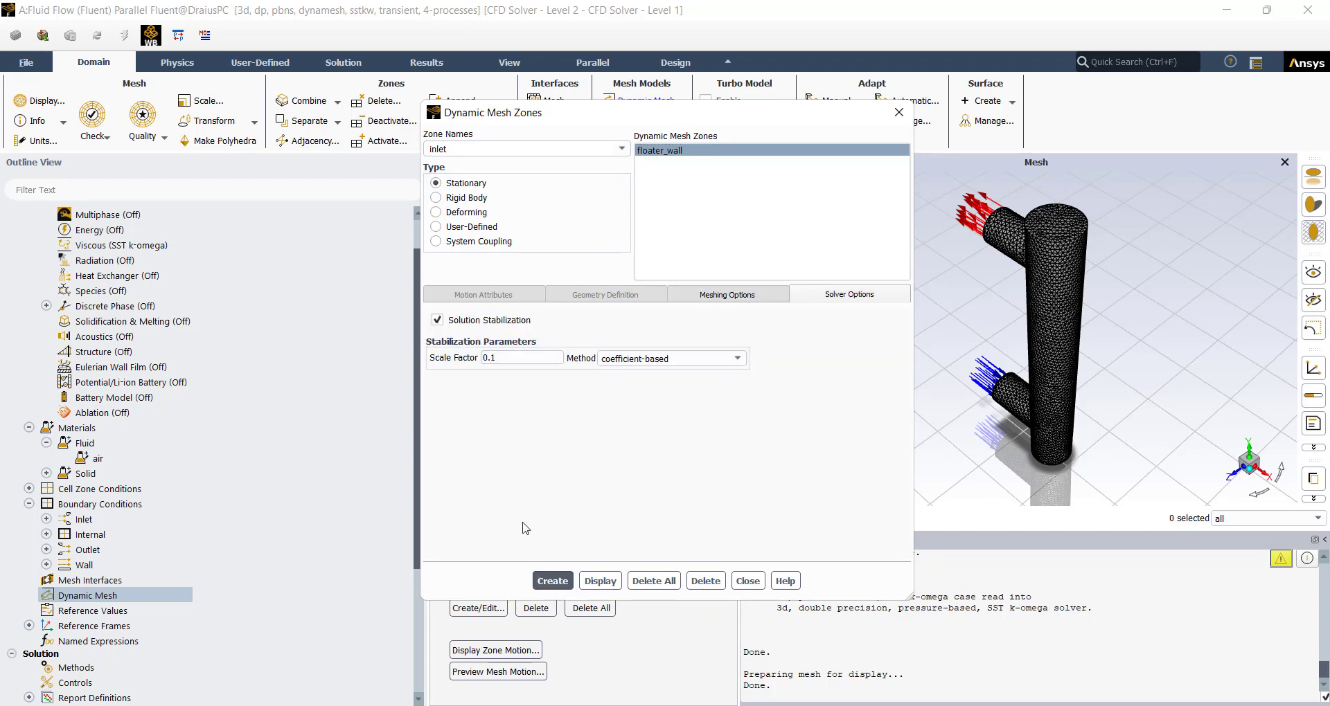
{"action": "left_click", "coordinate": [549, 586]}
Create stationary dynamic mesh zones for outlet and wall, and close the zone definitions
{"action": "left_click", "coordinate": [621, 148]}
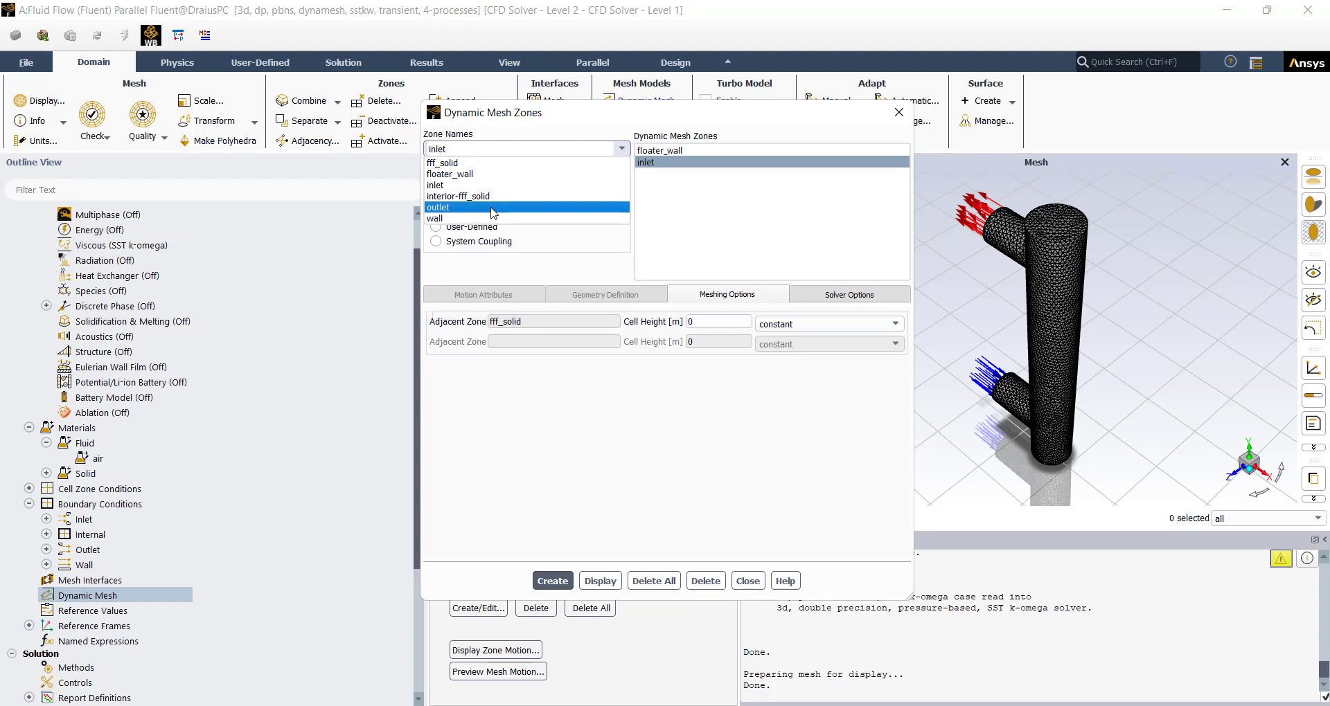
{"action": "left_click", "coordinate": [493, 208]}
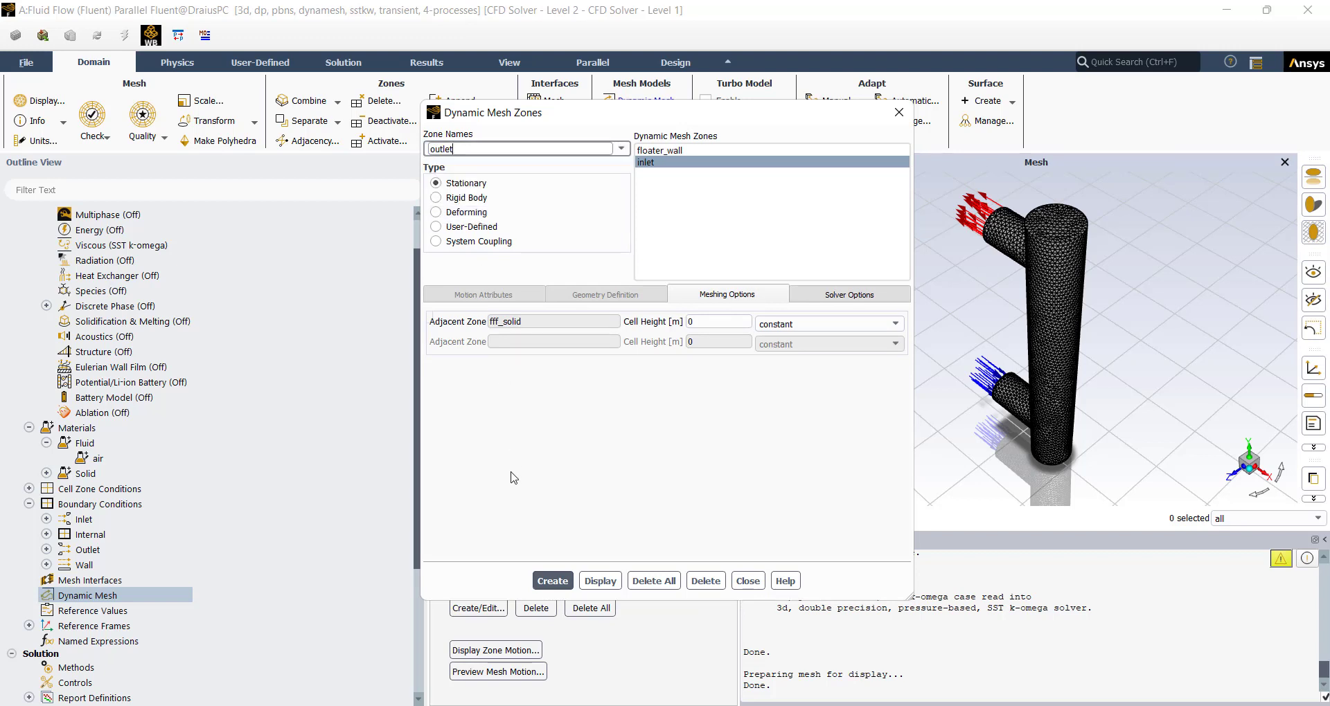
{"action": "left_click", "coordinate": [823, 294]}
{"action": "left_click", "coordinate": [552, 581]}
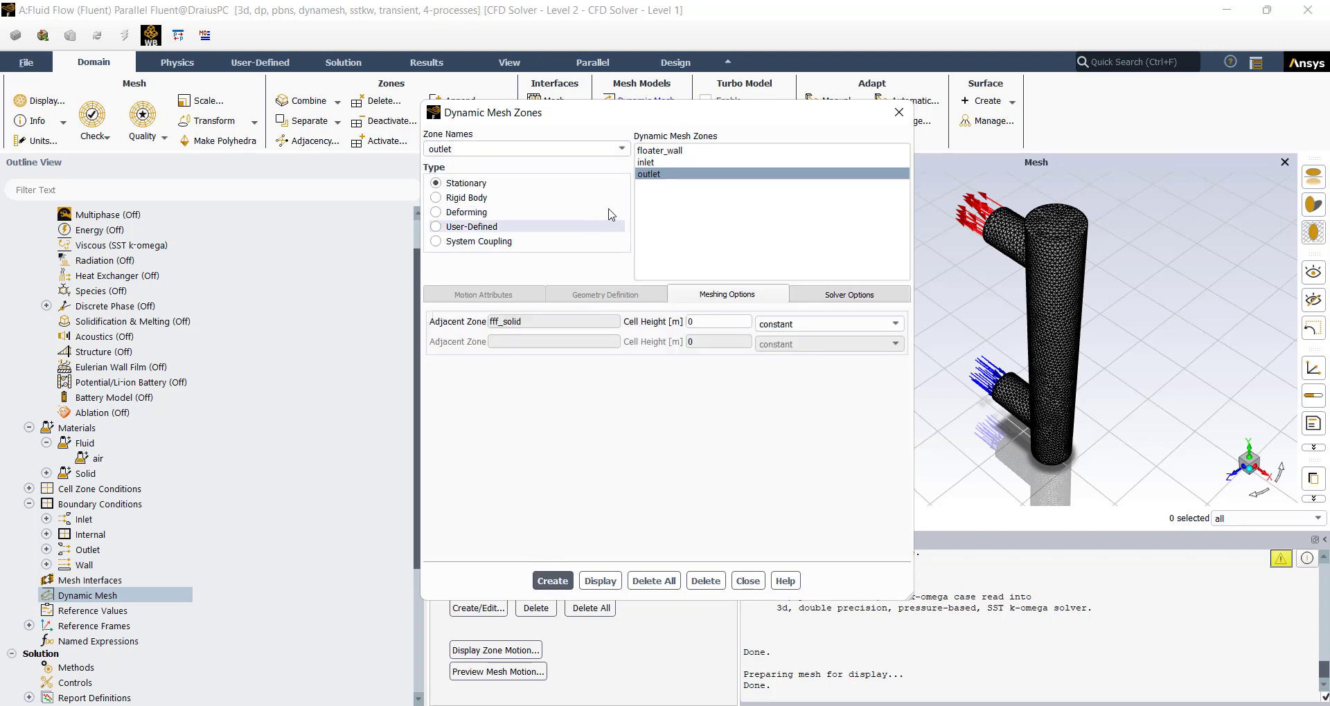
{"action": "left_click", "coordinate": [621, 149]}
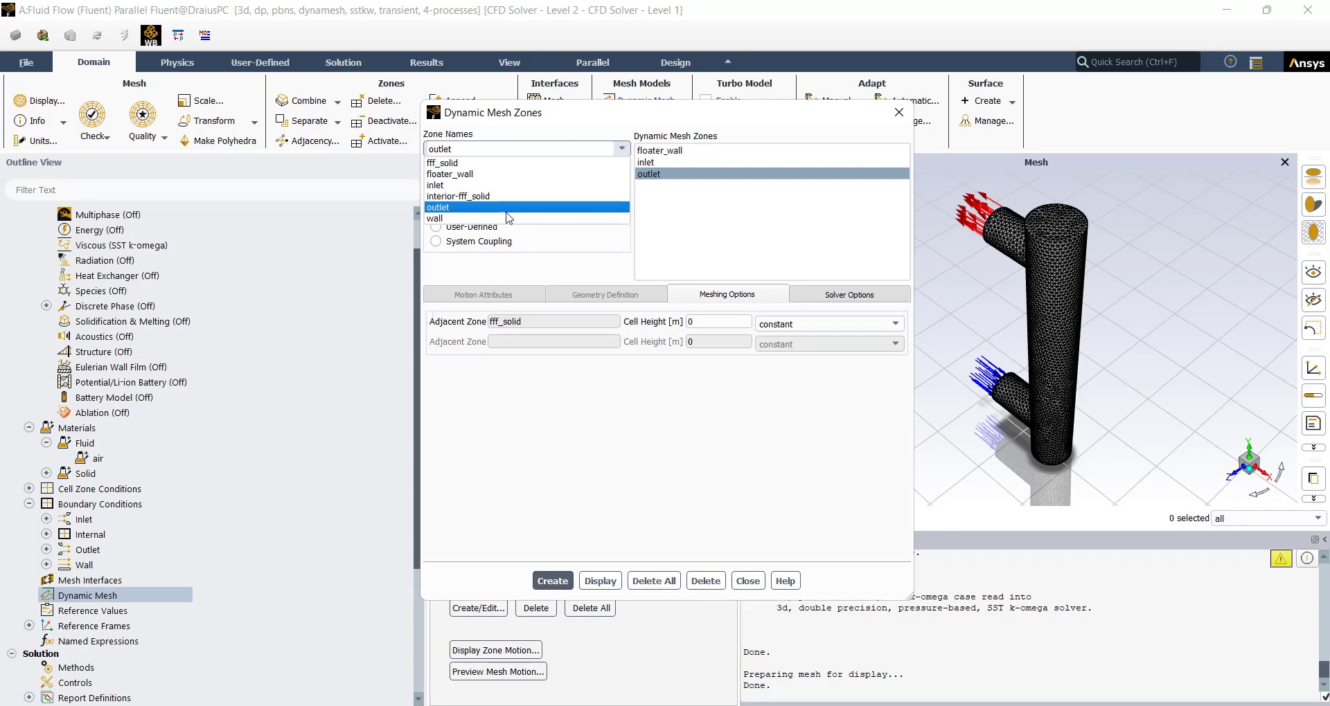
{"action": "left_click", "coordinate": [506, 218]}
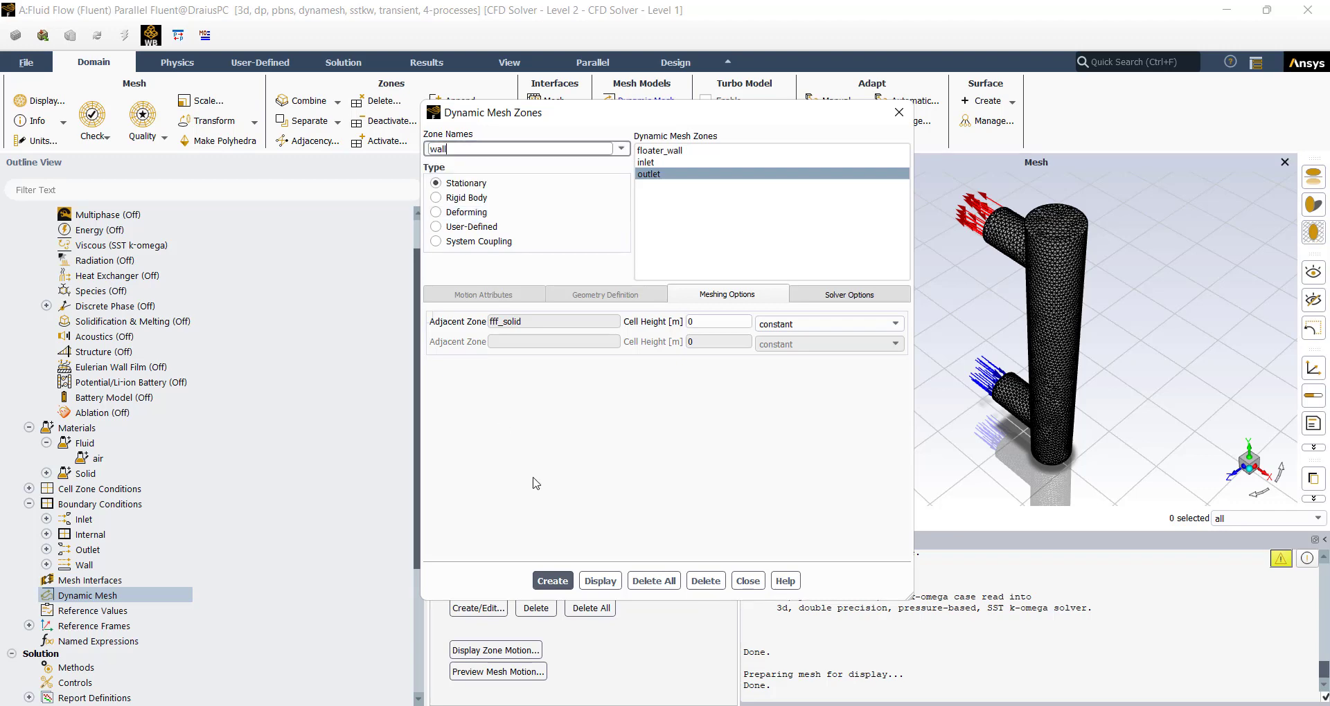
{"action": "left_click", "coordinate": [552, 581]}
{"action": "left_click", "coordinate": [748, 581]}
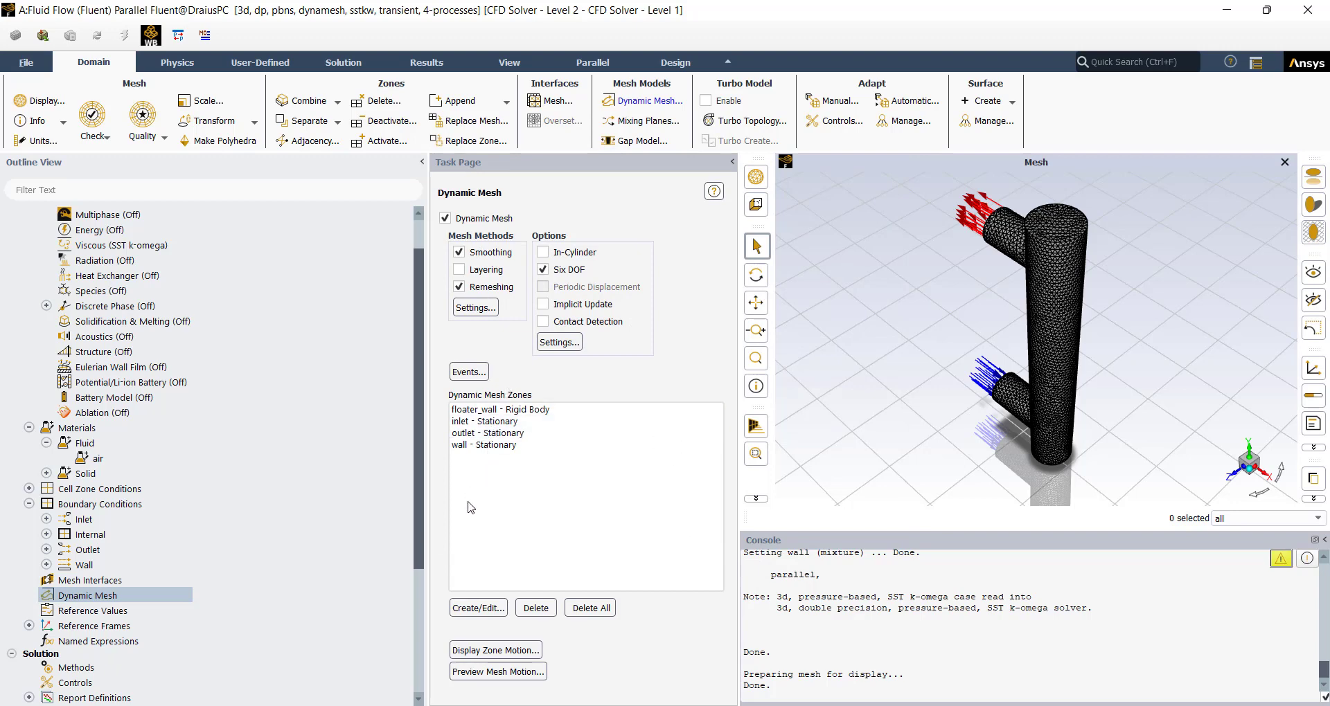
Set the solution methods to QUICK discretization for Turbulent Kinetic Energy and Specific Dissipation Rate
{"action": "scroll", "coordinate": [113, 619], "scroll_direction": "down", "scroll_amount": 1}
{"action": "scroll", "coordinate": [113, 618], "scroll_direction": "down", "scroll_amount": 1}
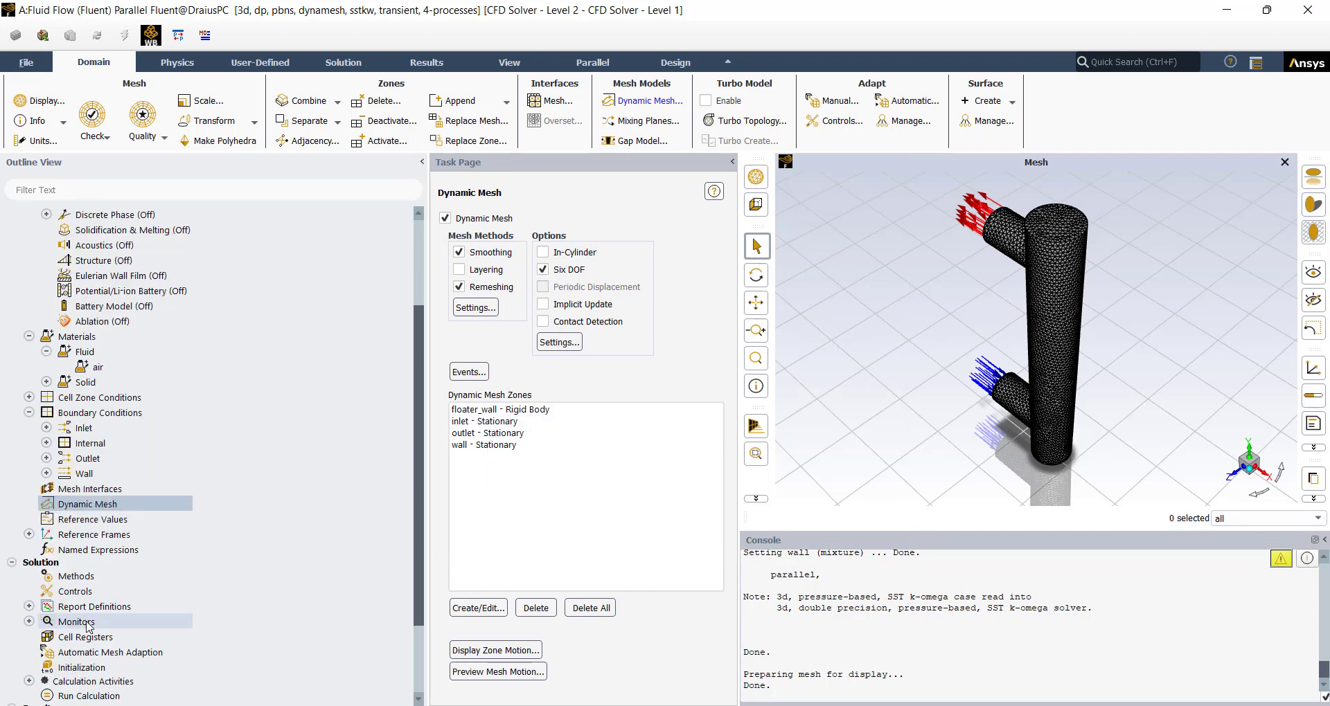
{"action": "double_click", "coordinate": [83, 579]}
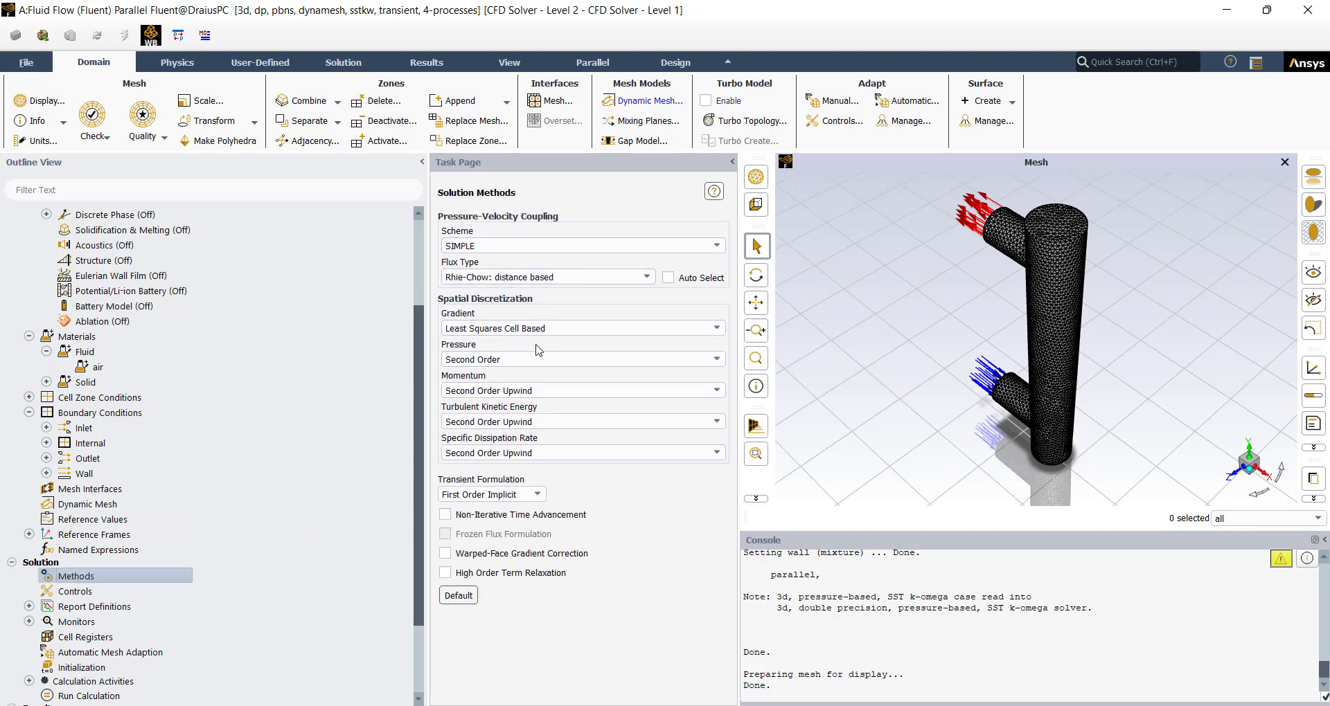
{"action": "left_click", "coordinate": [527, 422]}
{"action": "left_click", "coordinate": [498, 459]}
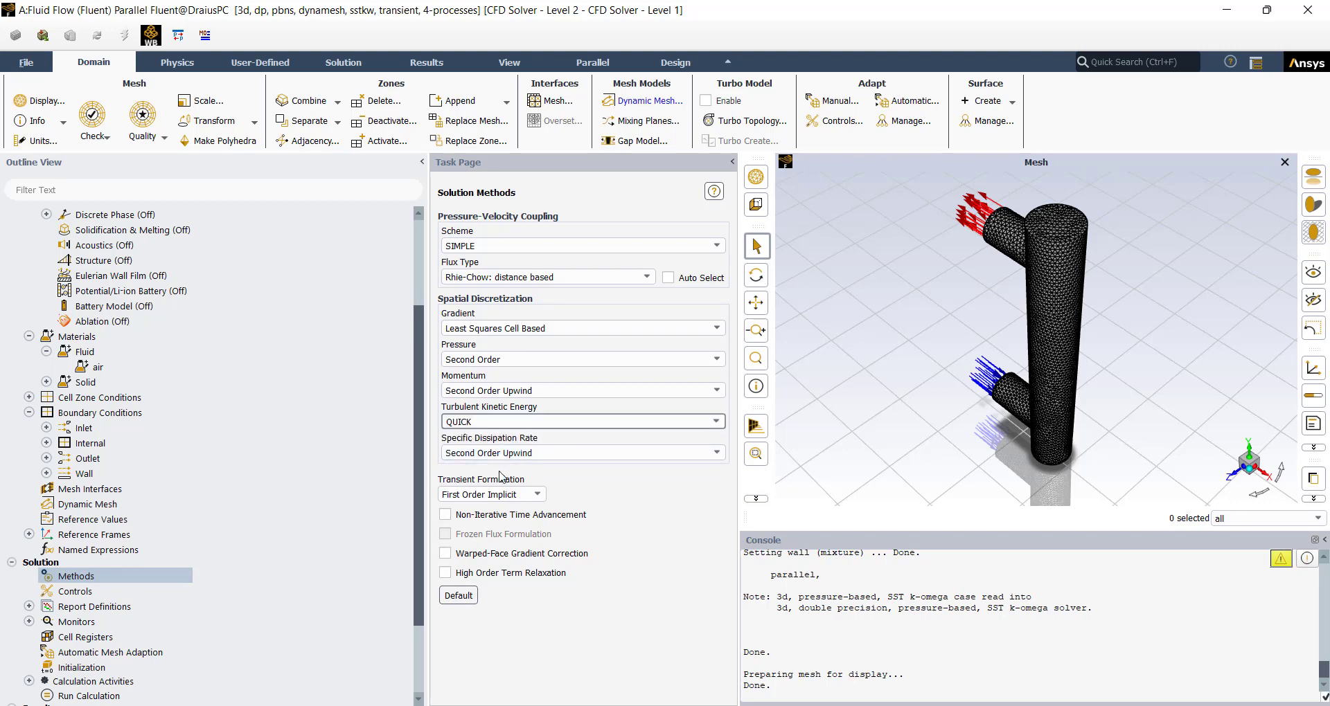
{"action": "left_click", "coordinate": [498, 456]}
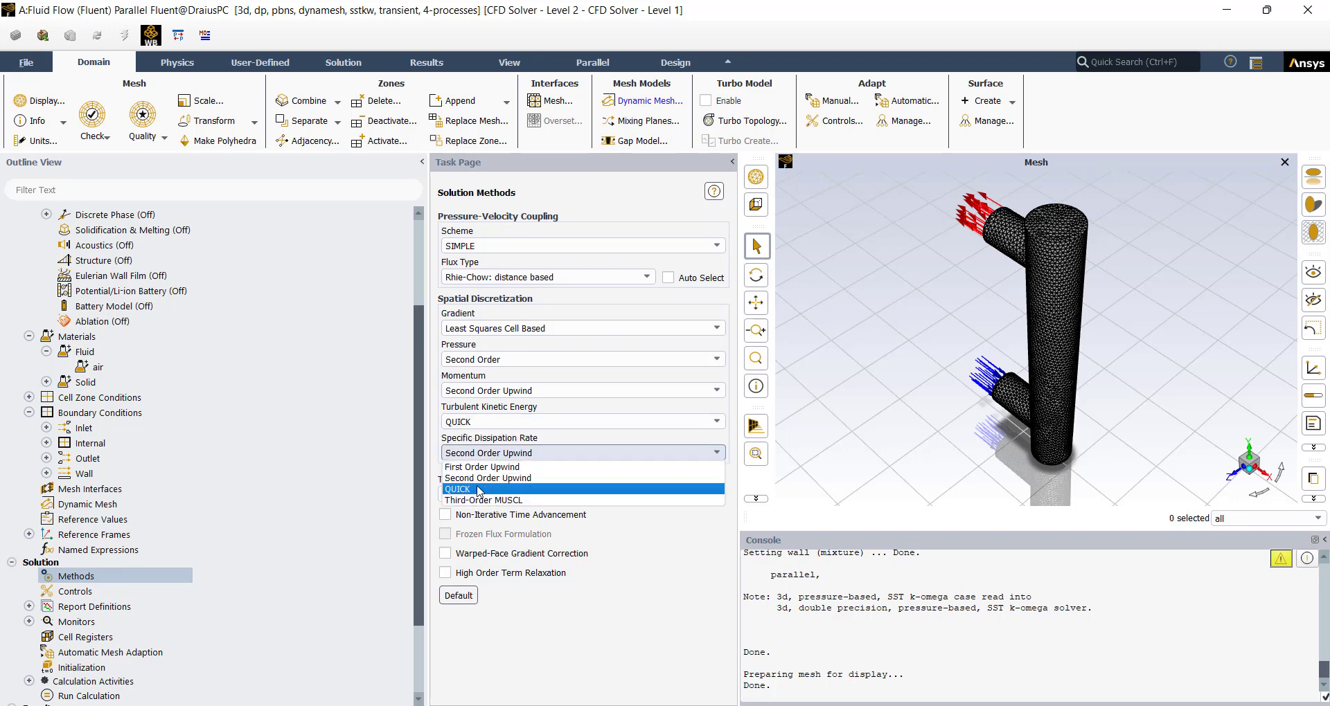
{"action": "left_click", "coordinate": [478, 490]}
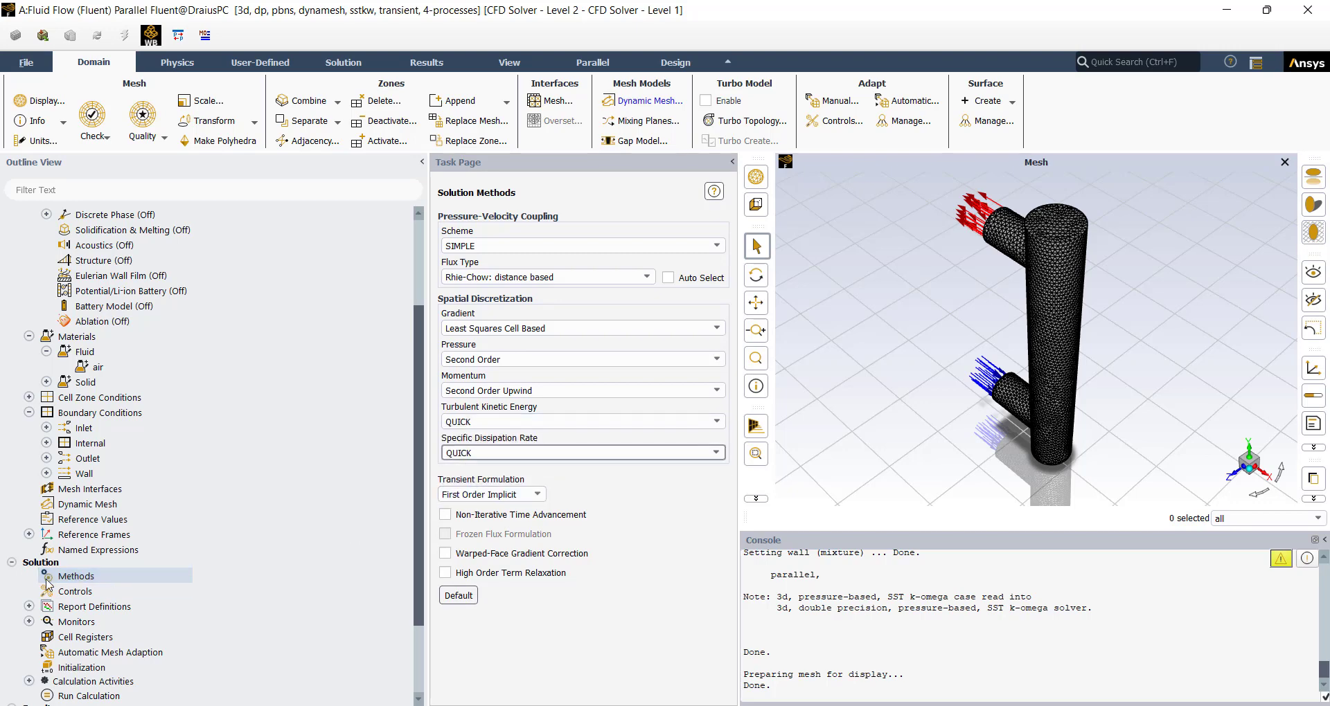
Start a new drag force report definition with the force vector set to X 0 and Y 1
{"action": "scroll", "coordinate": [46, 584], "scroll_direction": "down", "scroll_amount": 1}
{"action": "left_click", "coordinate": [28, 561]}
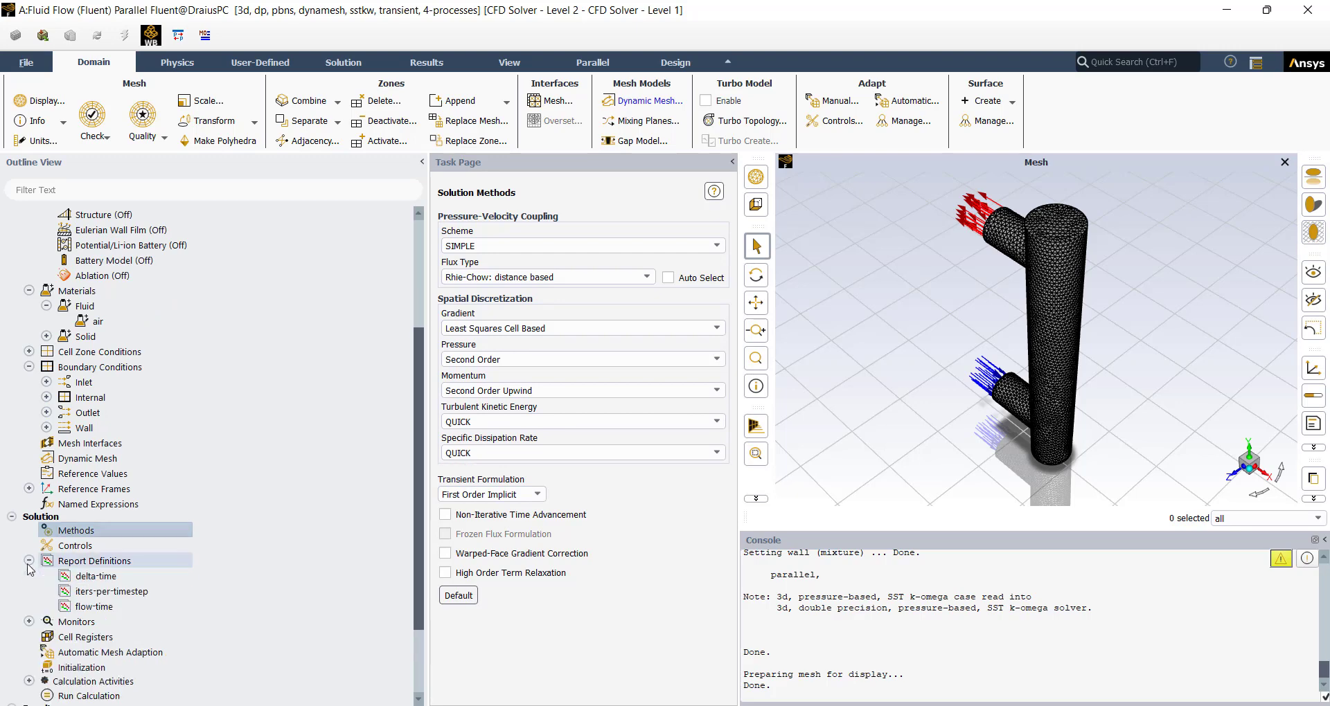
{"action": "double_click", "coordinate": [74, 562]}
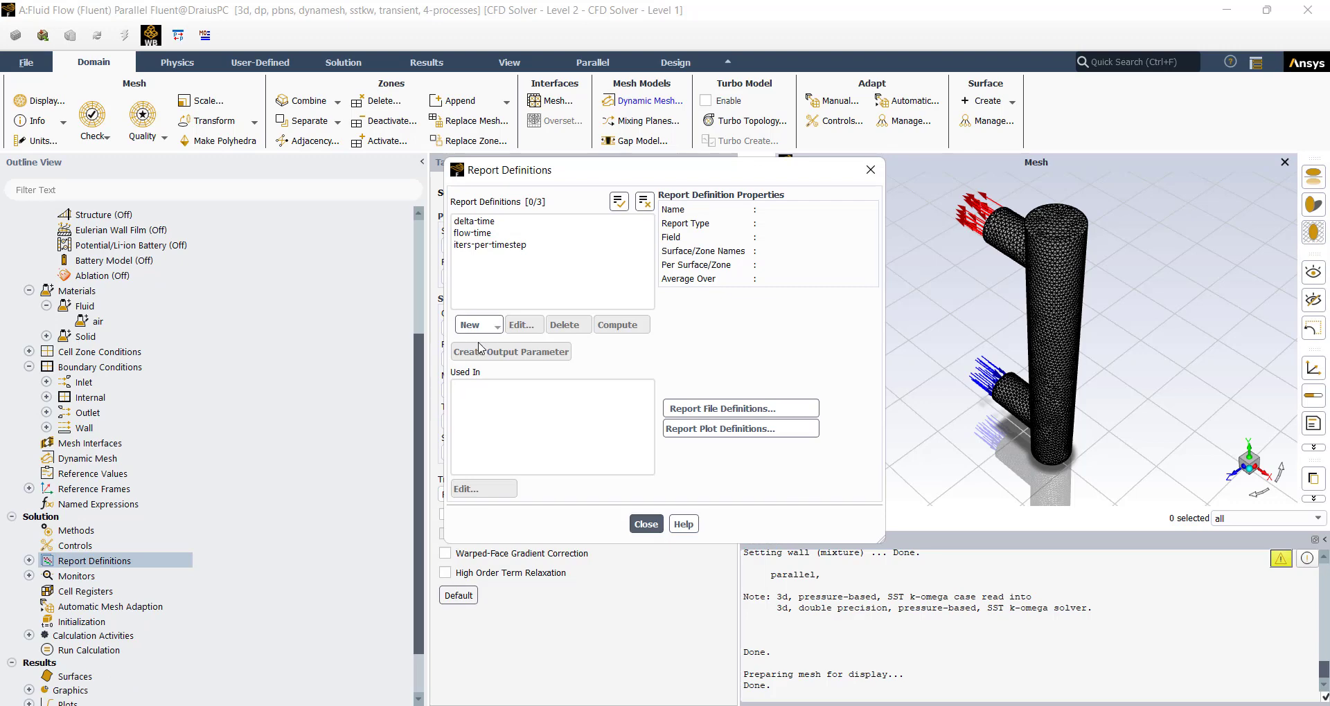
{"action": "left_click", "coordinate": [477, 325]}
{"action": "mouse_move", "coordinate": [495, 392]}
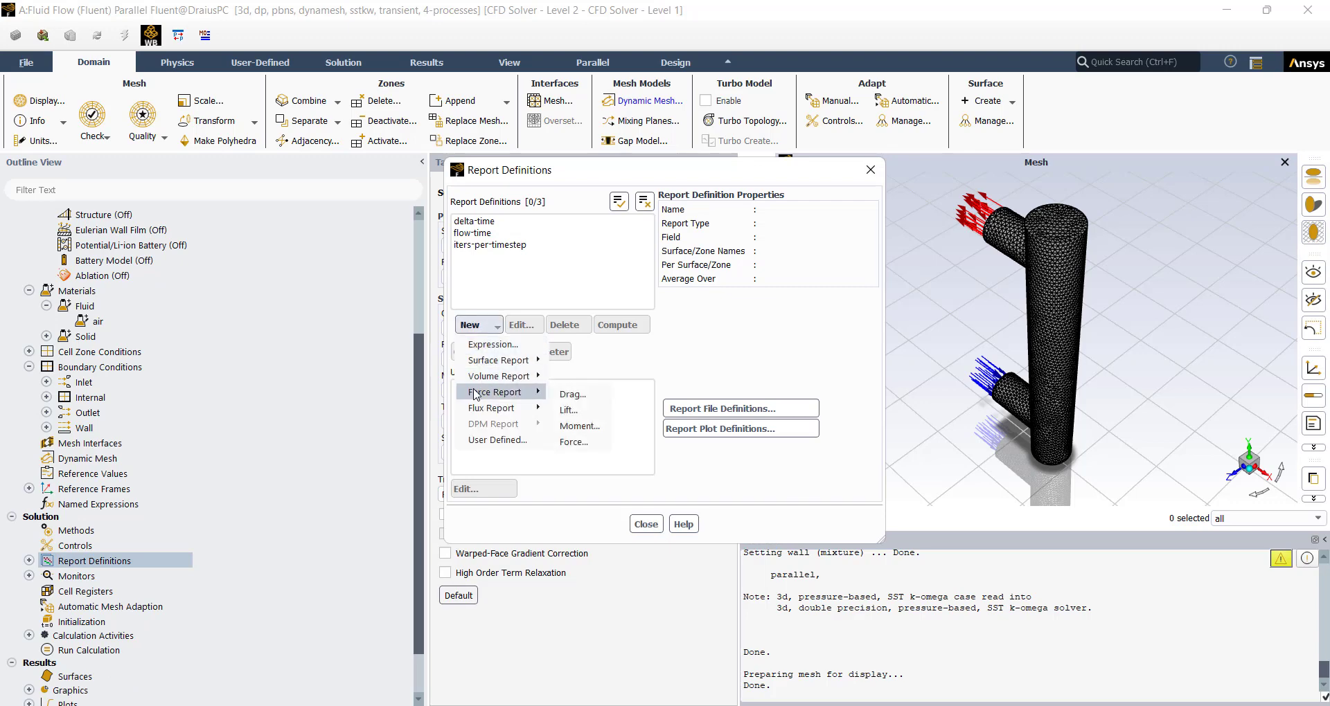
{"action": "left_click", "coordinate": [579, 399]}
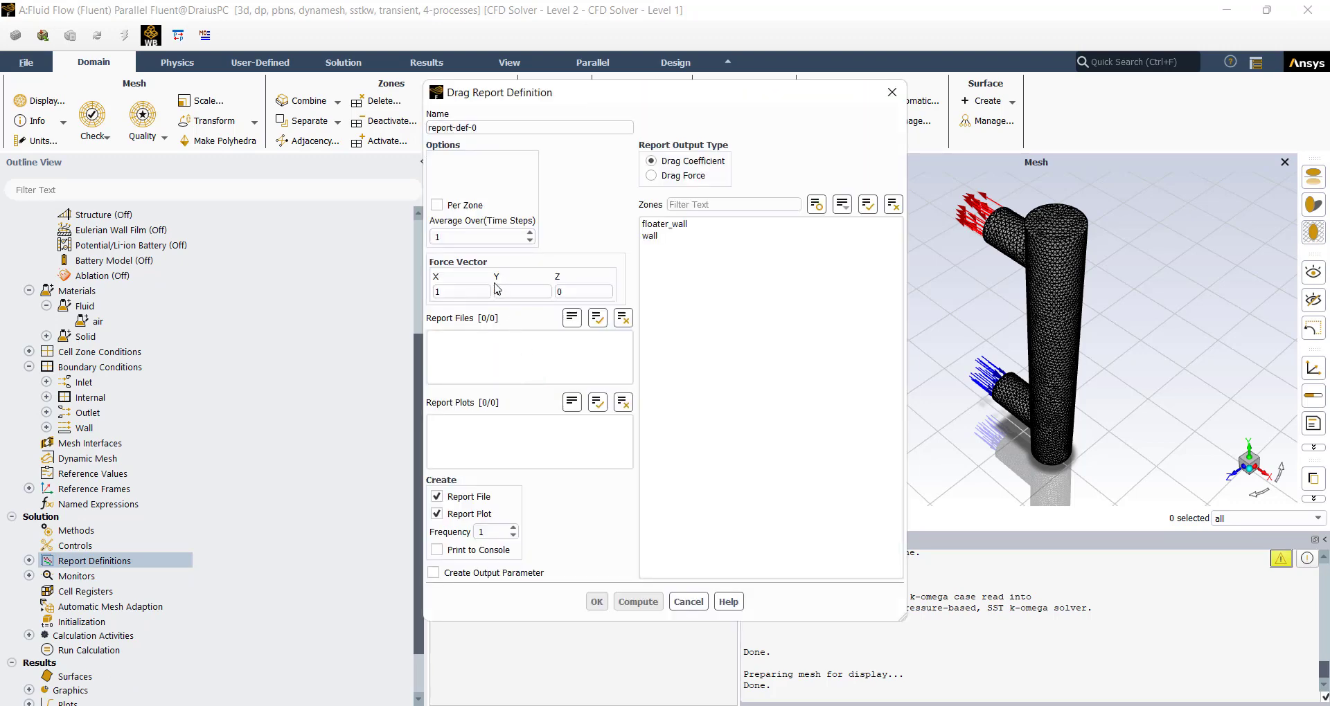
{"action": "double_click", "coordinate": [435, 291]}
{"action": "type", "text": "0"}
{"action": "key", "text": "Tab"}
{"action": "type", "text": "1"}
Report Drag Force on floater_wall, name the definition drag-force, accept it and close the report definitions
{"action": "left_click", "coordinate": [664, 224]}
{"action": "left_click", "coordinate": [651, 176]}
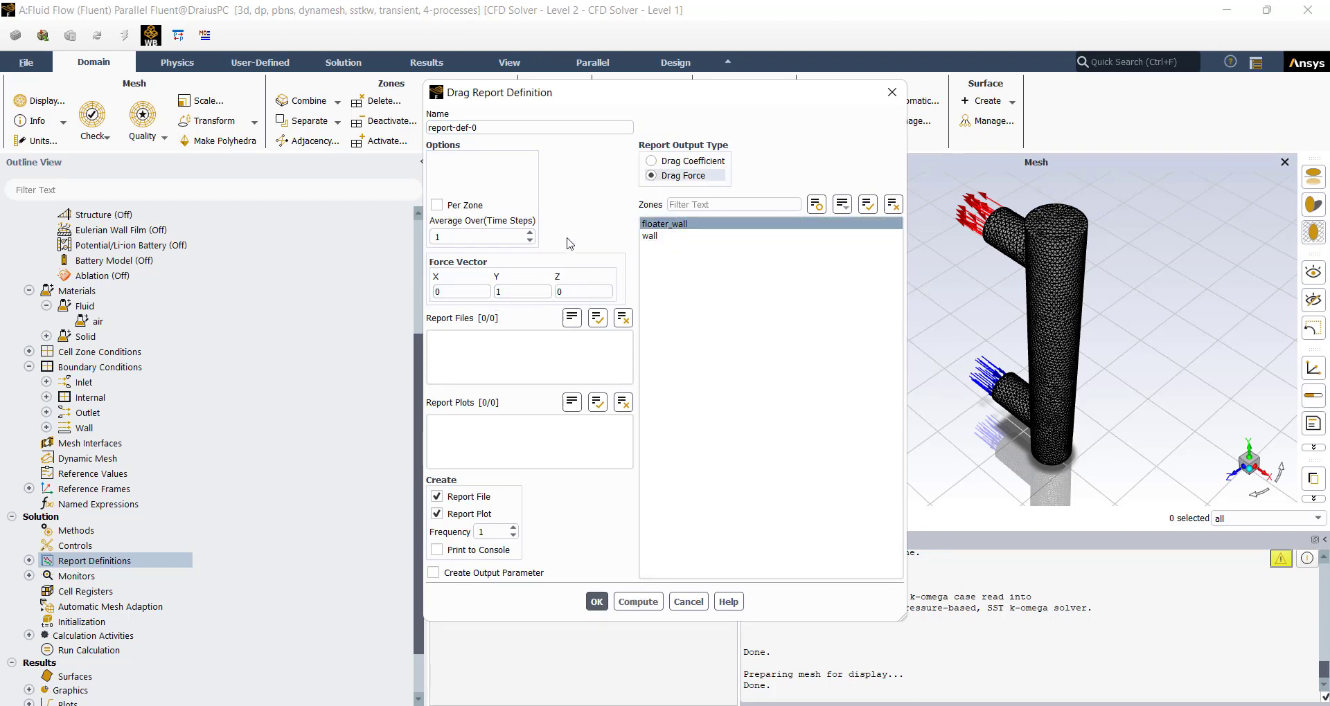
{"action": "triple_click", "coordinate": [510, 129]}
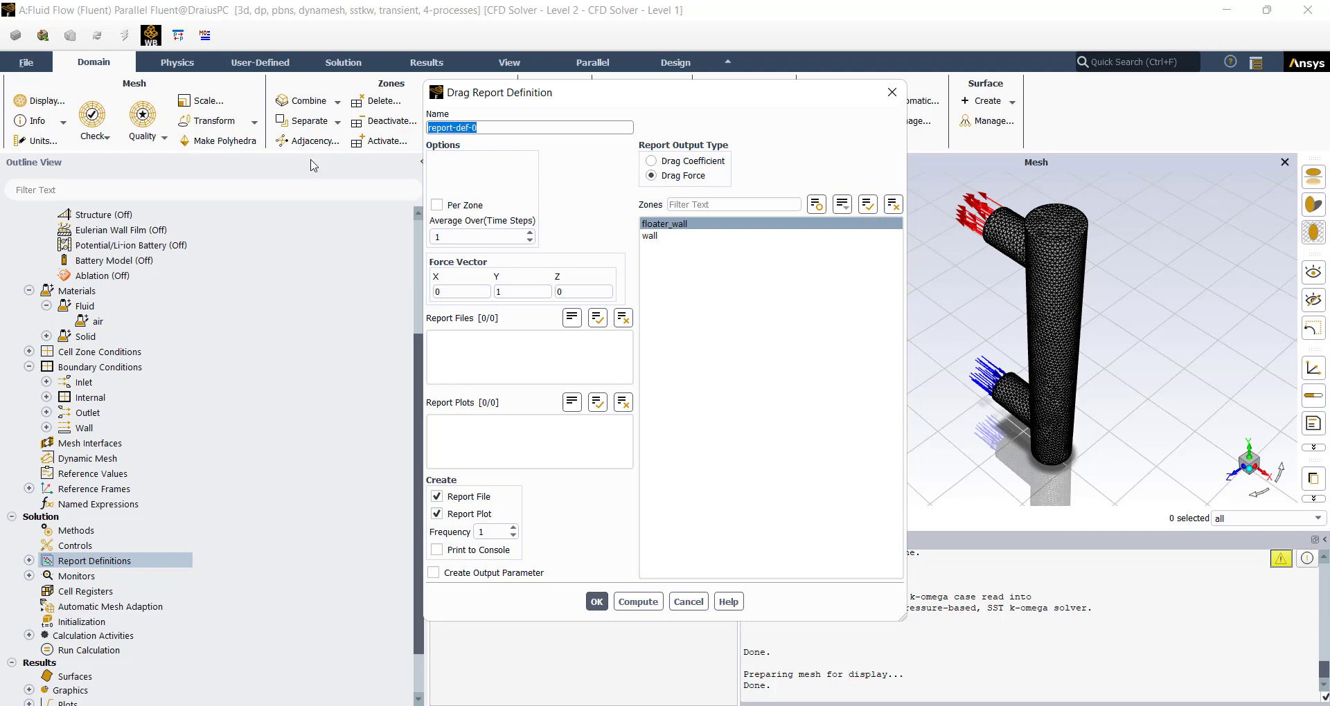
{"action": "type", "text": "drag-force"}
{"action": "left_click", "coordinate": [596, 602]}
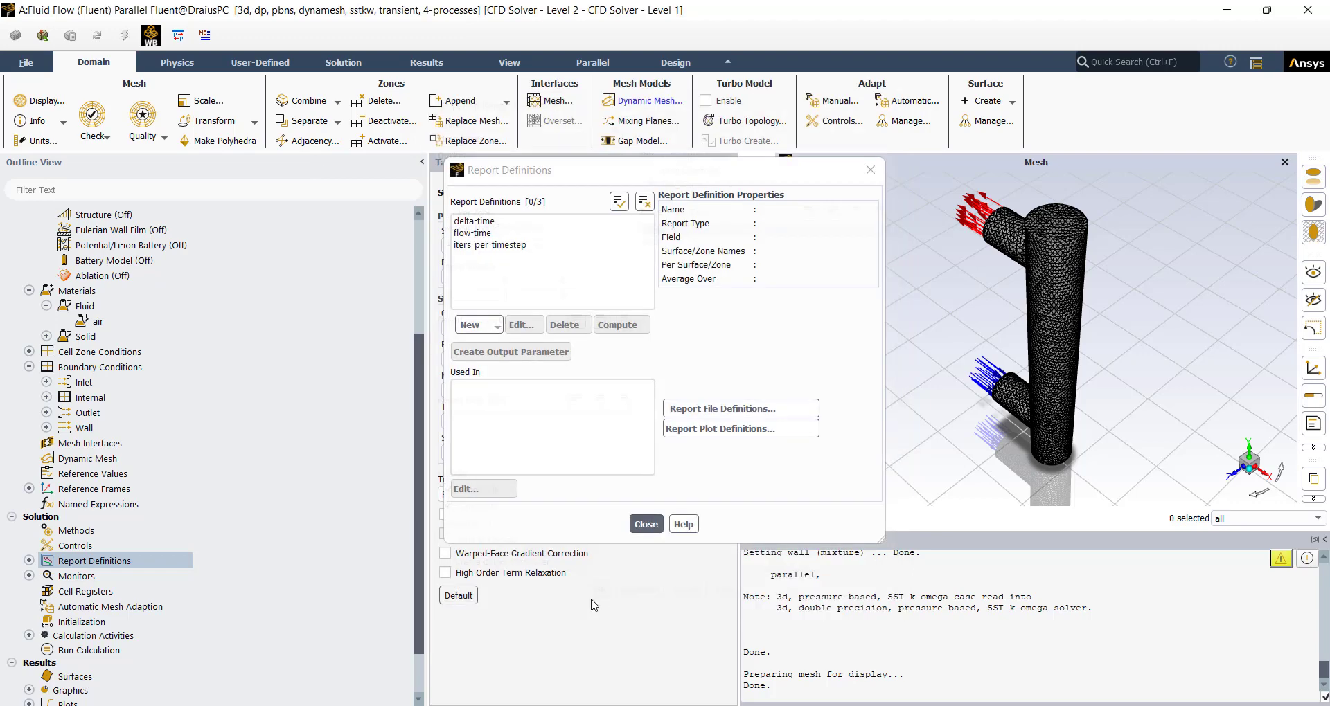
{"action": "left_click", "coordinate": [646, 524]}
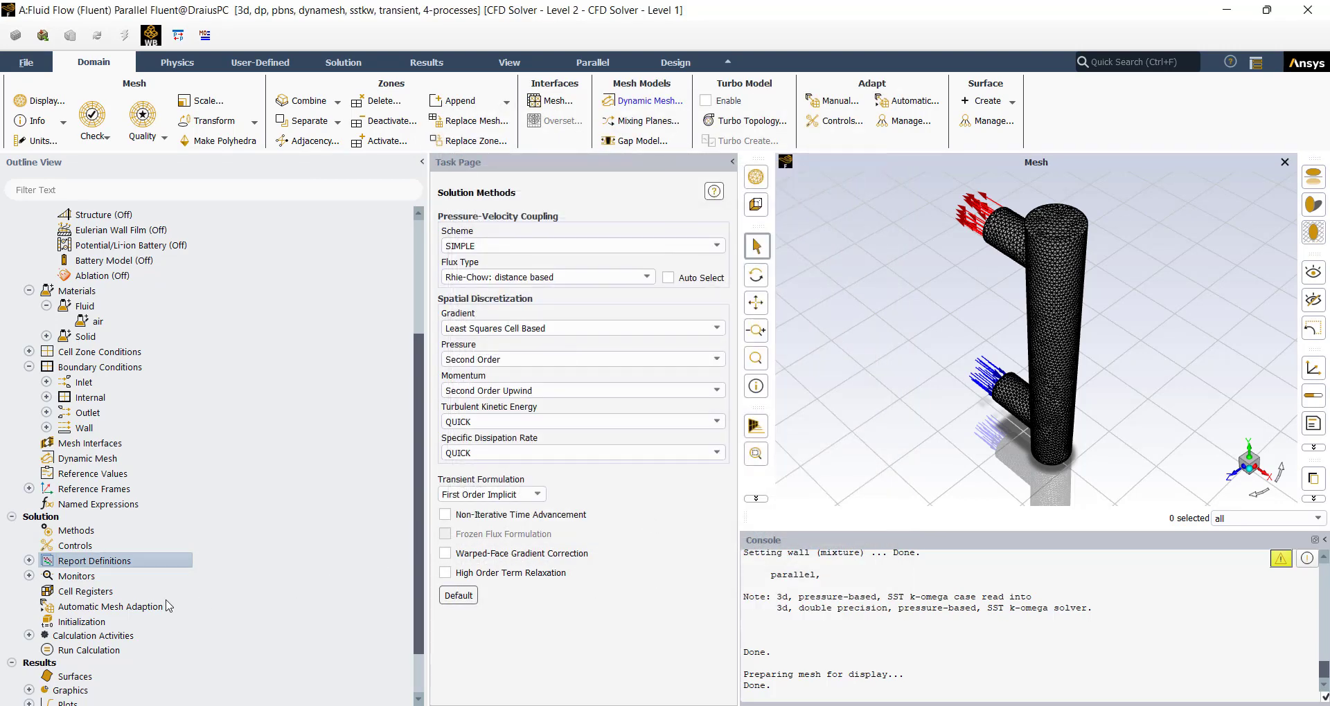
Initialize the solution with Hybrid Initialization
{"action": "left_click", "coordinate": [52, 627]}
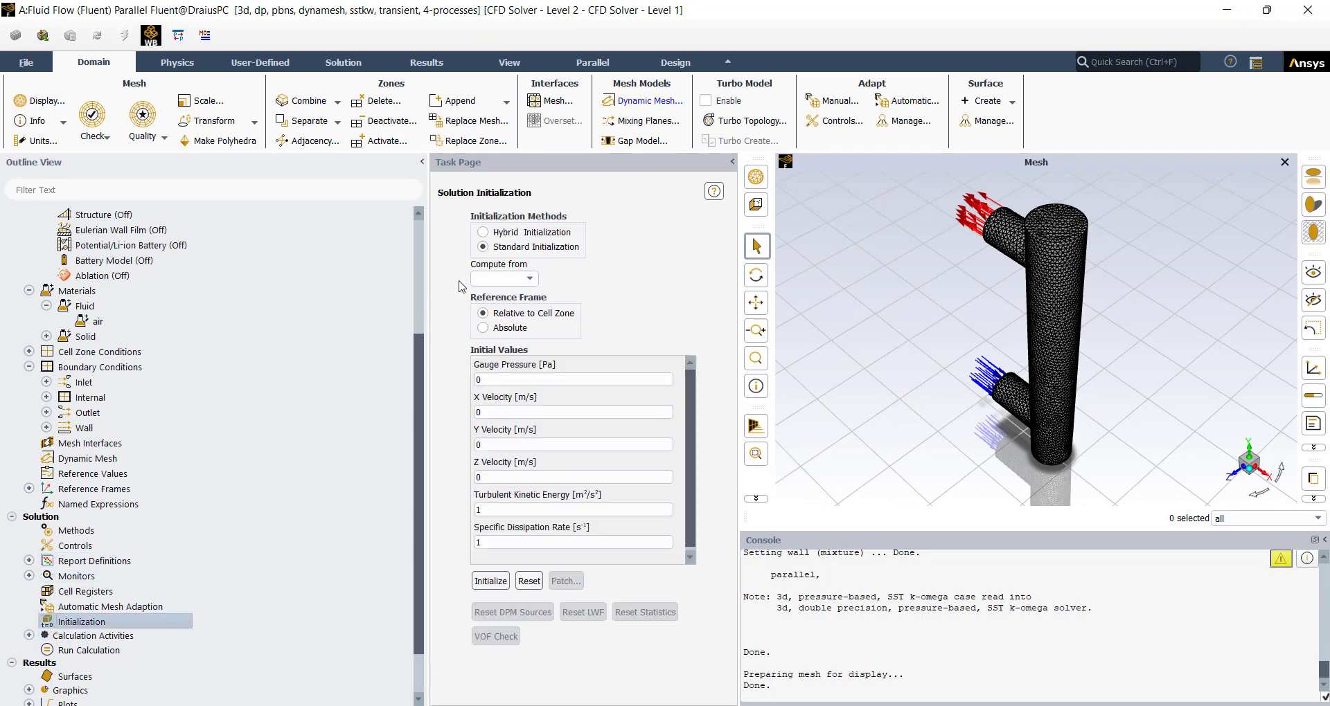
{"action": "left_click", "coordinate": [484, 233]}
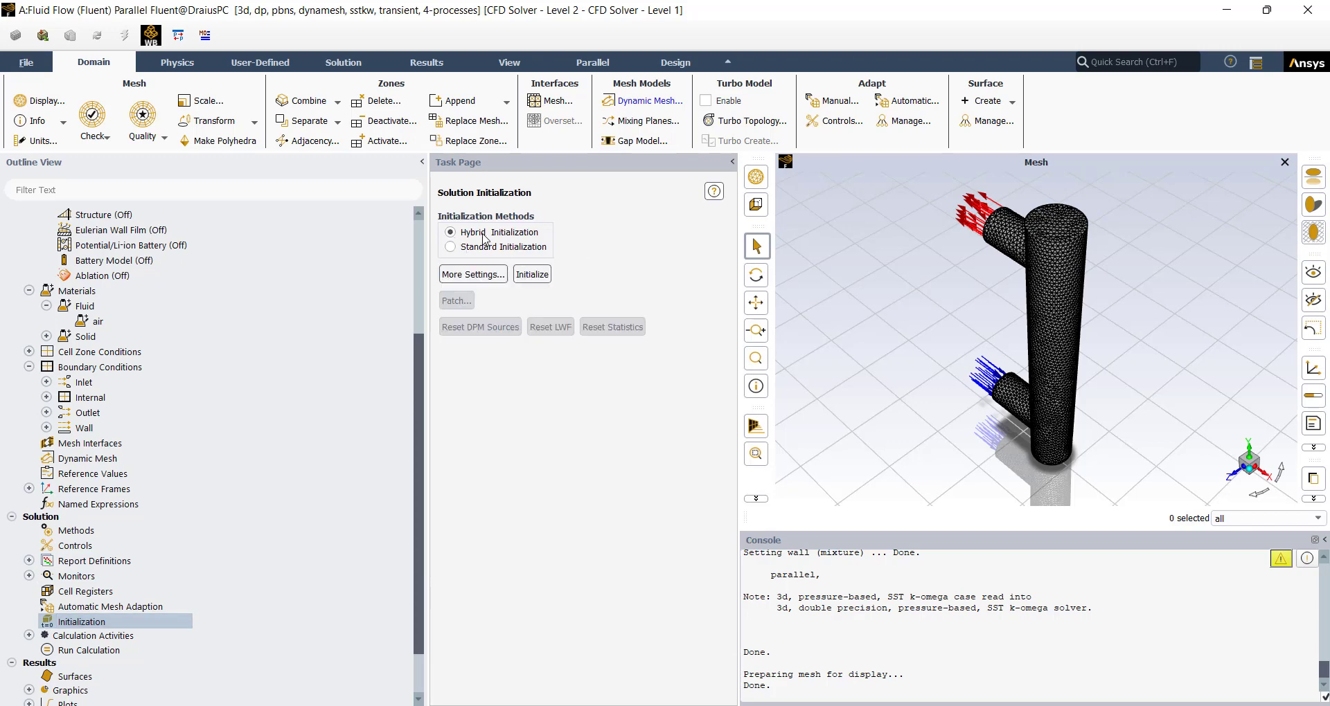
{"action": "left_click", "coordinate": [531, 275]}
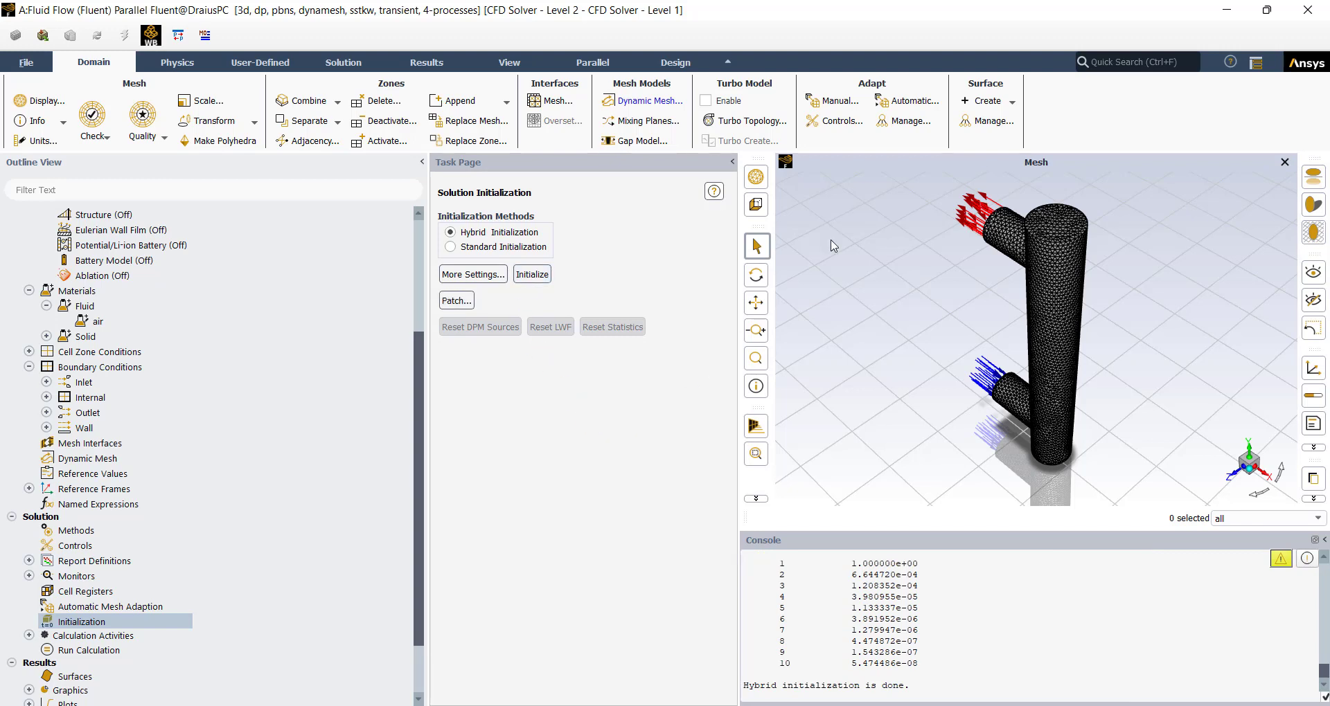
Create an XY plane surface at Z = 0 m with the default name plane-4
{"action": "left_click", "coordinate": [982, 101]}
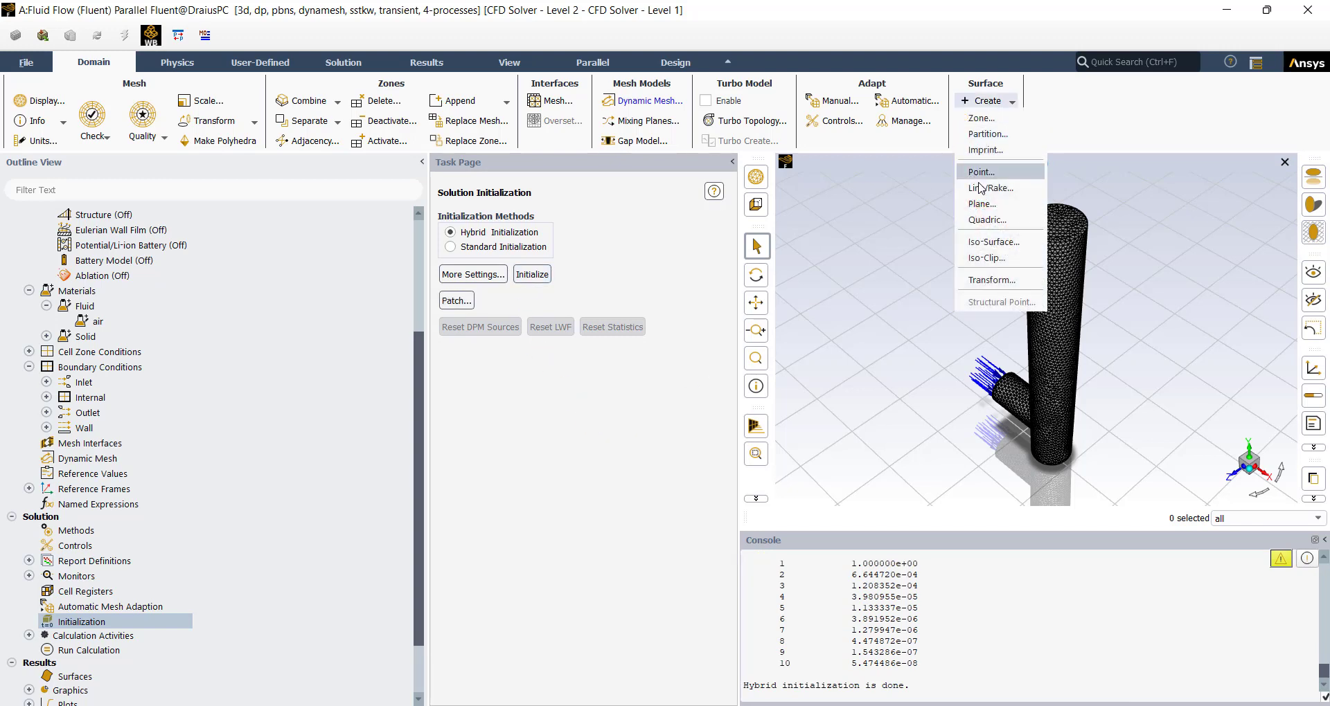
{"action": "left_click", "coordinate": [973, 208]}
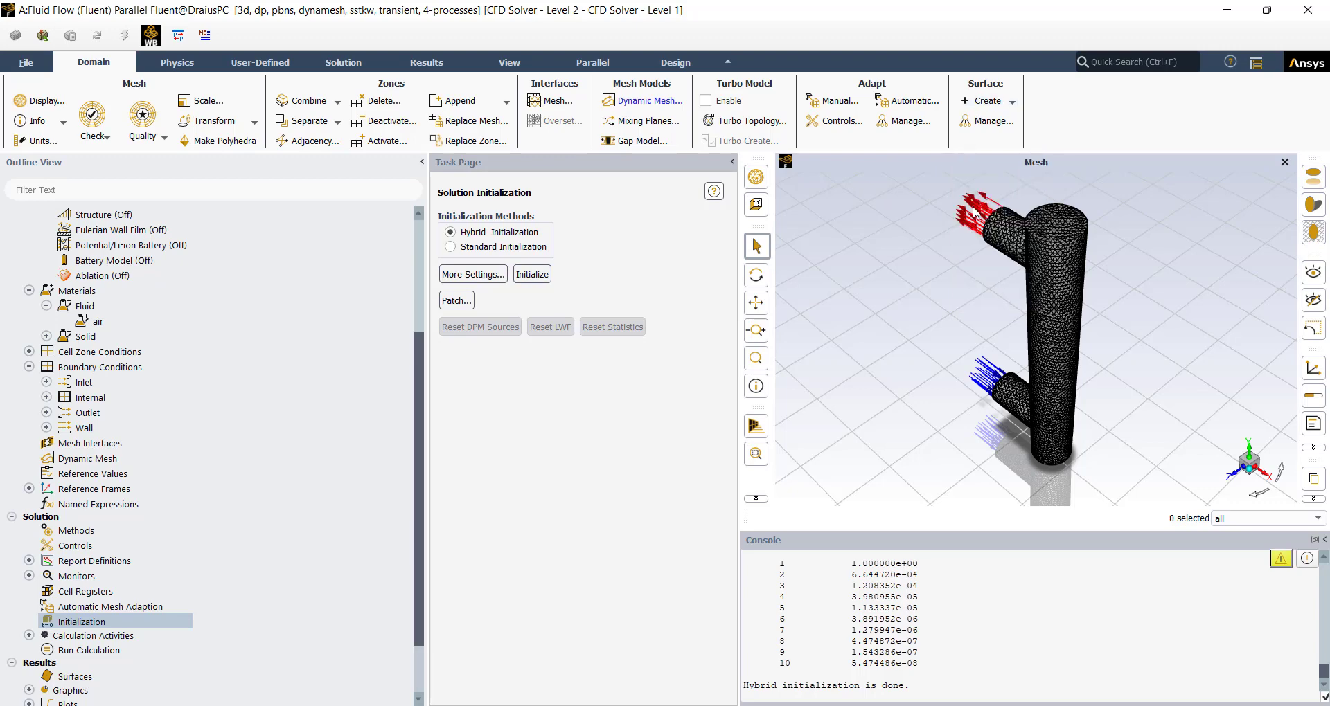
{"action": "left_click", "coordinate": [554, 433]}
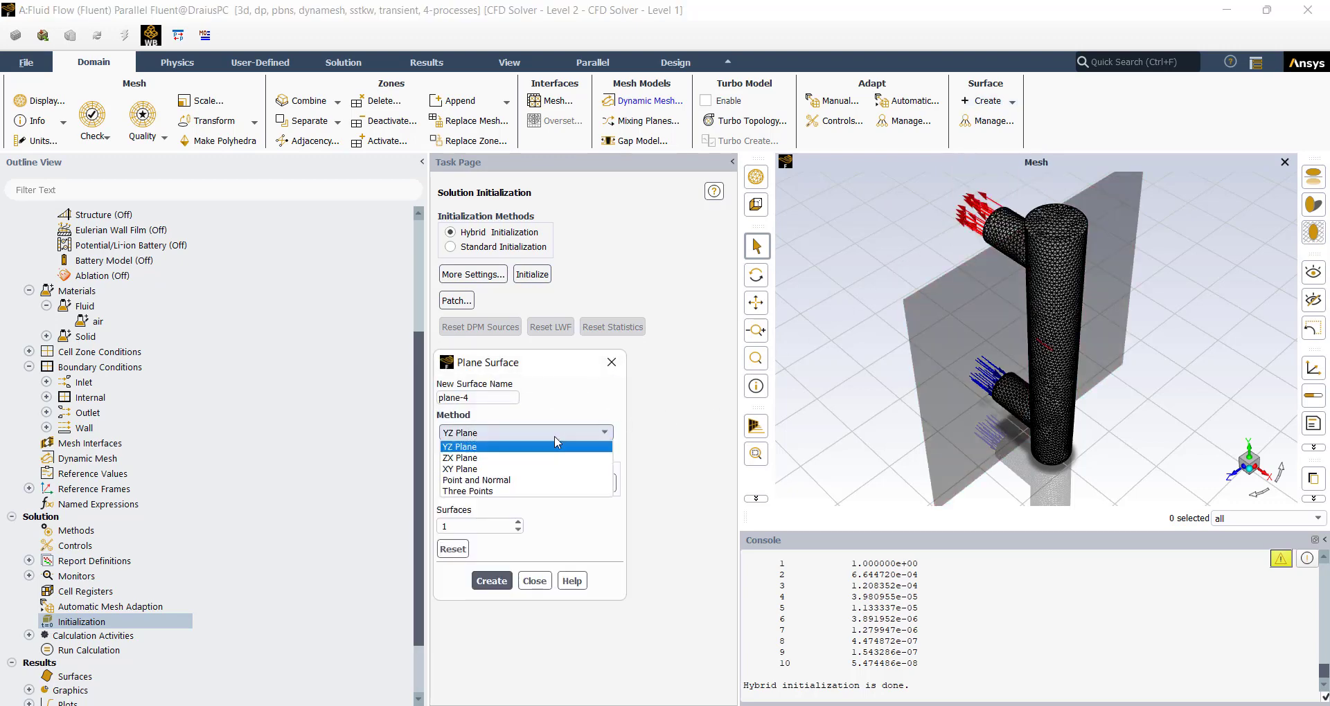
{"action": "left_click", "coordinate": [532, 457]}
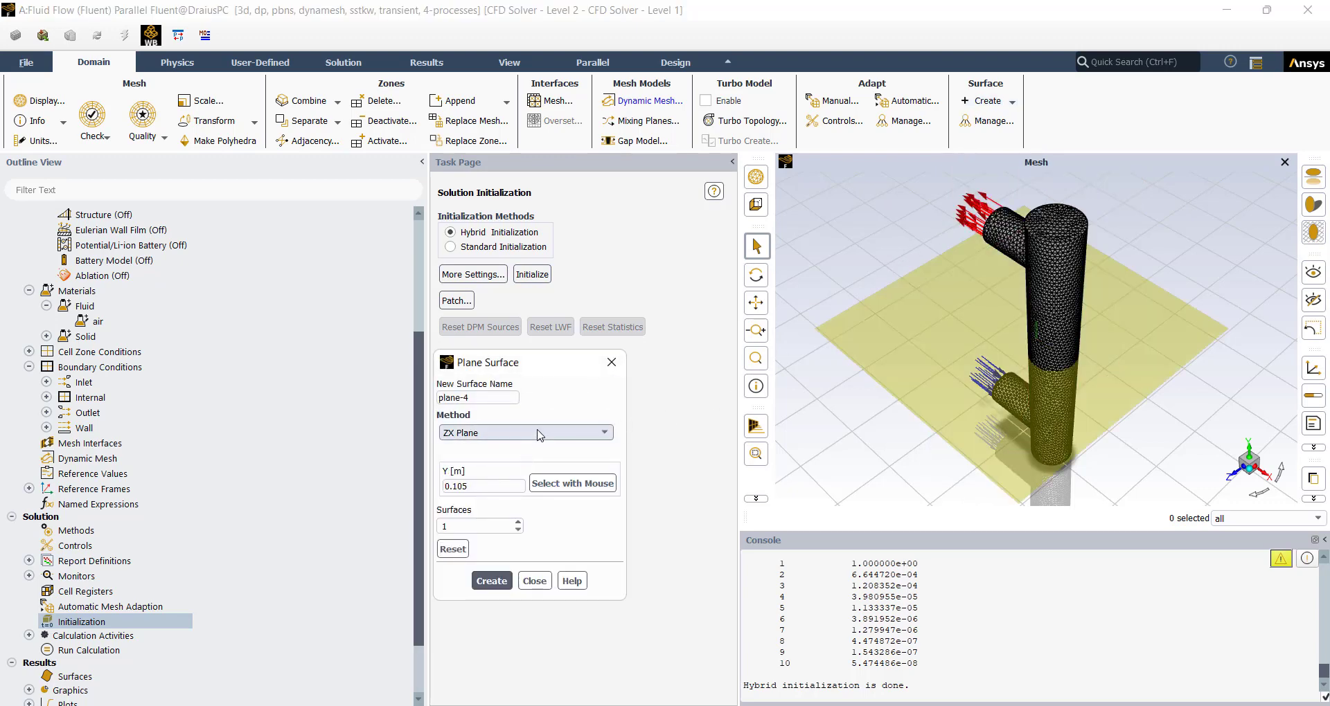
{"action": "left_click", "coordinate": [533, 433]}
{"action": "left_click", "coordinate": [527, 468]}
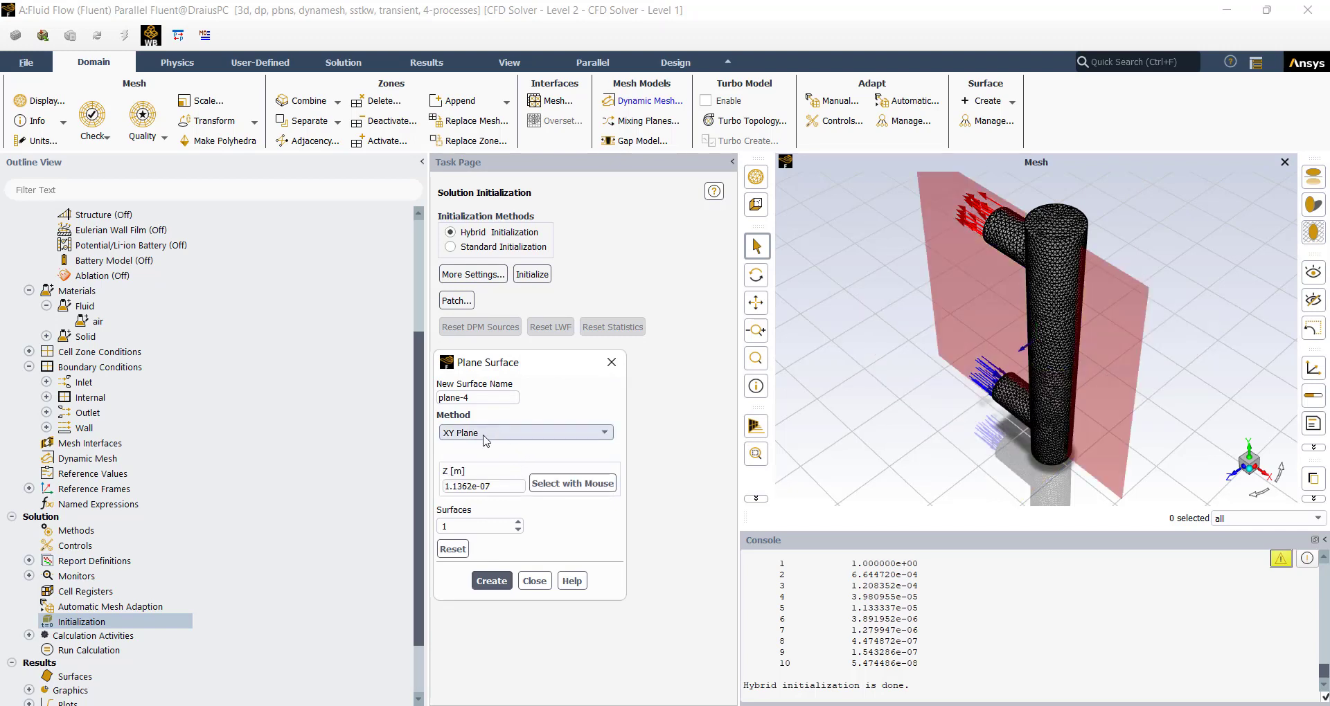
{"action": "left_click_drag", "start_coordinate": [507, 486], "coordinate": [390, 491]}
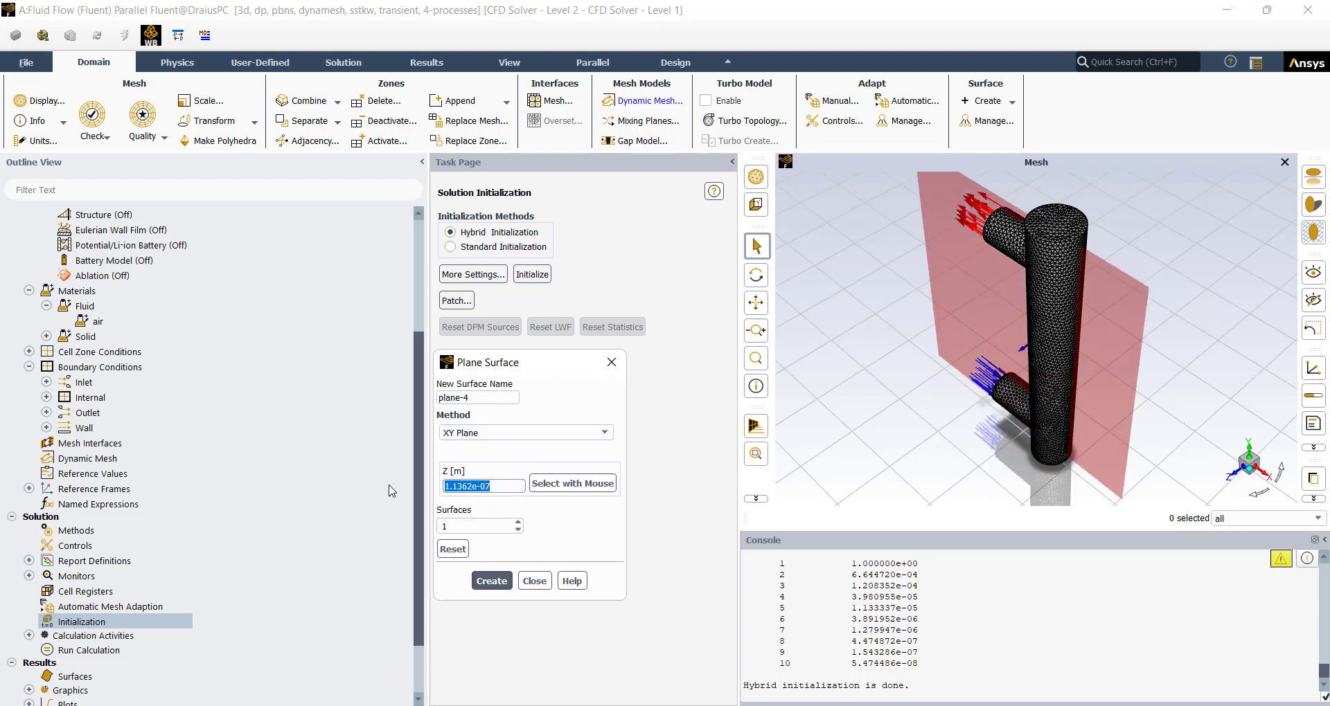
{"action": "type", "text": "0"}
{"action": "left_click", "coordinate": [504, 583]}
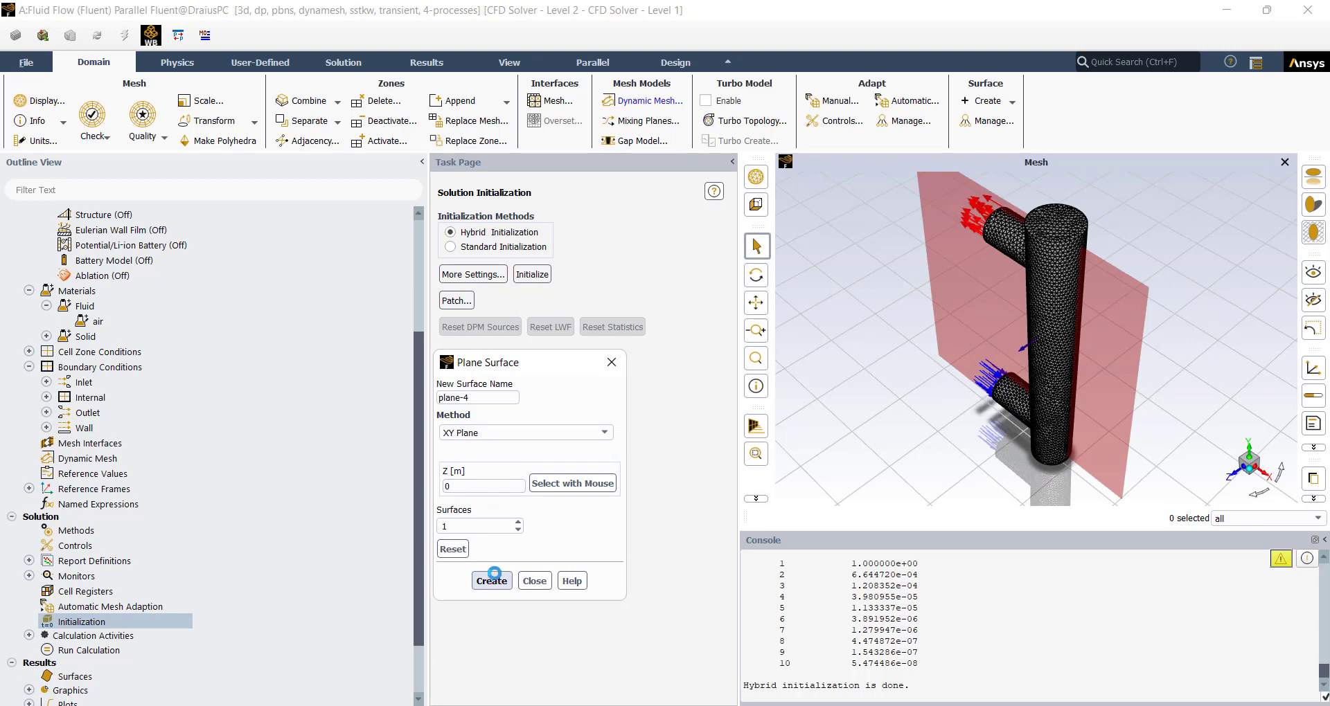
{"action": "left_click", "coordinate": [534, 581]}
Create a filled Static Pressure contour on plane-4, name it pressure, display it and close the contour settings
{"action": "scroll", "coordinate": [113, 626], "scroll_direction": "down", "scroll_amount": 2}
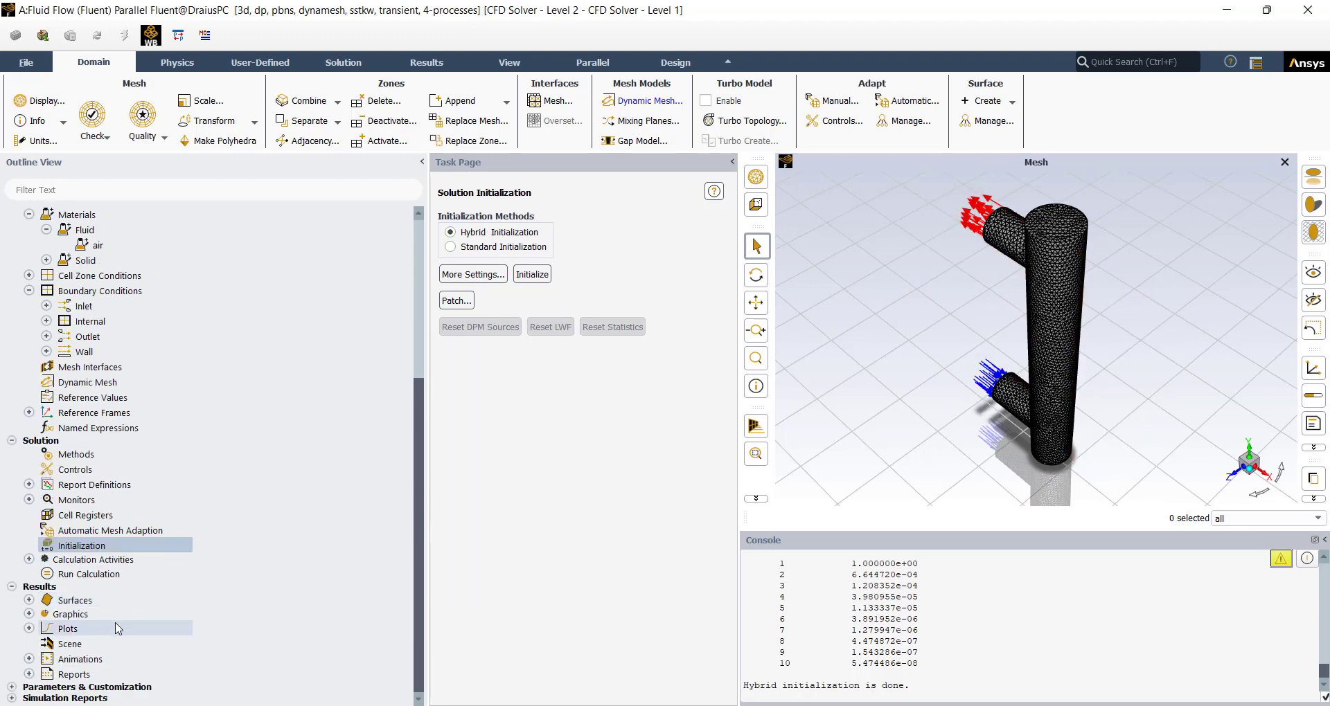
{"action": "left_click", "coordinate": [28, 615]}
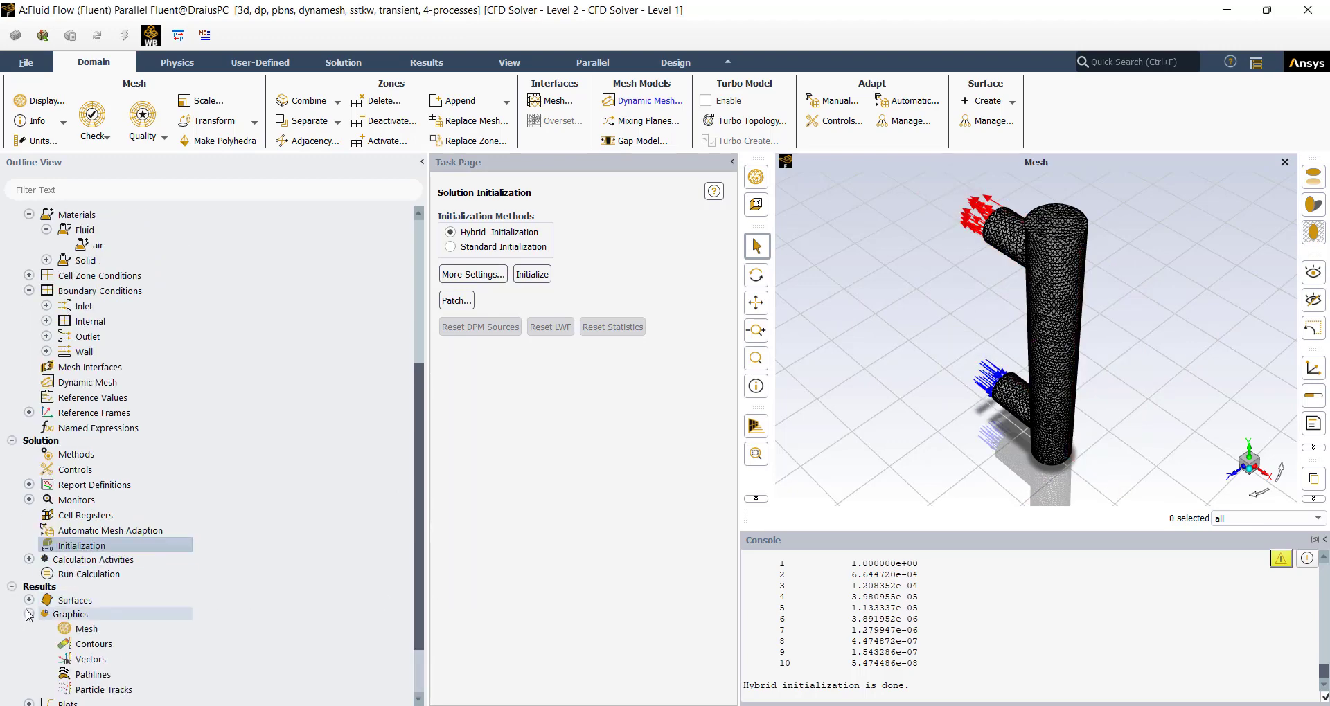
{"action": "left_click", "coordinate": [78, 646]}
{"action": "double_click", "coordinate": [79, 644]}
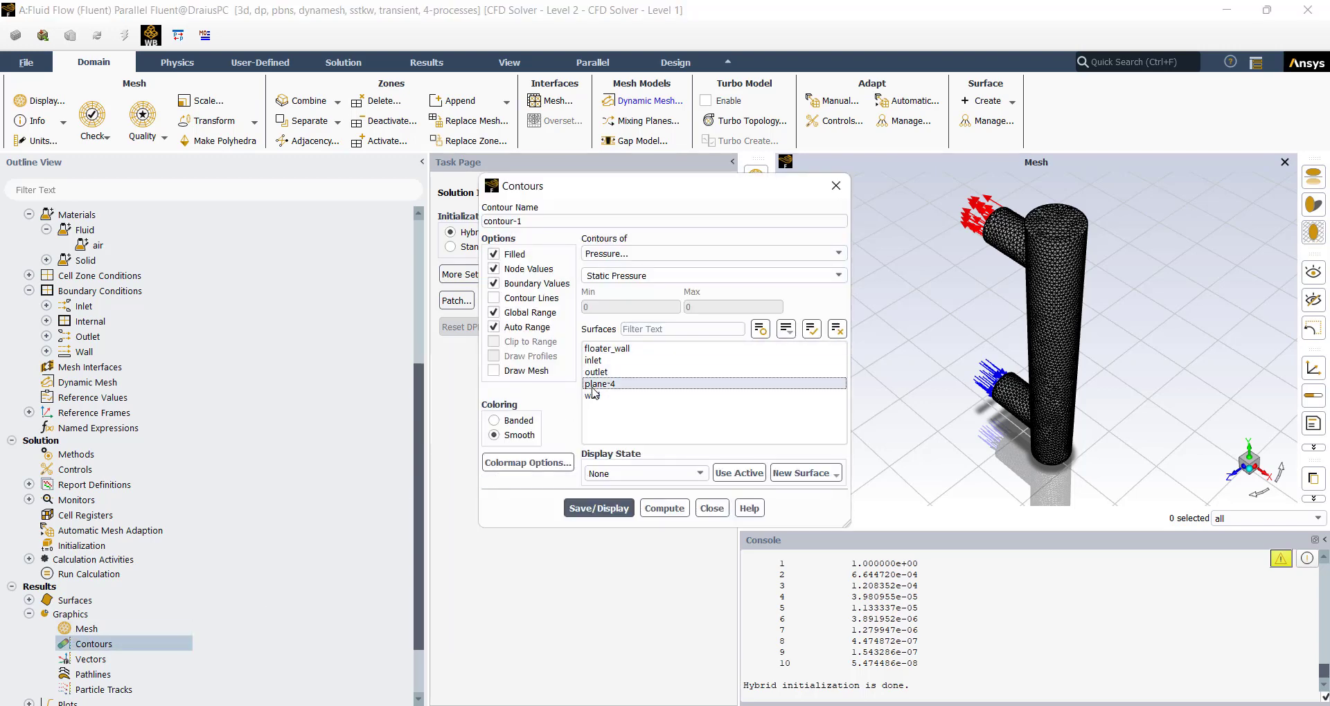
{"action": "left_click", "coordinate": [597, 384]}
{"action": "left_click_drag", "start_coordinate": [527, 222], "coordinate": [350, 248]}
{"action": "type", "text": "press"}
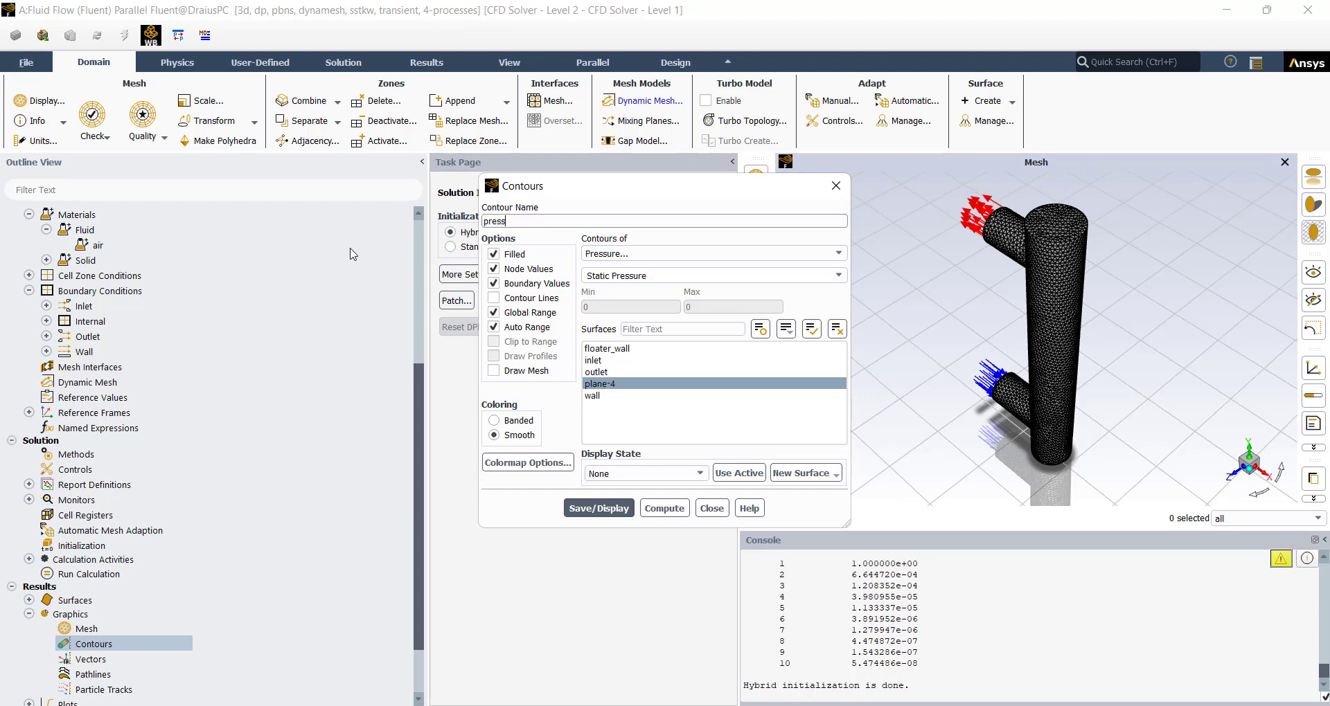
{"action": "type", "text": "ure"}
{"action": "left_click", "coordinate": [598, 508]}
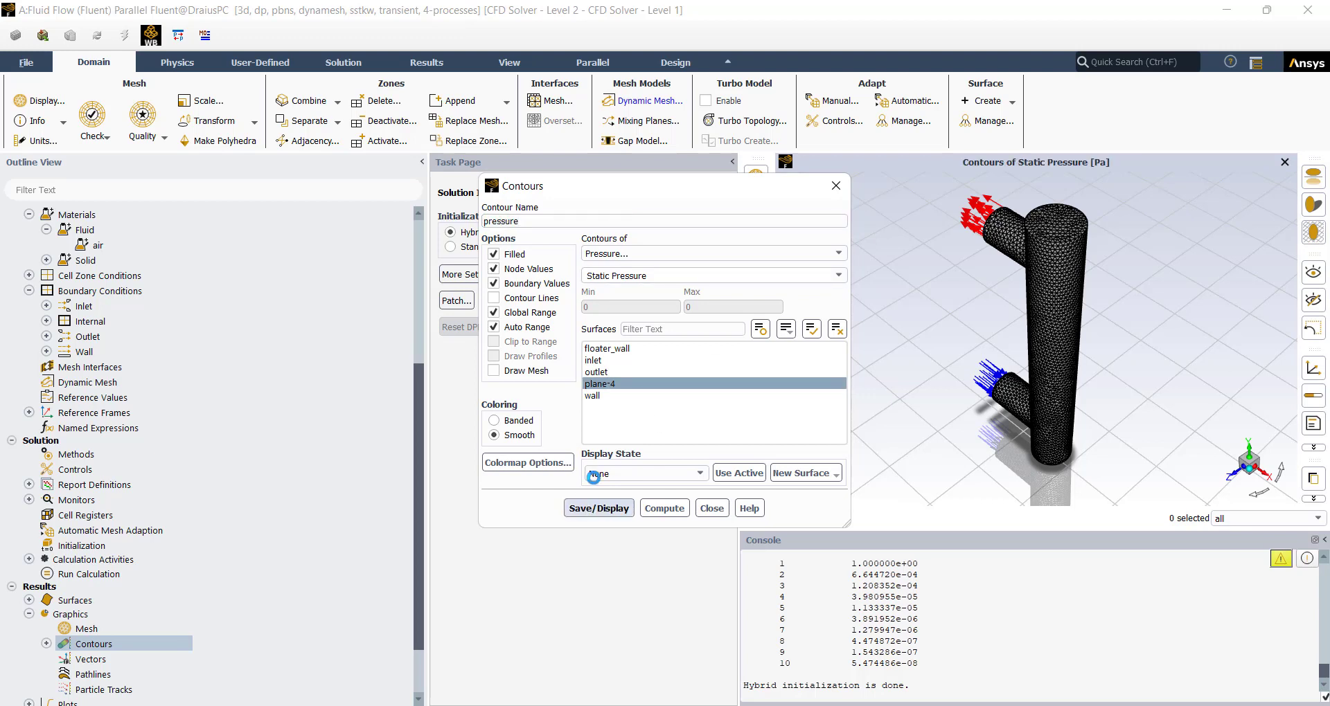
{"action": "left_click", "coordinate": [836, 186]}
Create a Velocity Magnitude contour on plane-4, name it velocity, display it and close the contour settings
{"action": "double_click", "coordinate": [104, 644]}
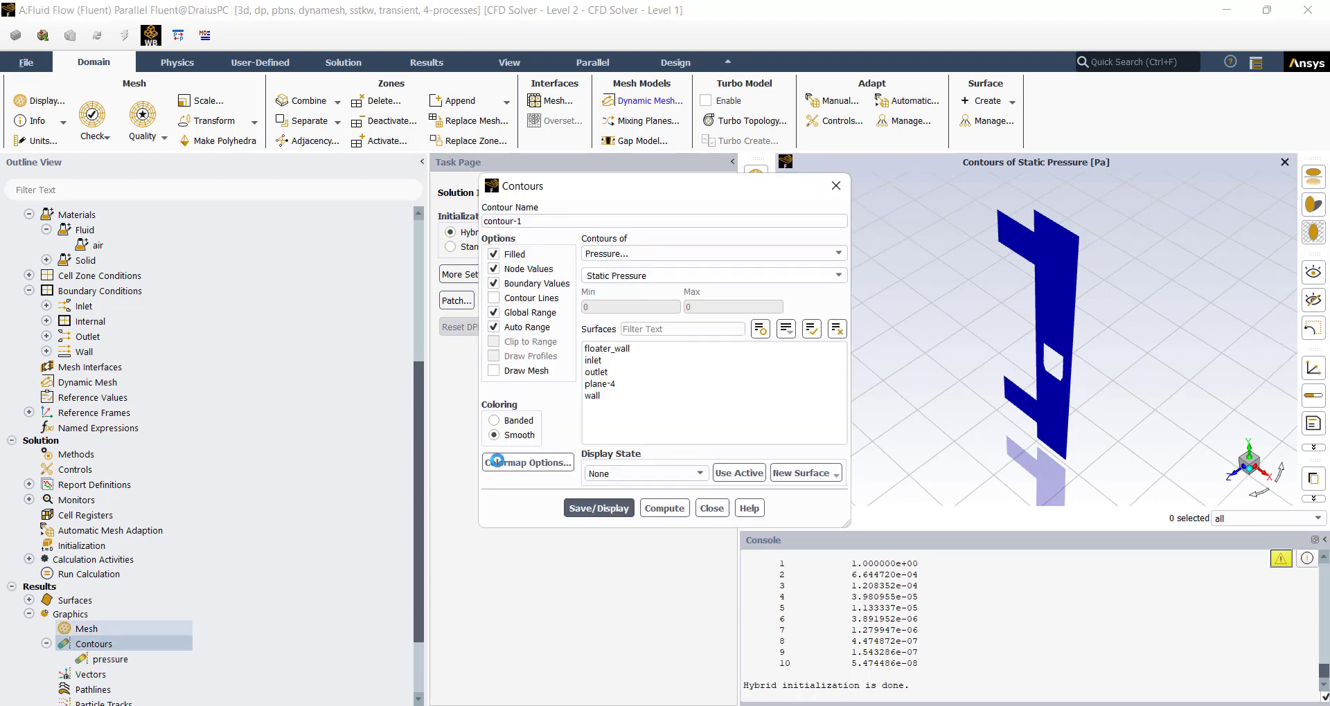
{"action": "left_click", "coordinate": [613, 385]}
{"action": "left_click", "coordinate": [646, 255]}
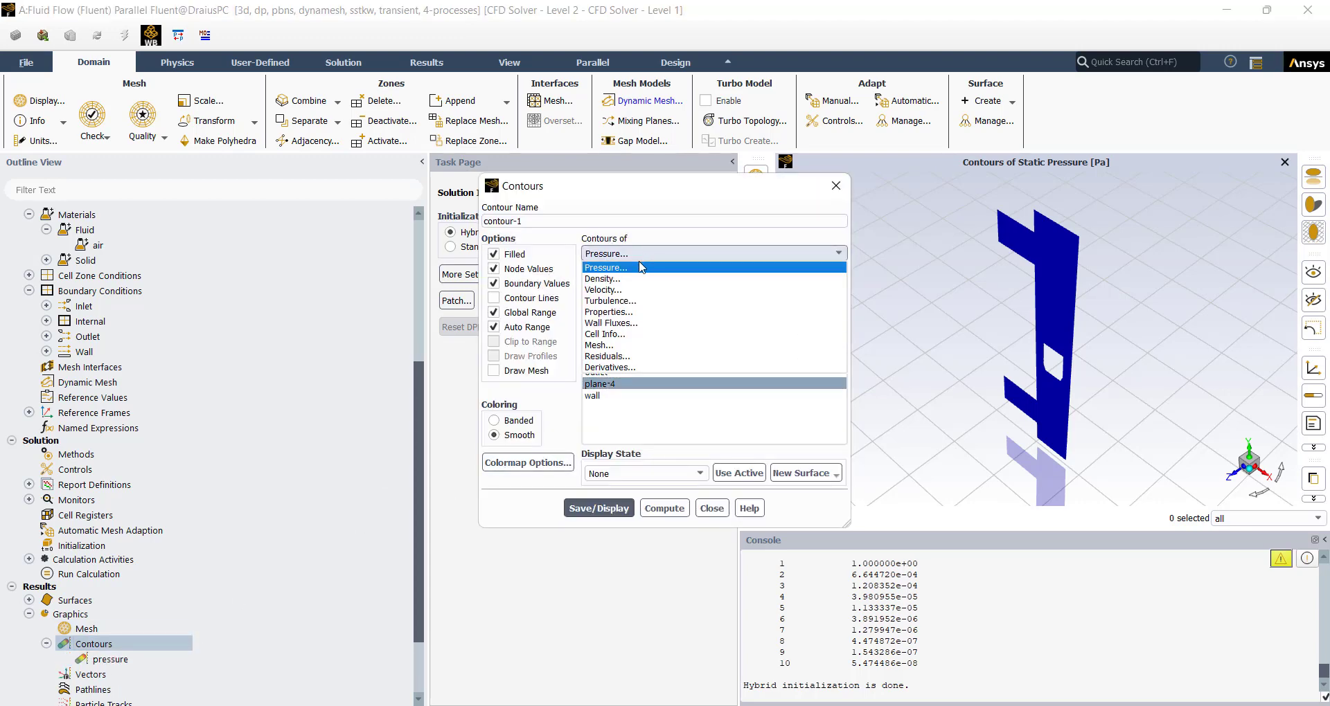
{"action": "left_click", "coordinate": [629, 291]}
{"action": "triple_click", "coordinate": [558, 221]}
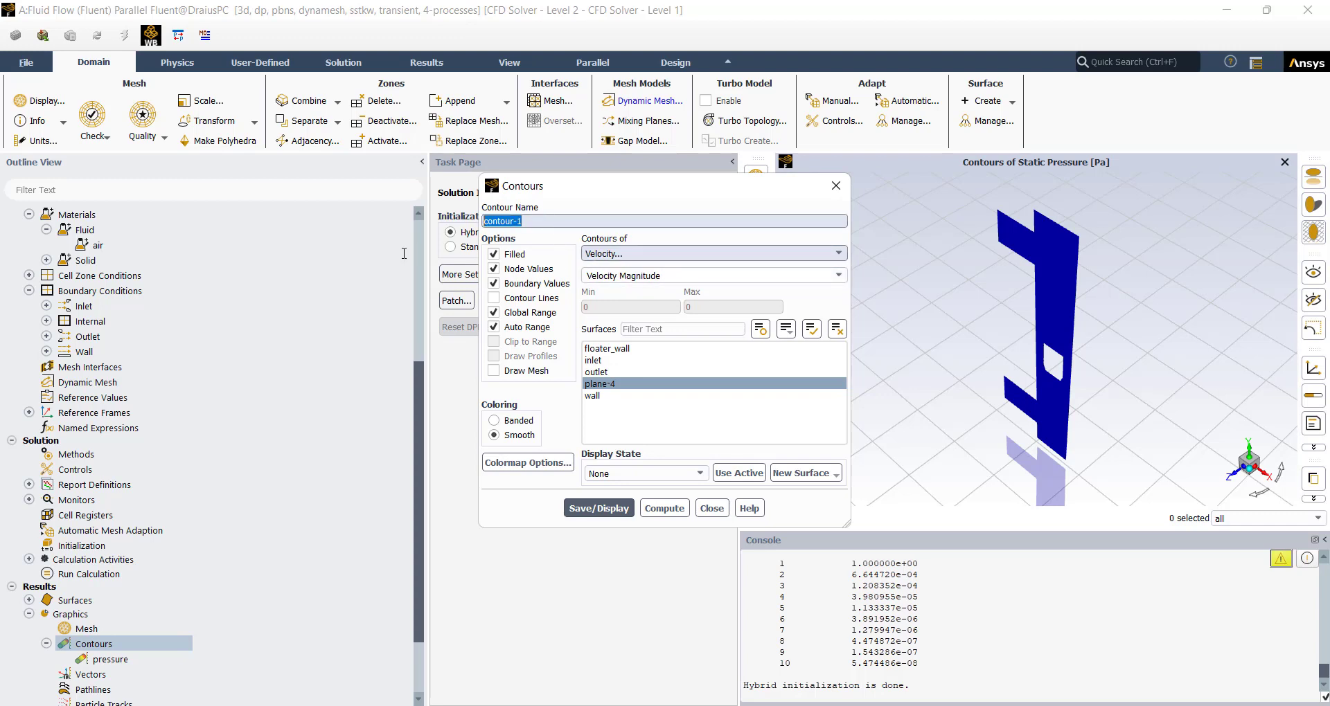
{"action": "type", "text": "velocity"}
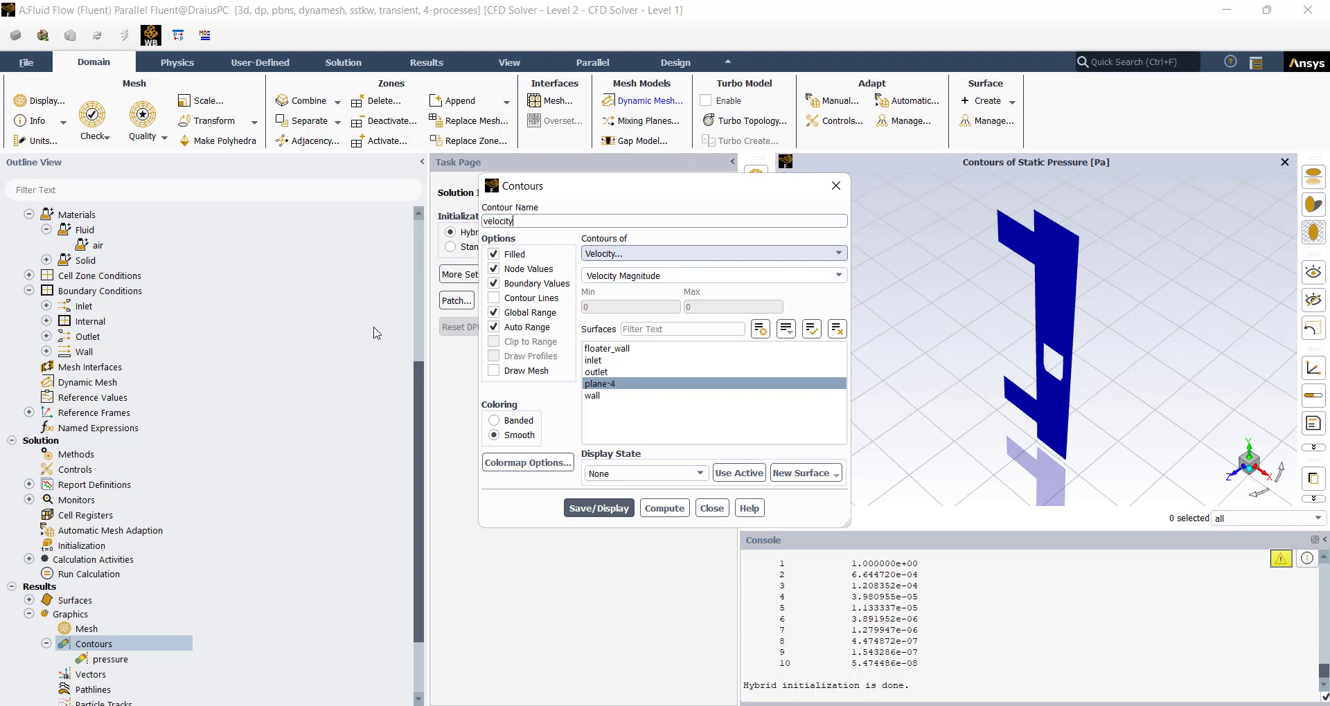
{"action": "left_click", "coordinate": [580, 509]}
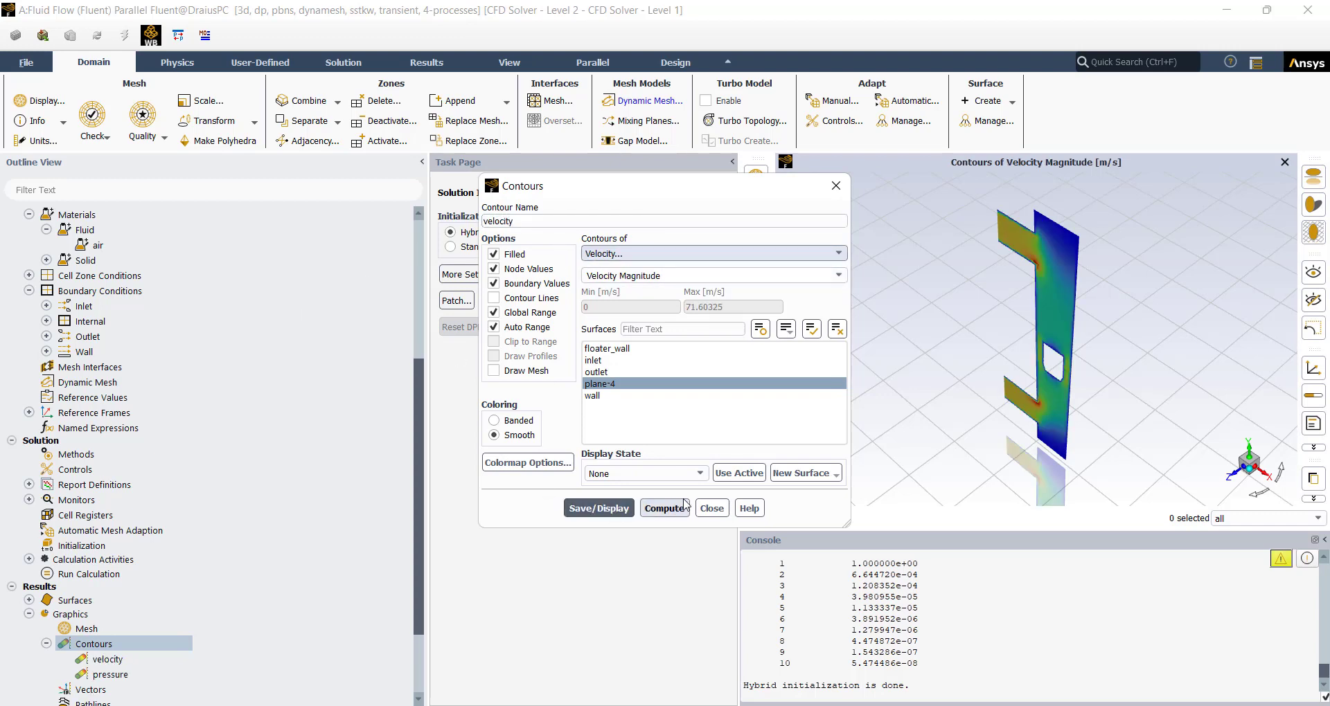
{"action": "left_click", "coordinate": [712, 509]}
Orient the view square to the XY plane and capture it as the active display state for the velocity contour
{"action": "left_click", "coordinate": [1234, 473]}
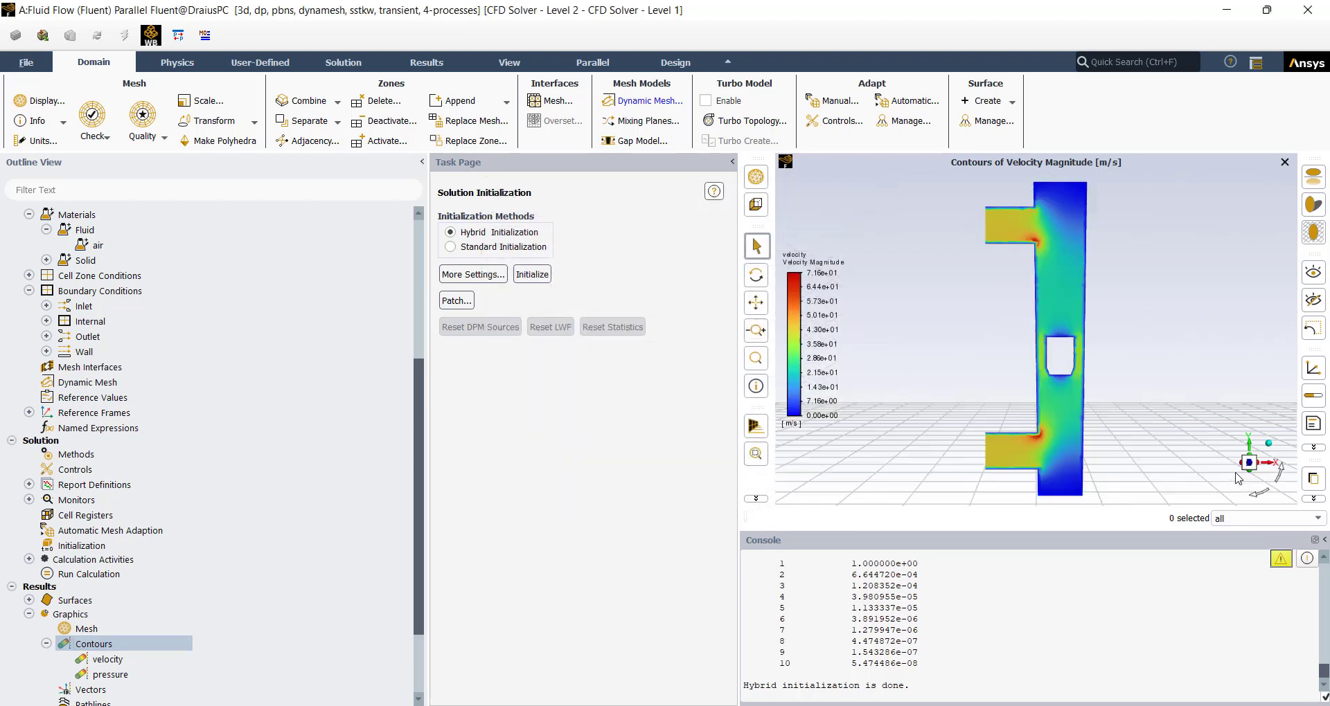
{"action": "left_click", "coordinate": [96, 662]}
{"action": "double_click", "coordinate": [97, 662]}
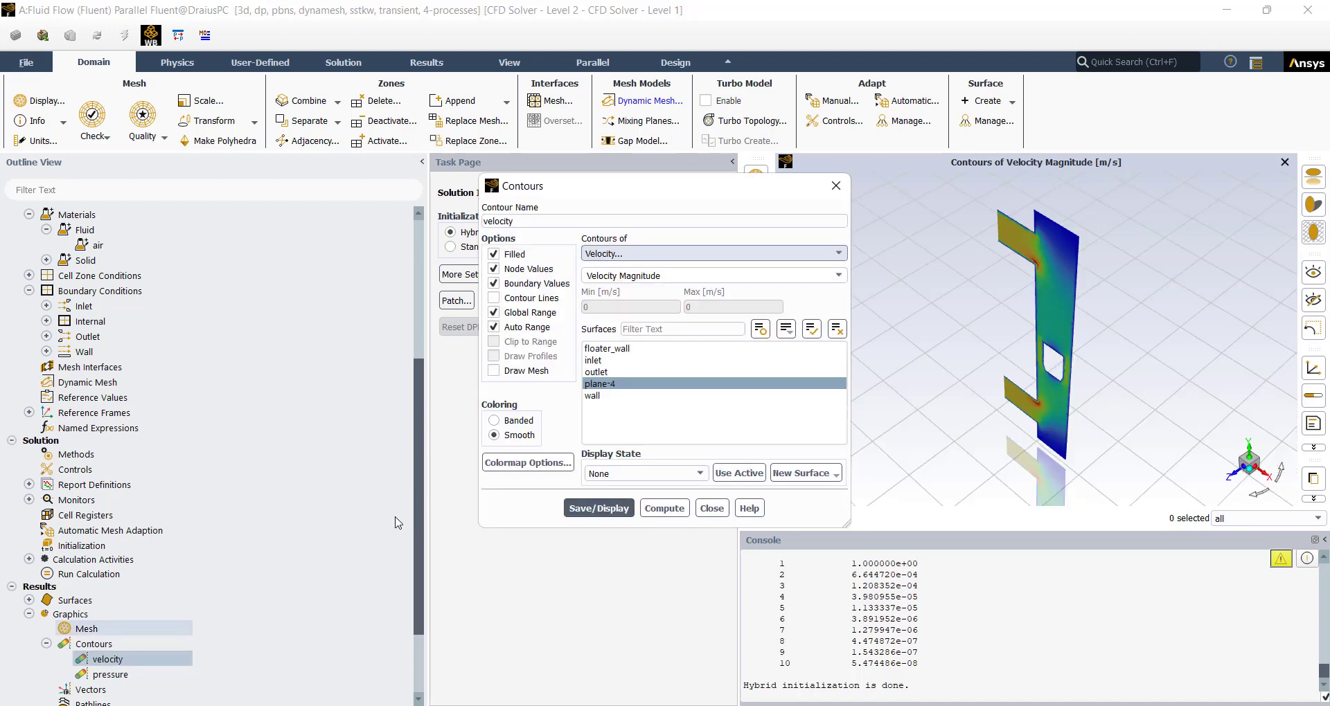
{"action": "left_click", "coordinate": [728, 475]}
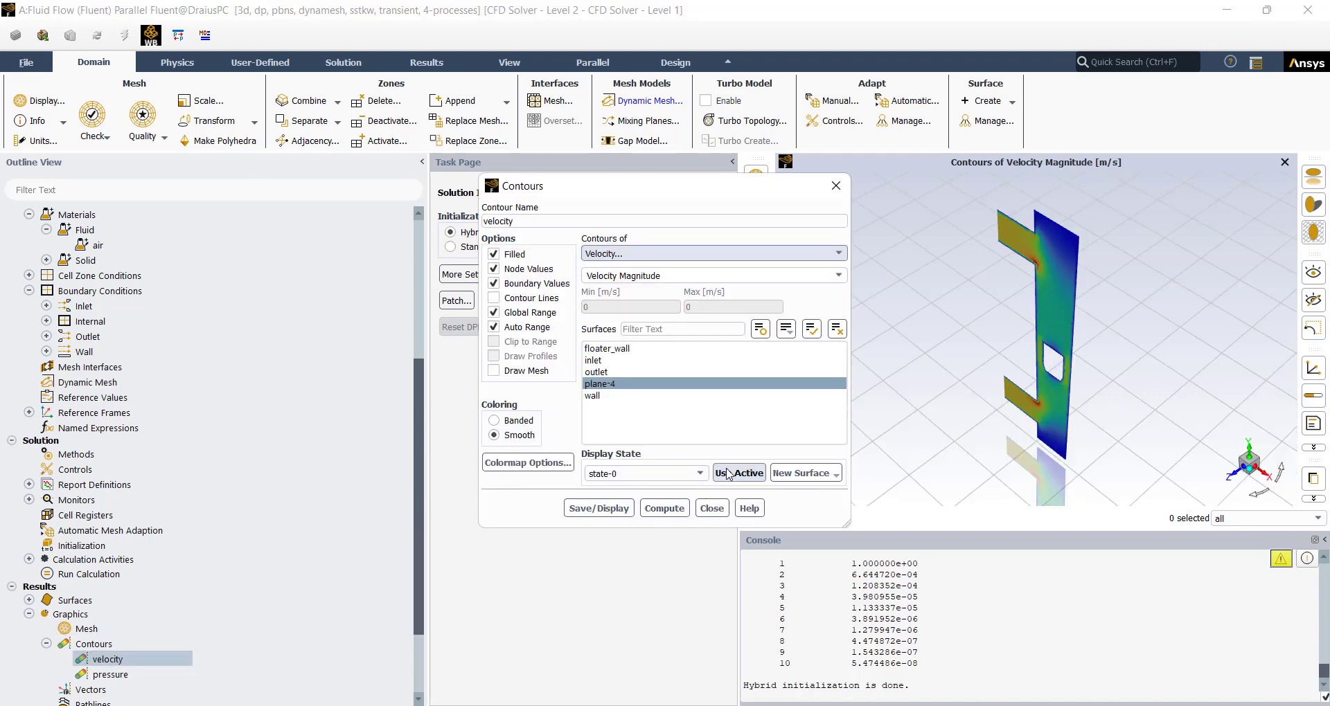
{"action": "left_click", "coordinate": [1234, 475]}
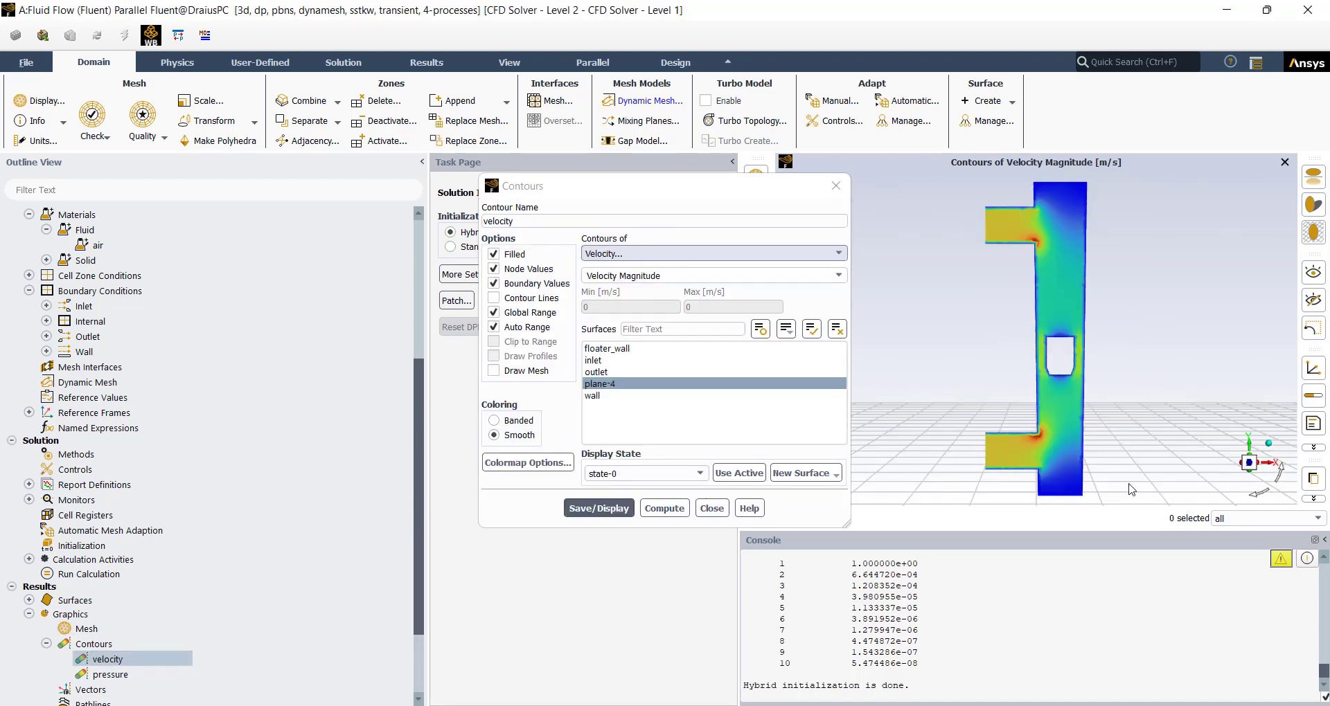
{"action": "left_click", "coordinate": [729, 475]}
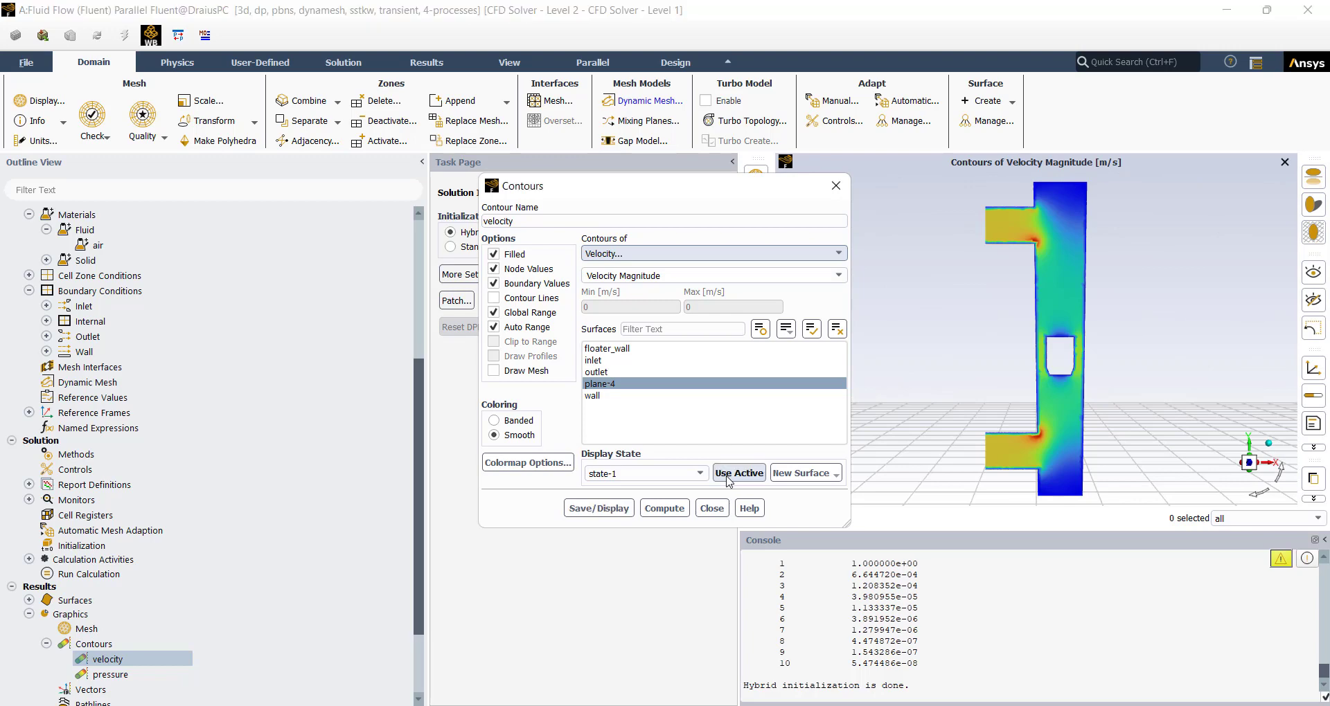
{"action": "left_click", "coordinate": [711, 508]}
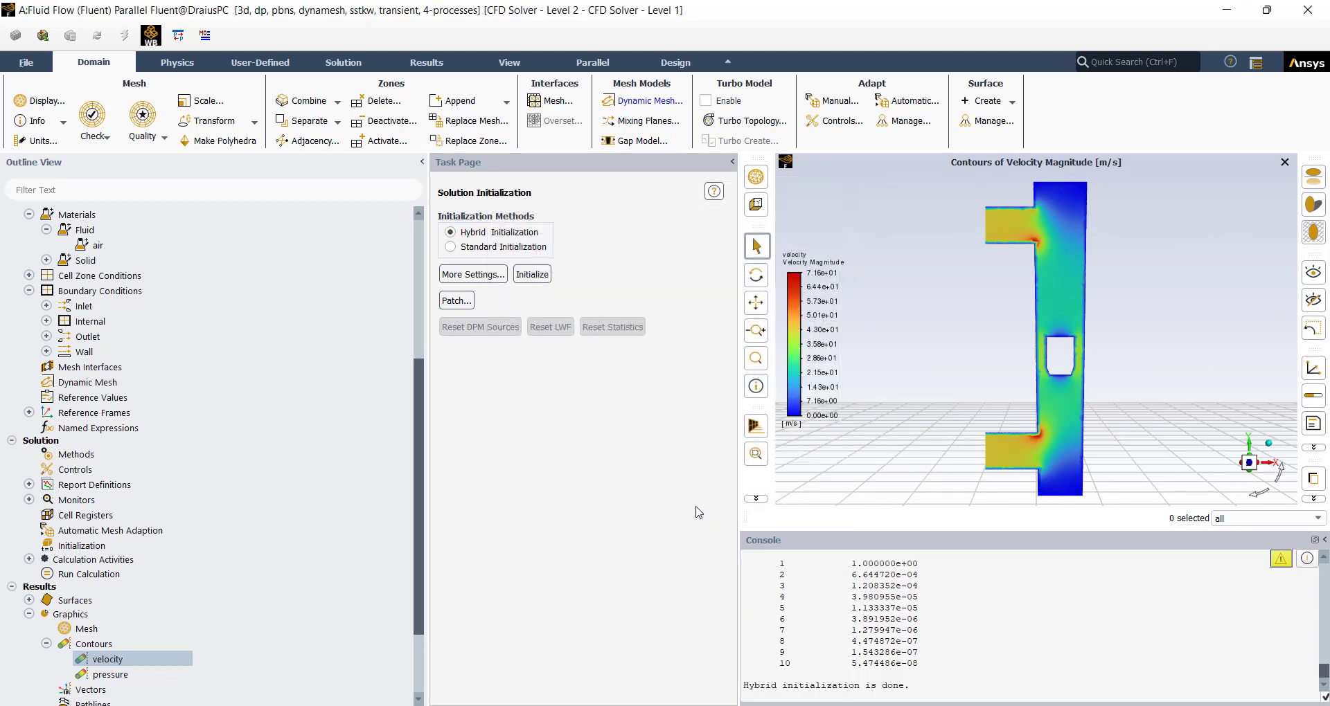
Assign display state state-1 to the pressure contour, then save and display it
{"action": "double_click", "coordinate": [110, 674]}
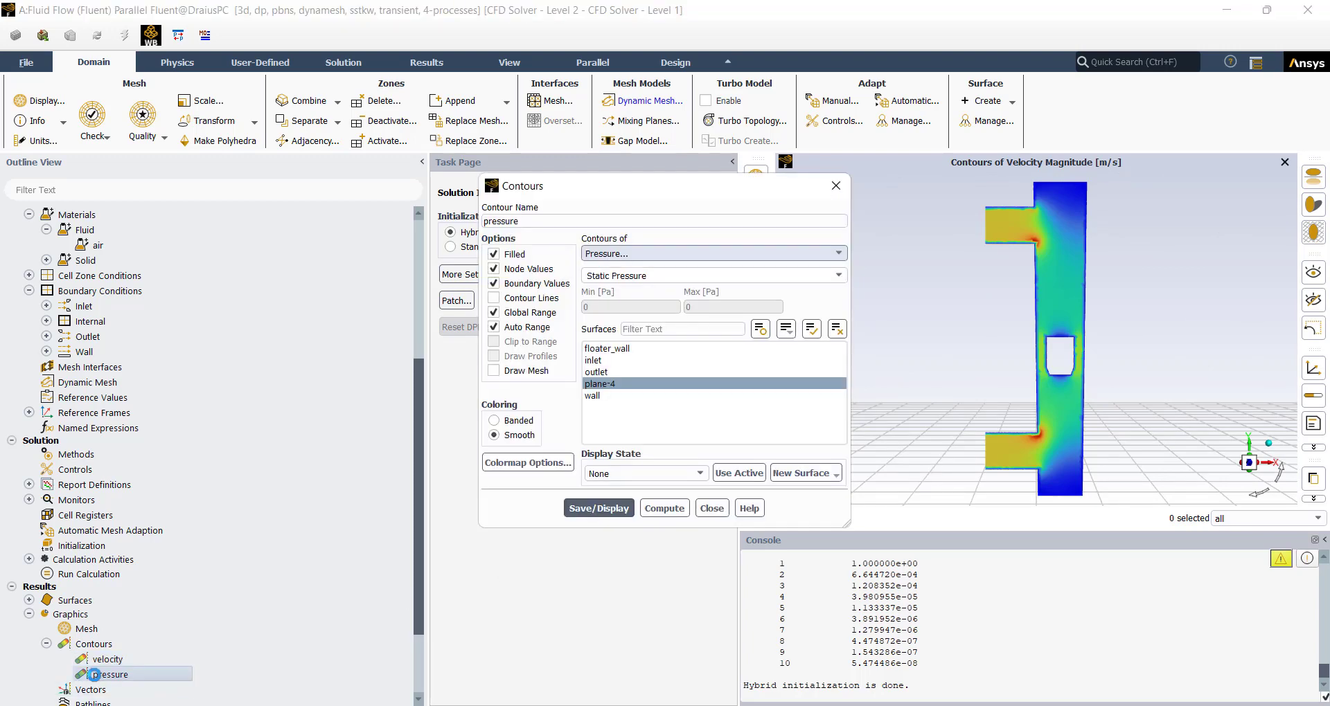
{"action": "left_click", "coordinate": [696, 474]}
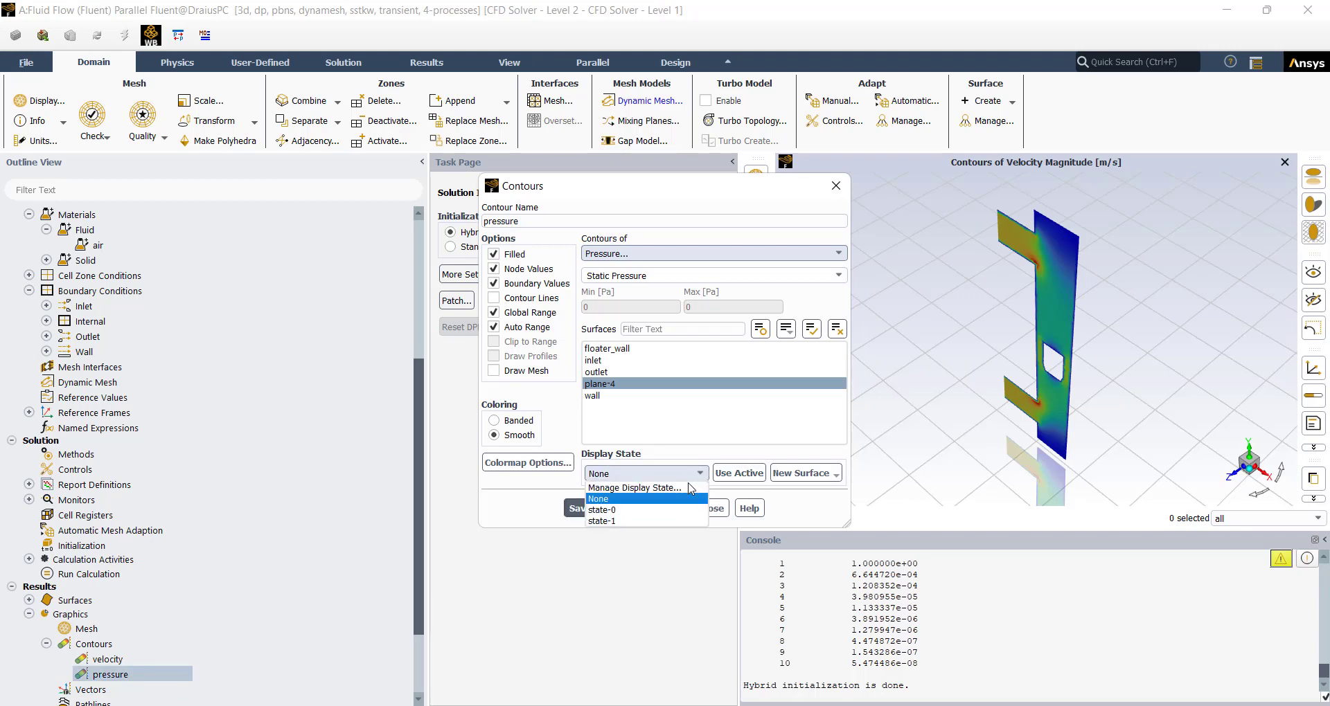
{"action": "left_click", "coordinate": [638, 521]}
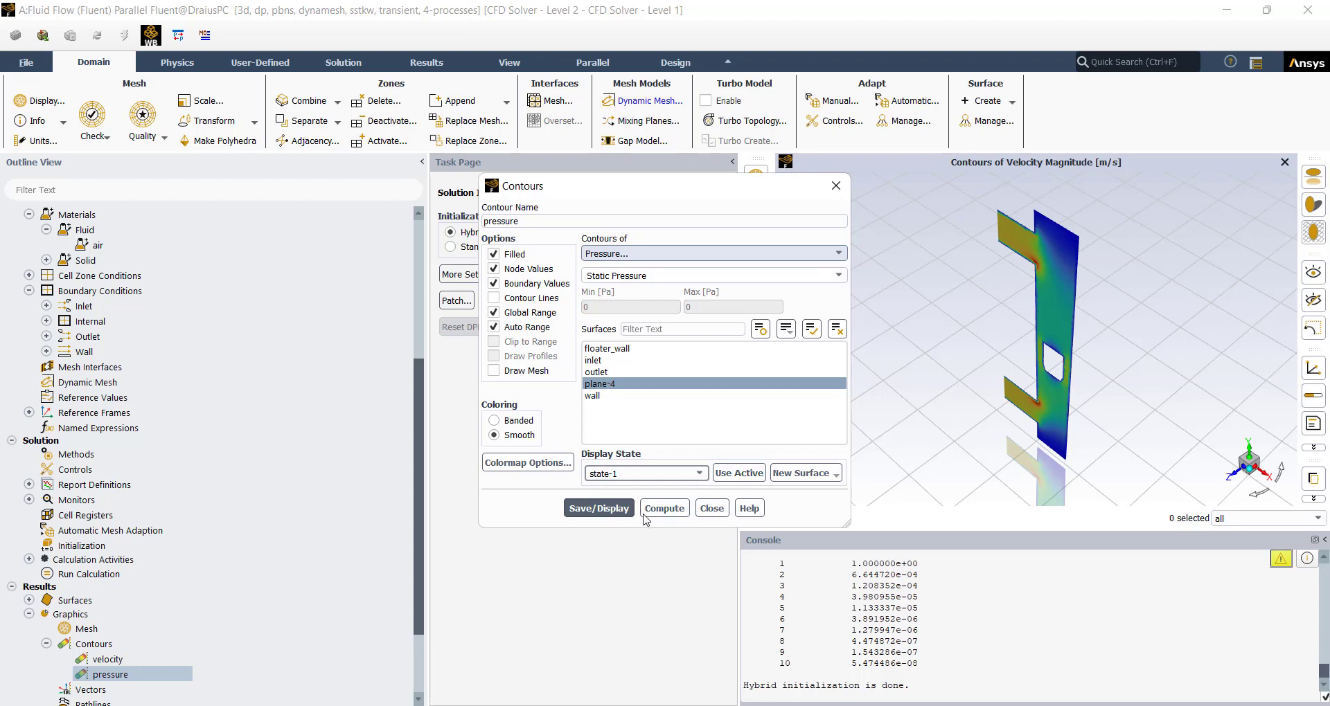
{"action": "left_click", "coordinate": [598, 508]}
{"action": "left_click", "coordinate": [711, 508]}
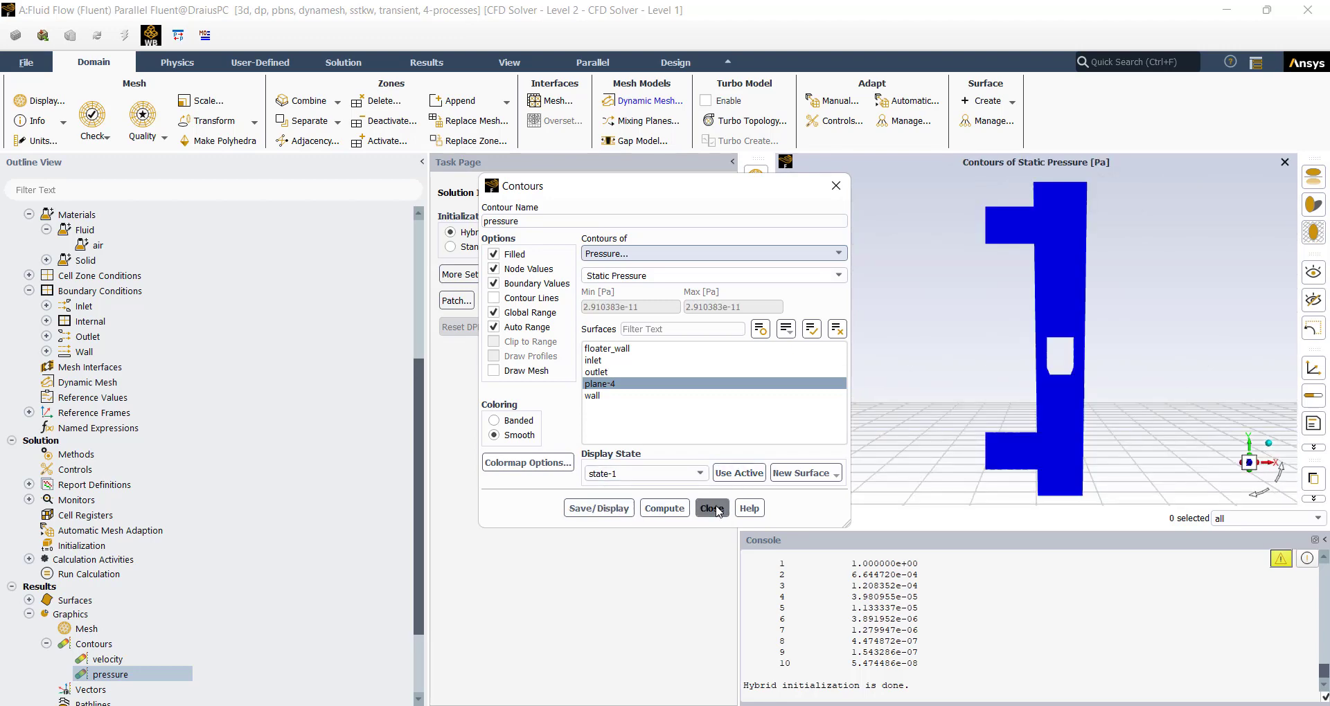
Define a solution animation named animation-velocity that records the velocity contour every 10 time steps
{"action": "scroll", "coordinate": [139, 564], "scroll_direction": "down", "scroll_amount": 1}
{"action": "scroll", "coordinate": [139, 564], "scroll_direction": "down", "scroll_amount": 1}
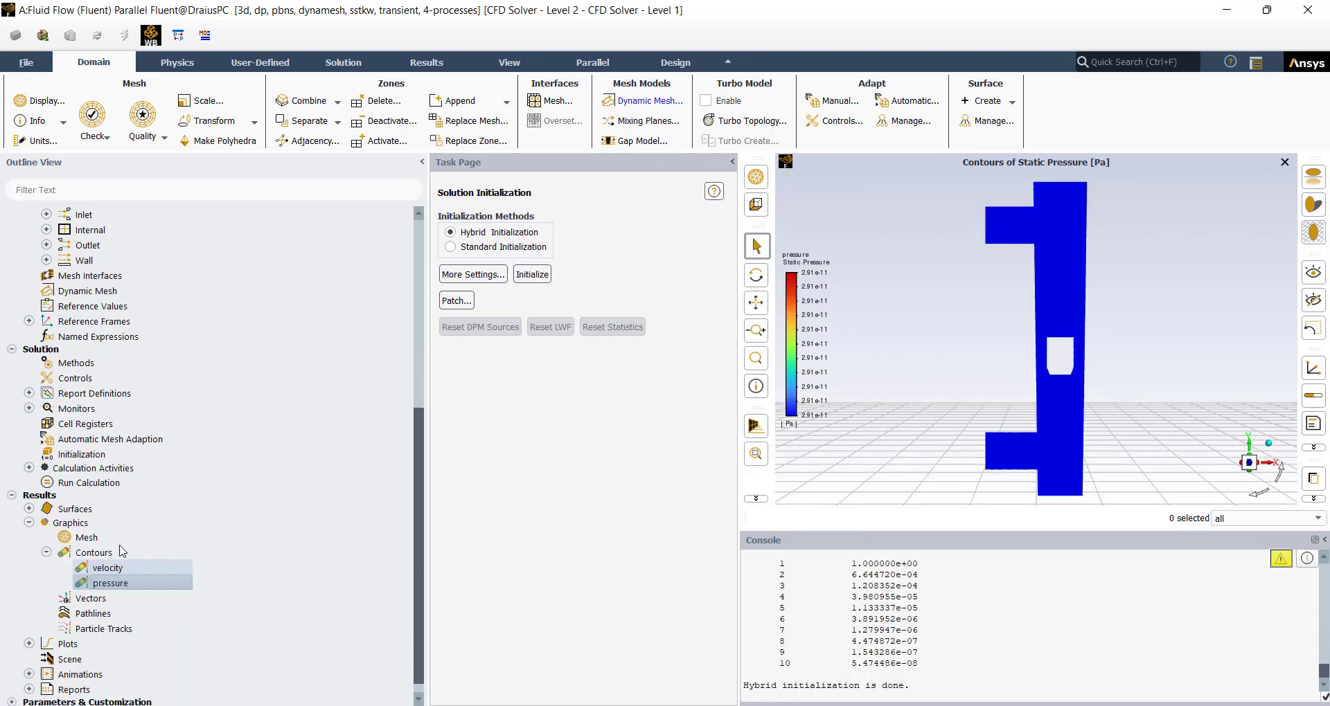
{"action": "left_click", "coordinate": [29, 469]}
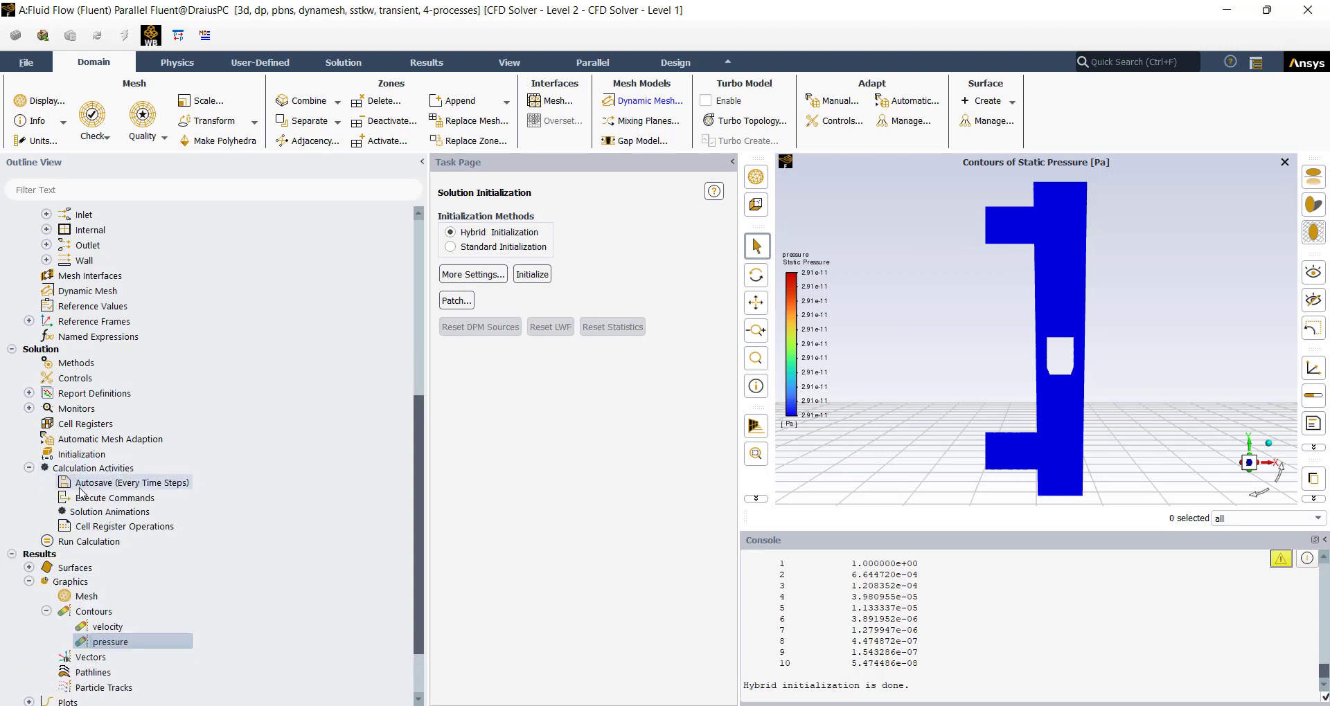
{"action": "left_click", "coordinate": [79, 514]}
{"action": "double_click", "coordinate": [79, 514]}
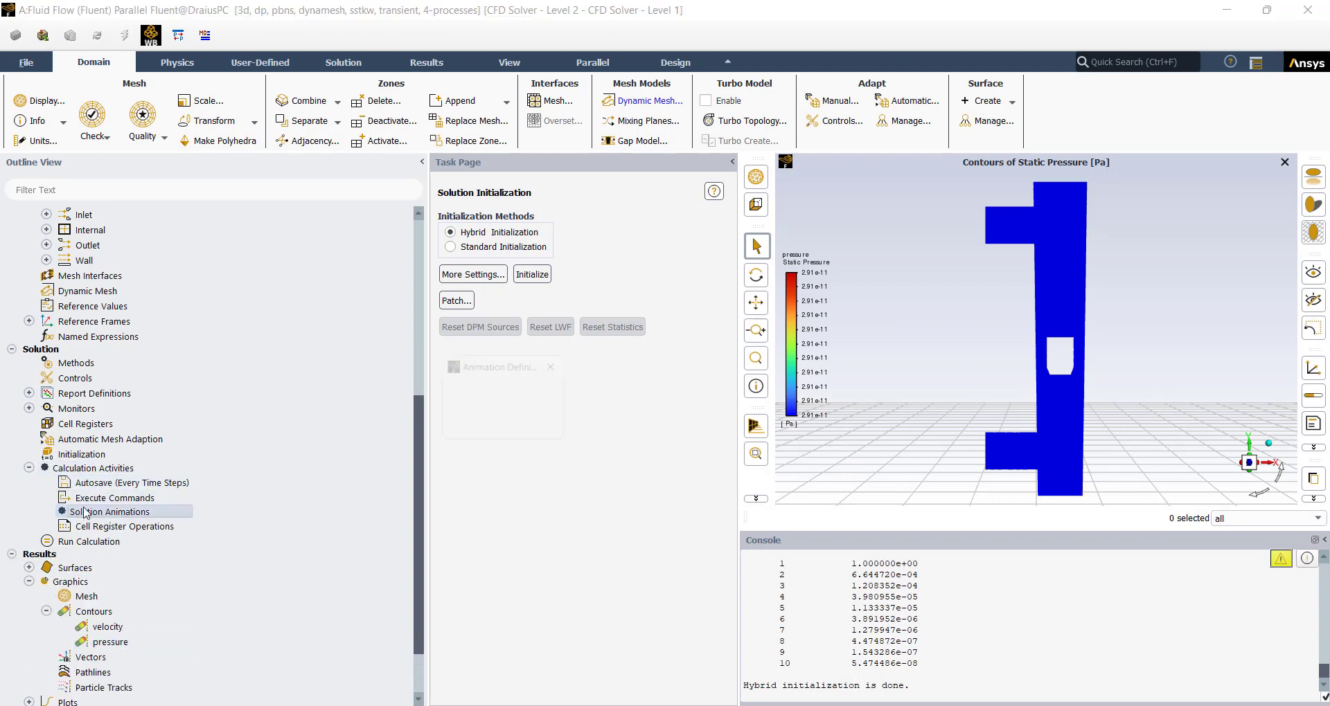
{"action": "left_click", "coordinate": [547, 347]}
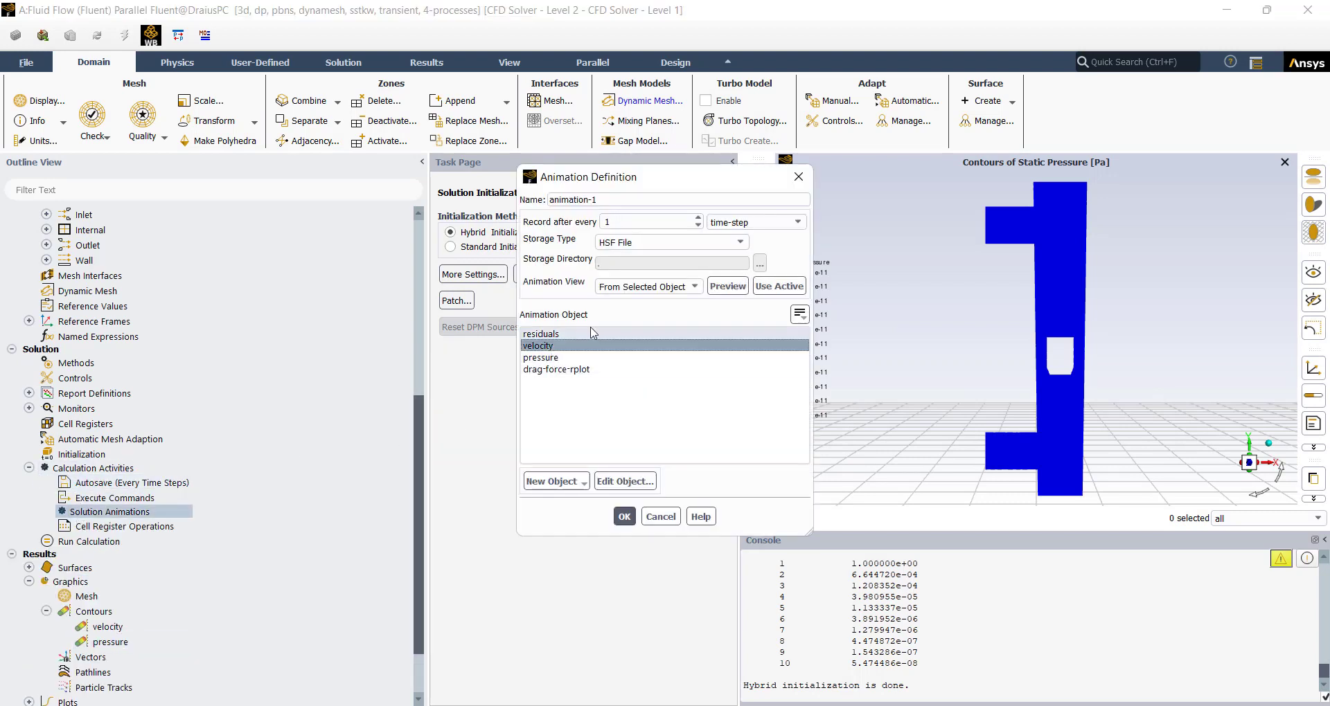
{"action": "left_click_drag", "start_coordinate": [619, 221], "coordinate": [584, 230]}
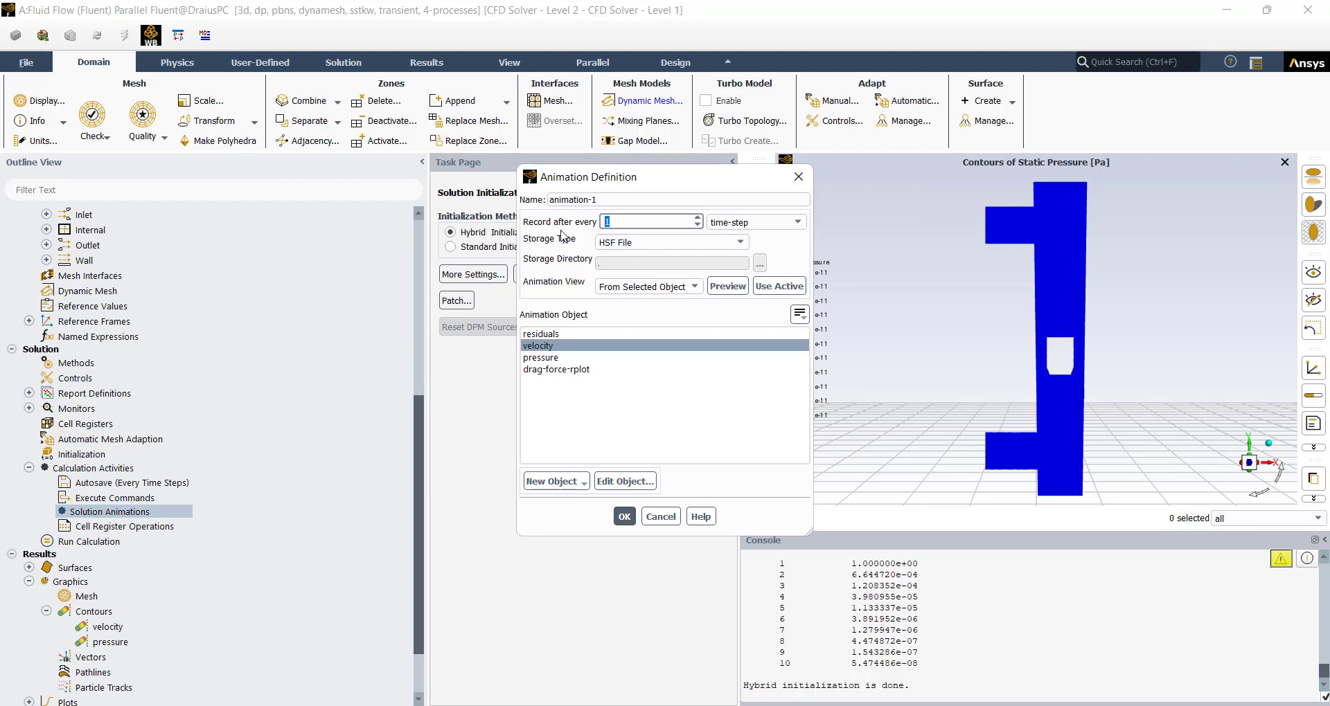
{"action": "type", "text": "0"}
{"action": "left_click", "coordinate": [617, 201]}
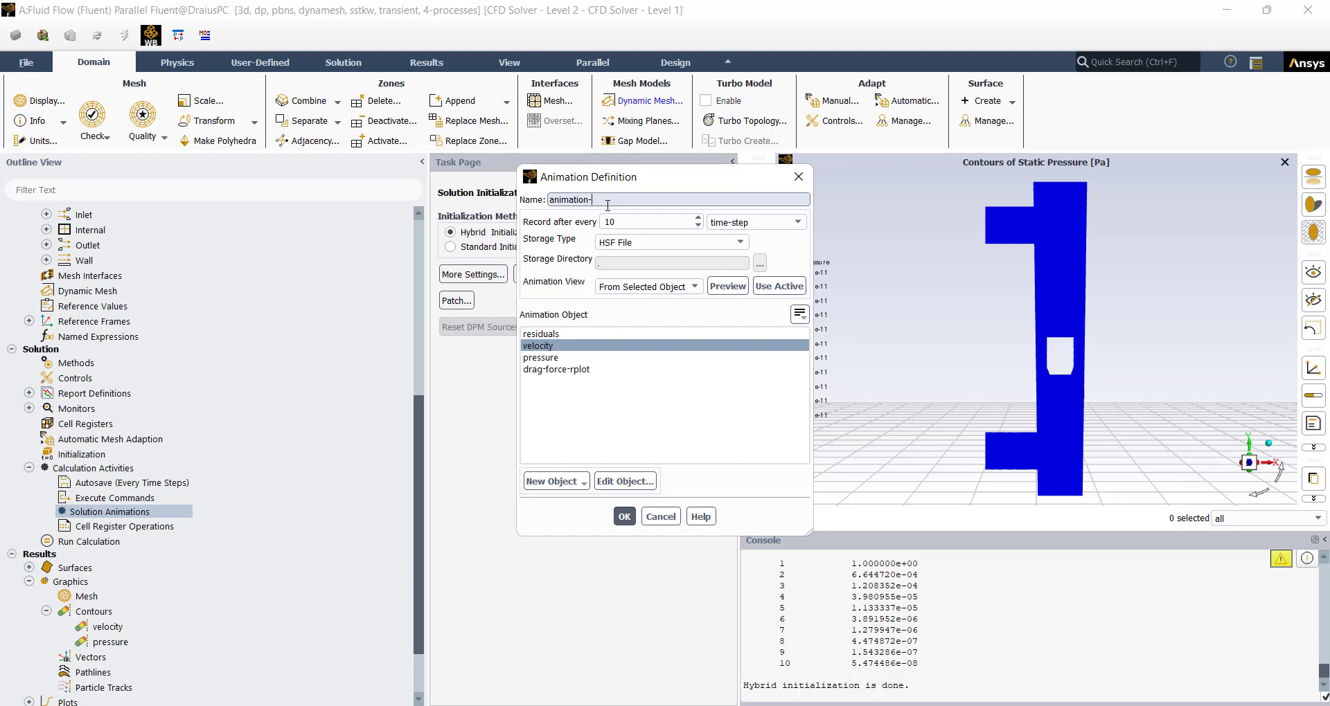
{"action": "type", "text": "velocity"}
{"action": "left_click", "coordinate": [624, 517]}
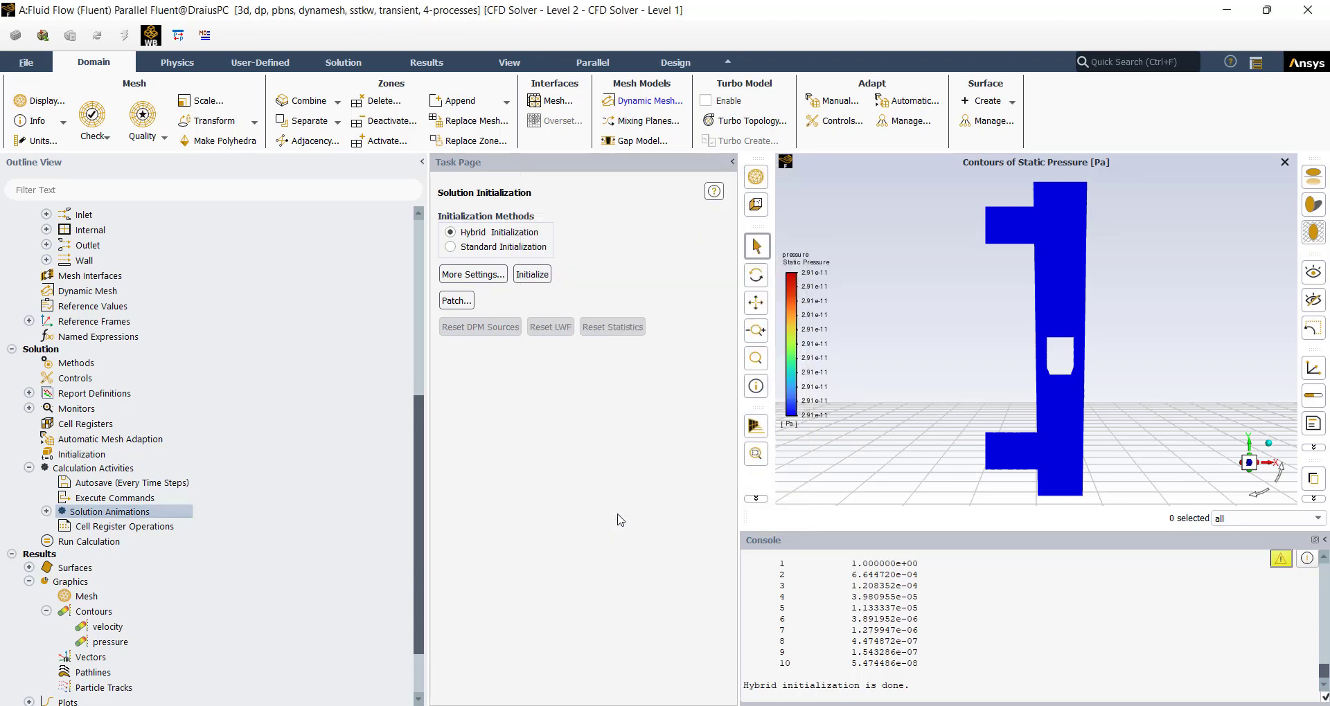
Define a solution animation named animation-pressure that records the pressure contour every 10 time steps
{"action": "double_click", "coordinate": [102, 513]}
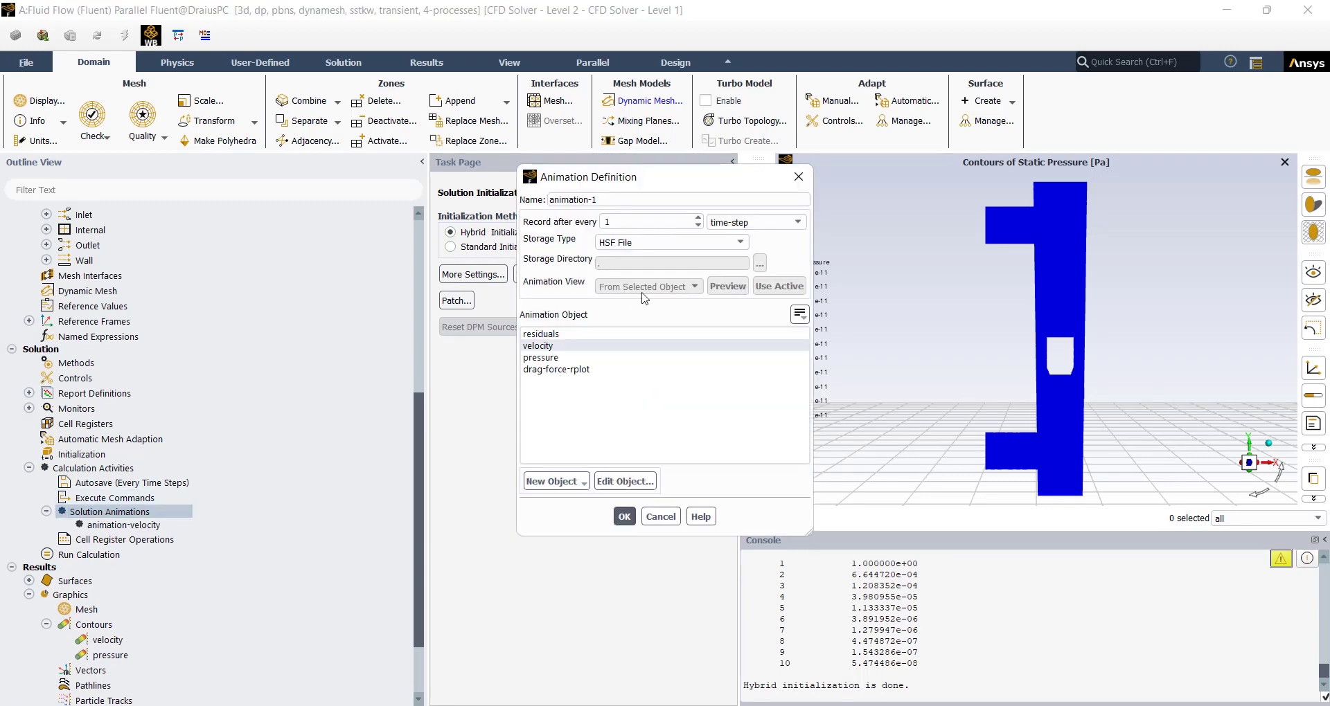
{"action": "left_click", "coordinate": [614, 222]}
{"action": "type", "text": "0"}
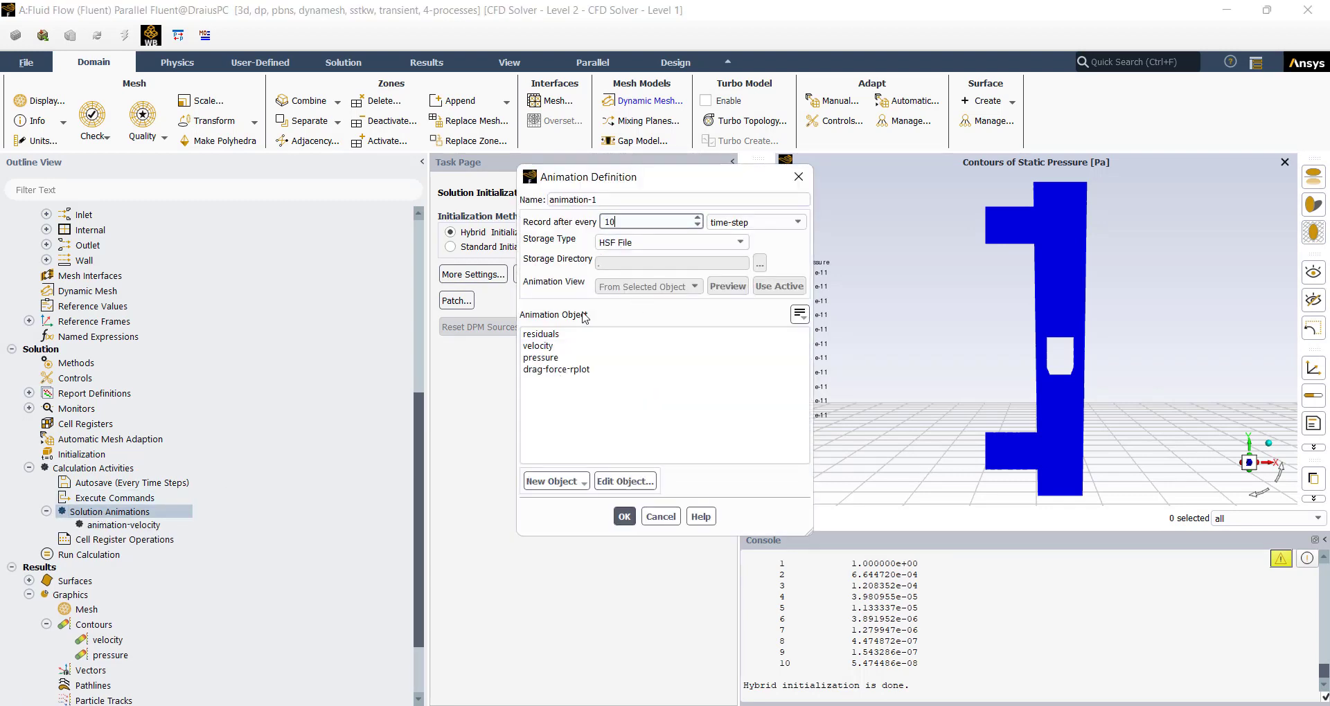
{"action": "left_click", "coordinate": [564, 358]}
{"action": "left_click", "coordinate": [628, 201]}
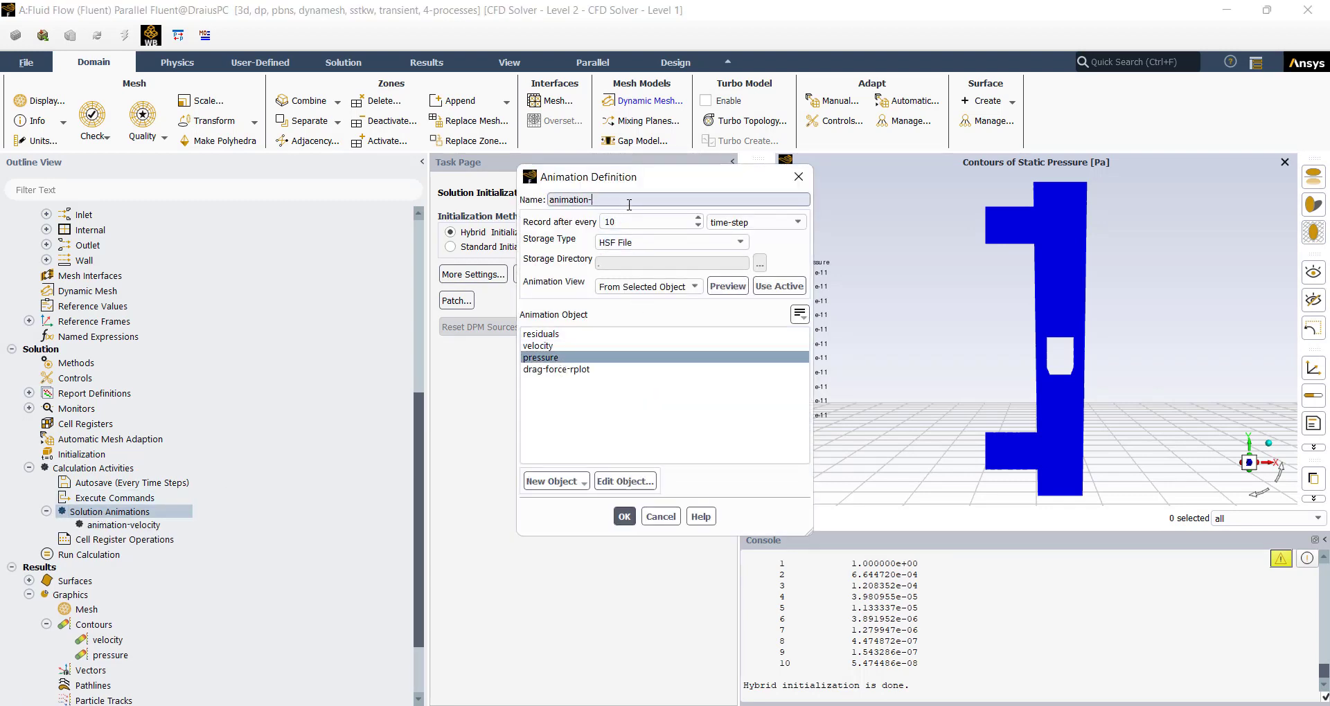
{"action": "type", "text": "pressure"}
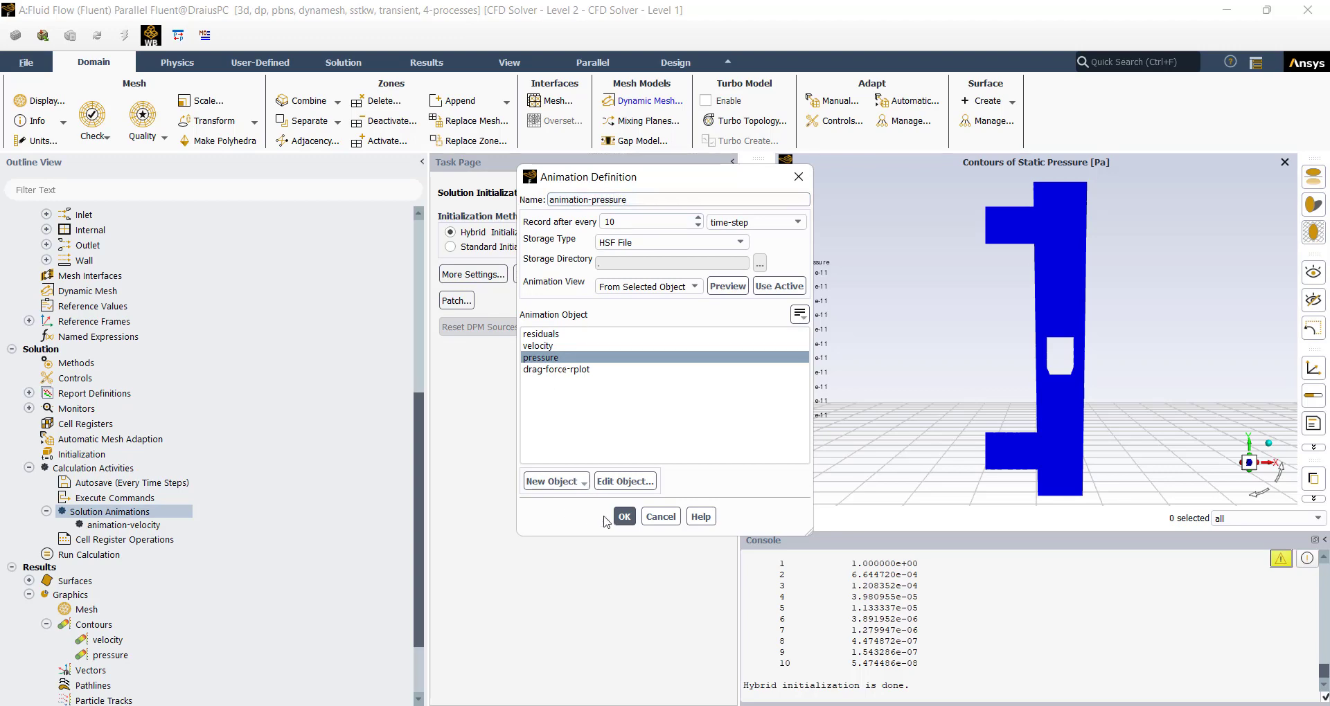
{"action": "left_click", "coordinate": [624, 517]}
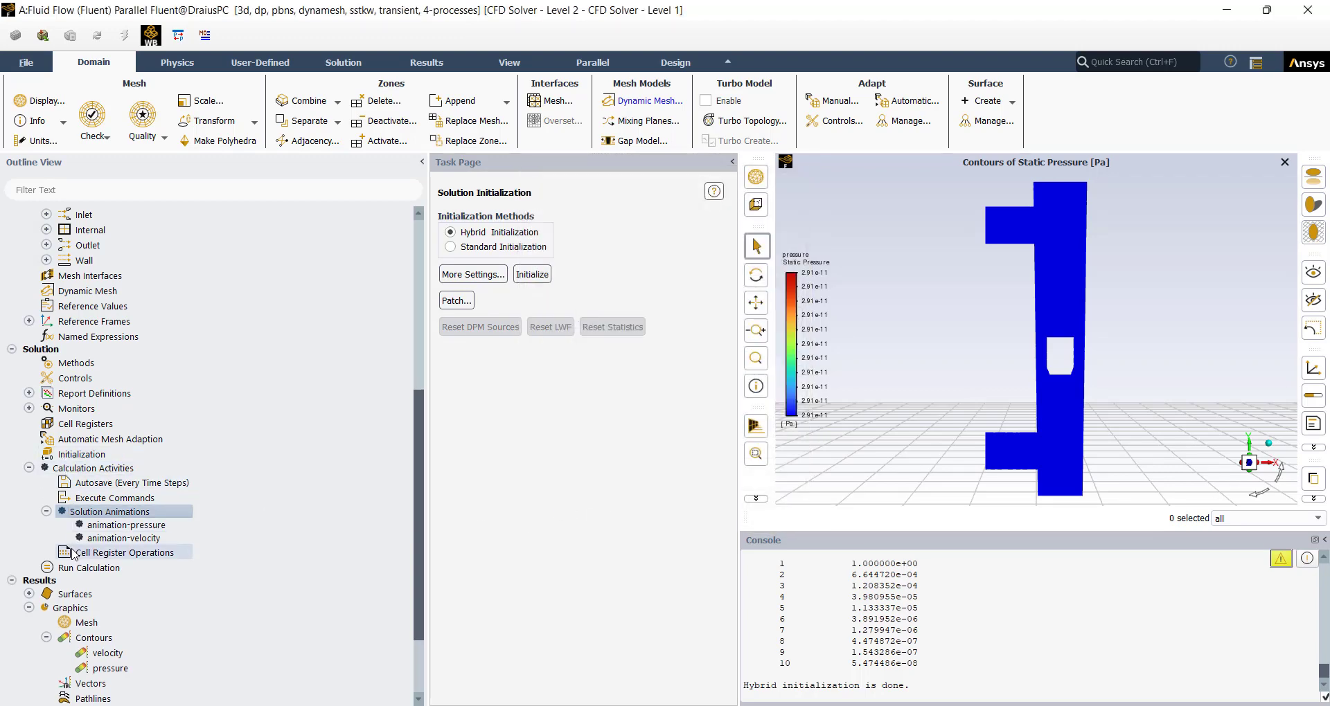
Run a case check from the calculation settings and close its recommendations
{"action": "left_click", "coordinate": [76, 567]}
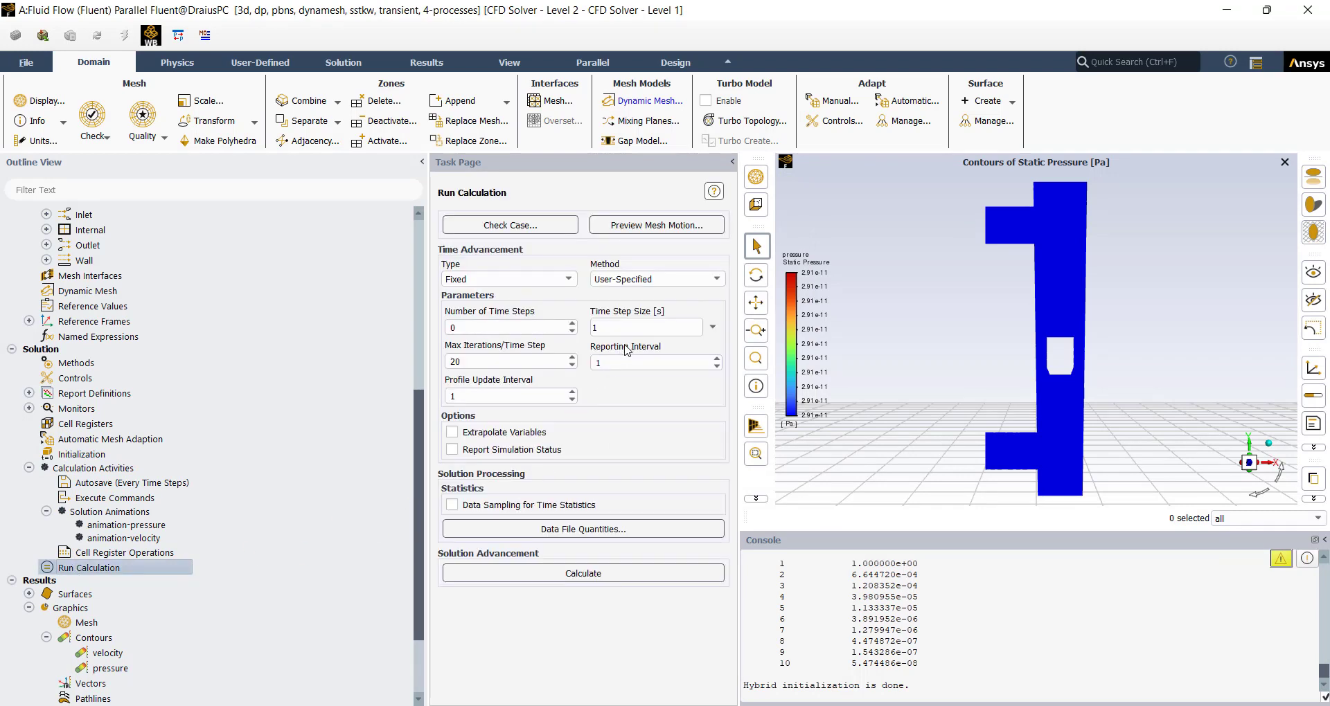
{"action": "left_click", "coordinate": [621, 329]}
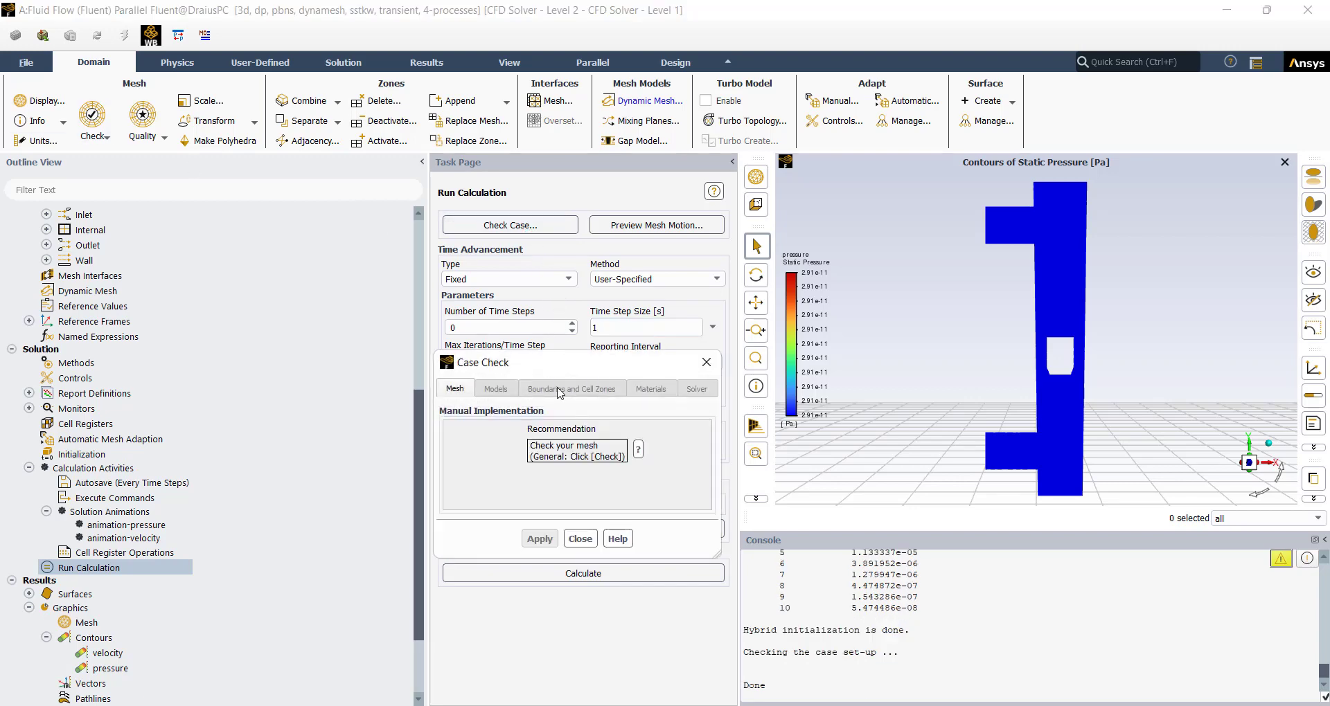
{"action": "left_click", "coordinate": [581, 538]}
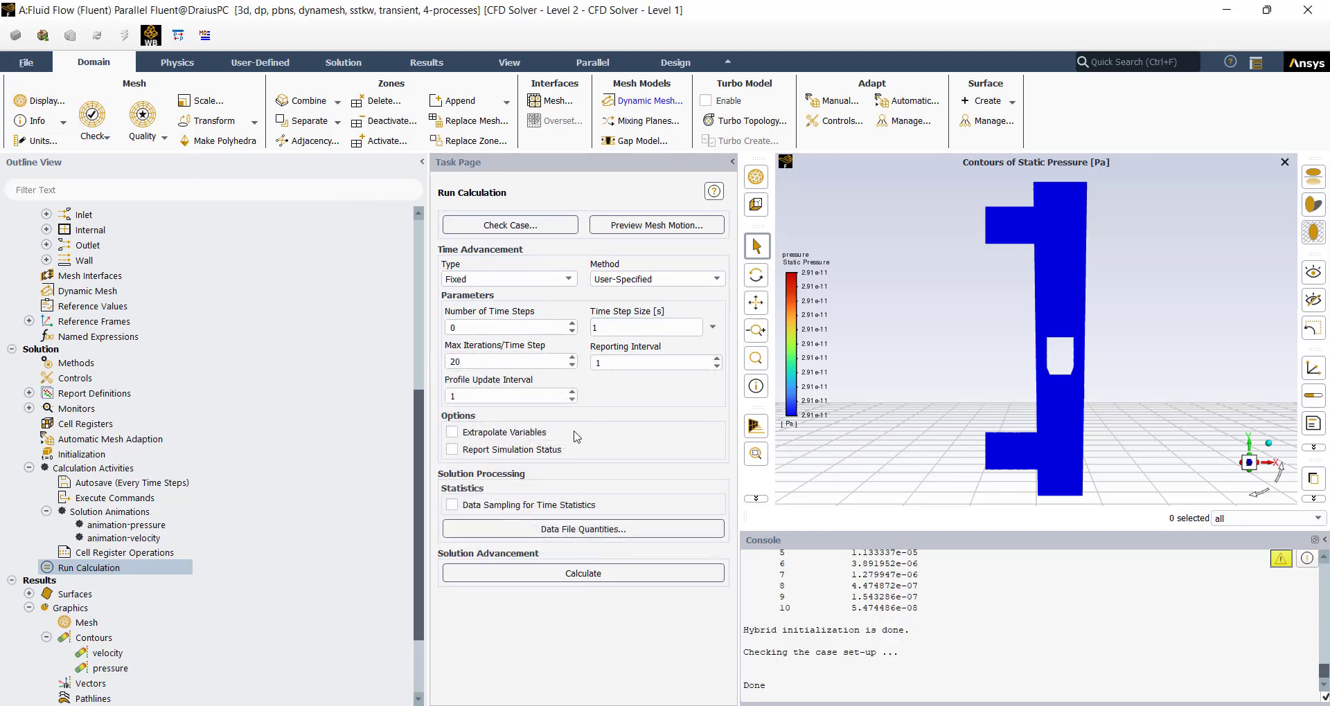
Set 100 time steps with a time step size of 0.001 s and start the calculation
{"action": "left_click", "coordinate": [473, 327]}
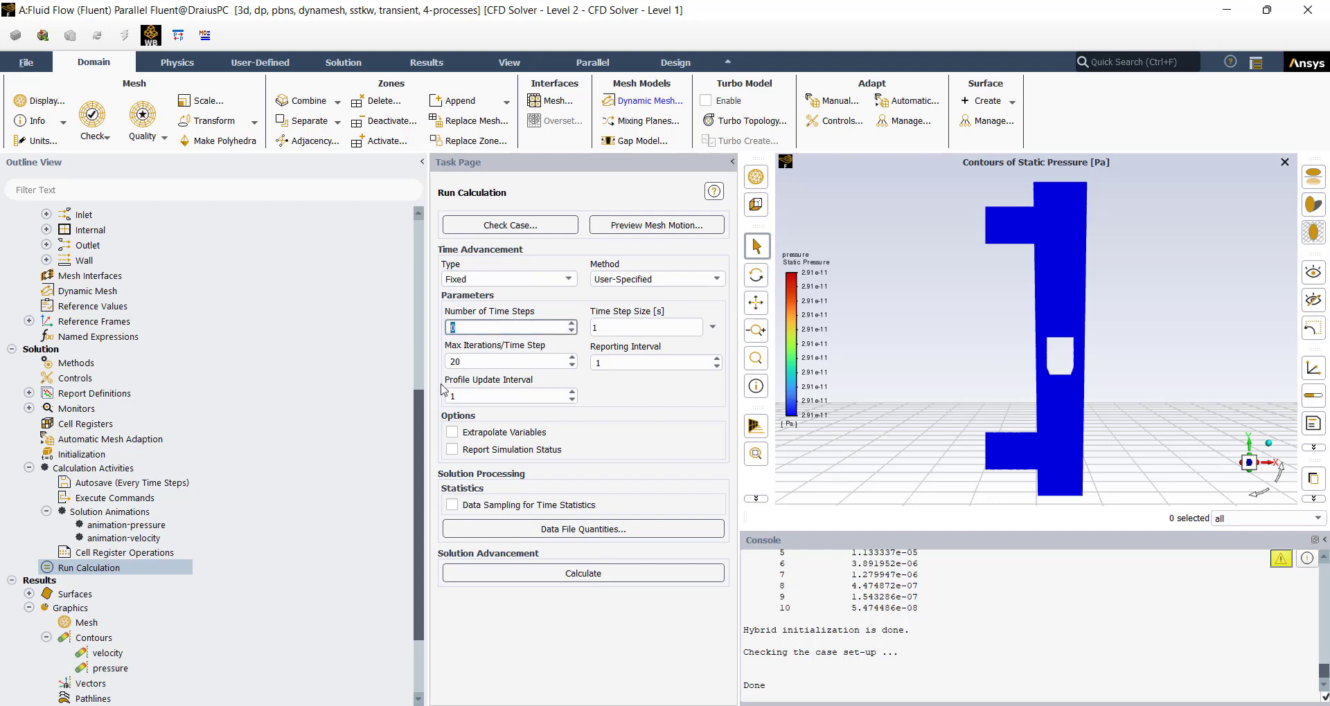
{"action": "key", "text": "Tab"}
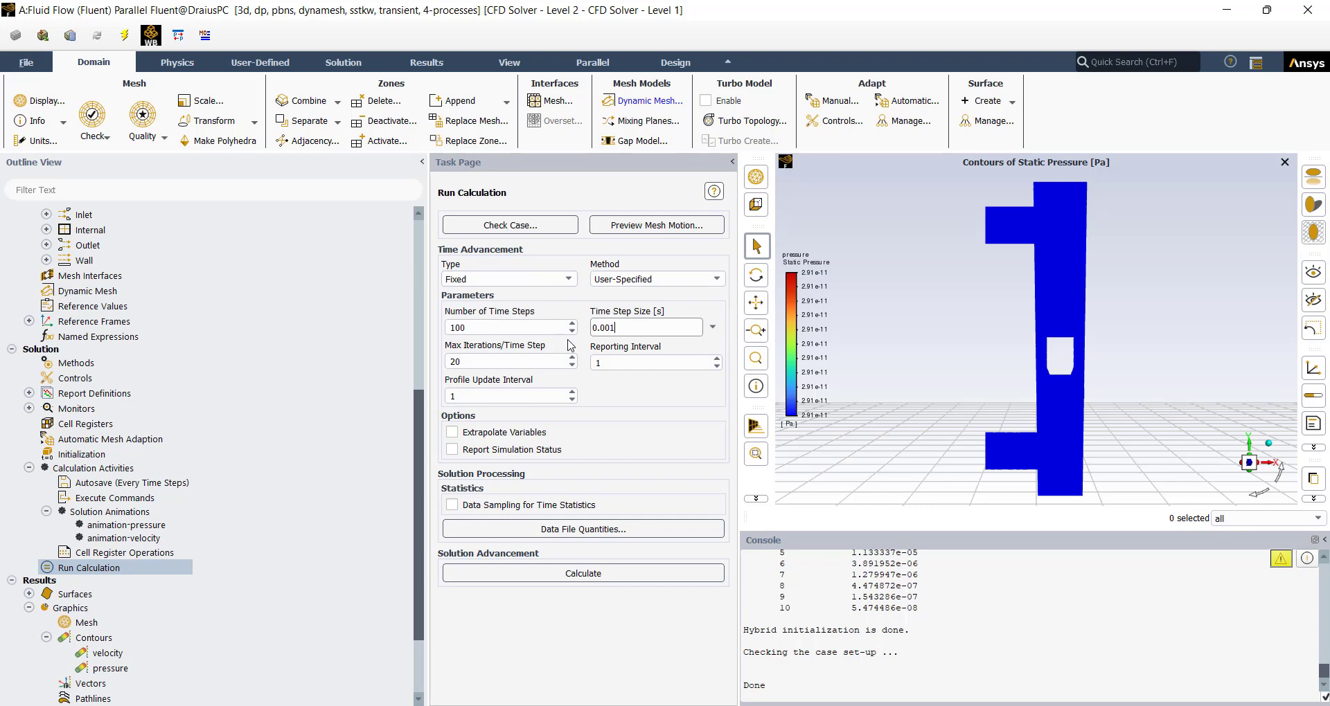
{"action": "left_click", "coordinate": [563, 573]}
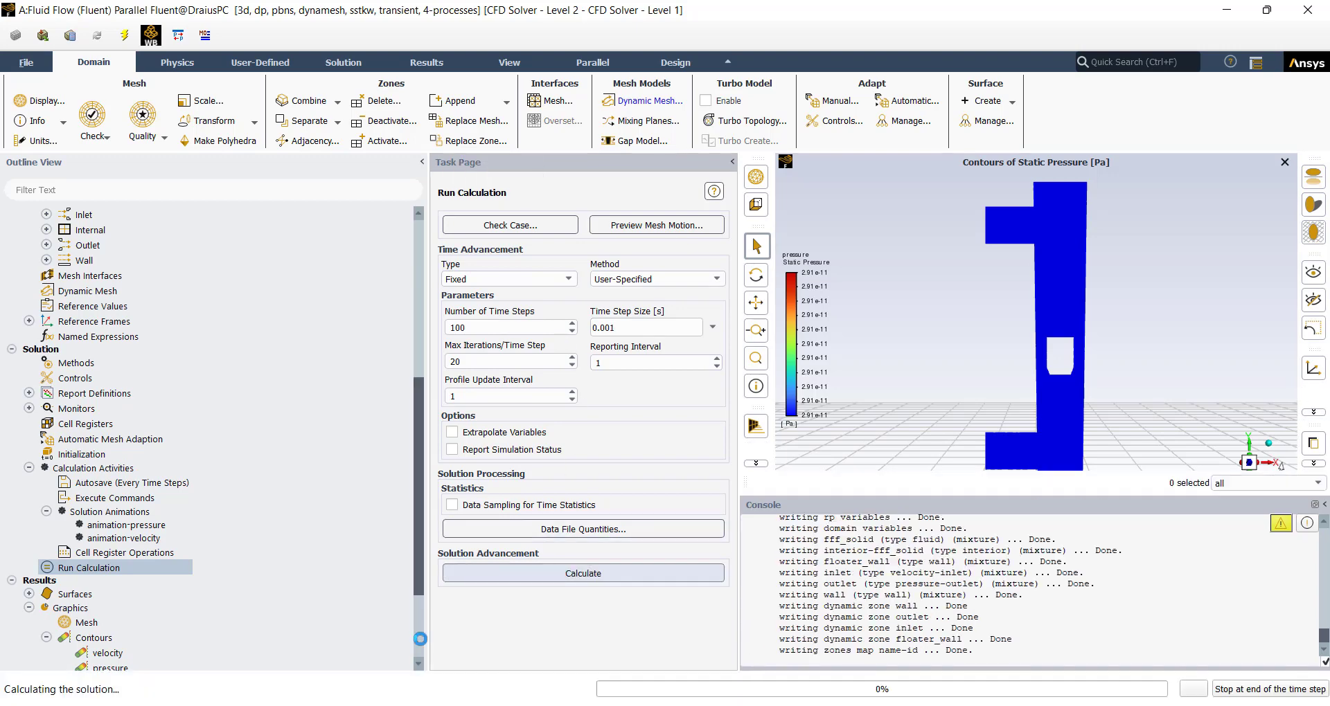